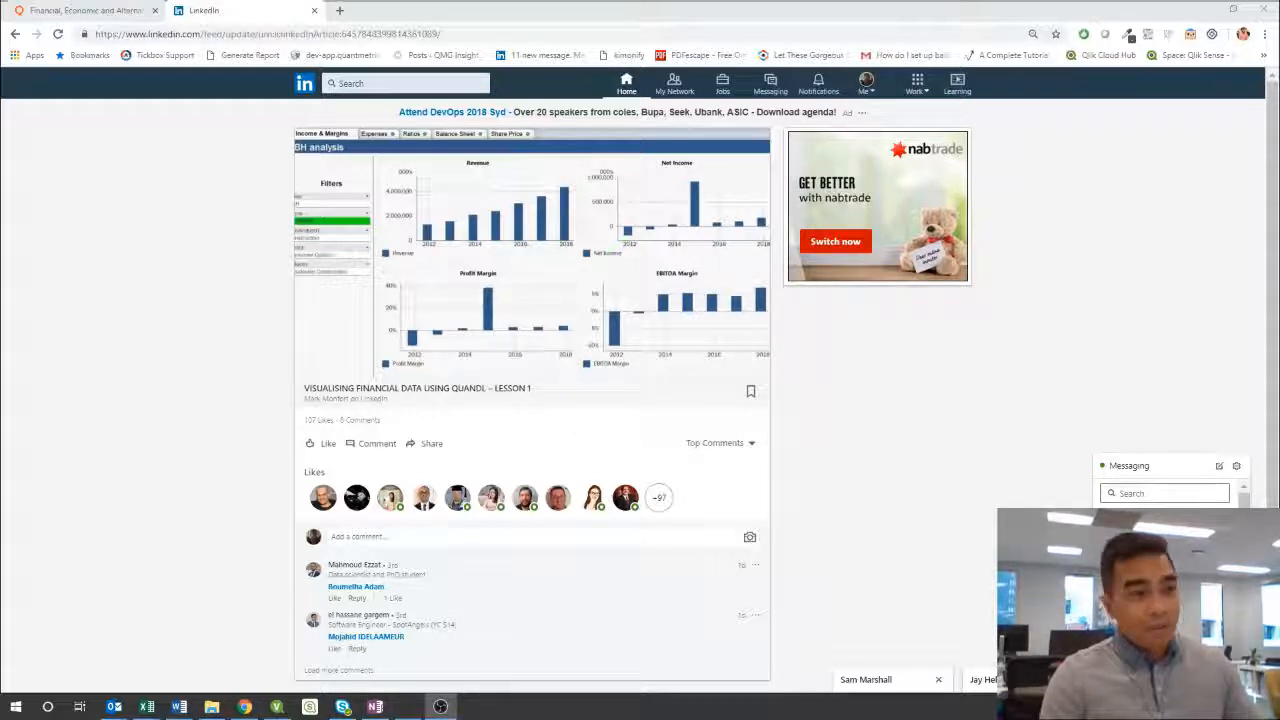
Open the article "Visualising Financial Data Using Quandl – Lesson 1" and read how to get the Sharadar sample tables
left_click(522, 352)
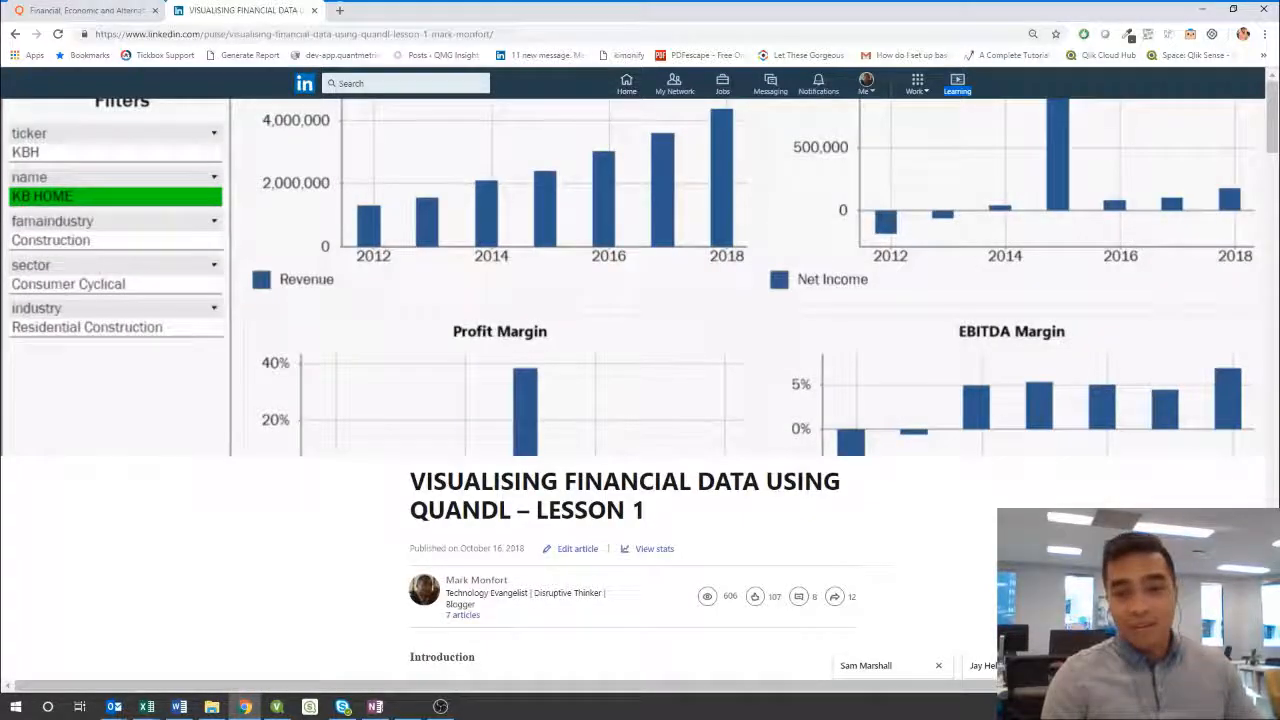
scroll(575, 540, "down", 3)
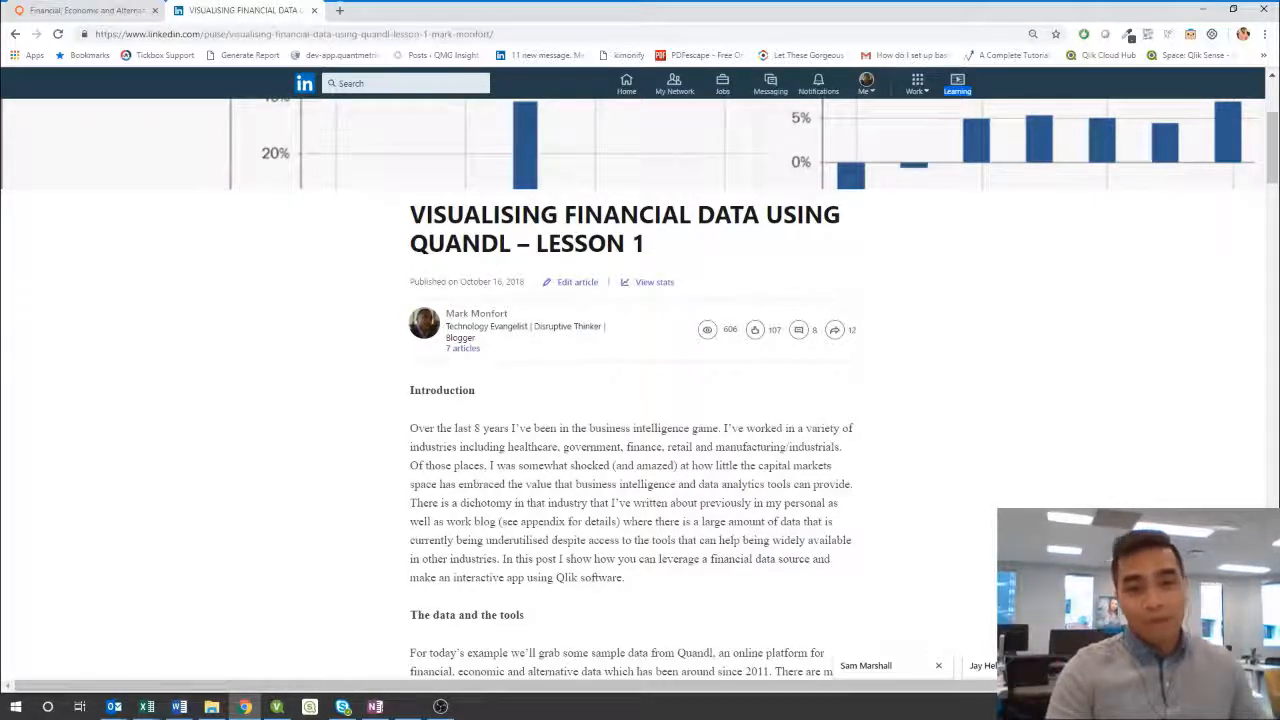
scroll(540, 270, "down", 4)
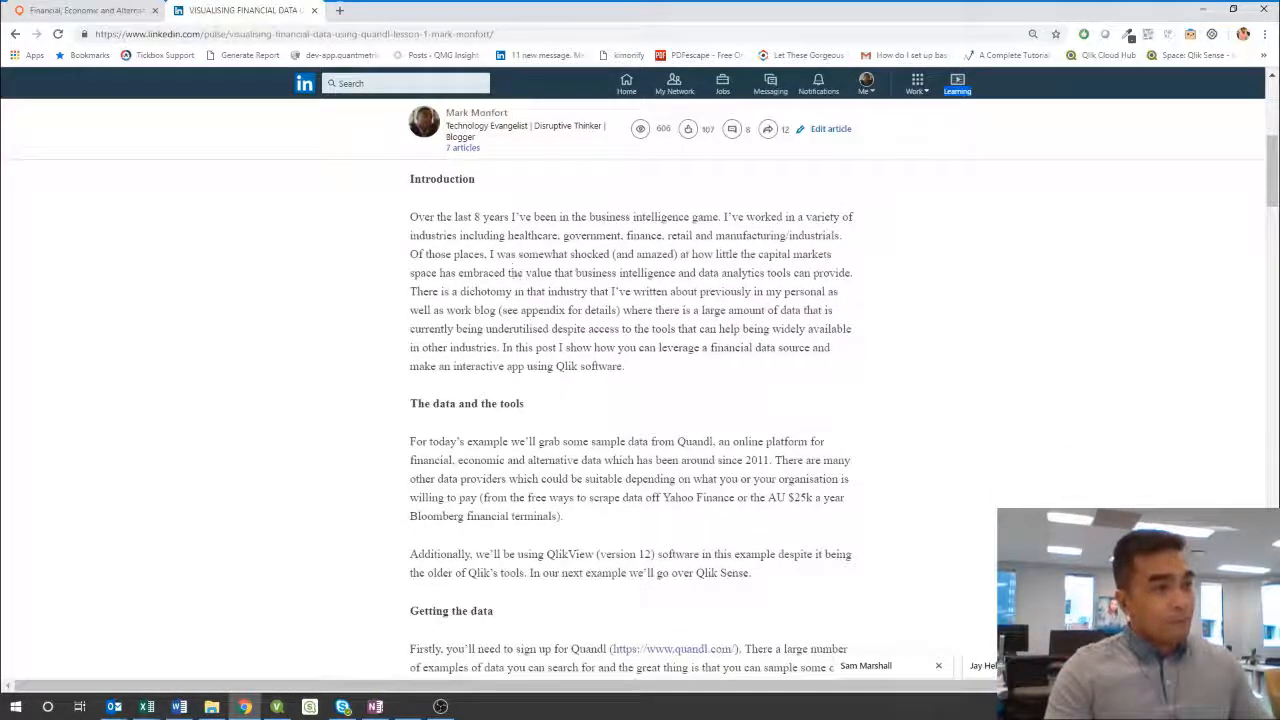
scroll(540, 270, "down", 2)
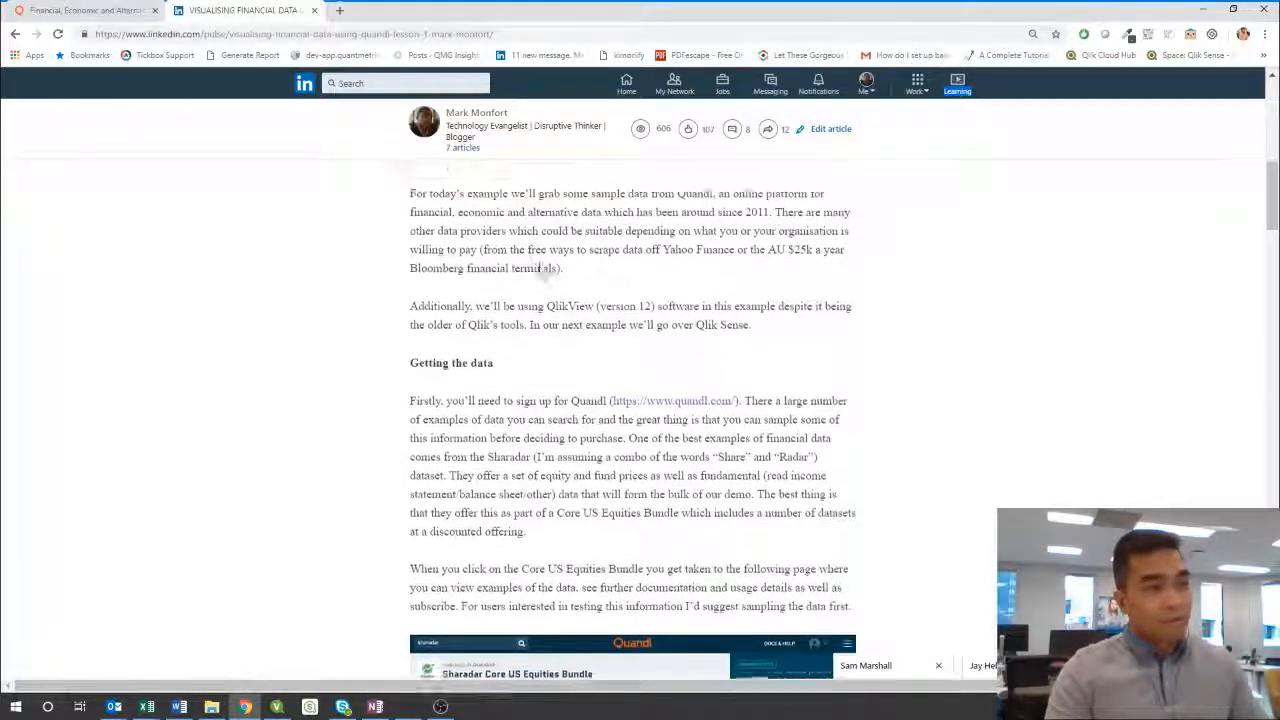
scroll(540, 270, "up", 1)
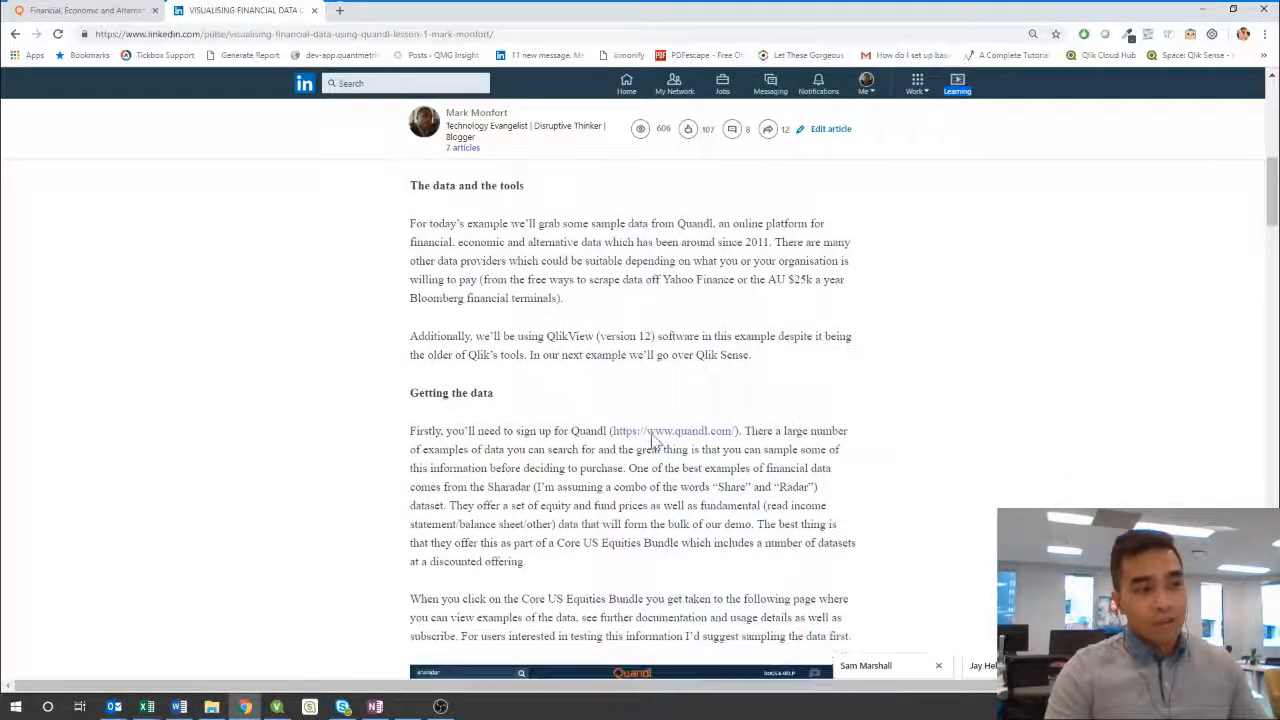
scroll(651, 443, "down", 4)
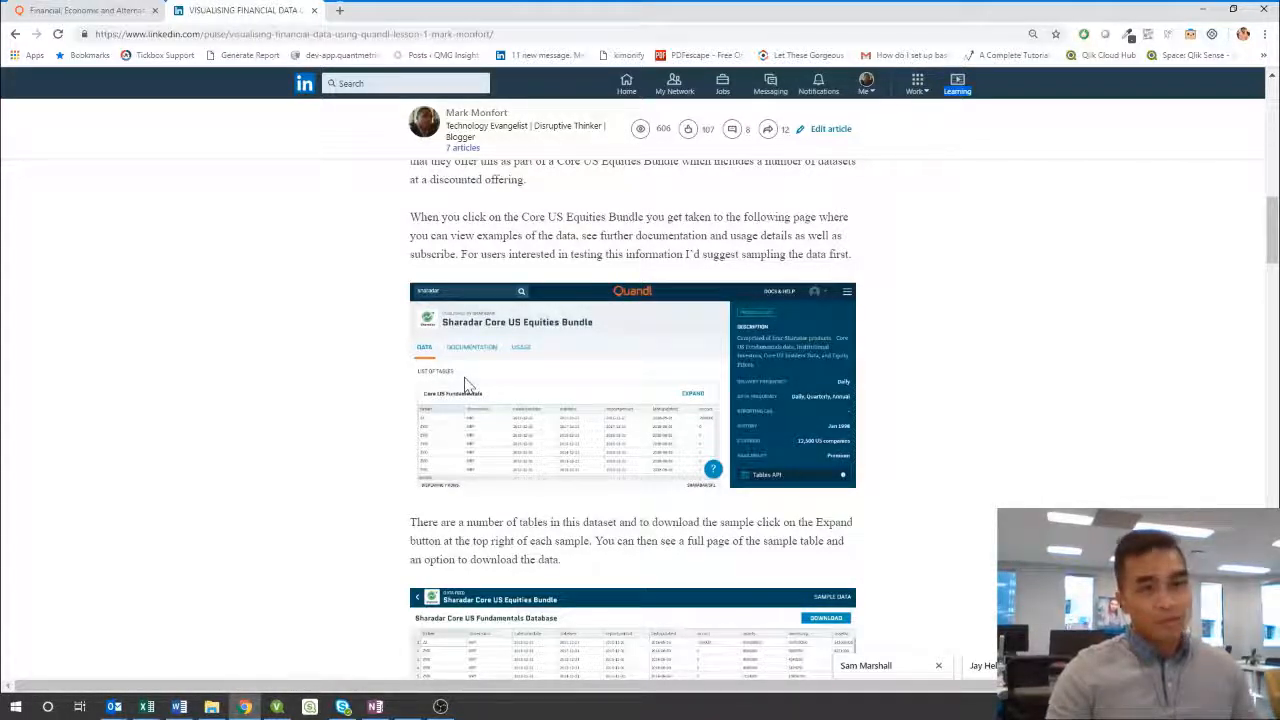
scroll(476, 448, "down", 2)
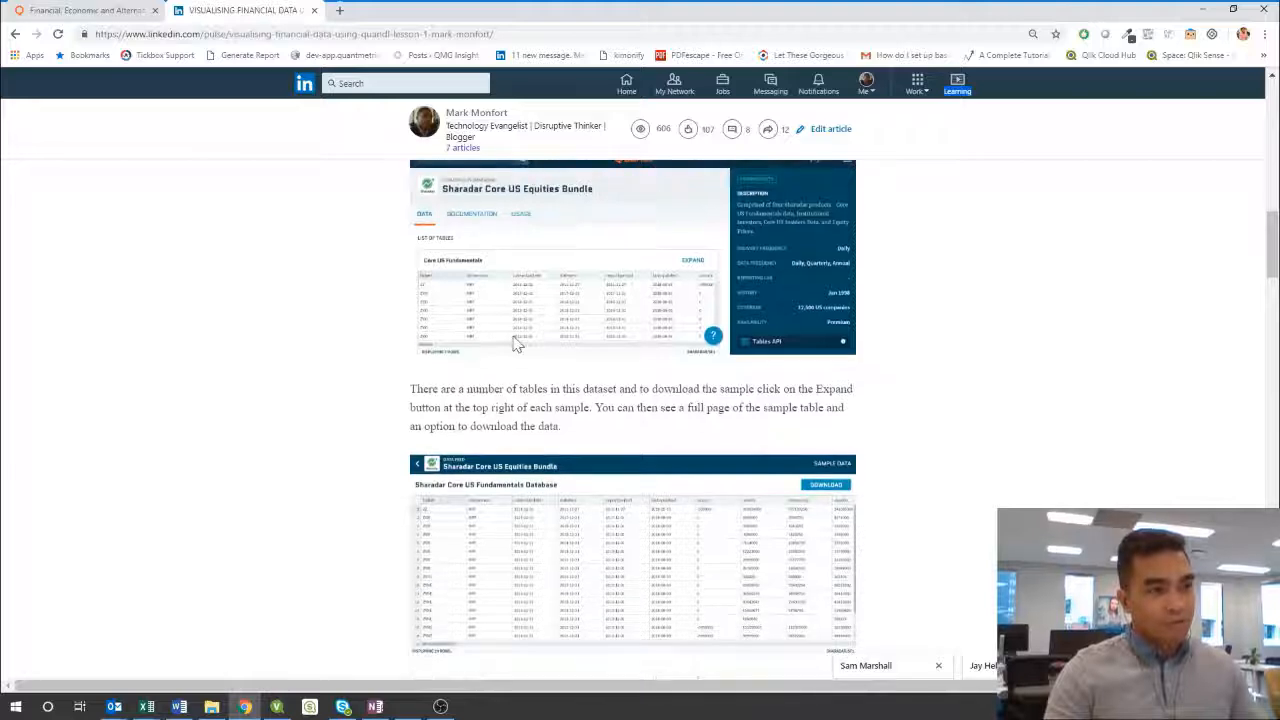
scroll(512, 415, "down", 5)
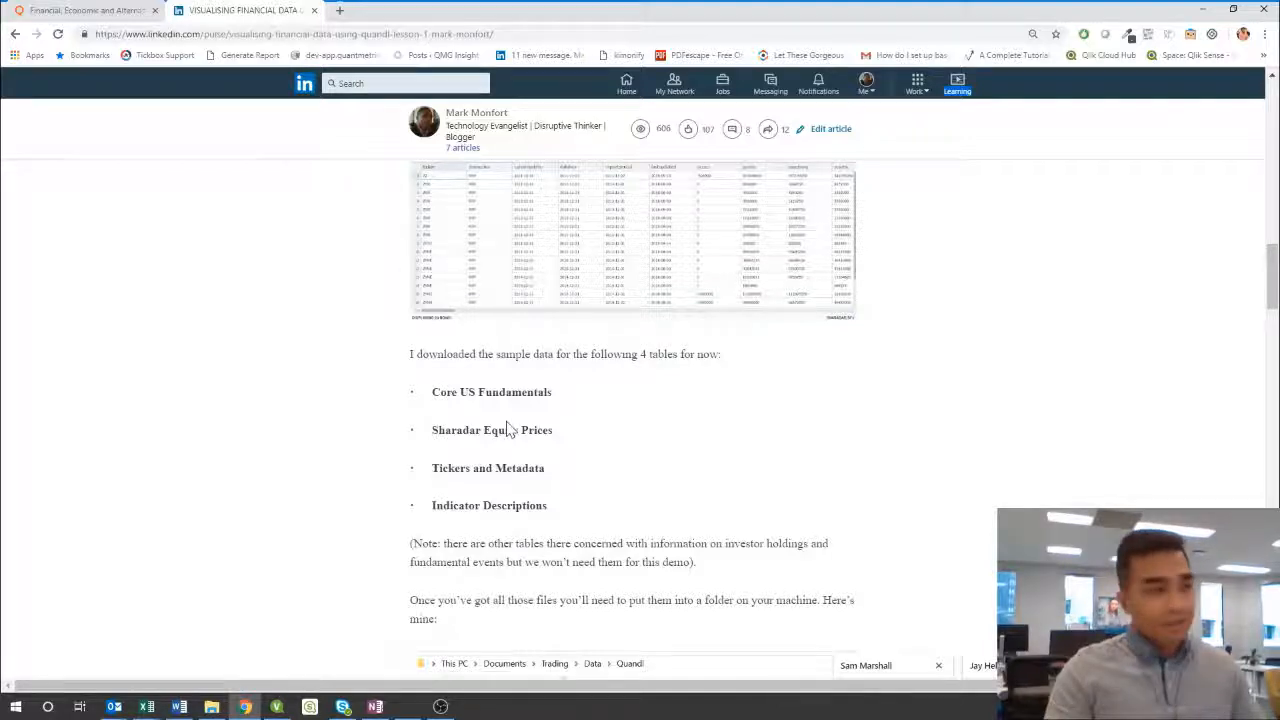
scroll(508, 424, "down", 2)
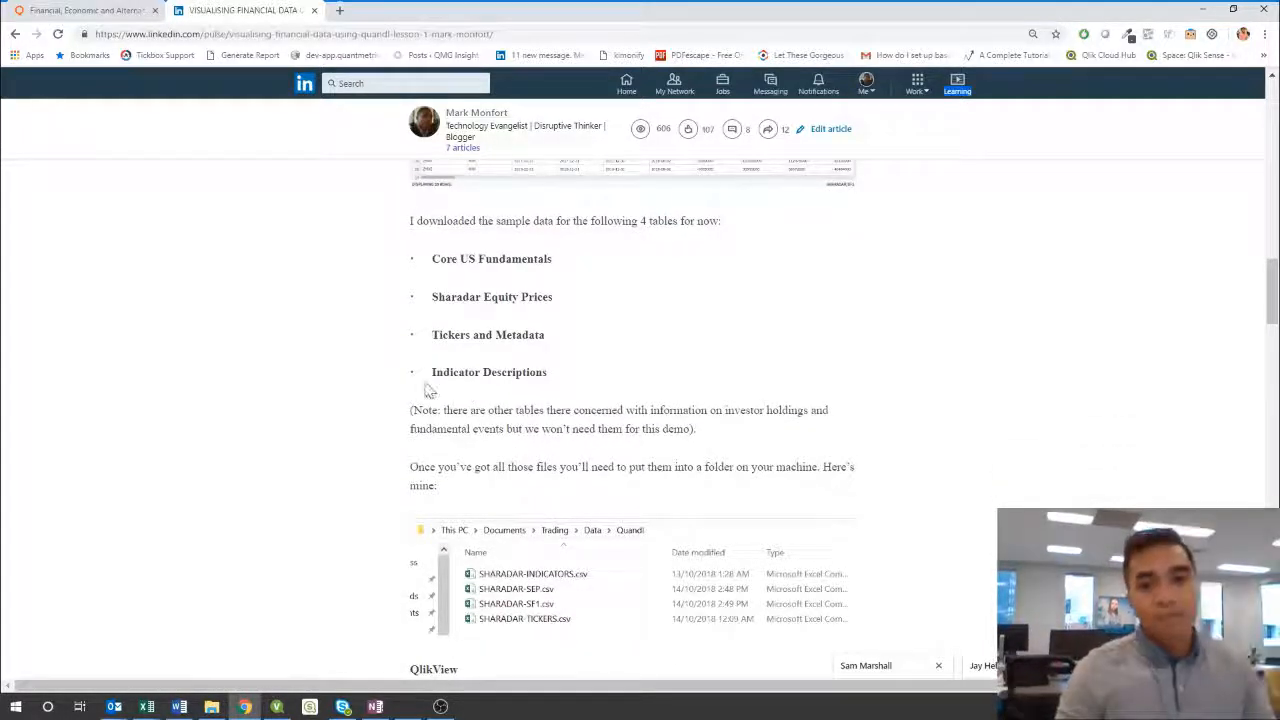
scroll(428, 394, "down", 3)
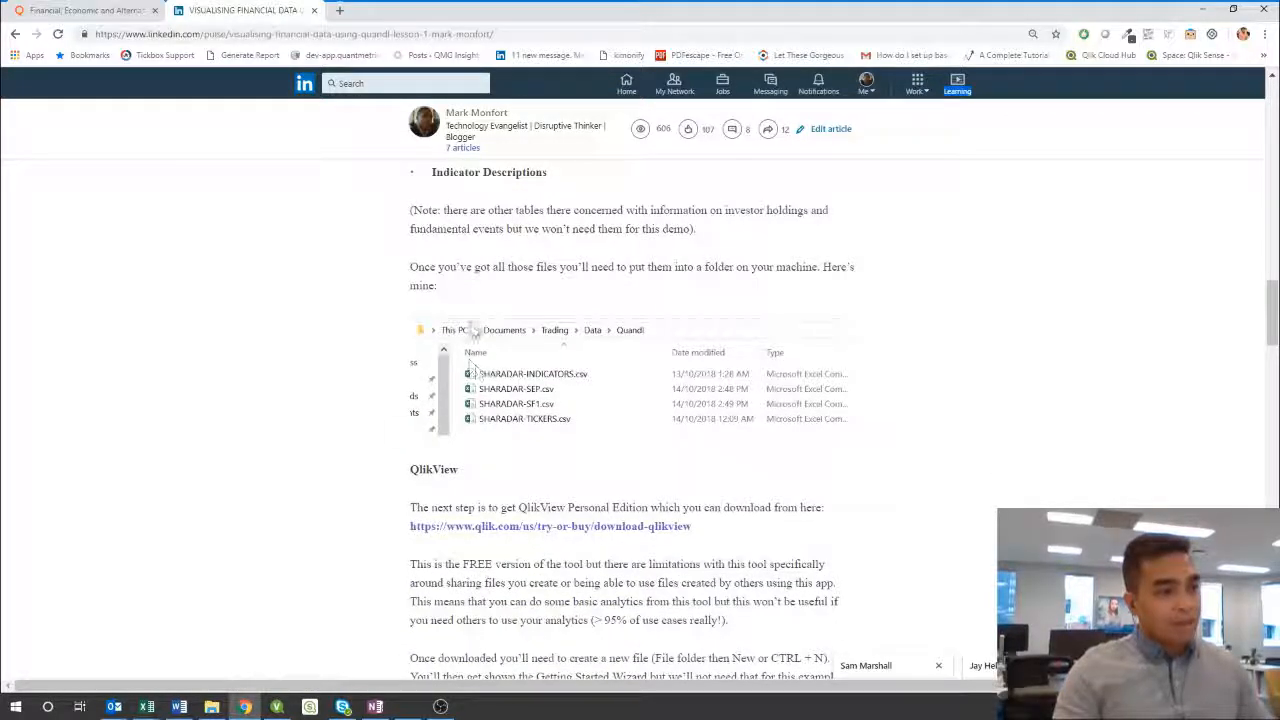
Read the article's QlikView section, covering the download, the file wizard settings and the load script for the Sharadar files
scroll(466, 420, "down", 1)
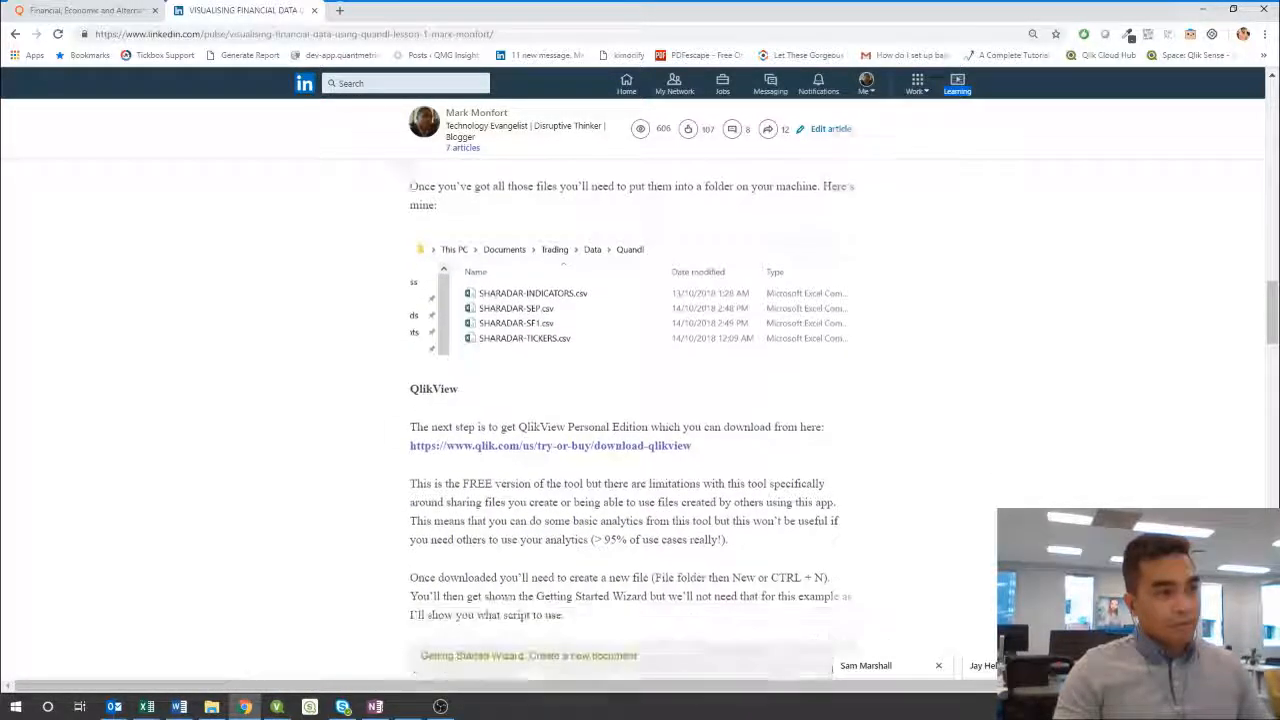
scroll(402, 332, "down", 1)
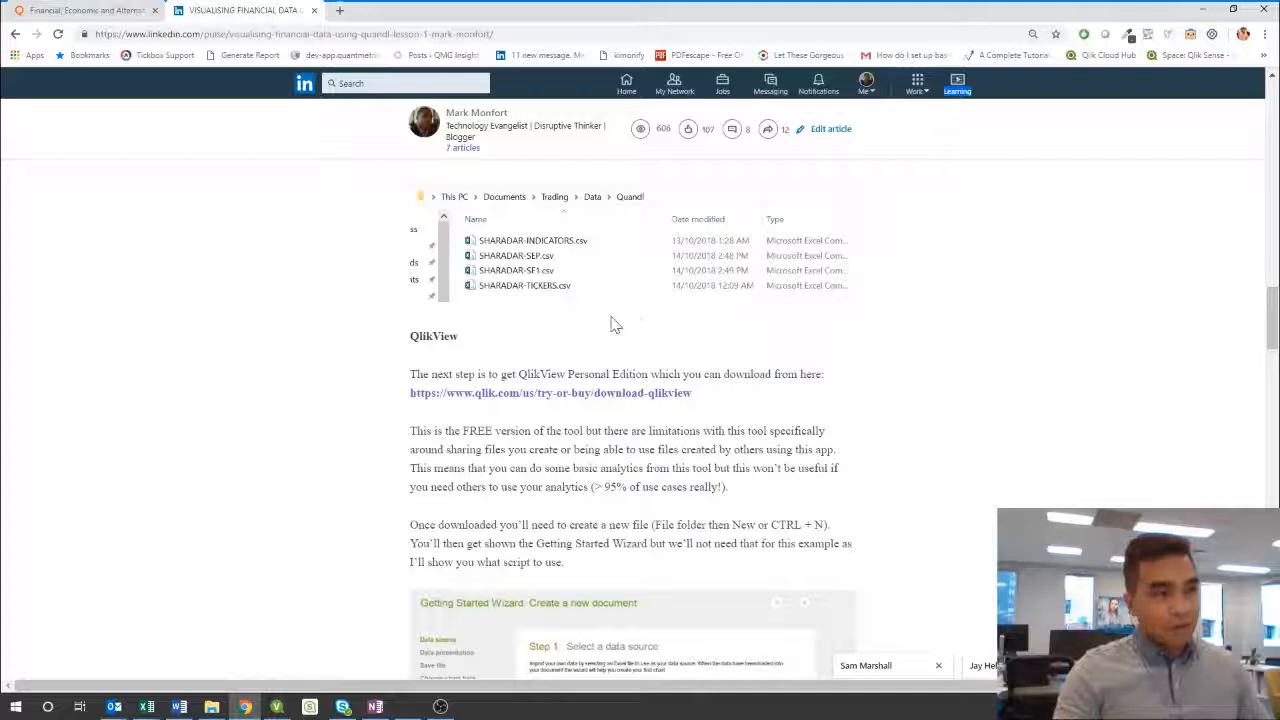
scroll(460, 362, "down", 2)
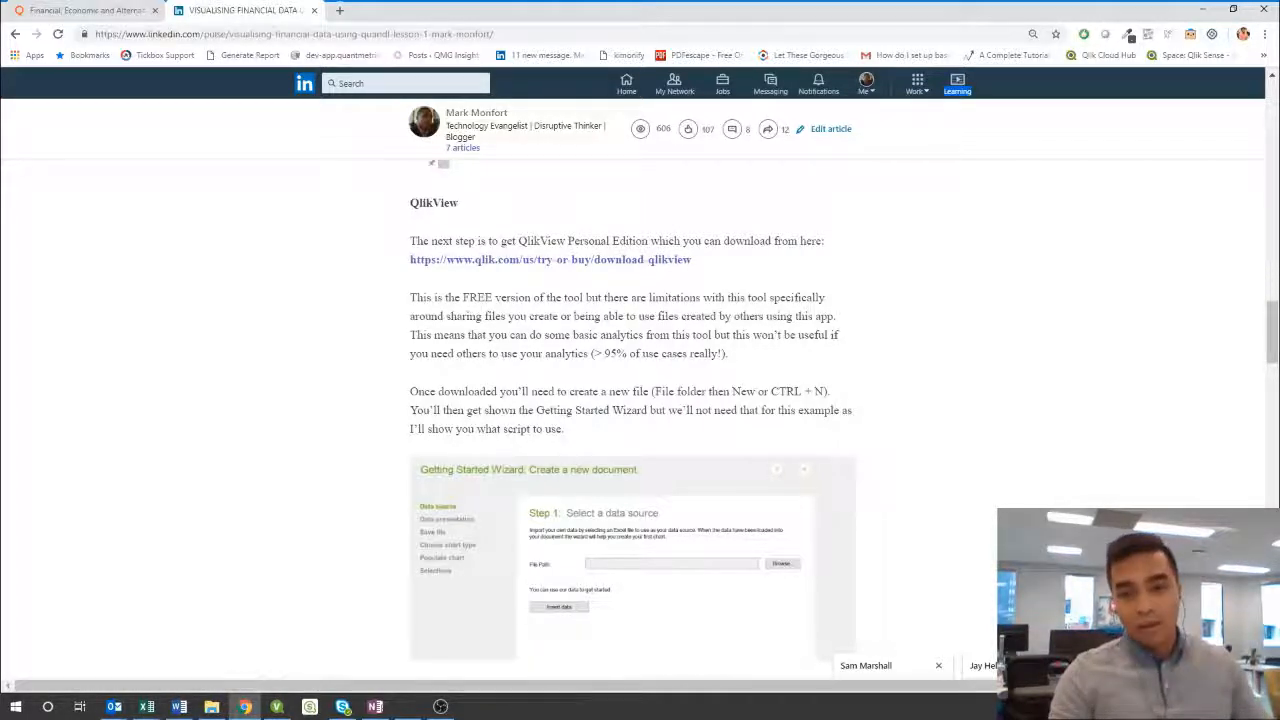
scroll(512, 327, "down", 5)
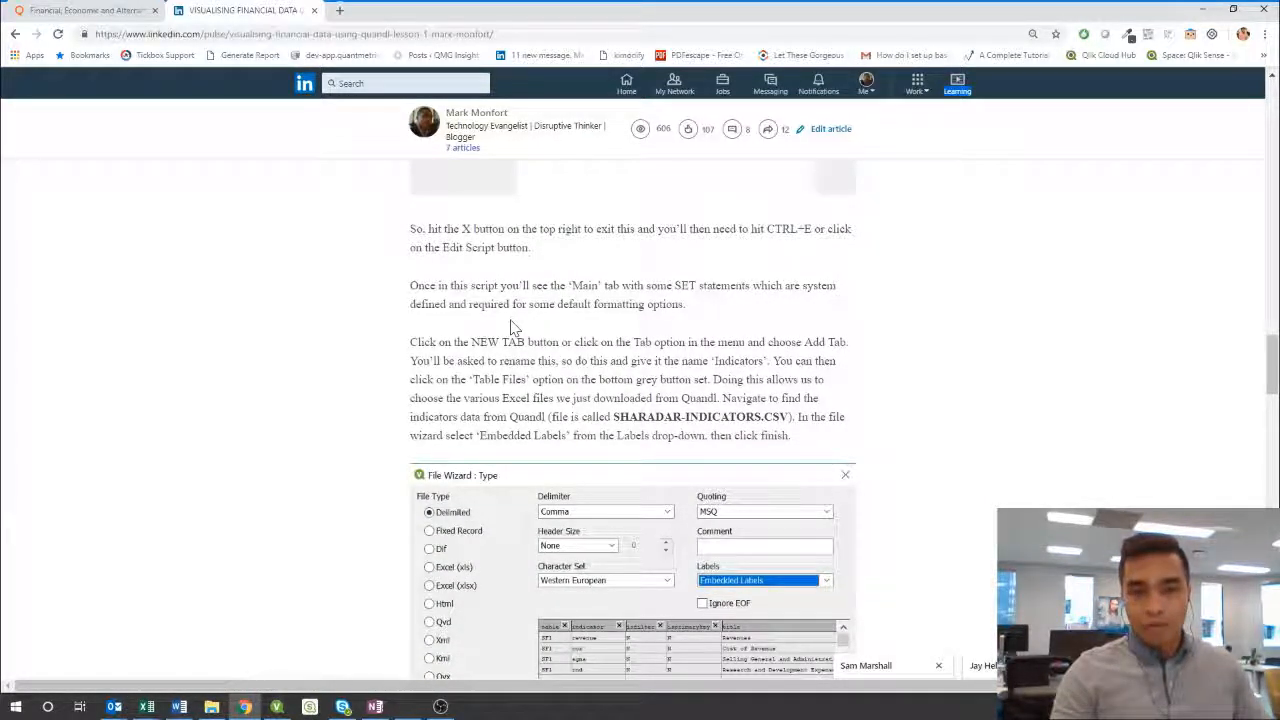
scroll(510, 328, "up", 9)
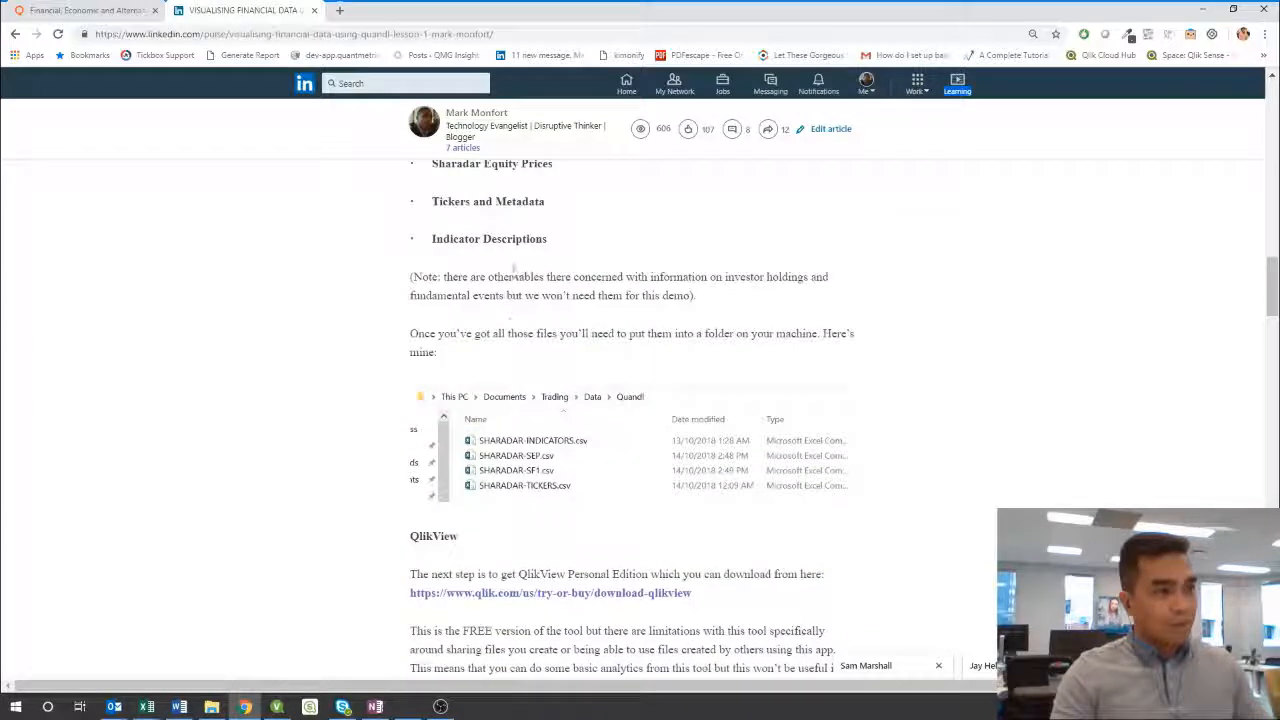
scroll(504, 360, "down", 2)
scroll(504, 360, "down", 1)
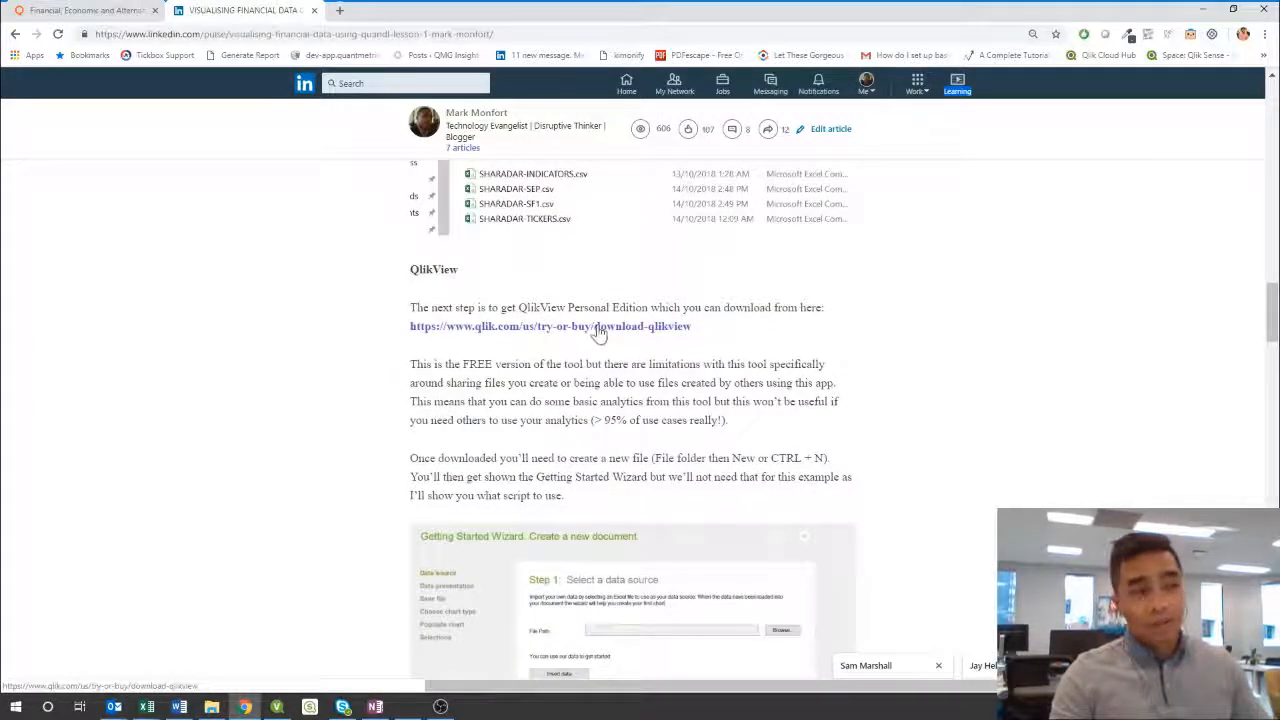
scroll(578, 383, "down", 7)
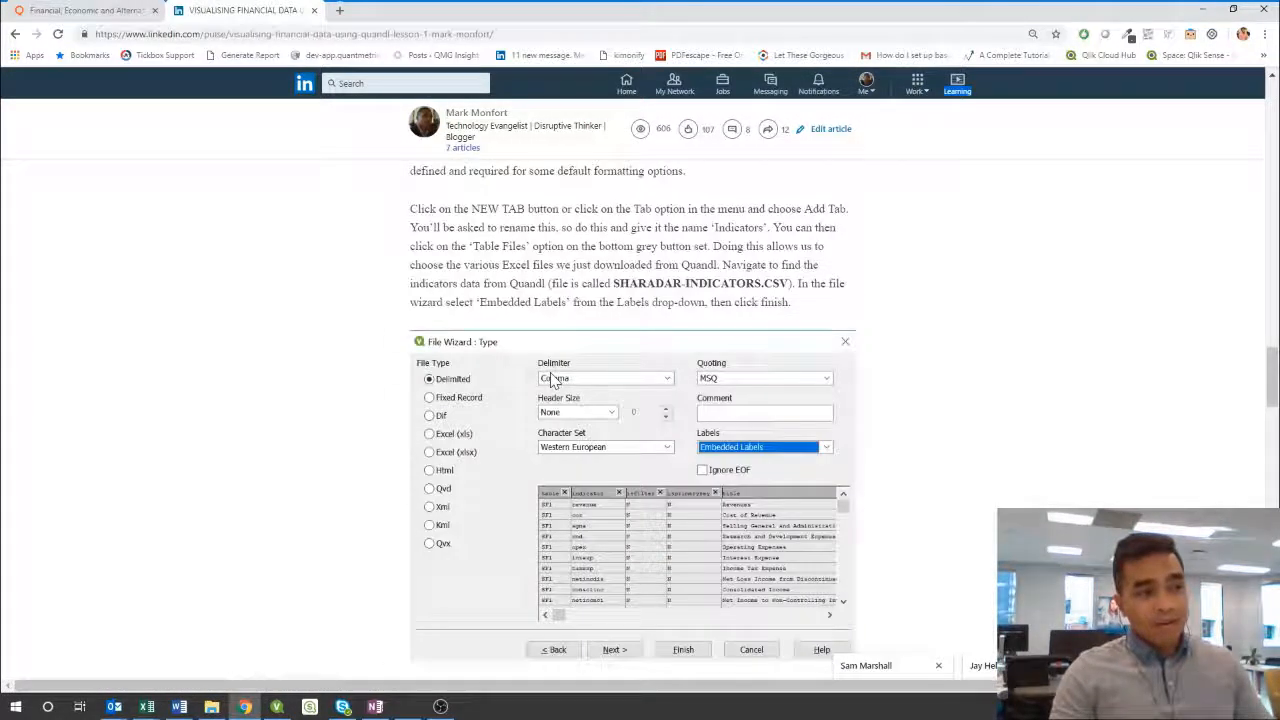
scroll(565, 388, "down", 4)
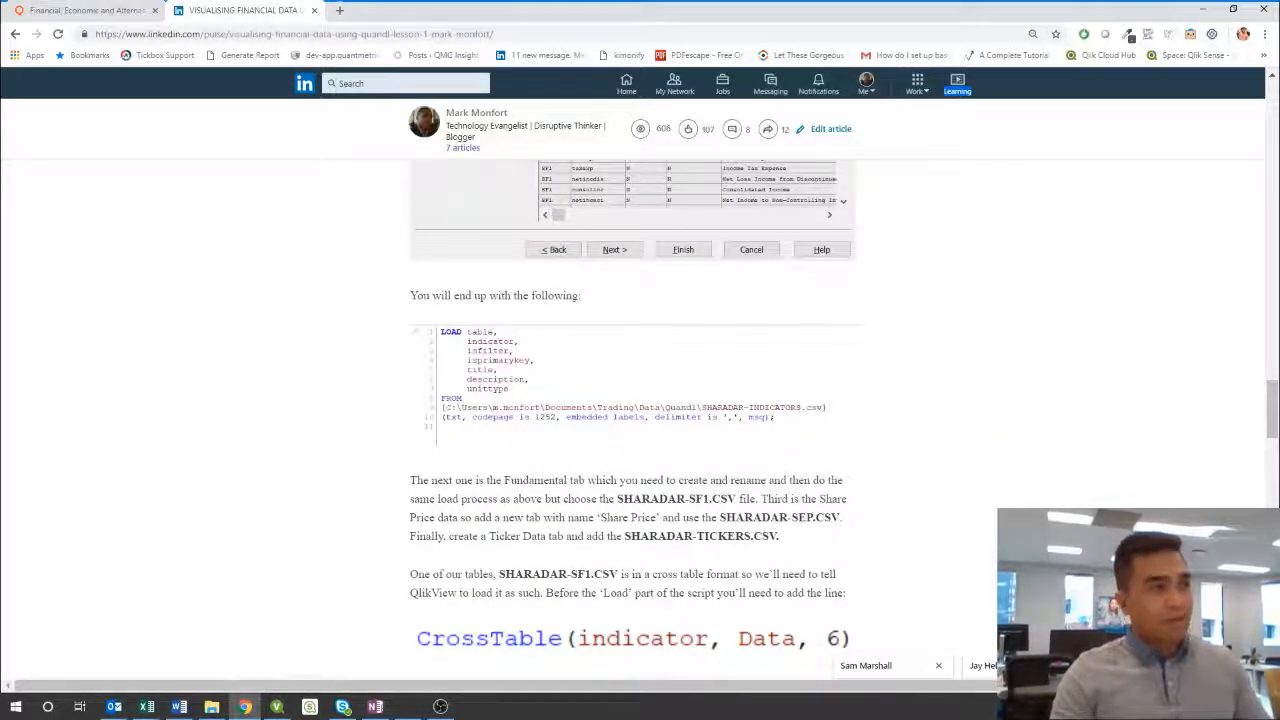
Close the article and look through the featured data products on the Quandl home page
key("Home")
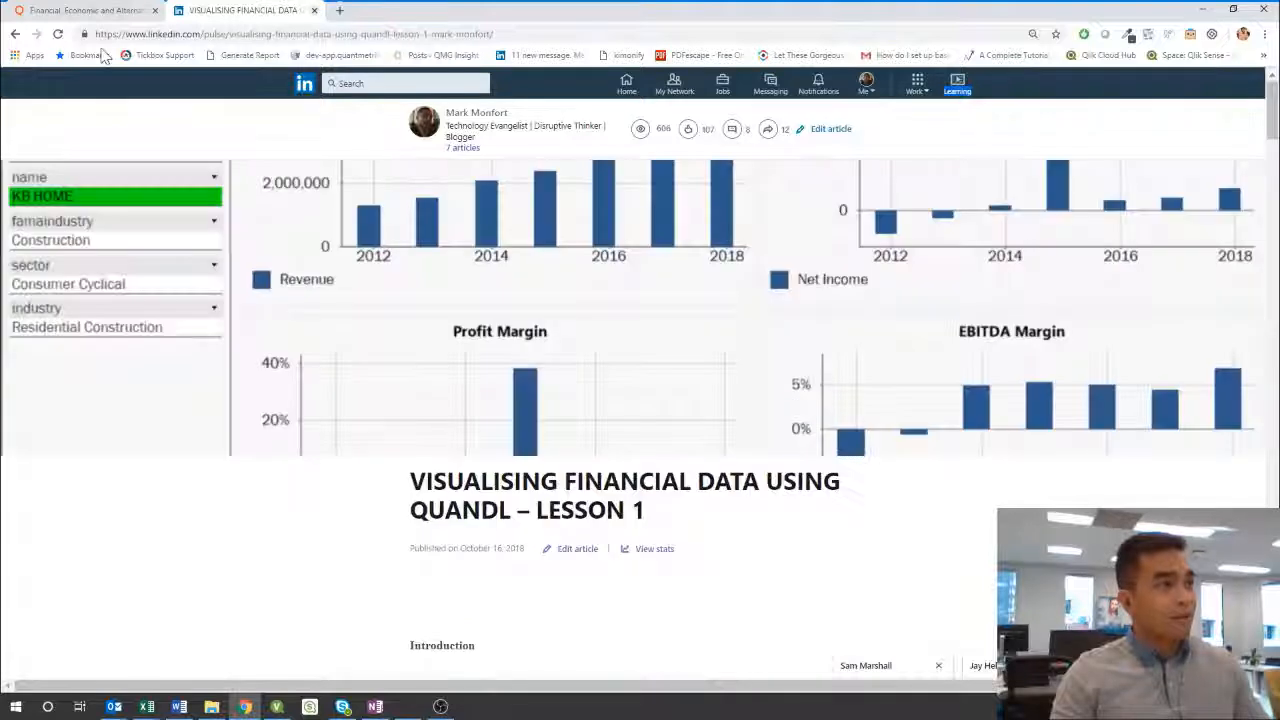
key("ctrl+w")
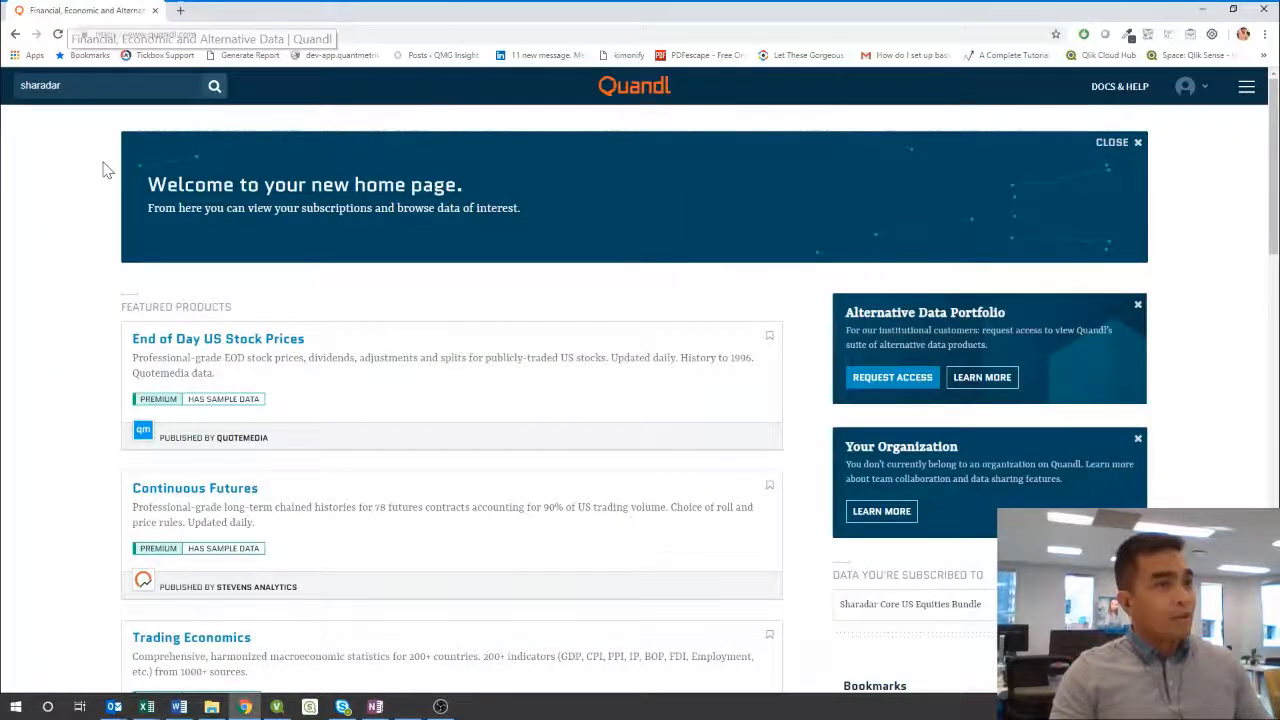
scroll(134, 240, "down", 2)
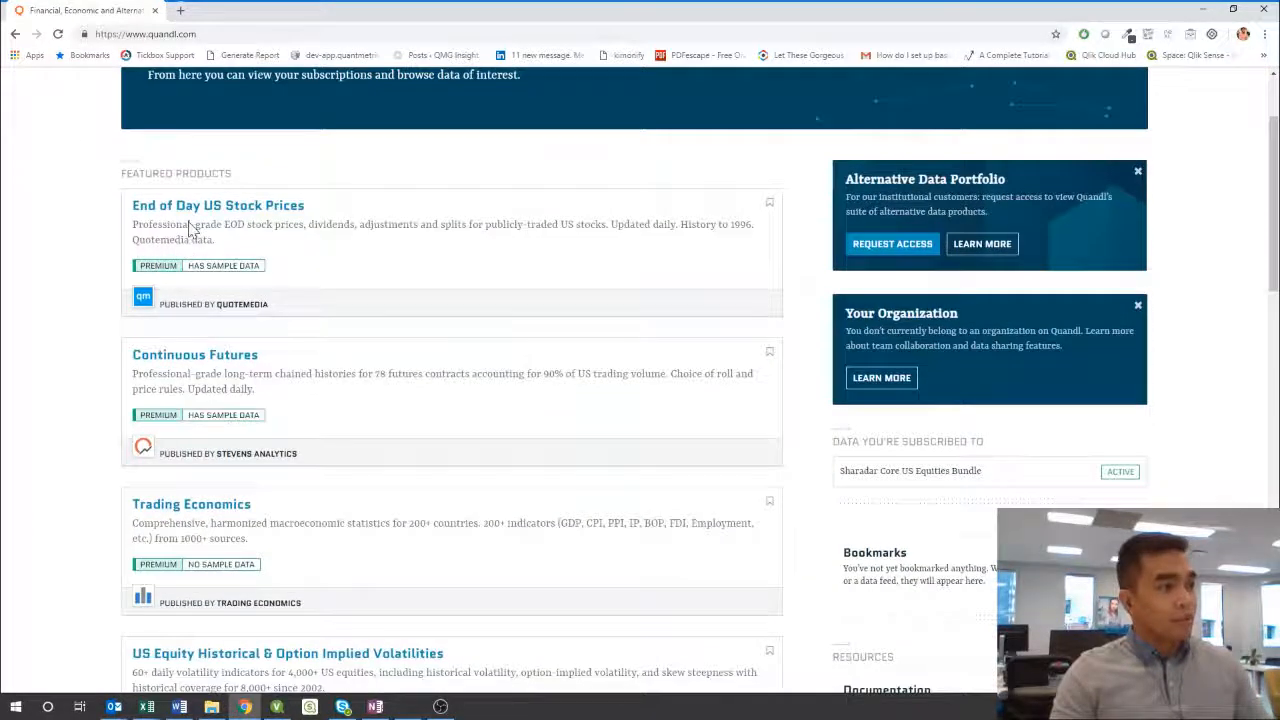
scroll(190, 228, "up", 2)
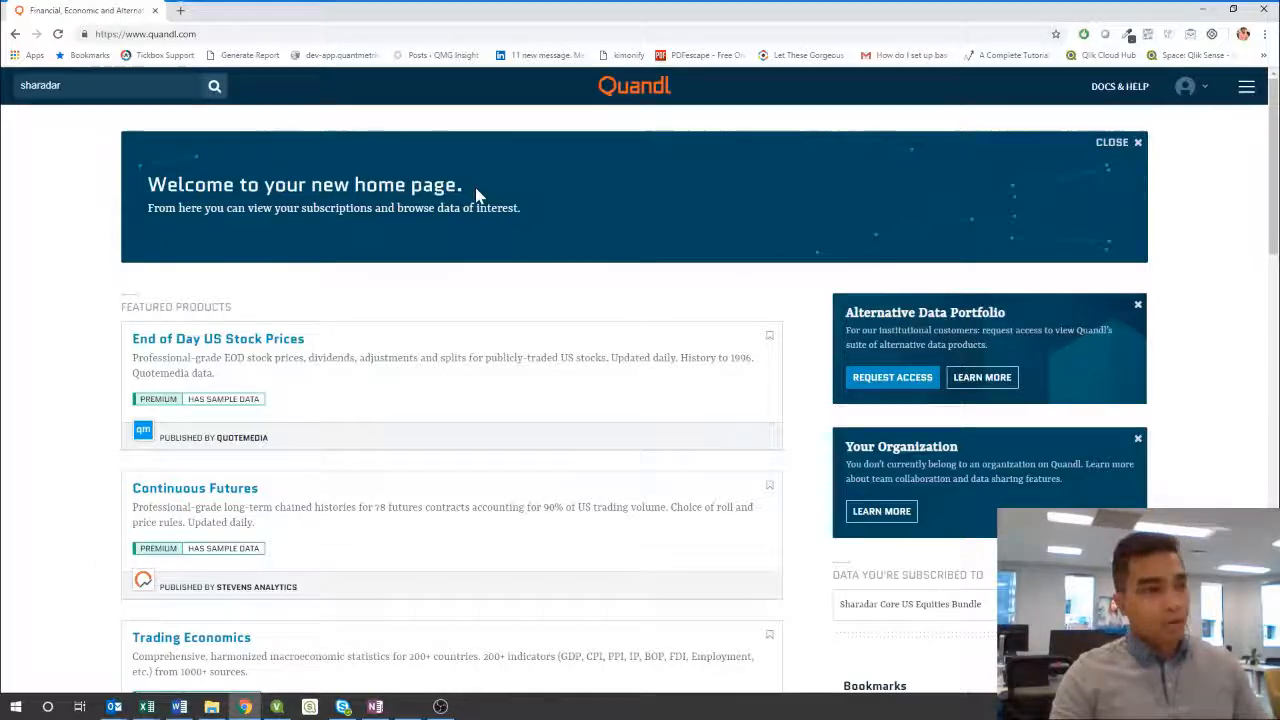
scroll(255, 385, "down", 2)
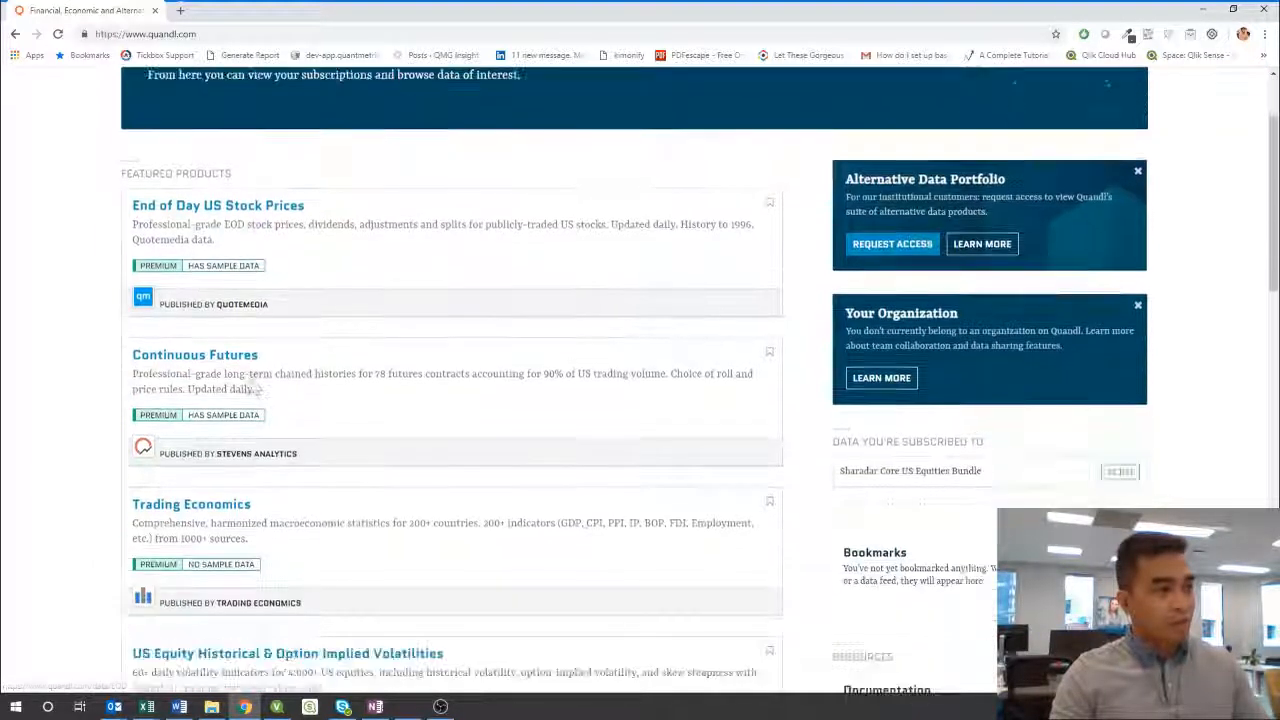
scroll(255, 389, "down", 4)
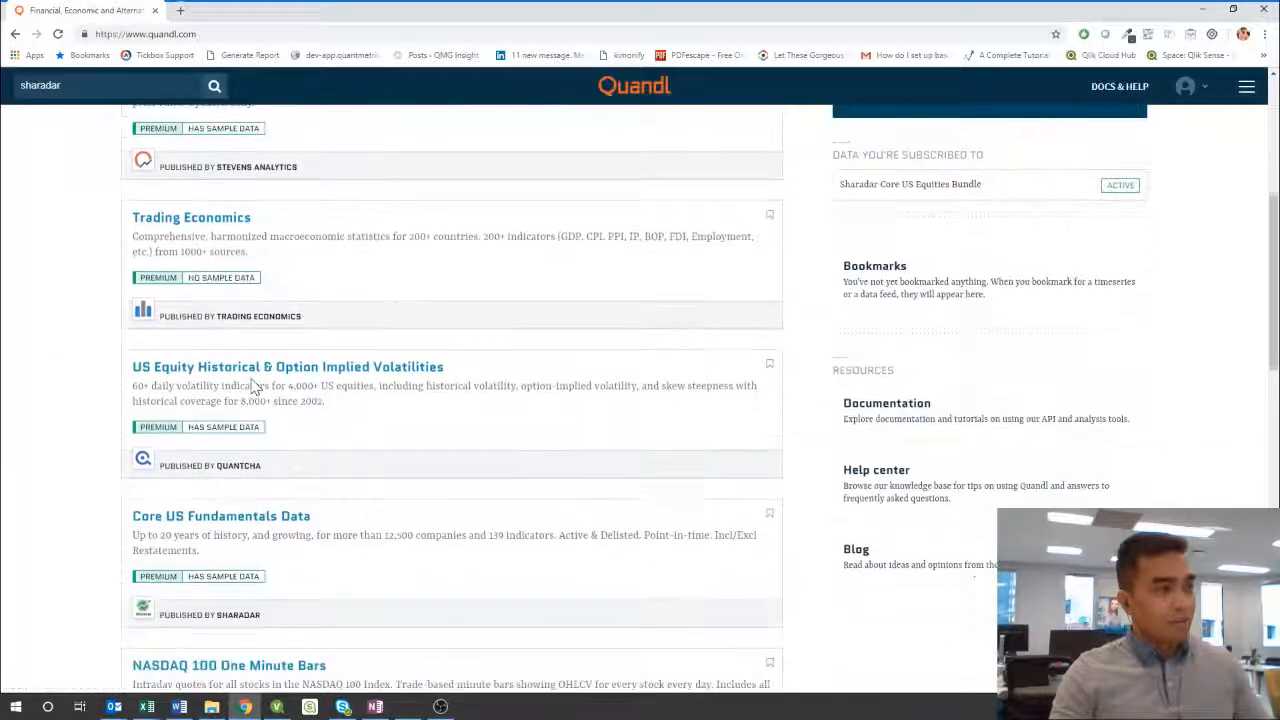
scroll(253, 388, "down", 4)
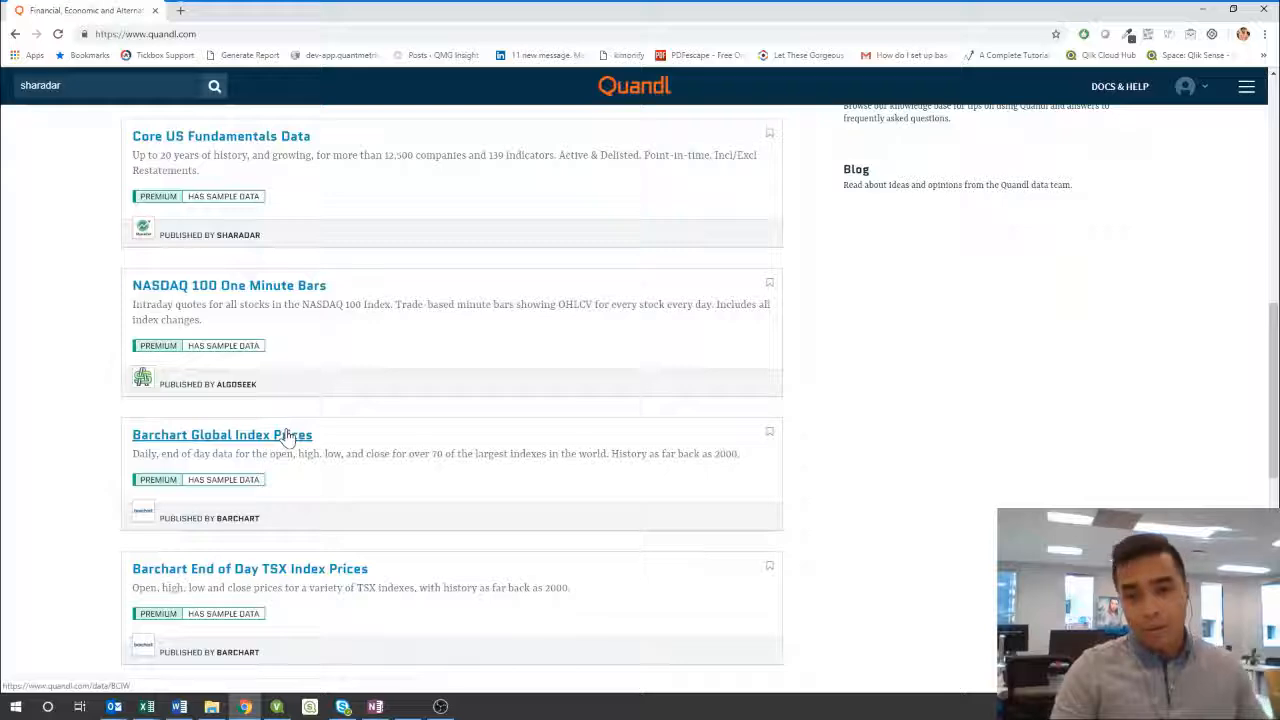
scroll(352, 495, "down", 2)
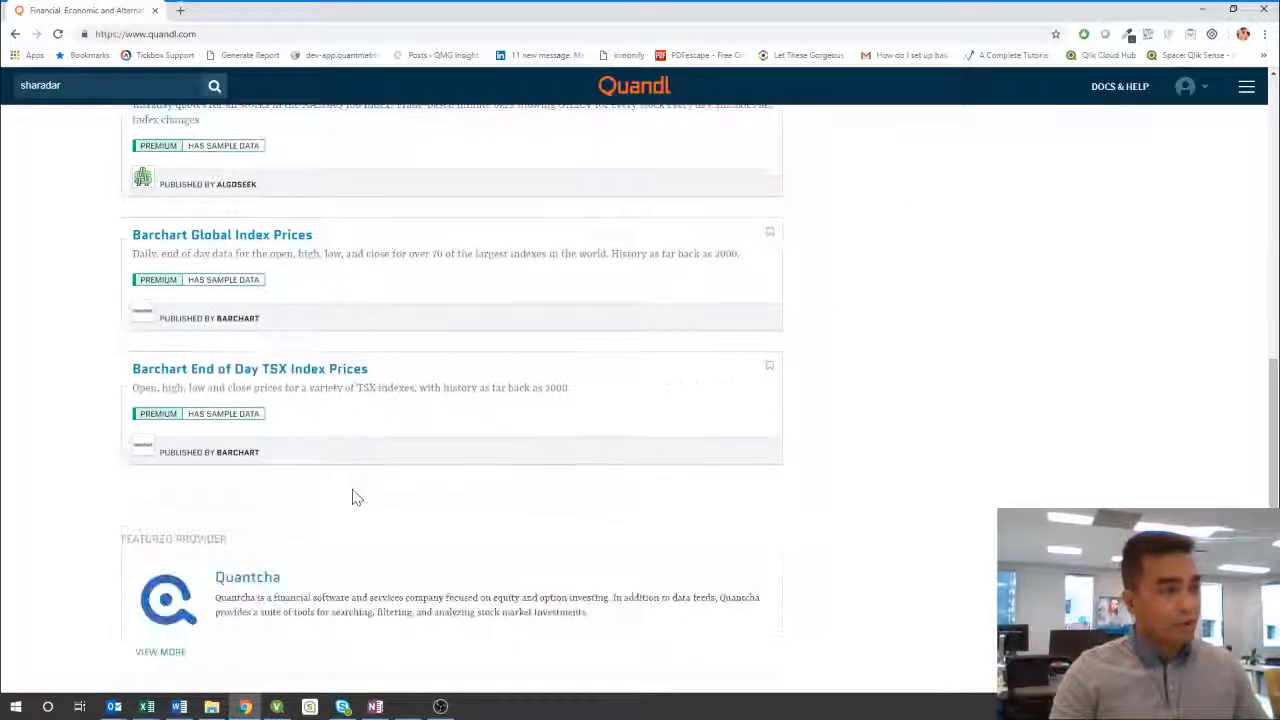
scroll(352, 496, "down", 2)
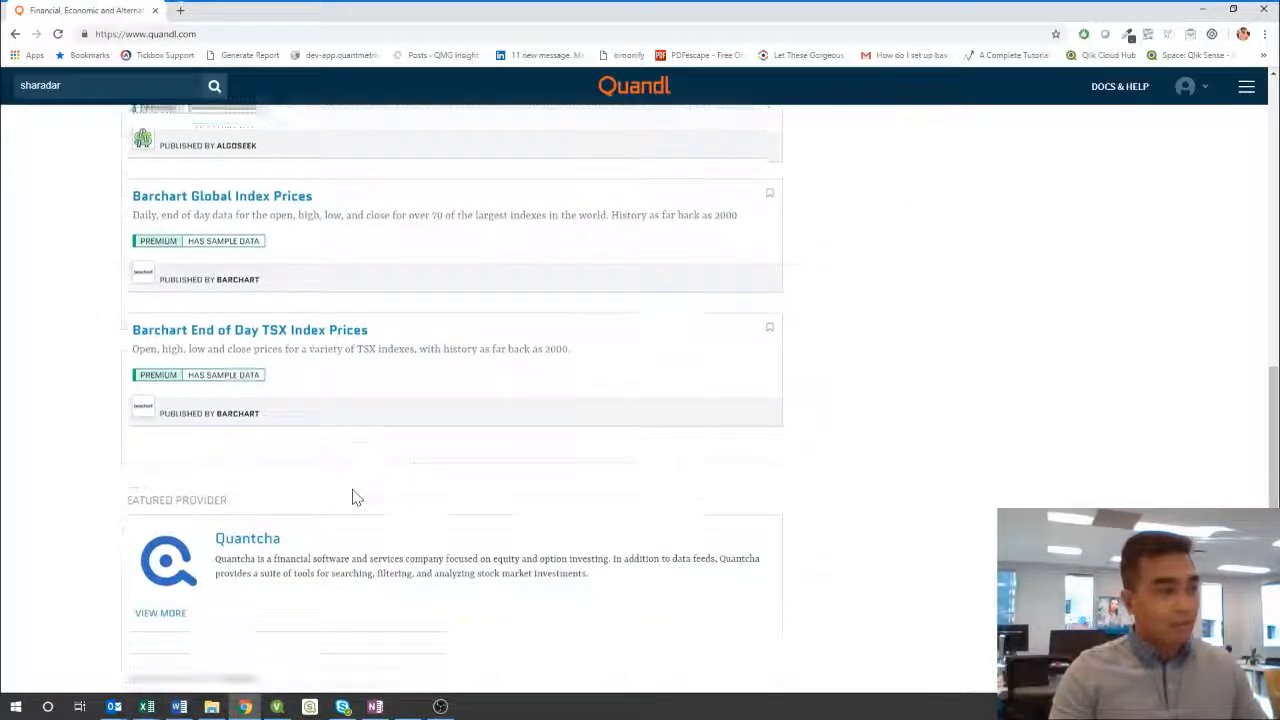
scroll(354, 495, "up", 13)
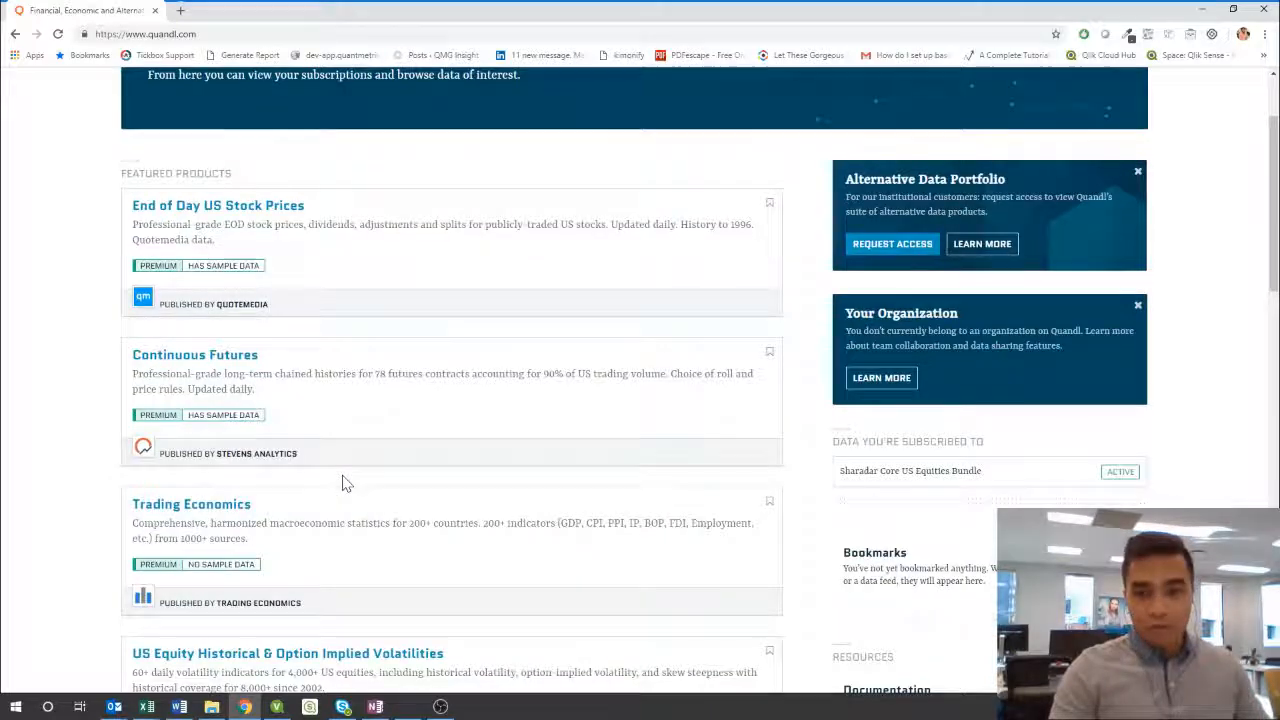
scroll(343, 483, "up", 2)
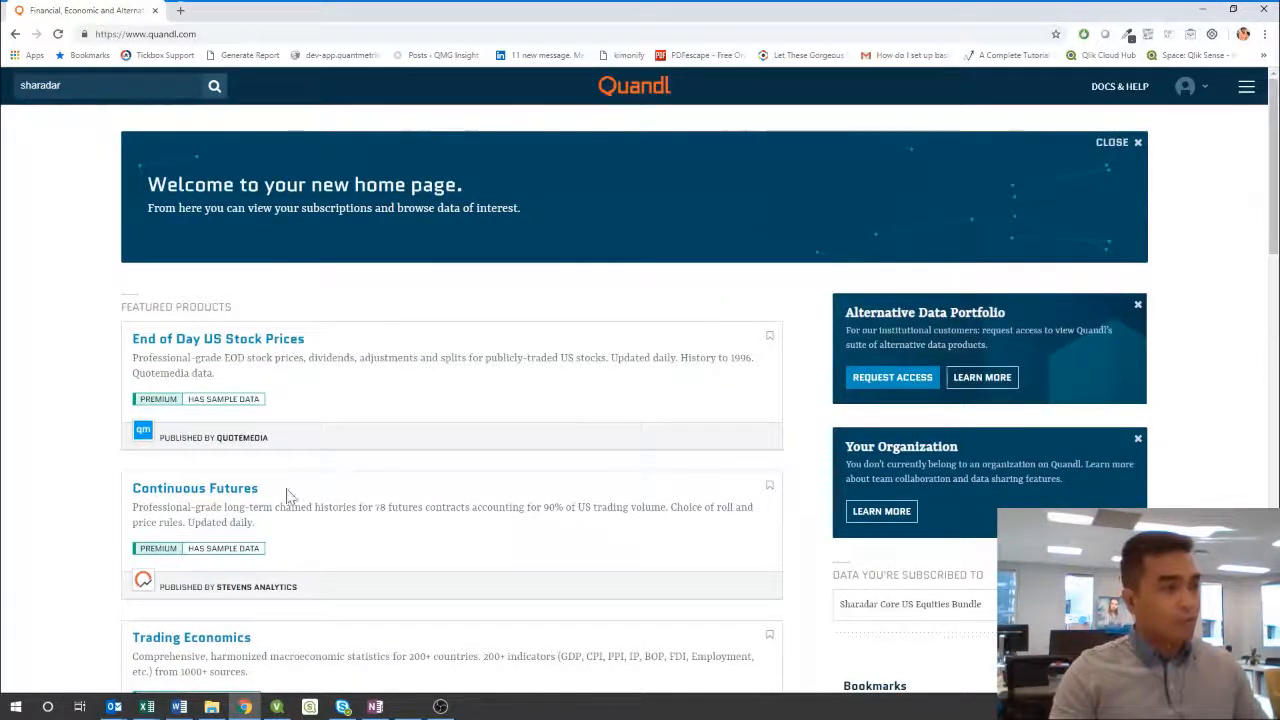
Search Quandl for "sharadar" and open the Sharadar Core US Equities Bundle
left_click(66, 86)
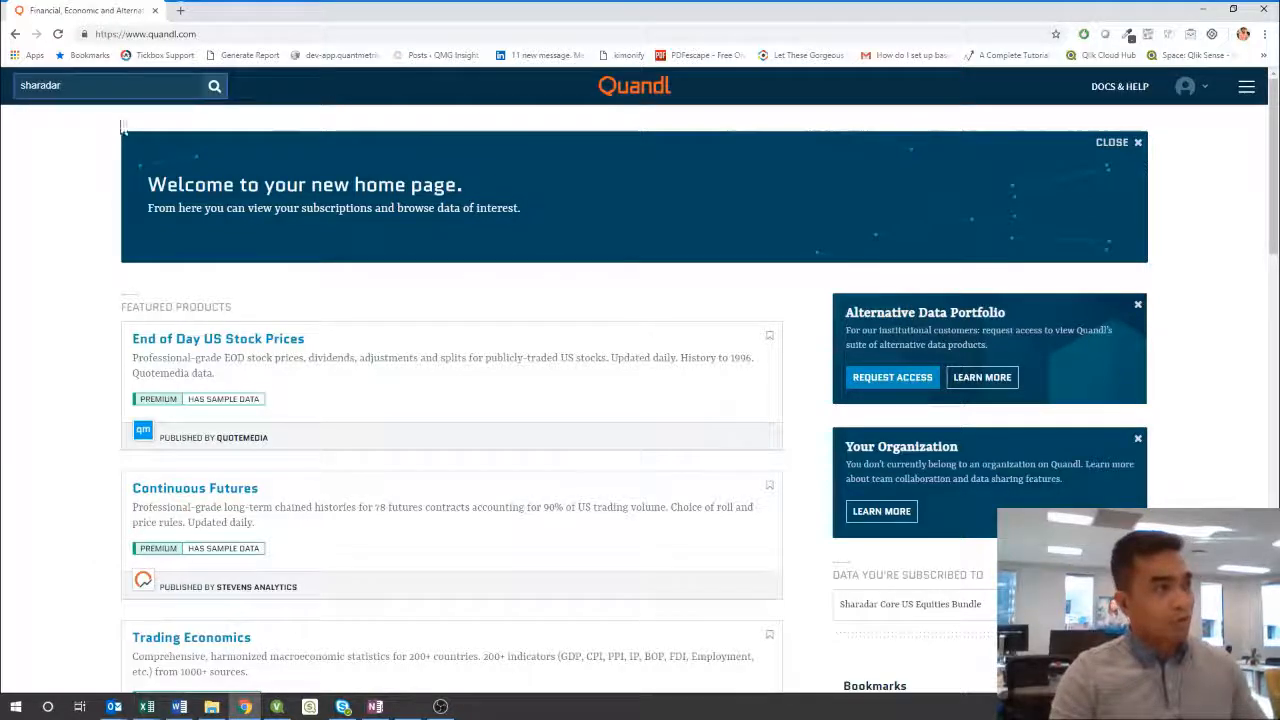
left_click(213, 86)
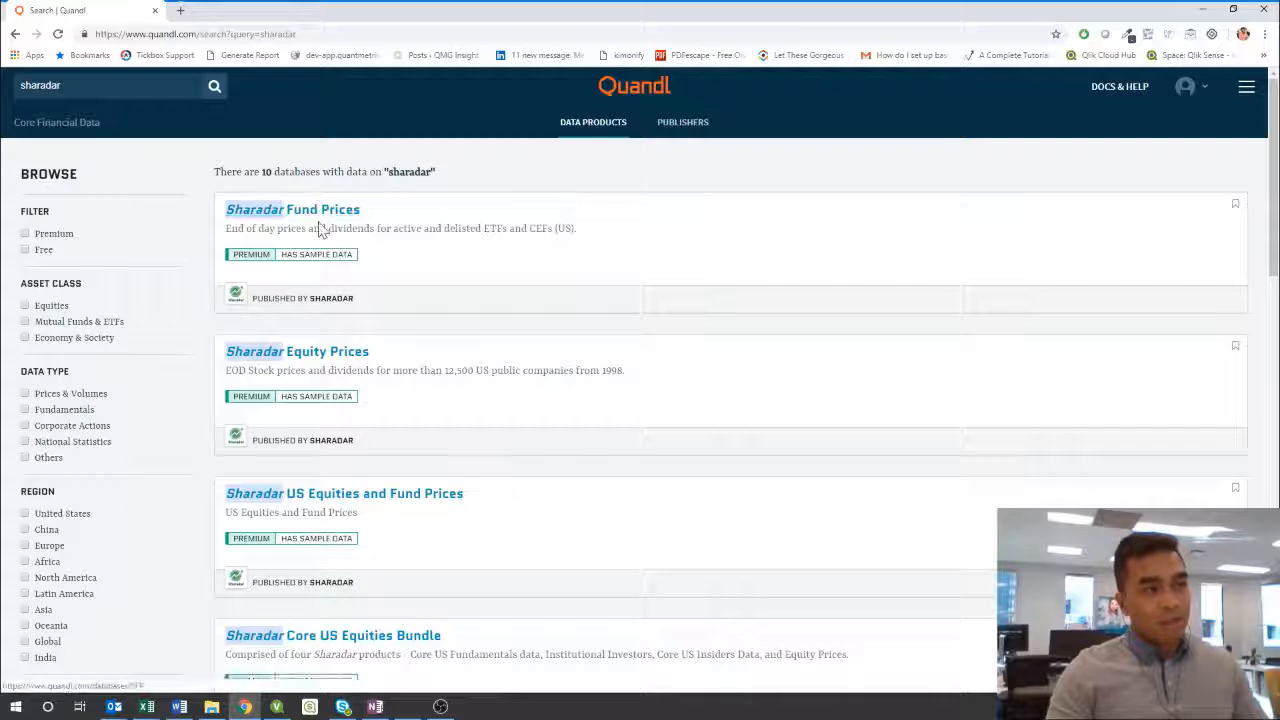
scroll(323, 274, "down", 3)
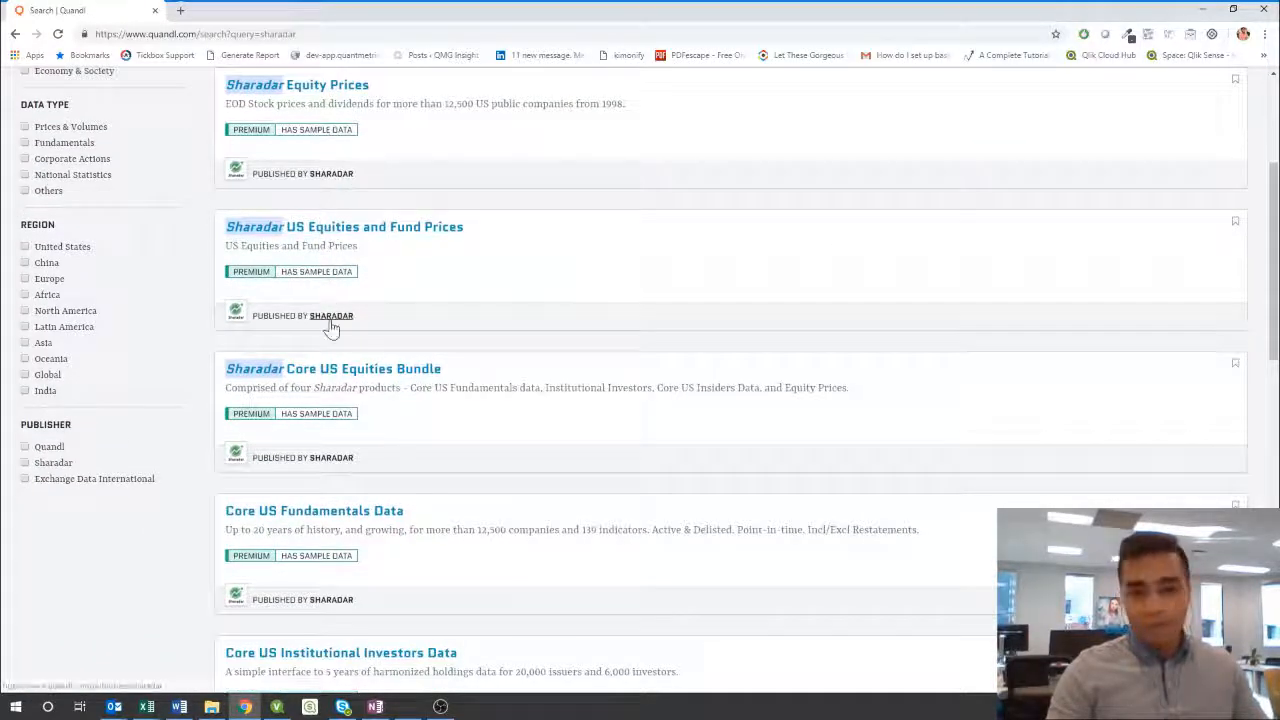
left_click(368, 376)
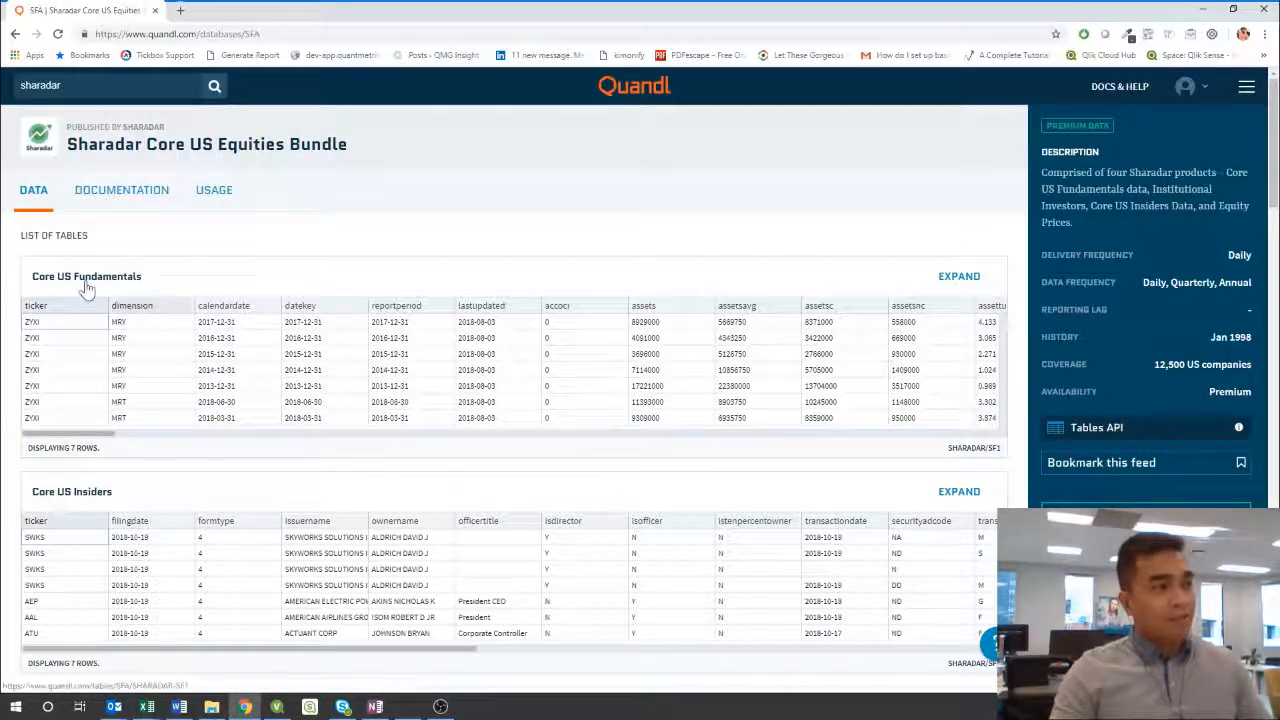
Look through the Sharadar Core US Equities Bundle's list of tables, from Core US Fundamentals down to Sharadar Equity Prices
scroll(118, 450, "down", 3)
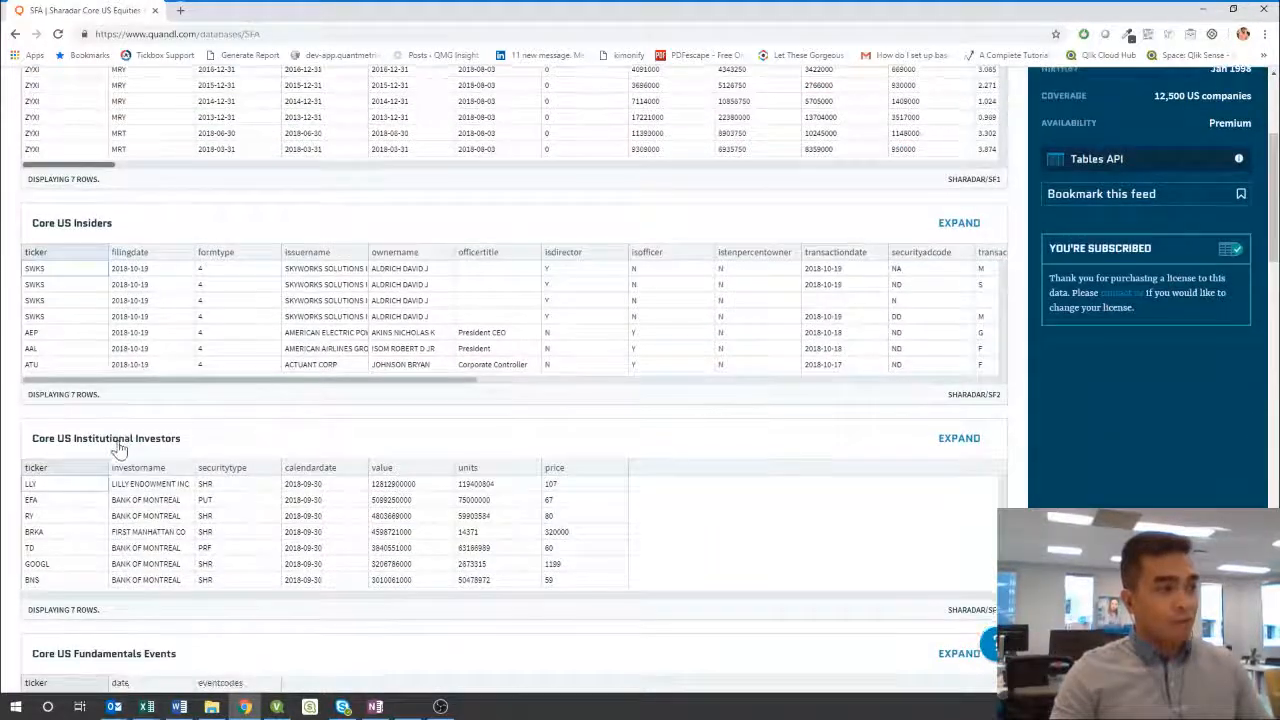
scroll(118, 450, "down", 7)
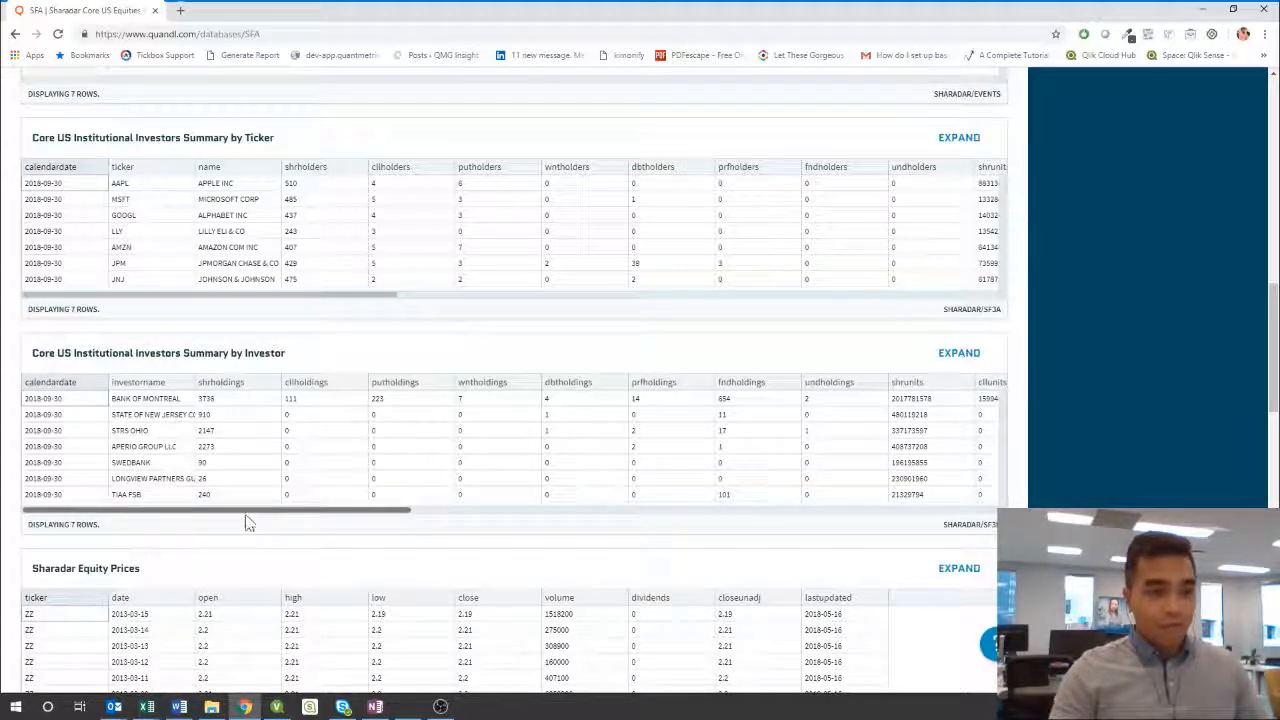
scroll(547, 495, "up", 6)
scroll(547, 495, "up", 4)
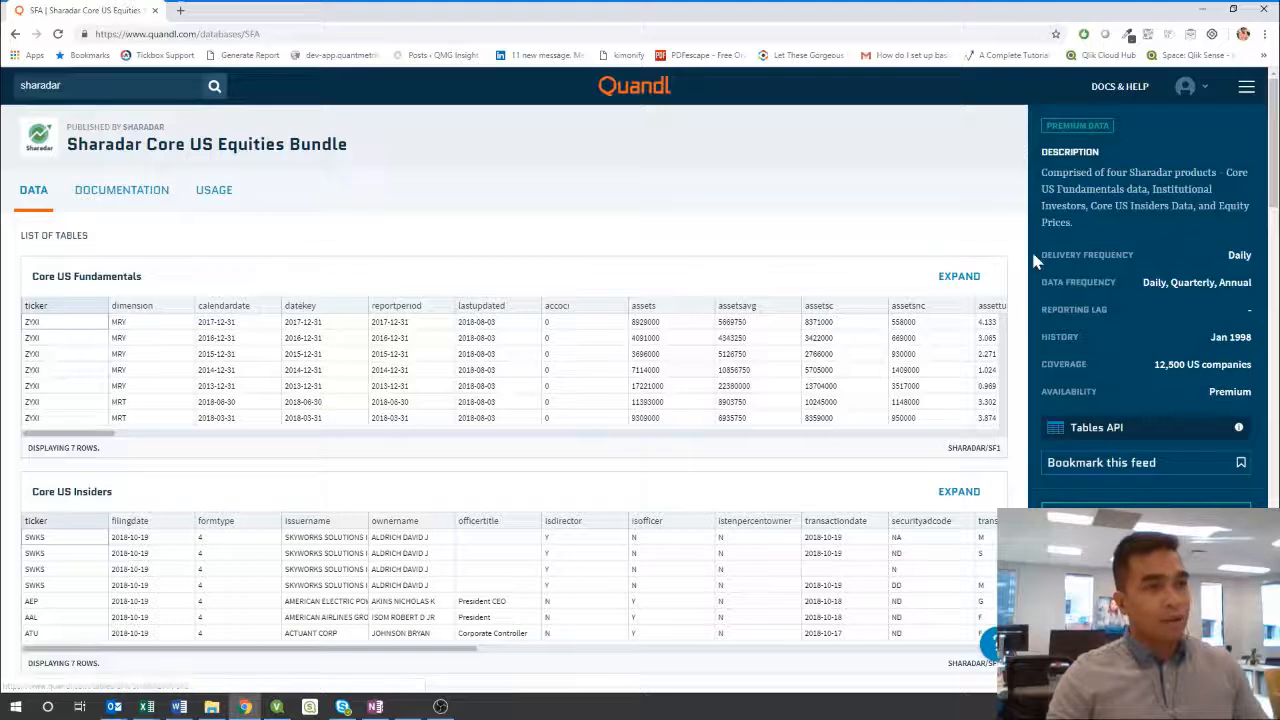
Expand the Core US Fundamentals table, look through its rows and show its download options
left_click(959, 279)
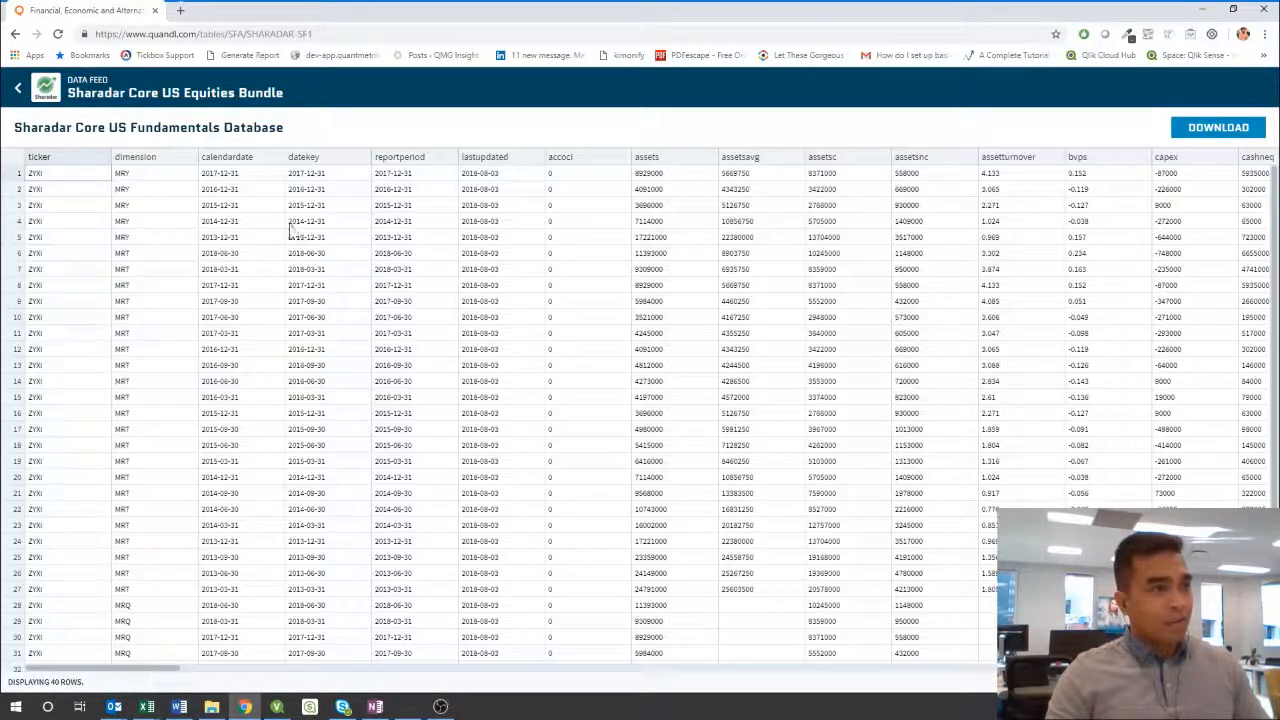
scroll(349, 363, "down", 5)
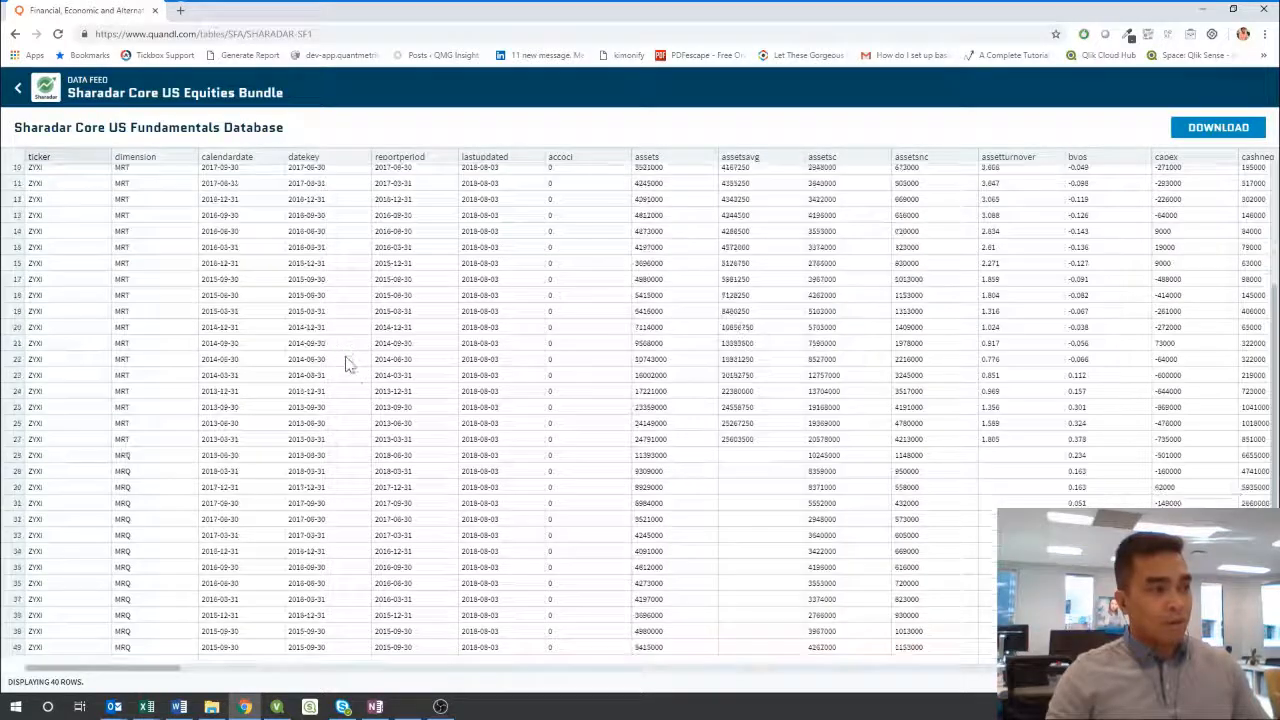
scroll(955, 453, "down", 8)
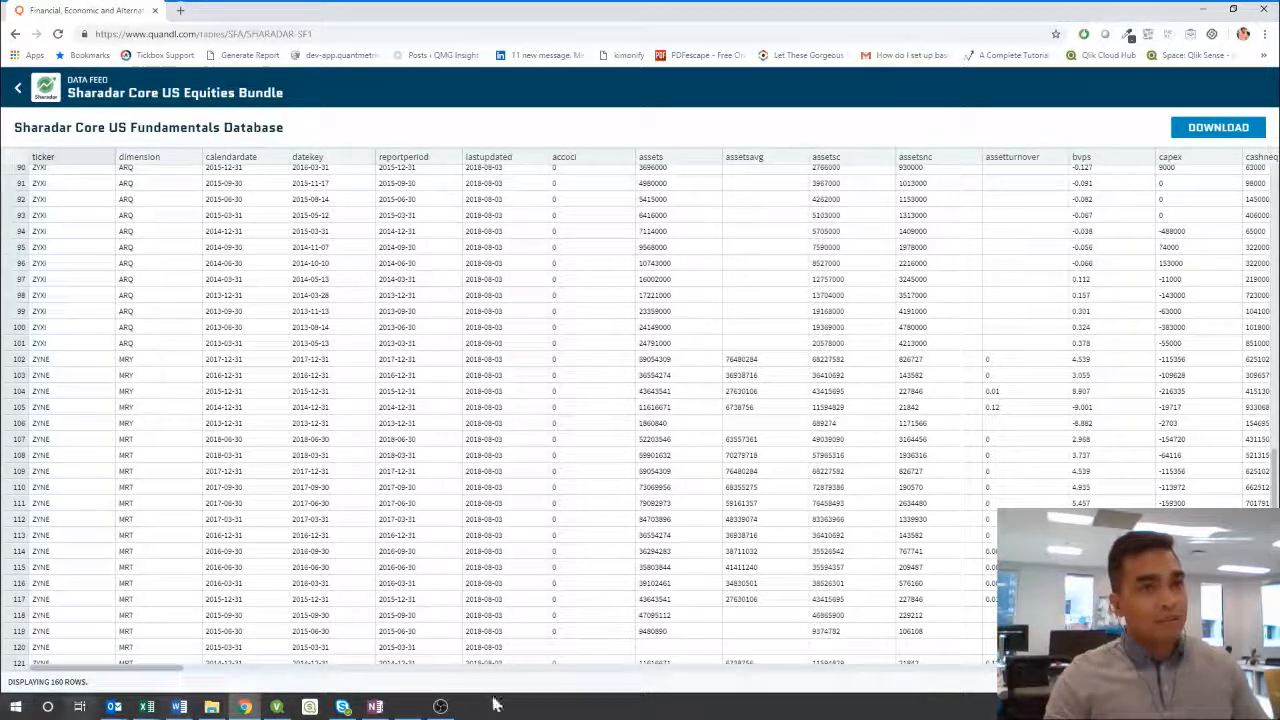
left_click(1196, 133)
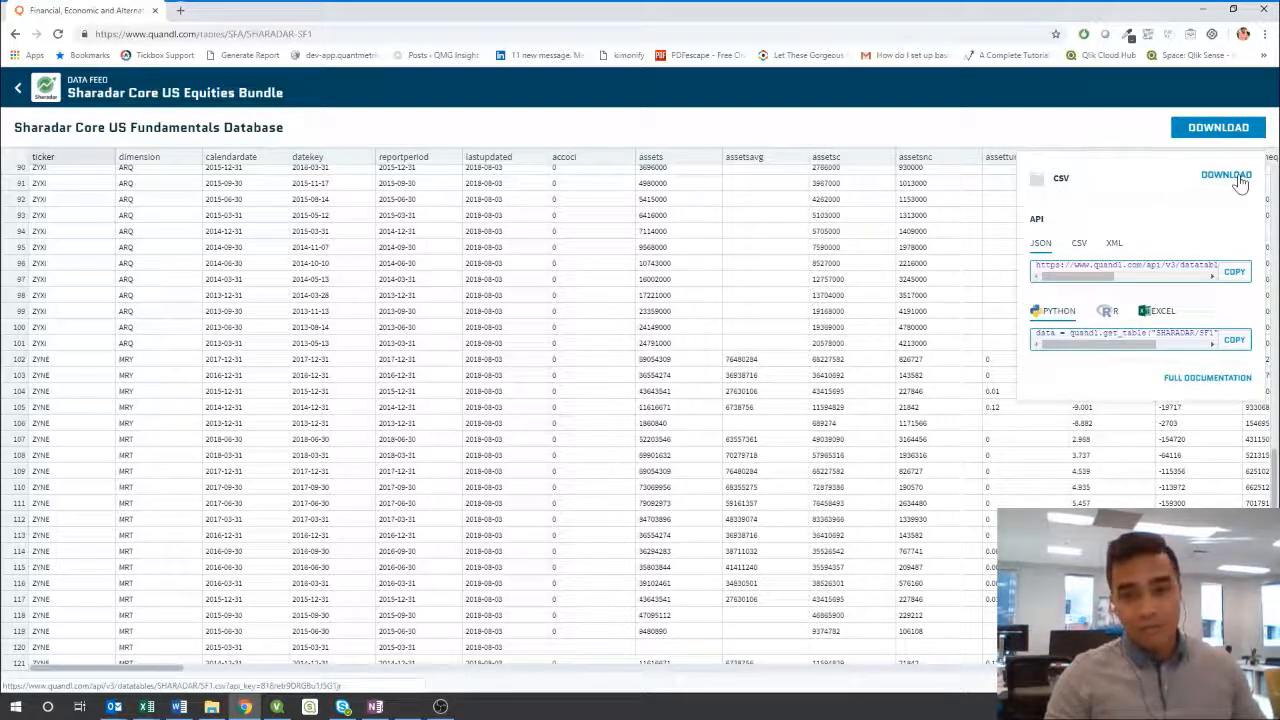
Switch to File Explorer and open the Quandl folder under Documents > Trading > Data
left_click(212, 707)
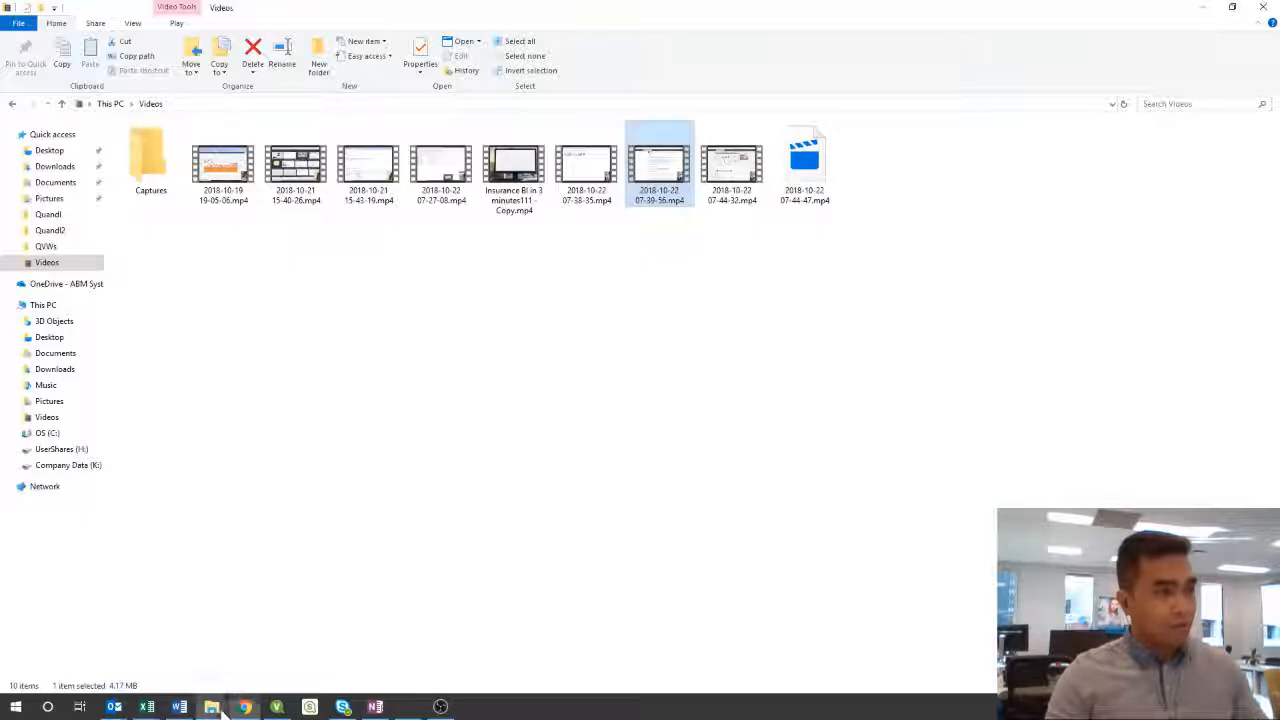
left_click(249, 405)
key("alt+Left")
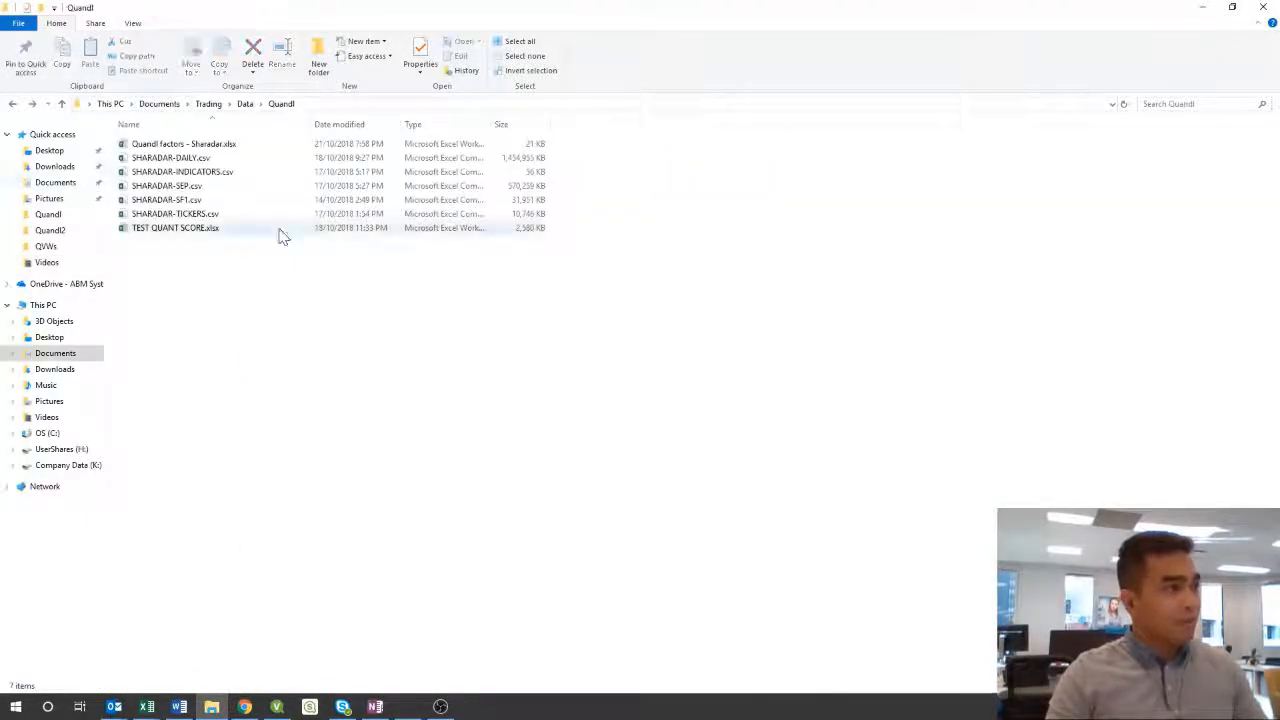
Go through the SHARADAR DAILY, INDICATORS, SEP, SF1 and TICKERS CSV files in the Quandl folder, then minimise File Explorer
left_click(176, 160)
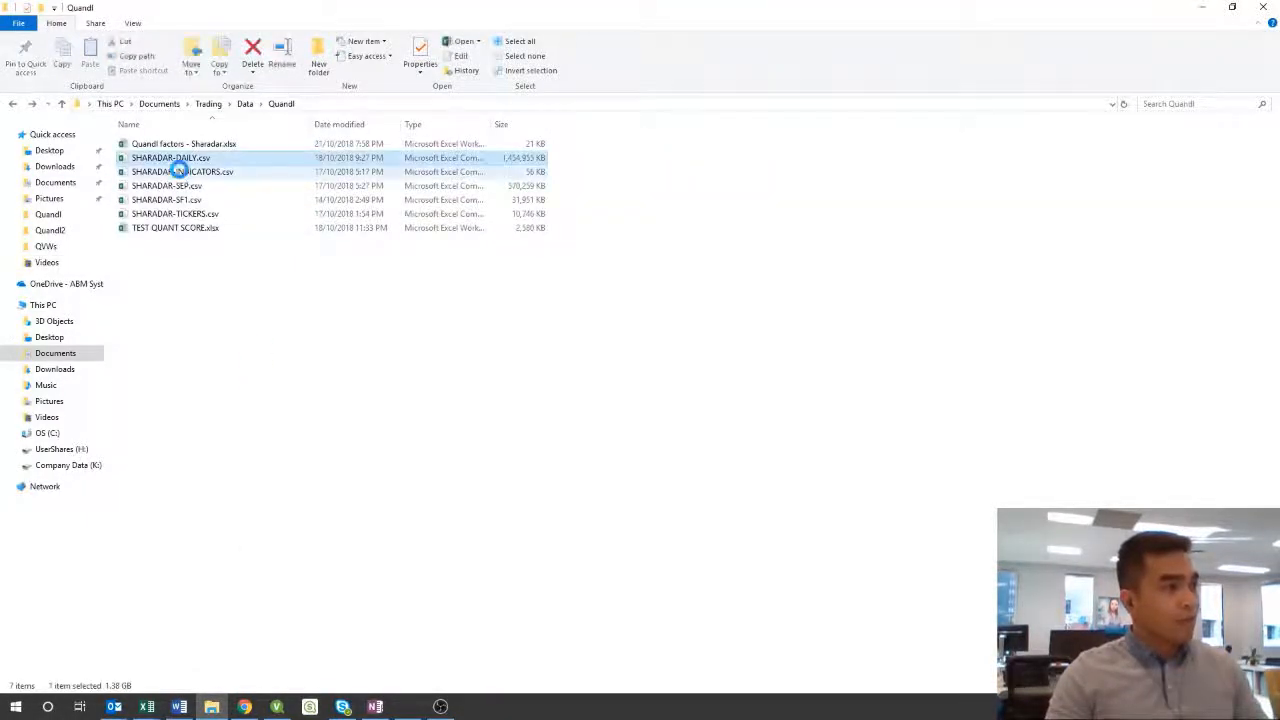
left_click(178, 171)
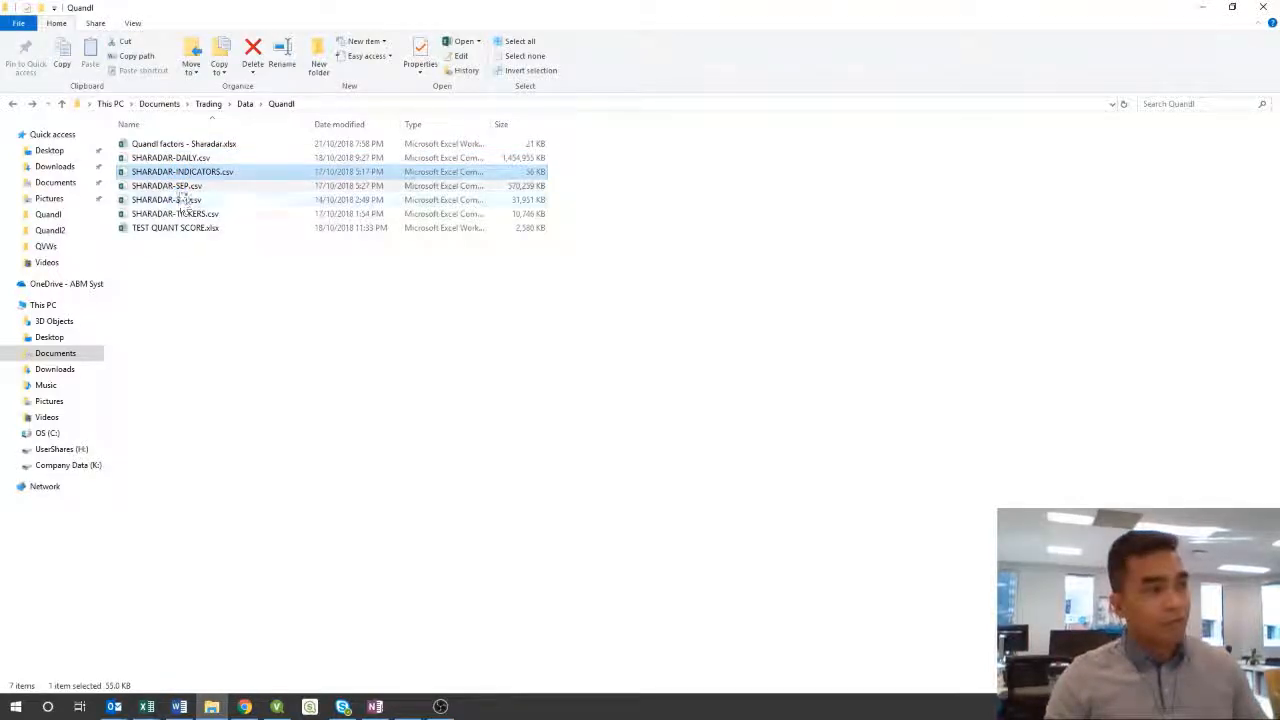
left_click(172, 186)
key("Down")
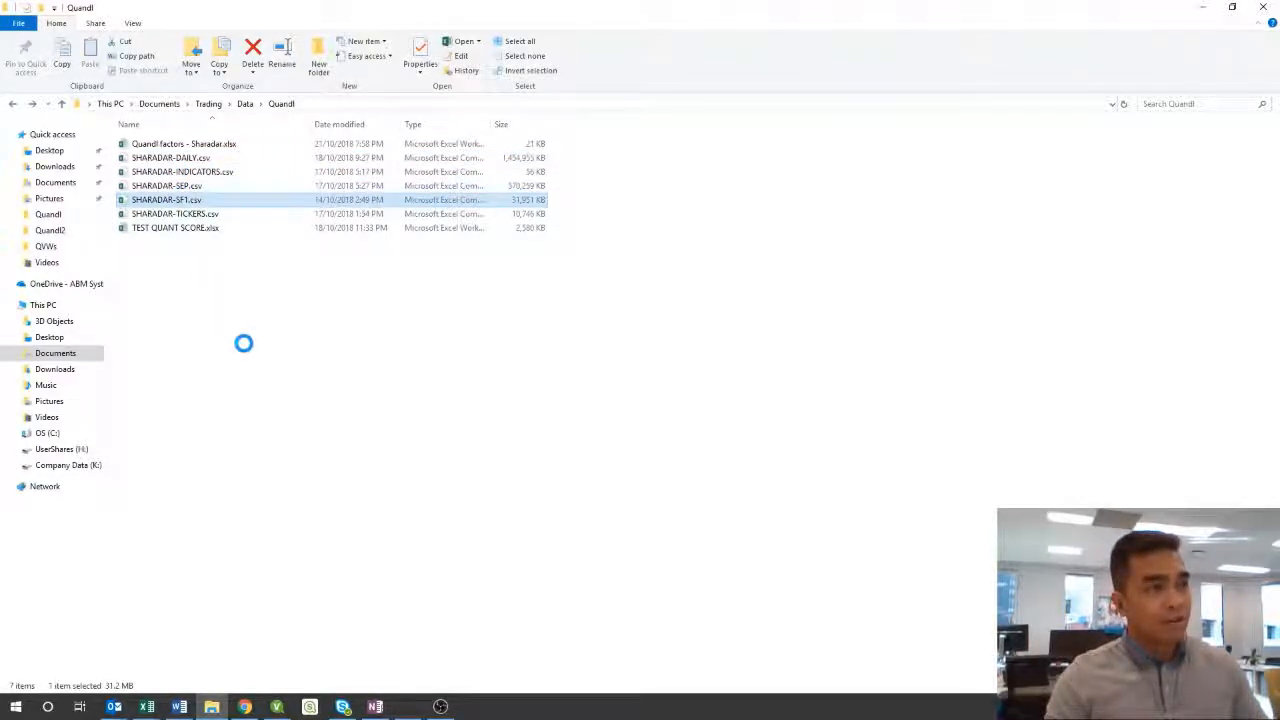
key("Up")
key("Up")
key("Up")
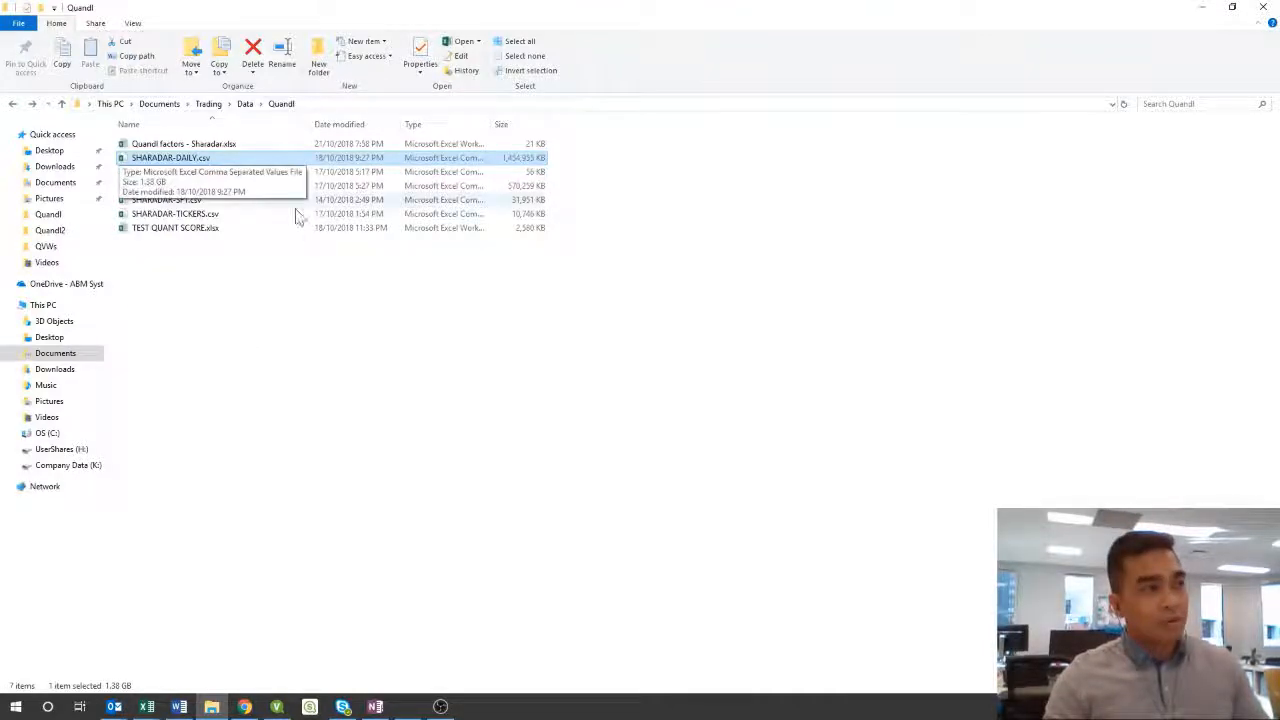
key("Down")
key("Down")
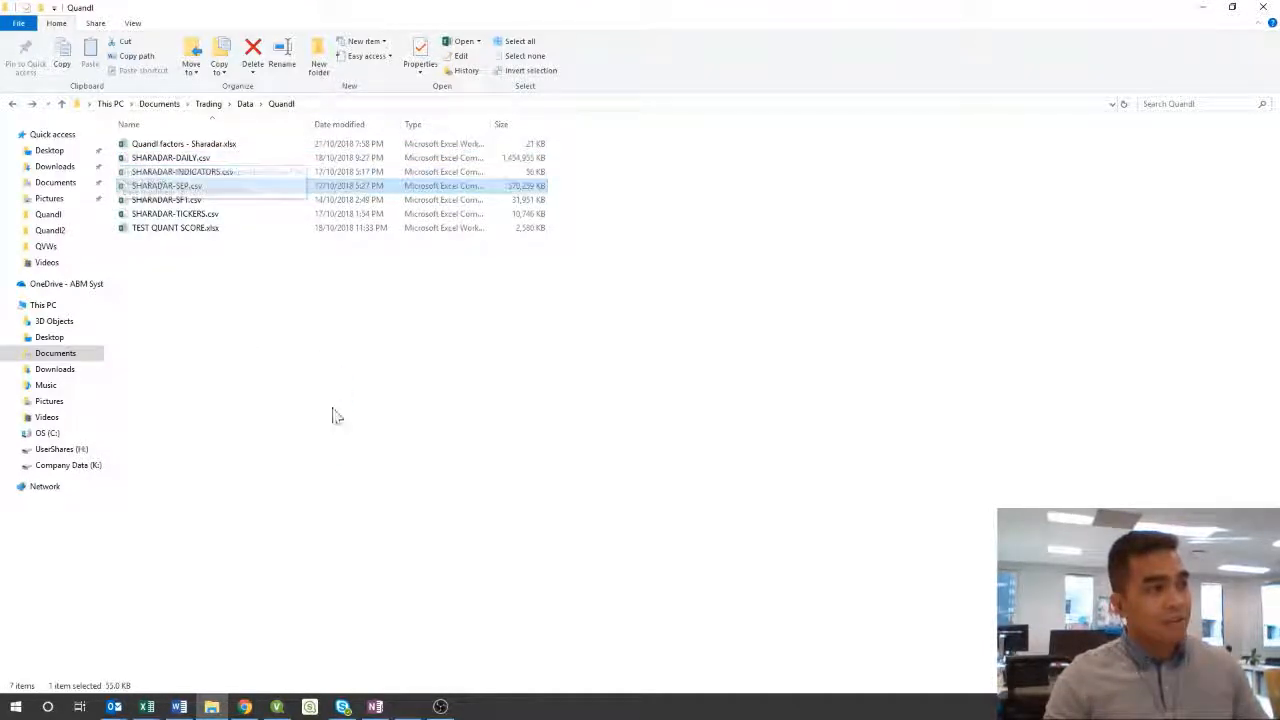
key("Down")
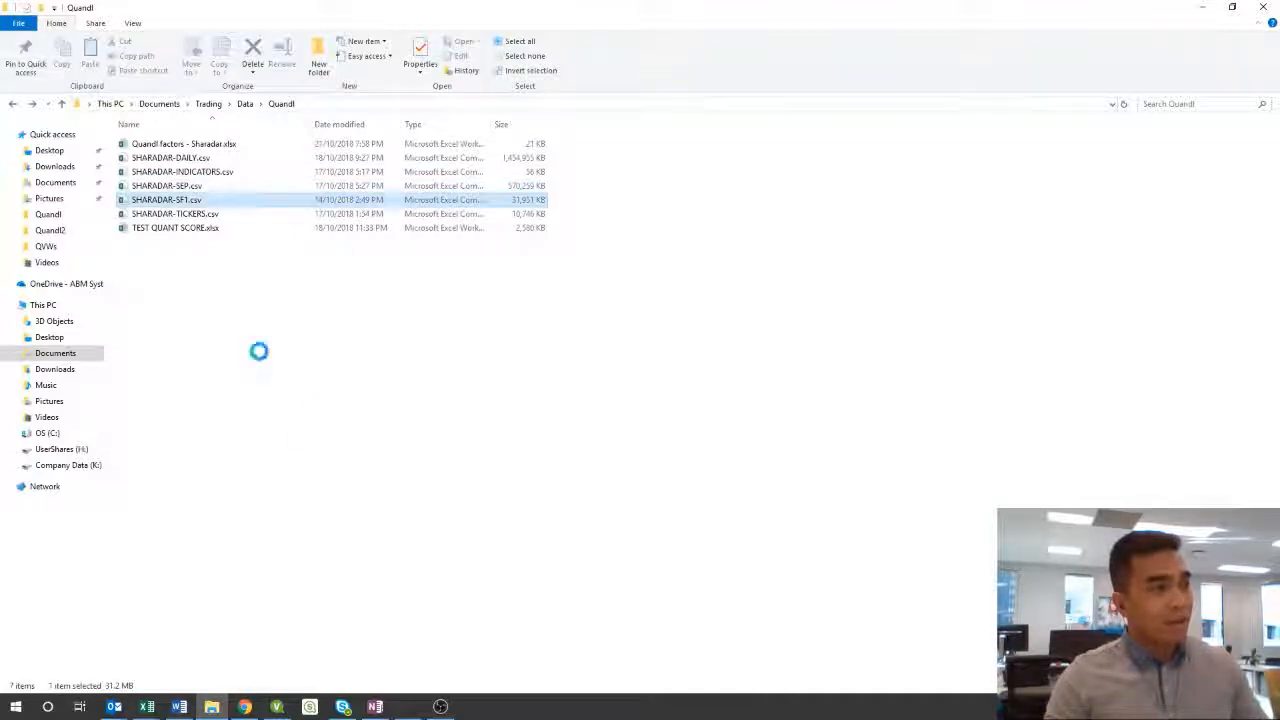
key("Down")
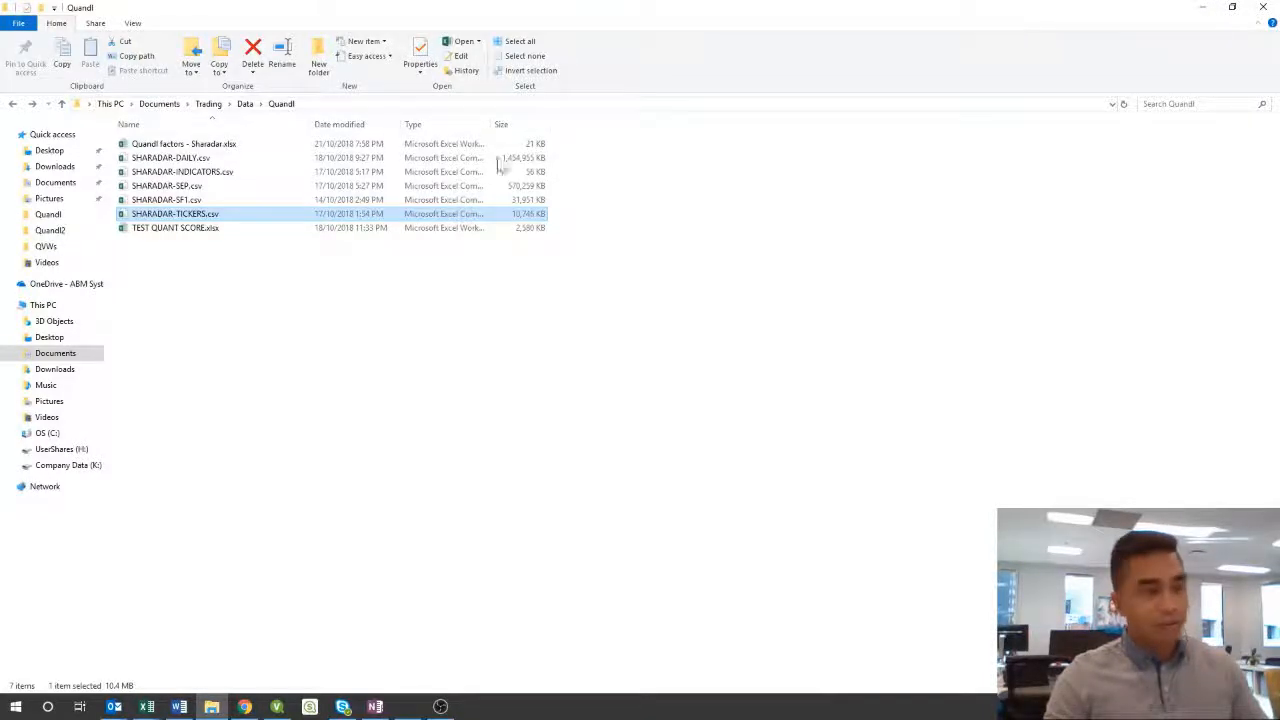
left_click(177, 173)
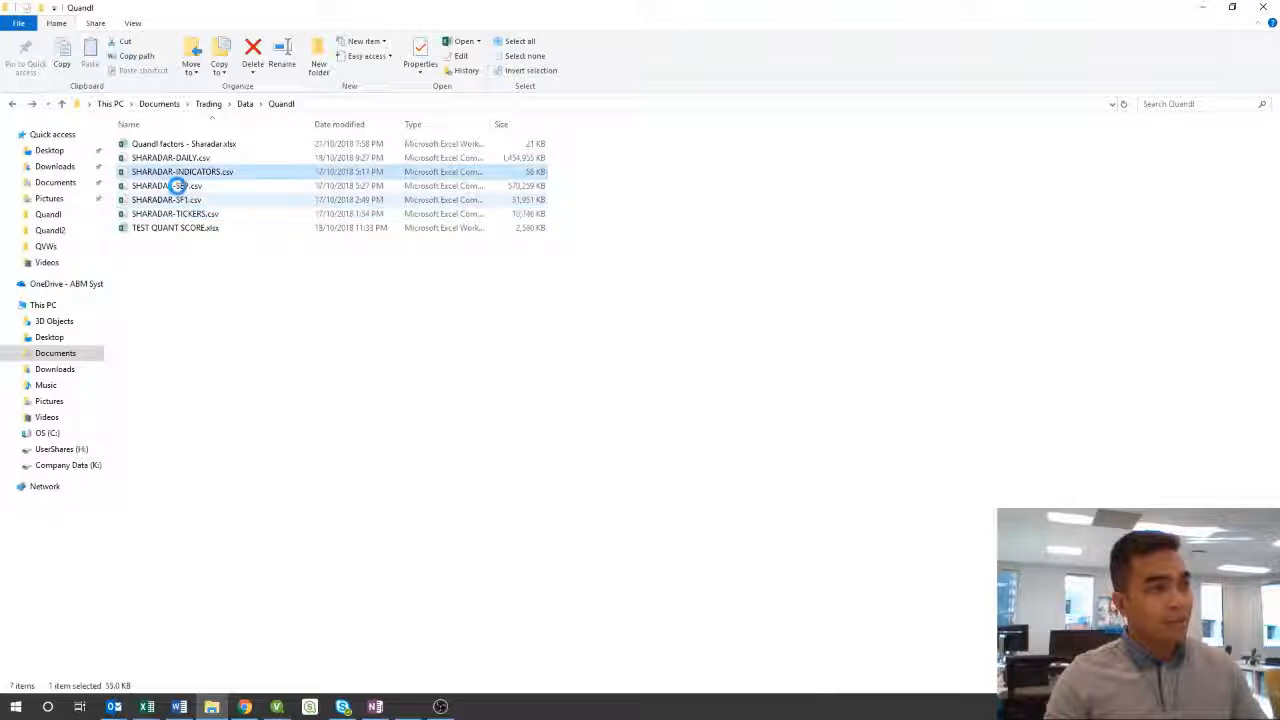
left_click(177, 187)
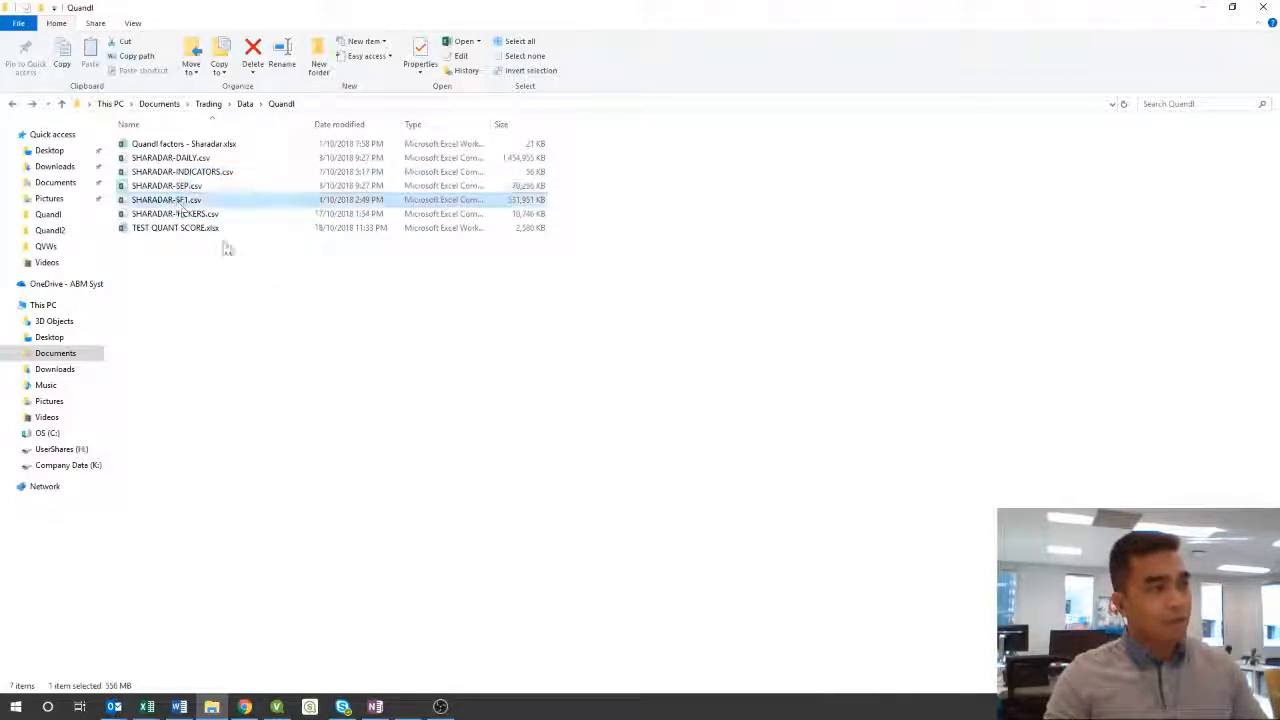
left_click(190, 213)
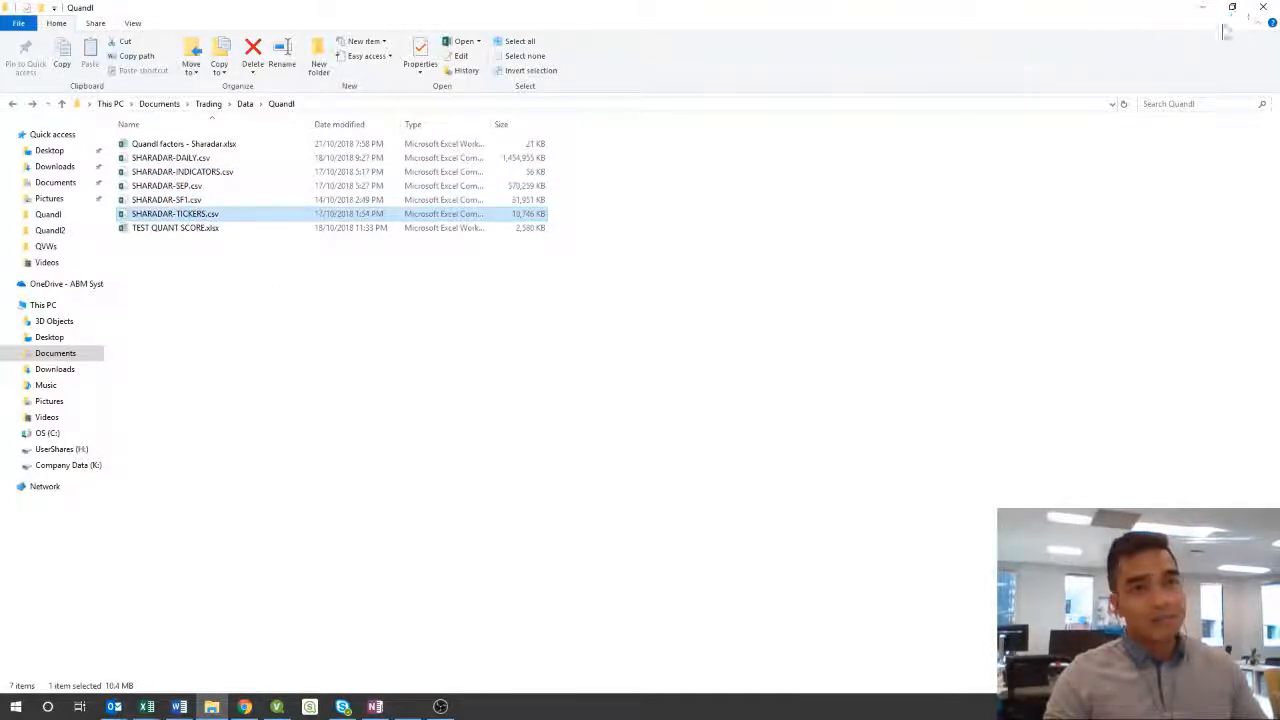
left_click(1203, 10)
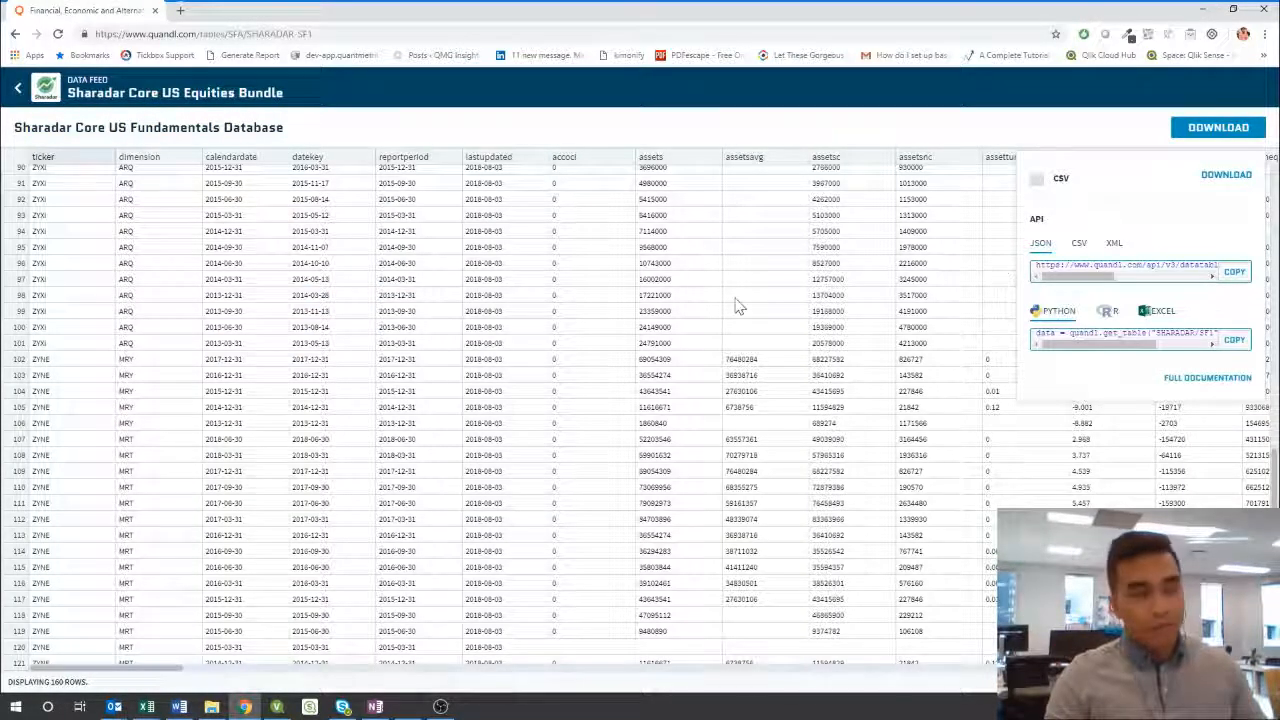
Open qlik.com in a new browser tab and go to its Try or Buy page
left_click(180, 10)
type("qlikv")
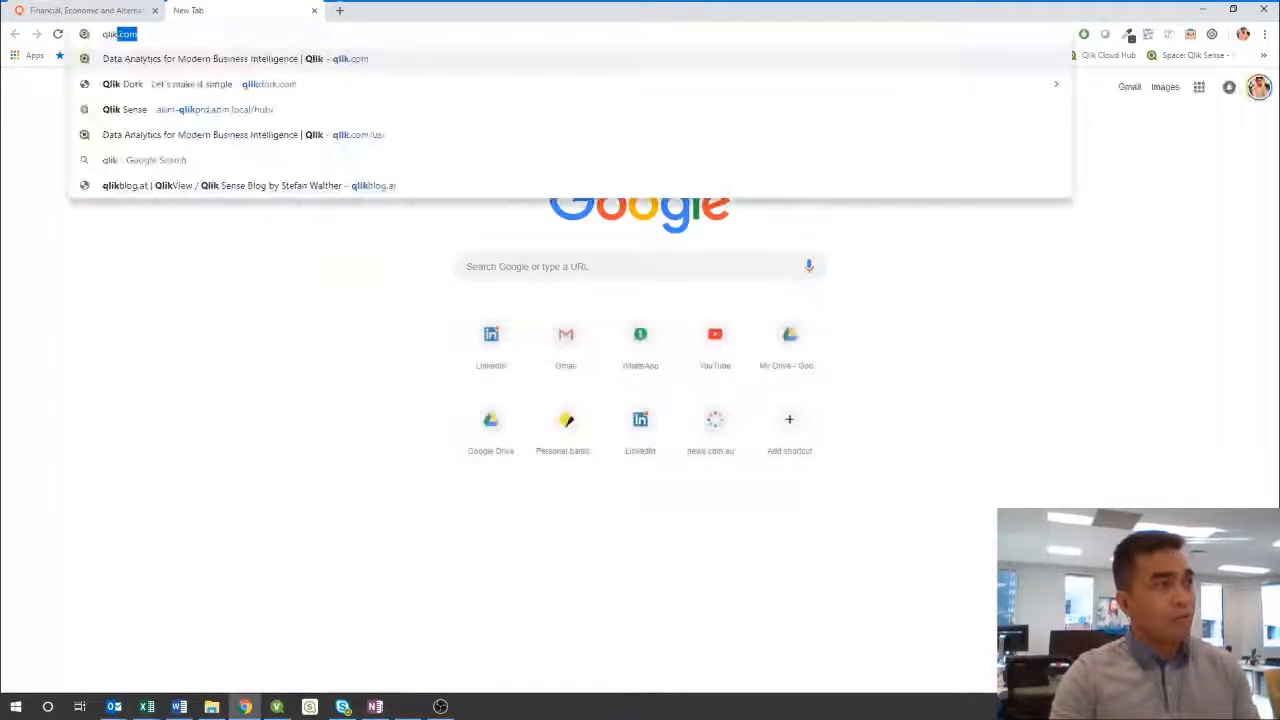
key("BackSpace")
key("BackSpace")
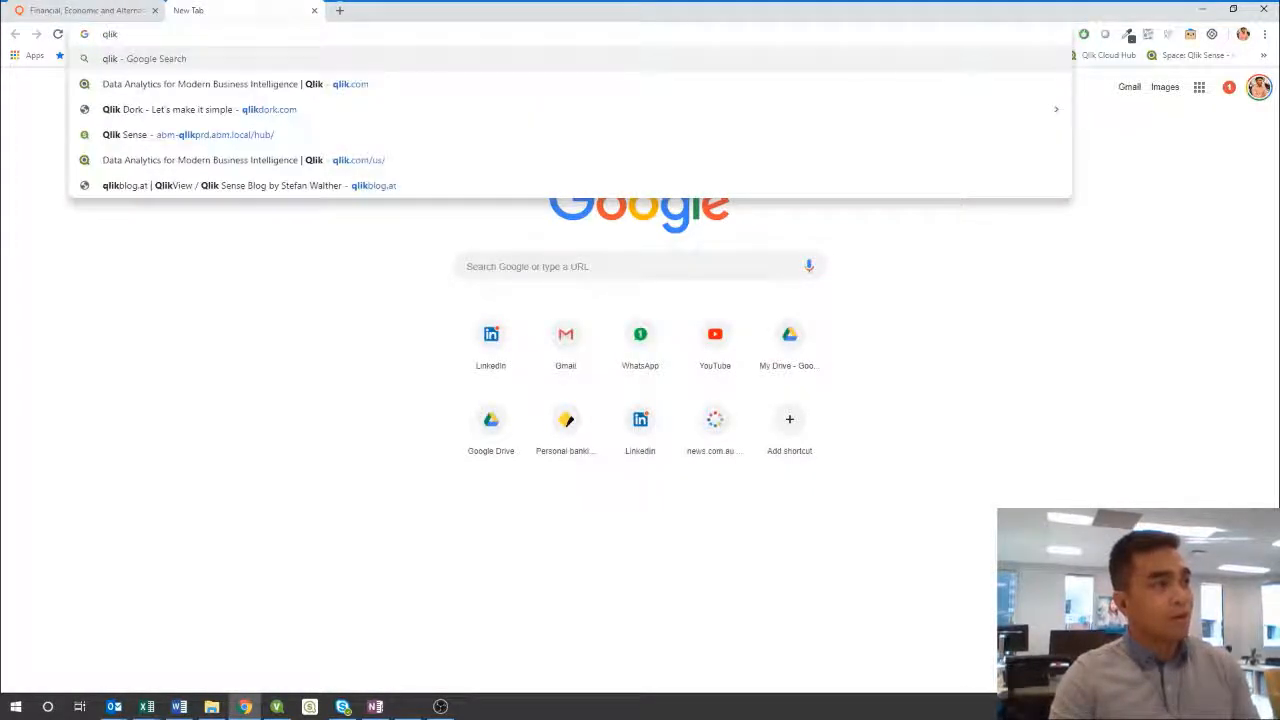
type(".com")
key("Return")
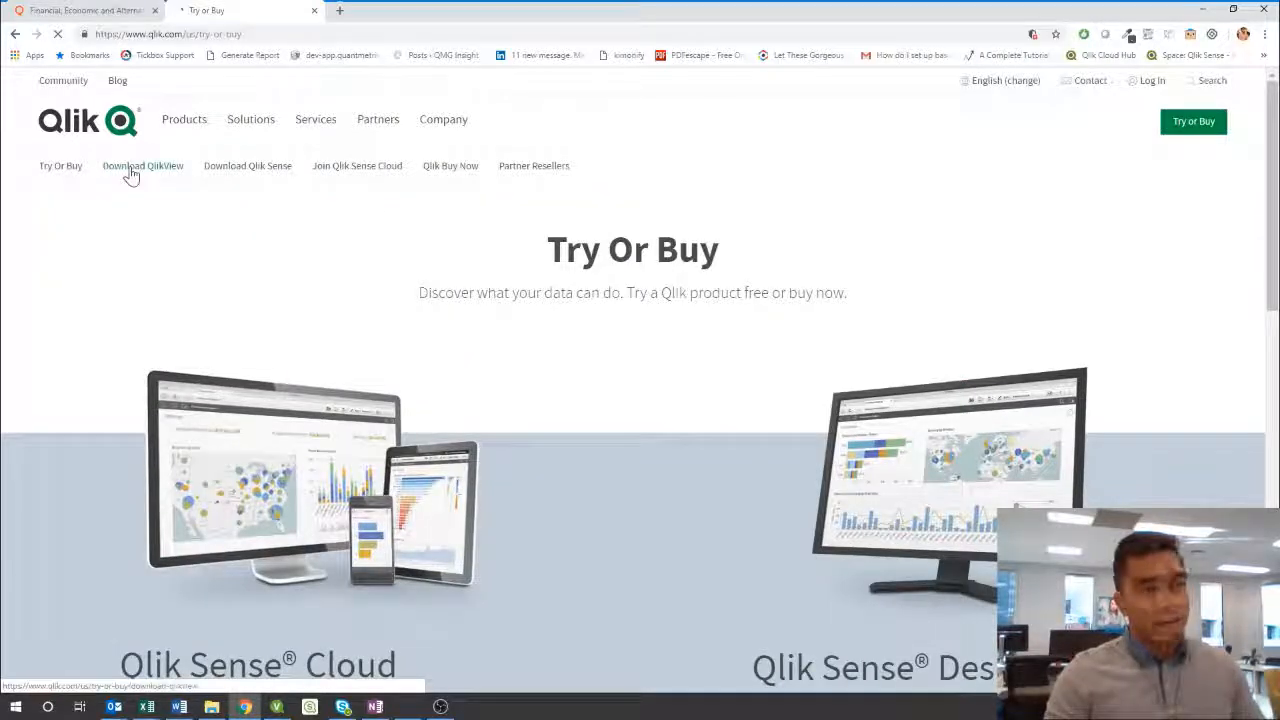
Open the Download QlikView page, look over the Personal Edition registration form and close the tab
left_click(130, 170)
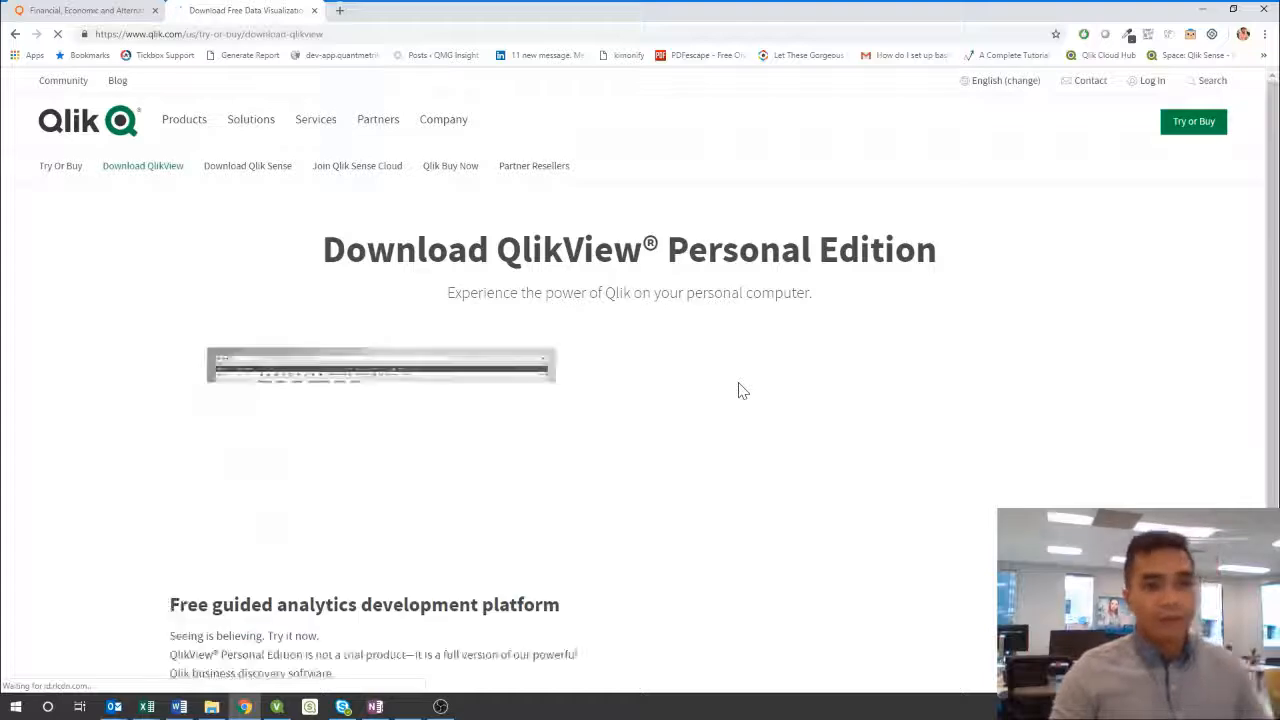
scroll(705, 398, "down", 3)
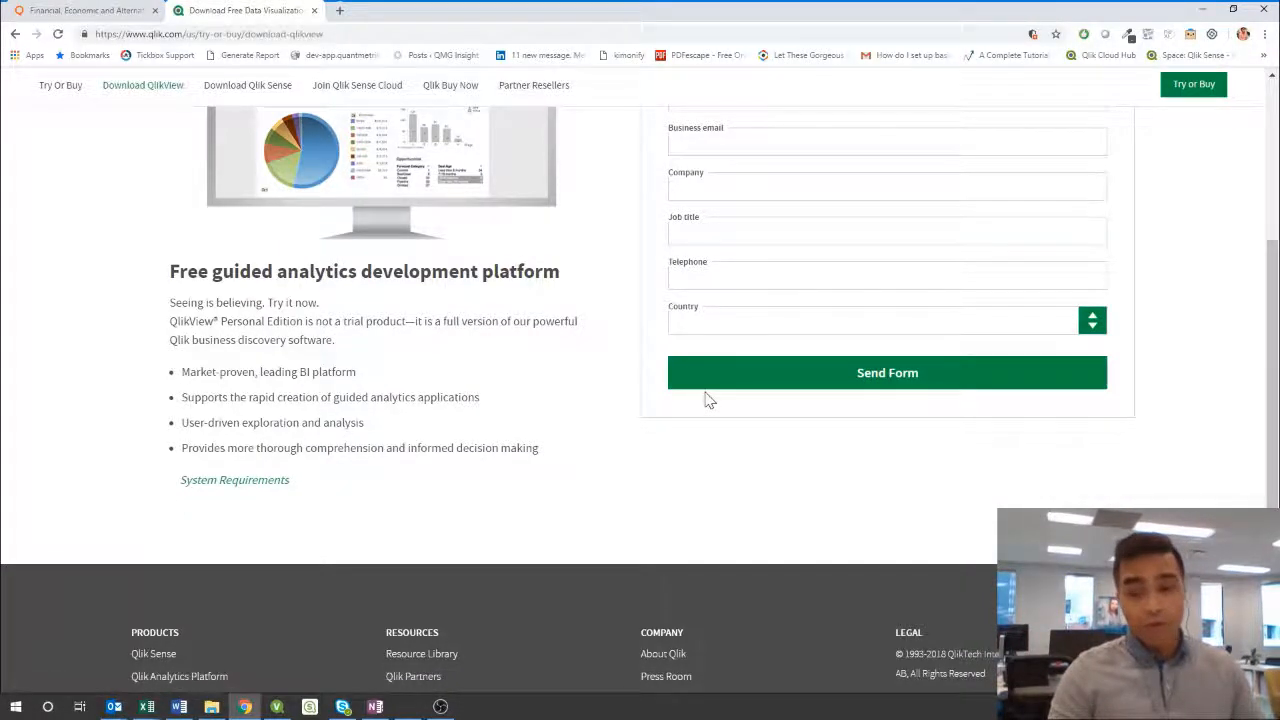
scroll(700, 338, "up", 1)
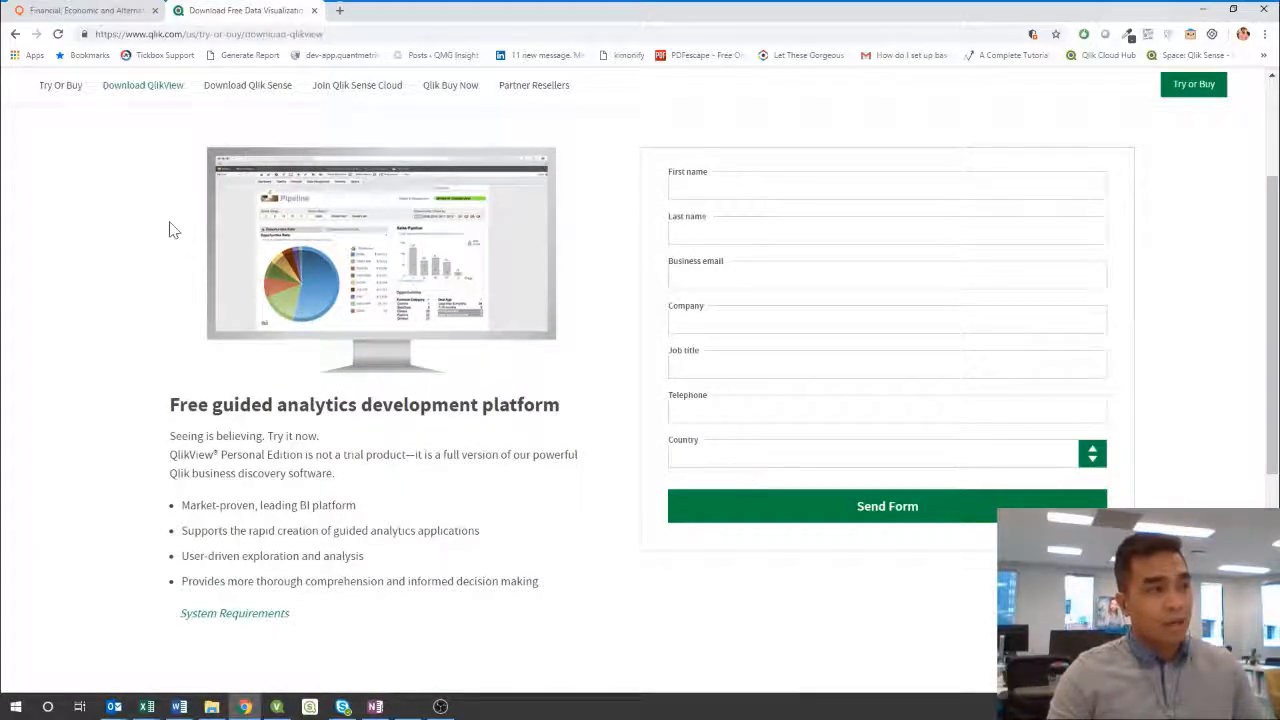
left_click(314, 11)
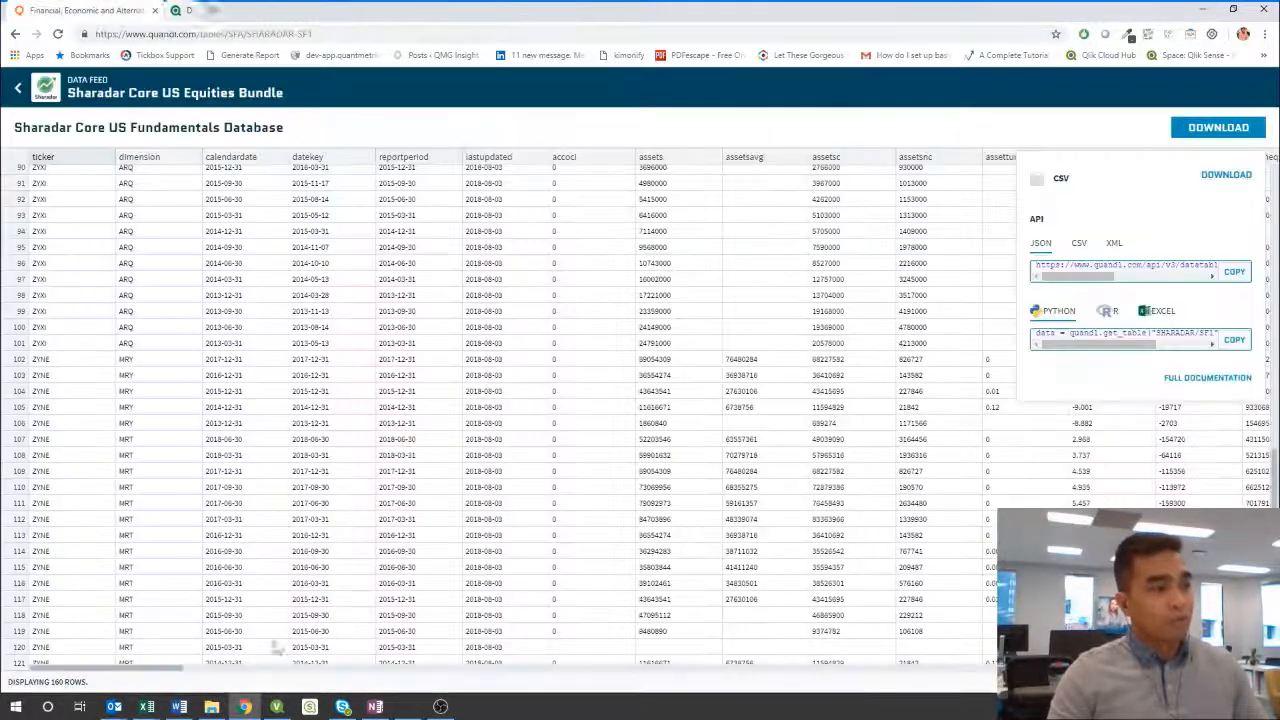
Switch to QlikView, filter the stock dashboard by name to Apple Inc and view the Income & Margins and Expenses sheets
left_click(277, 706)
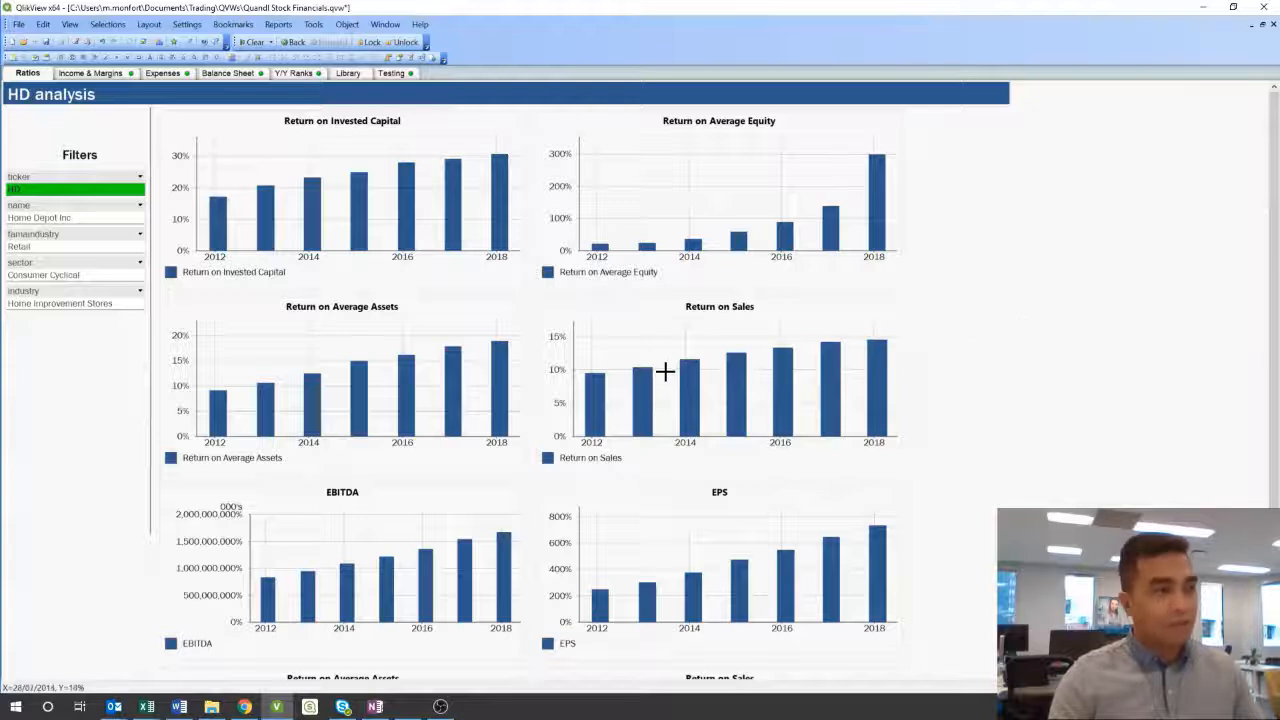
left_click(47, 217)
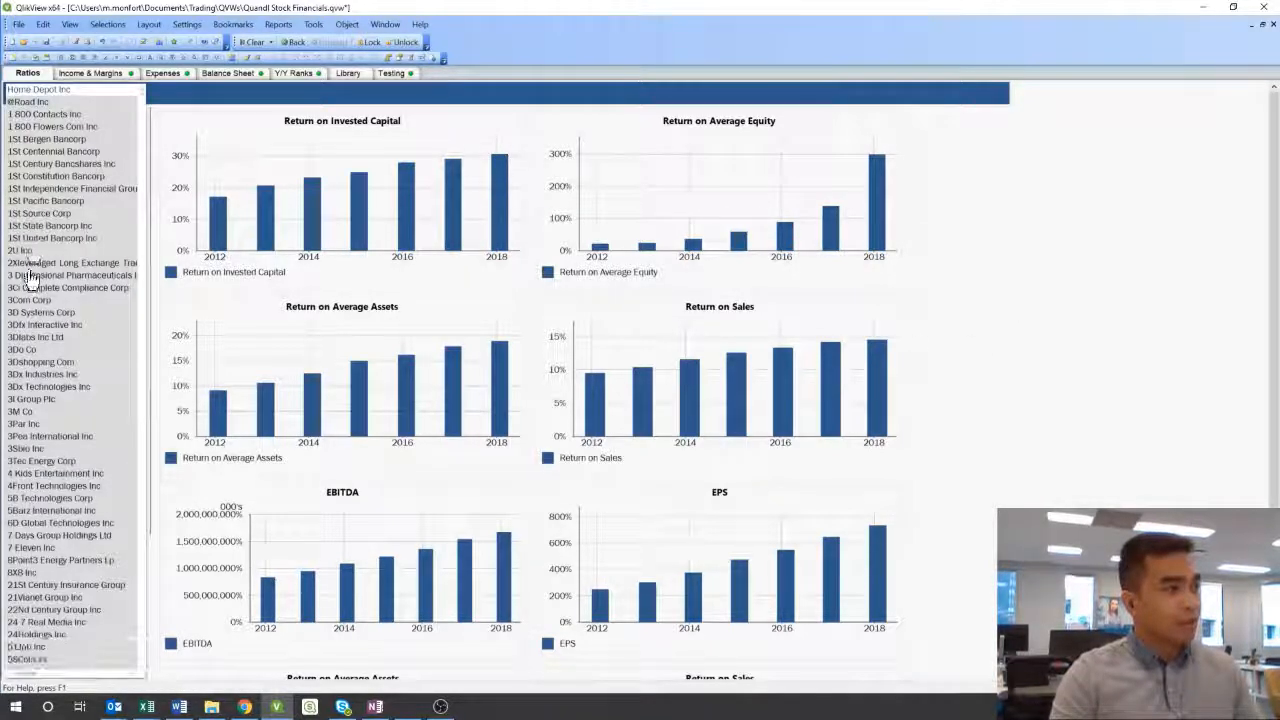
type("appl*")
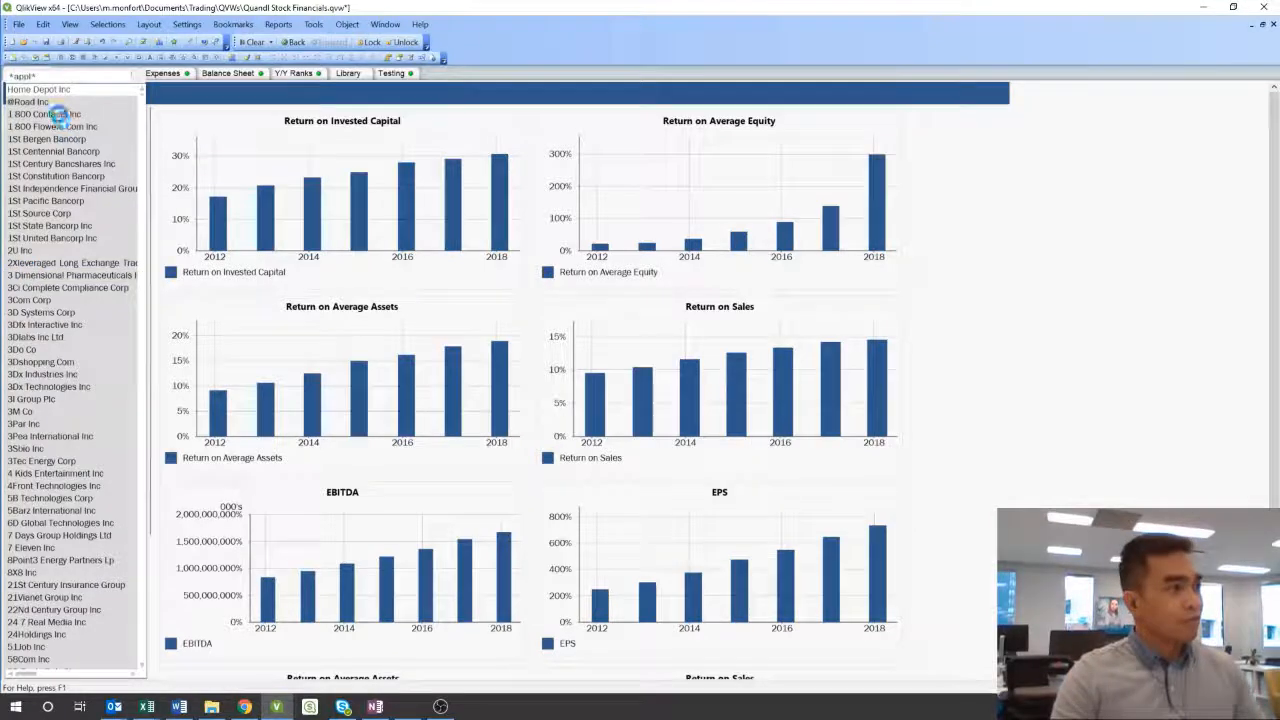
left_click(30, 115)
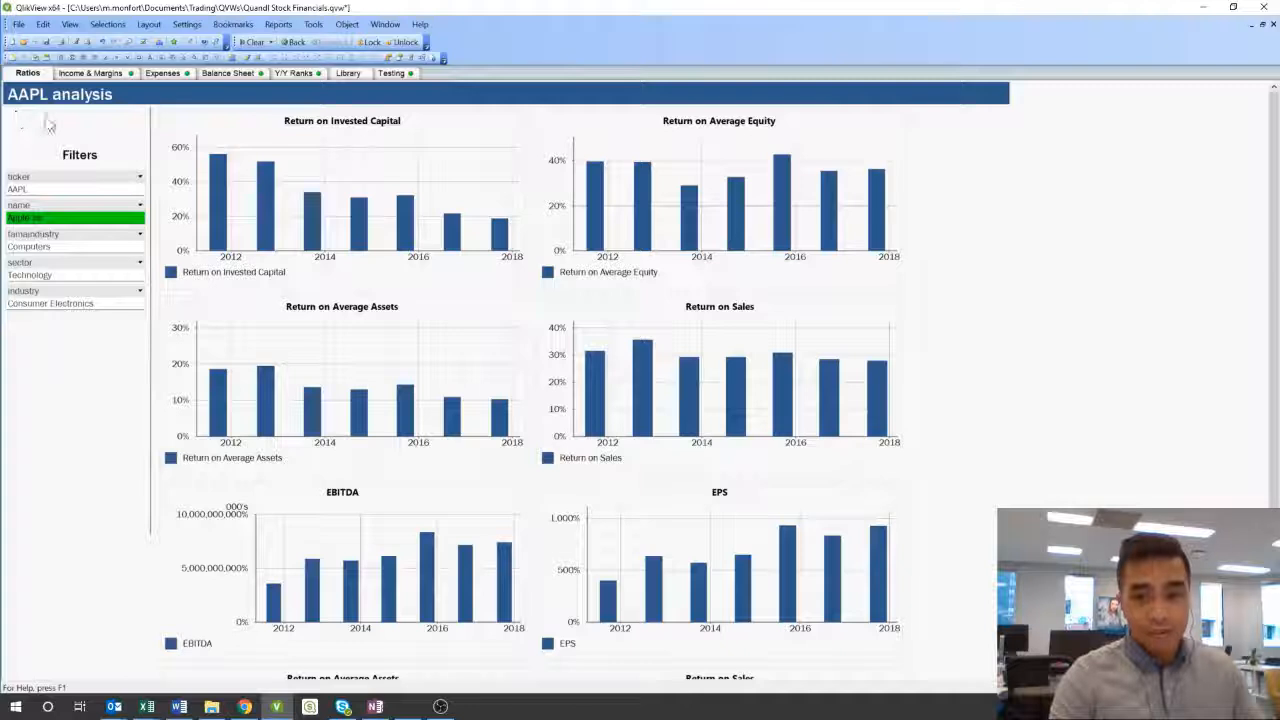
left_click(90, 74)
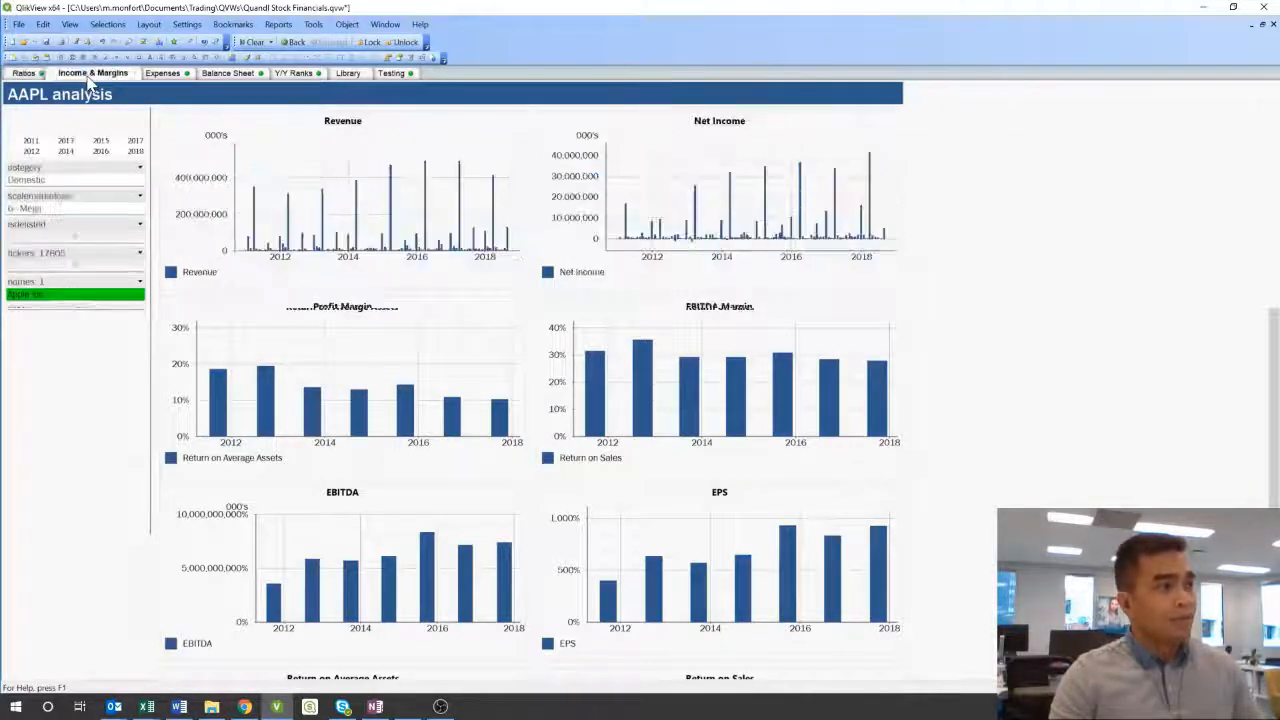
left_click(163, 74)
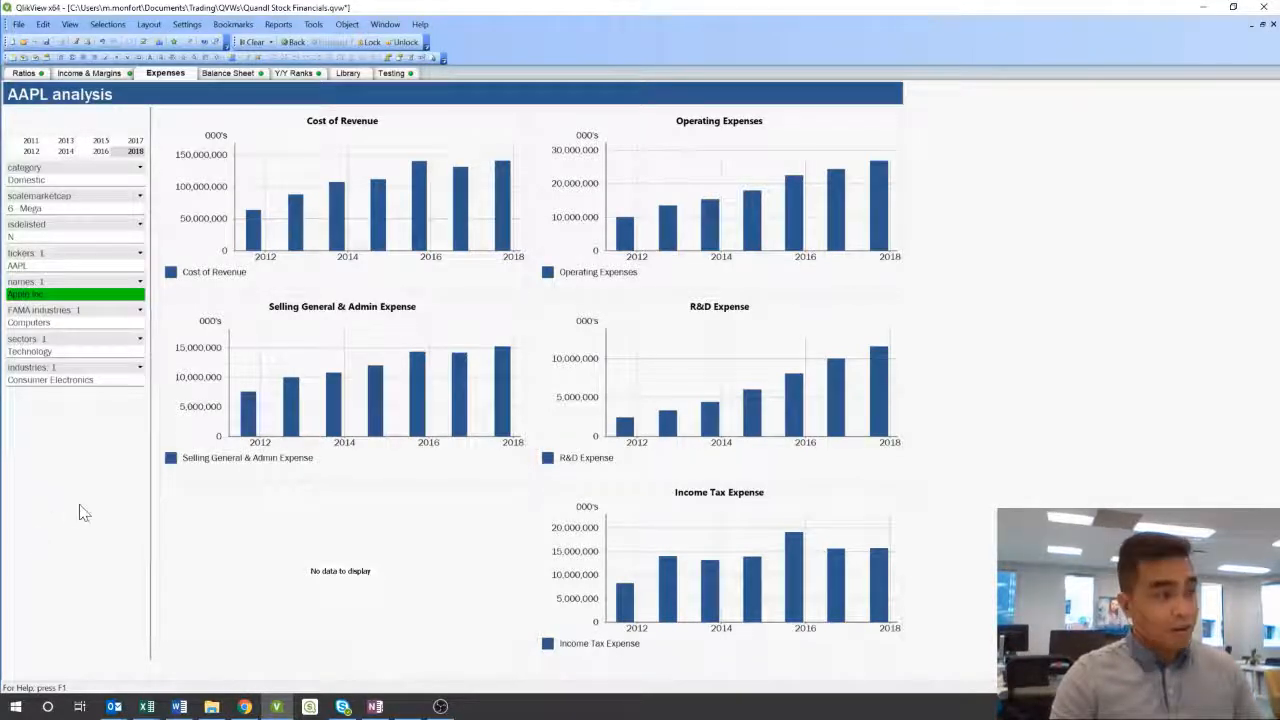
Create a new blank QlikView document and dismiss the Getting Started Wizard
key("ctrl+n")
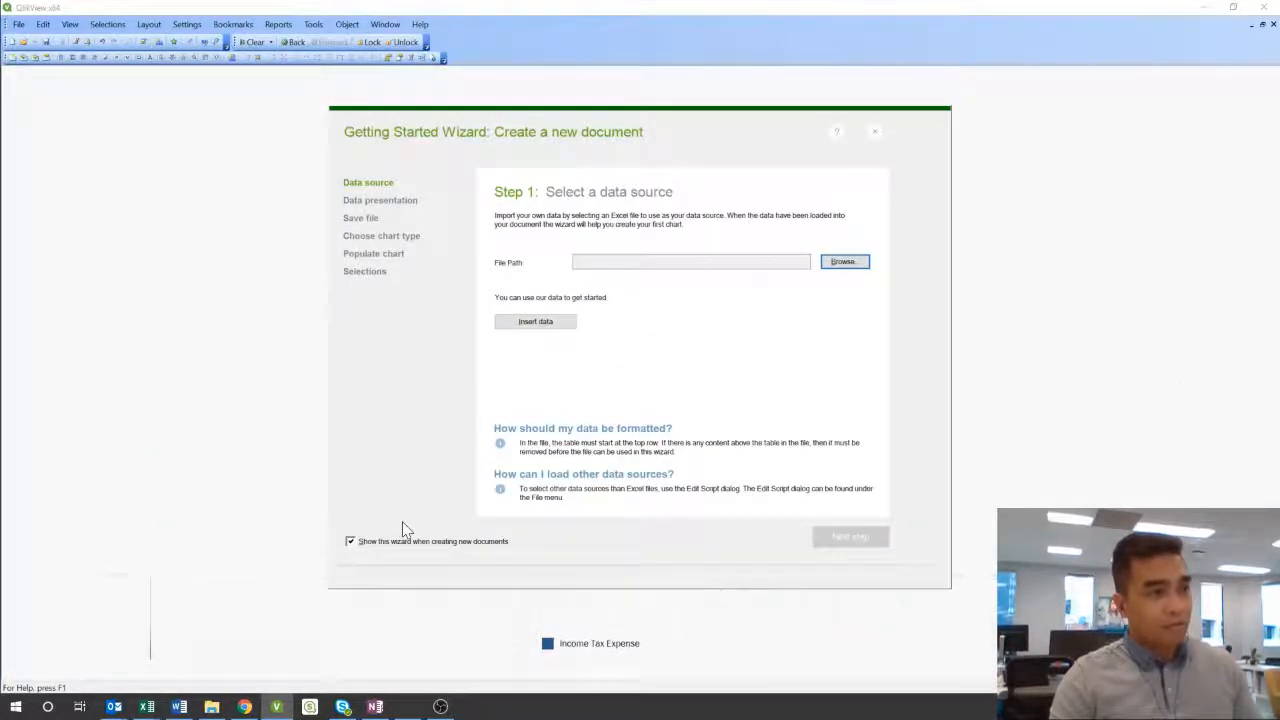
left_click(876, 134)
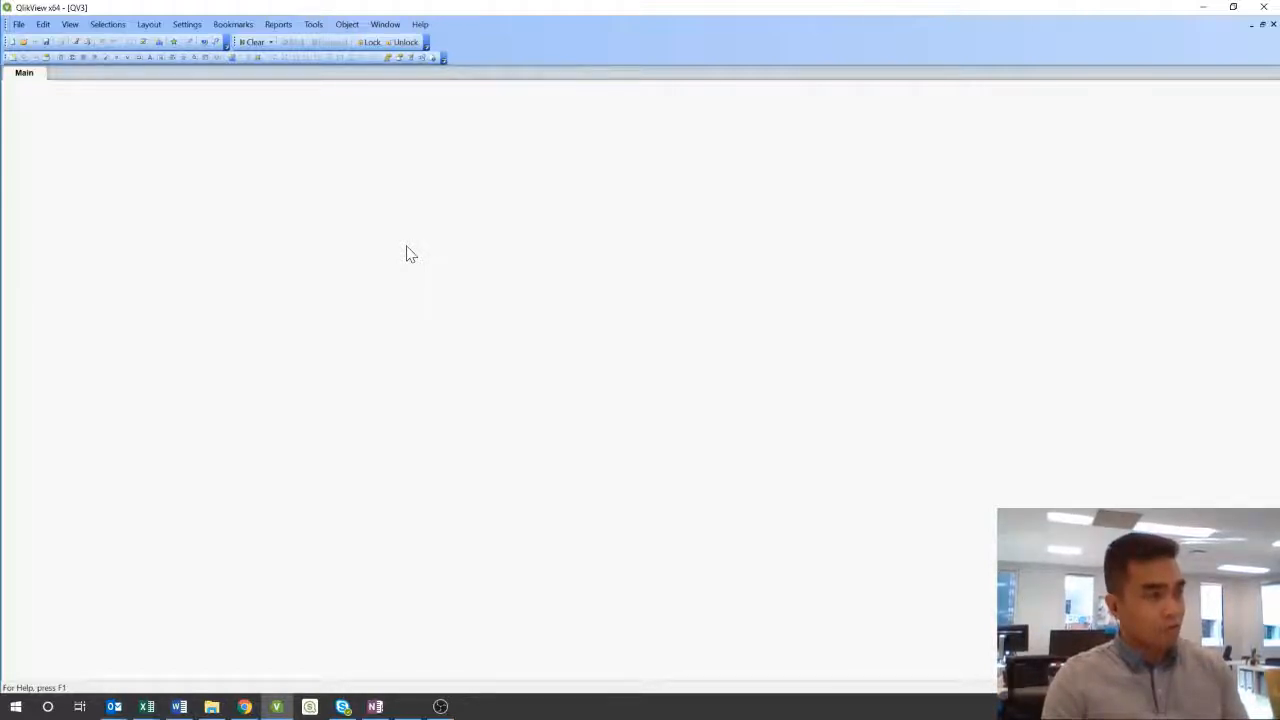
Open the script editor of the new document and review the default SET format variables on the Main tab
key("ctrl+e")
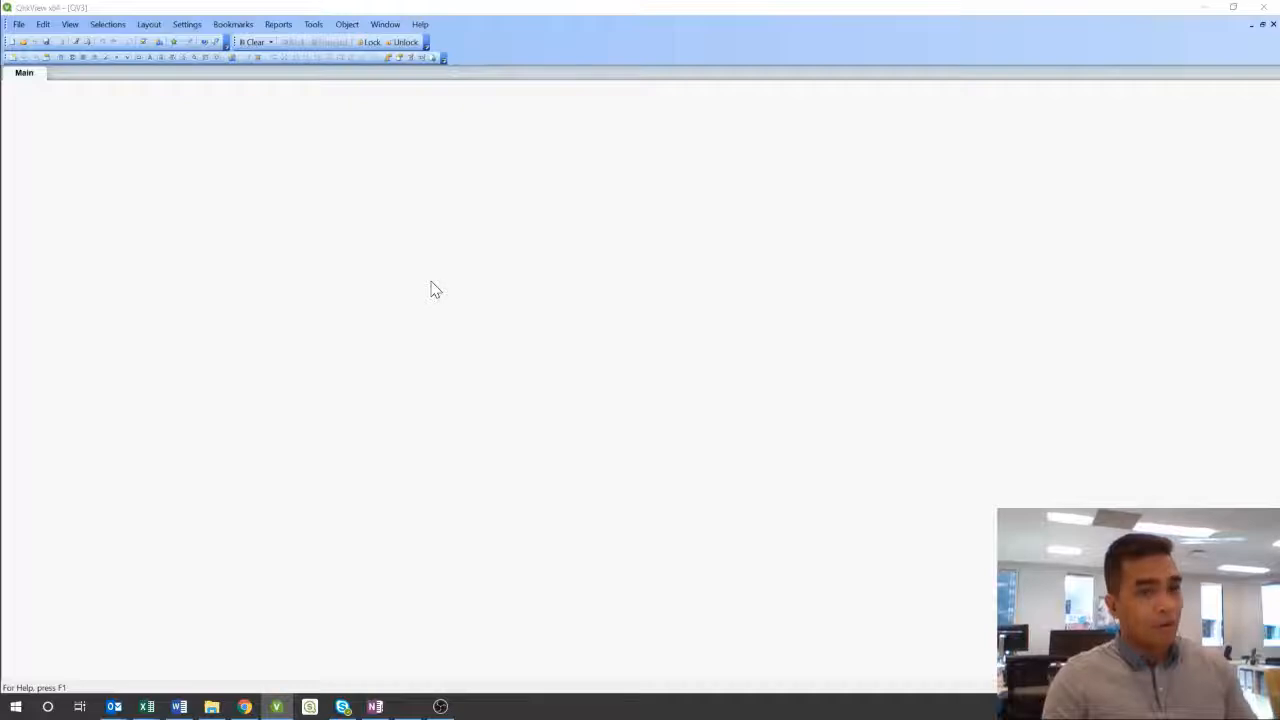
left_click_drag(1279, 220, 217, 1)
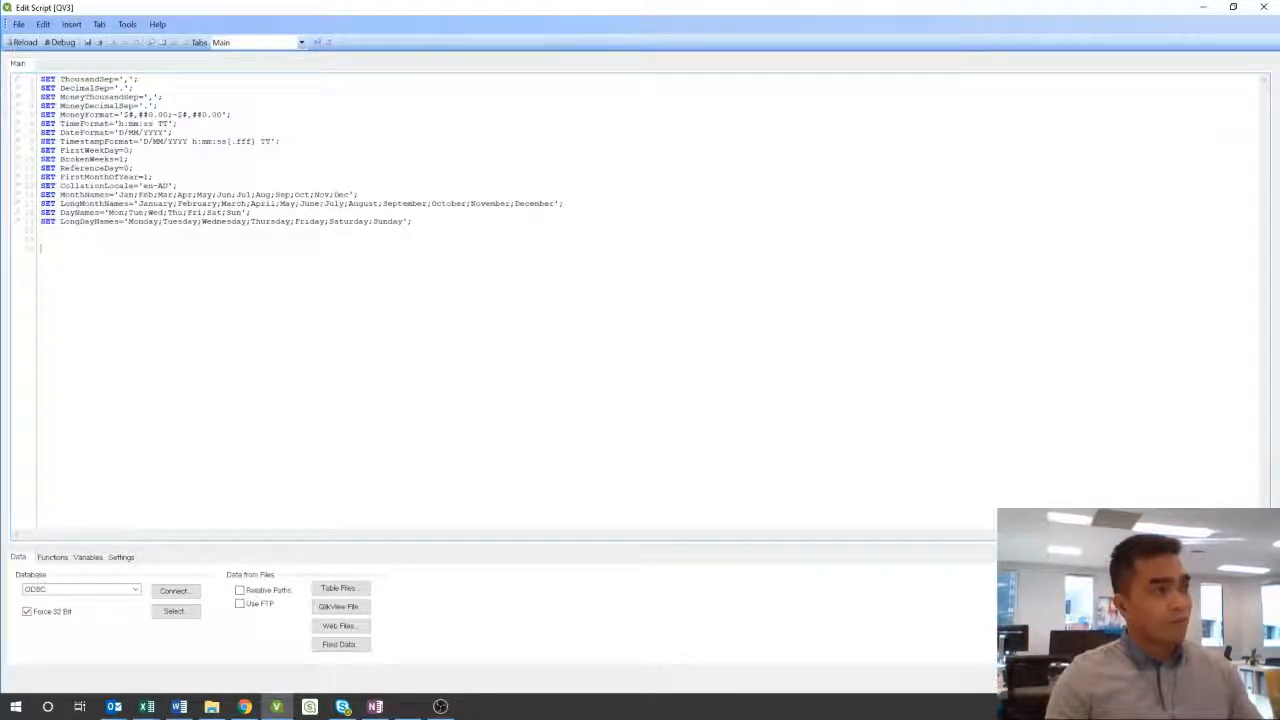
left_click_drag(41, 79, 158, 221)
left_click(42, 248)
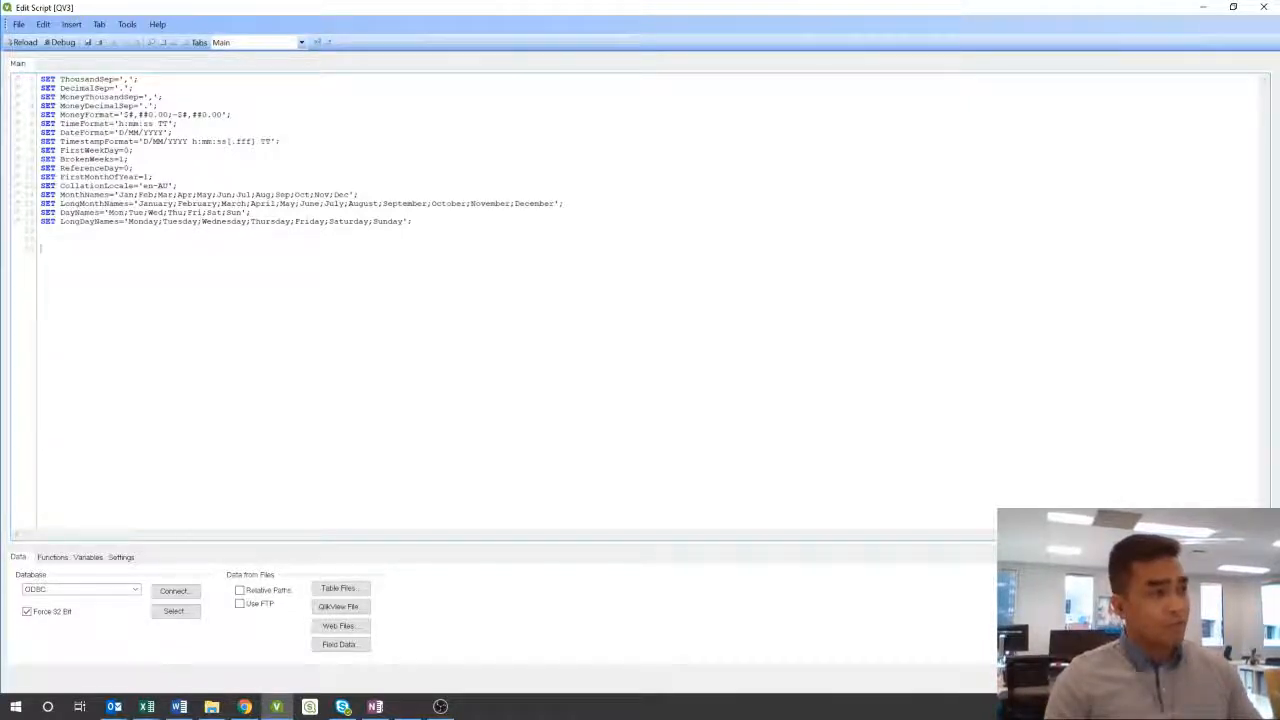
double_click(48, 186)
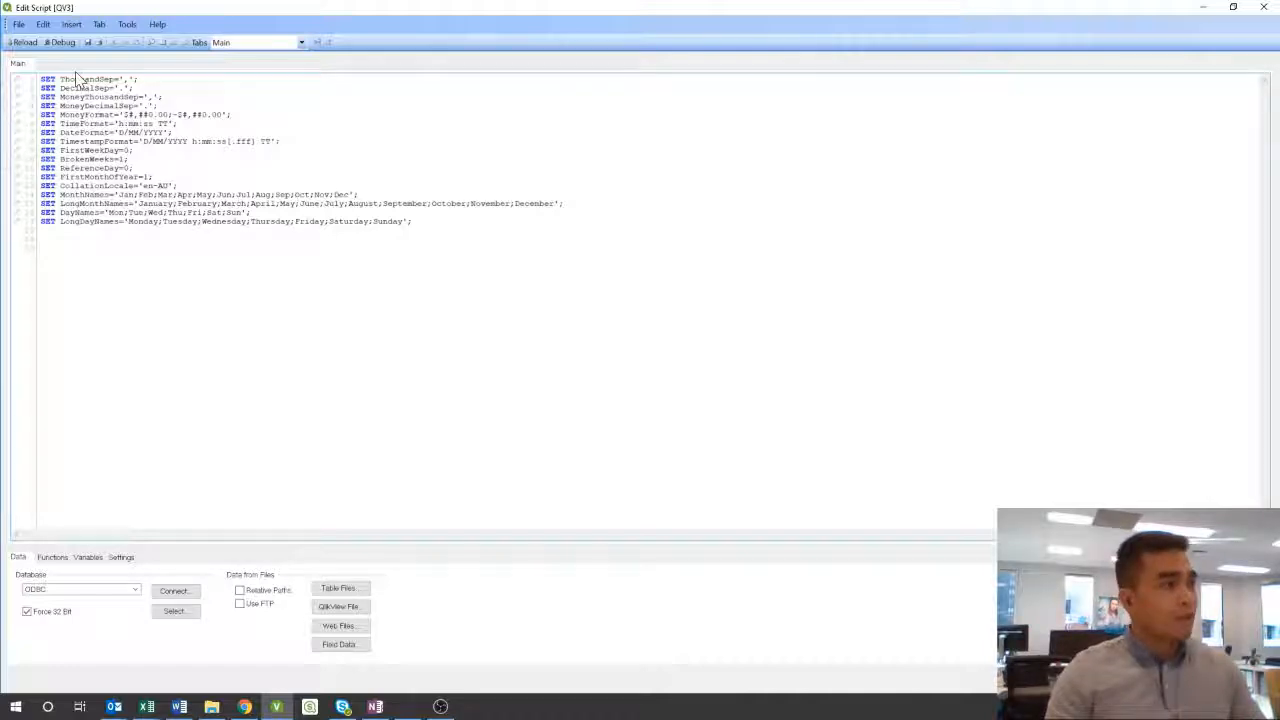
Add a new script tab named Tickers
left_click(164, 44)
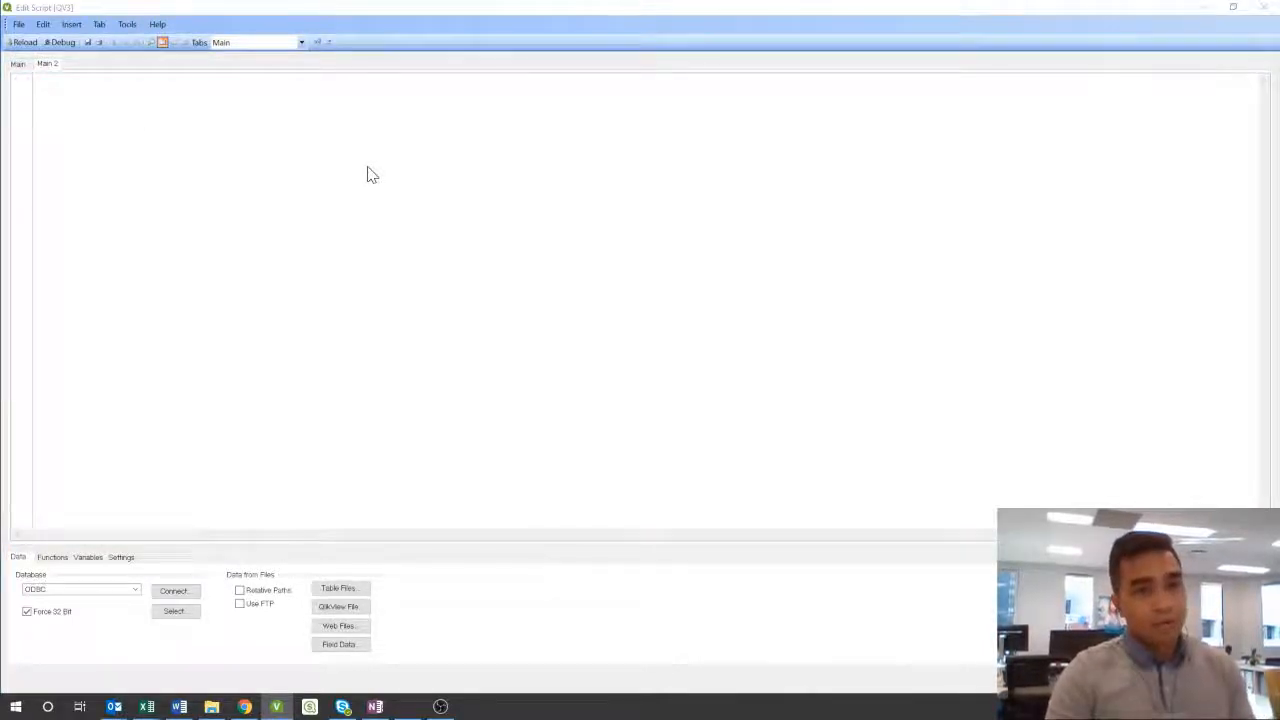
type("Tickers")
key("Return")
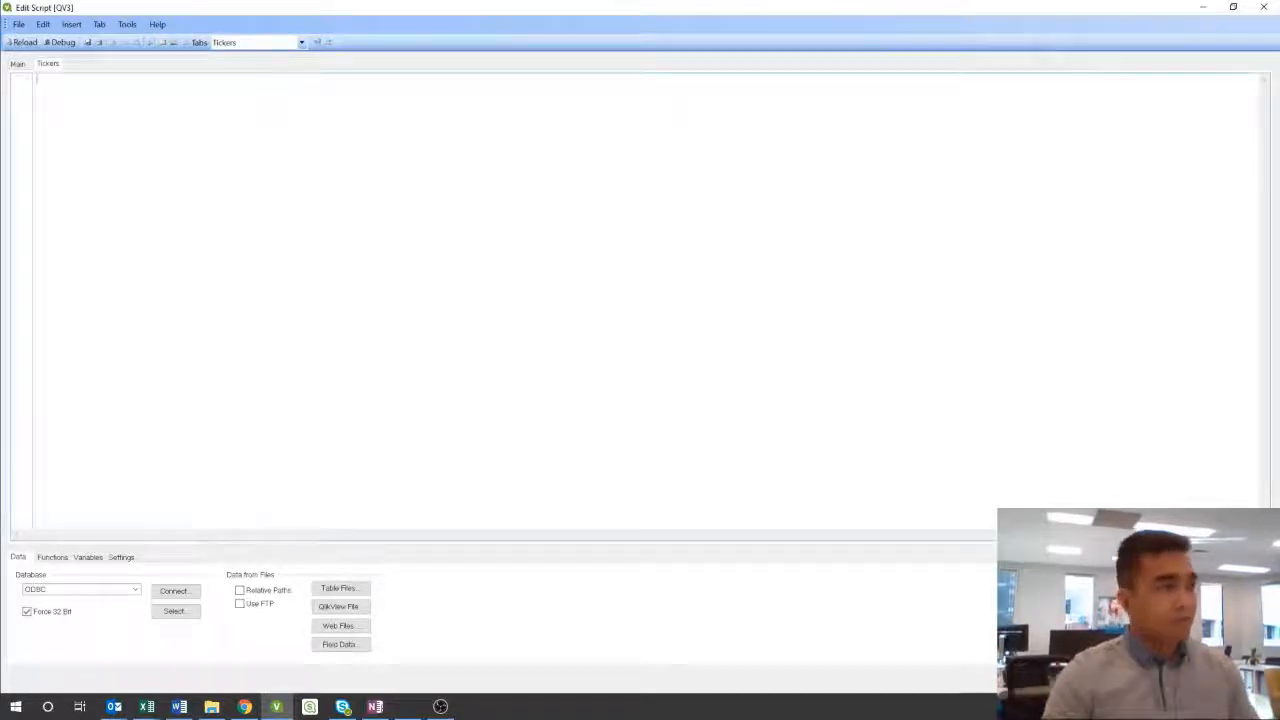
Open SHARADAR-TICKERS.csv from the Quandl folder as a table file and look through its columns in the file wizard preview
left_click(336, 590)
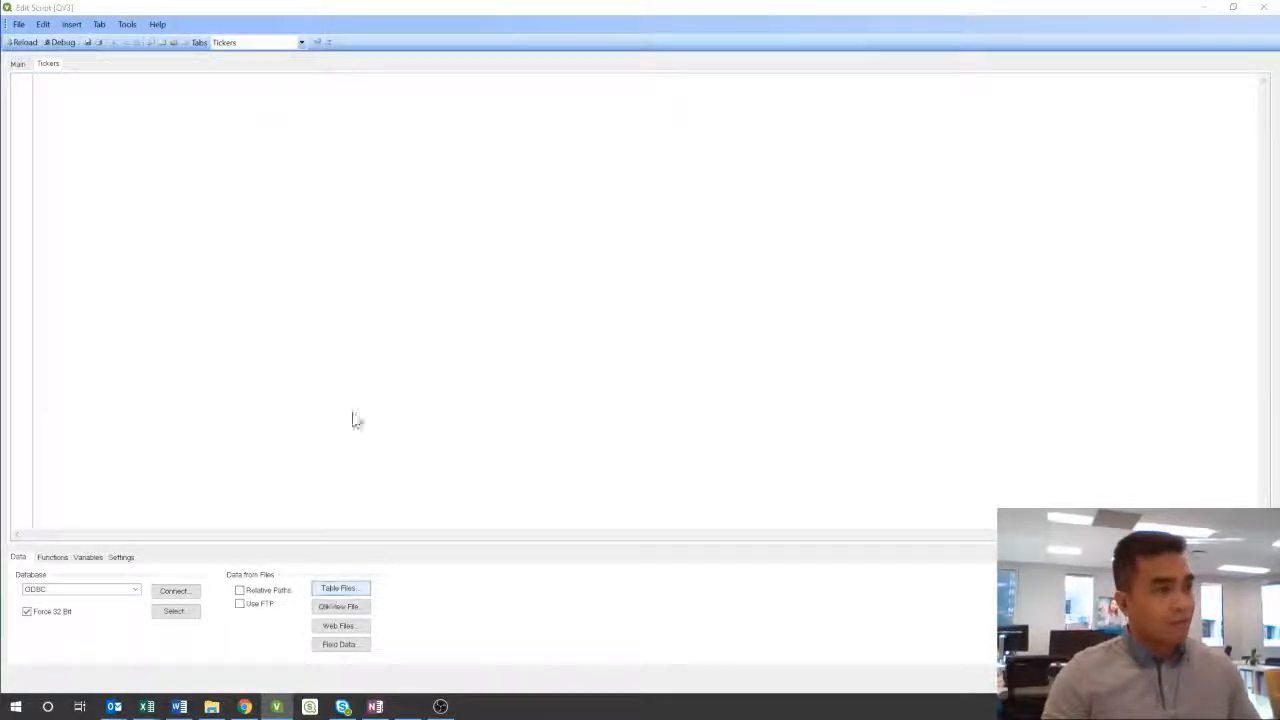
left_click(576, 334)
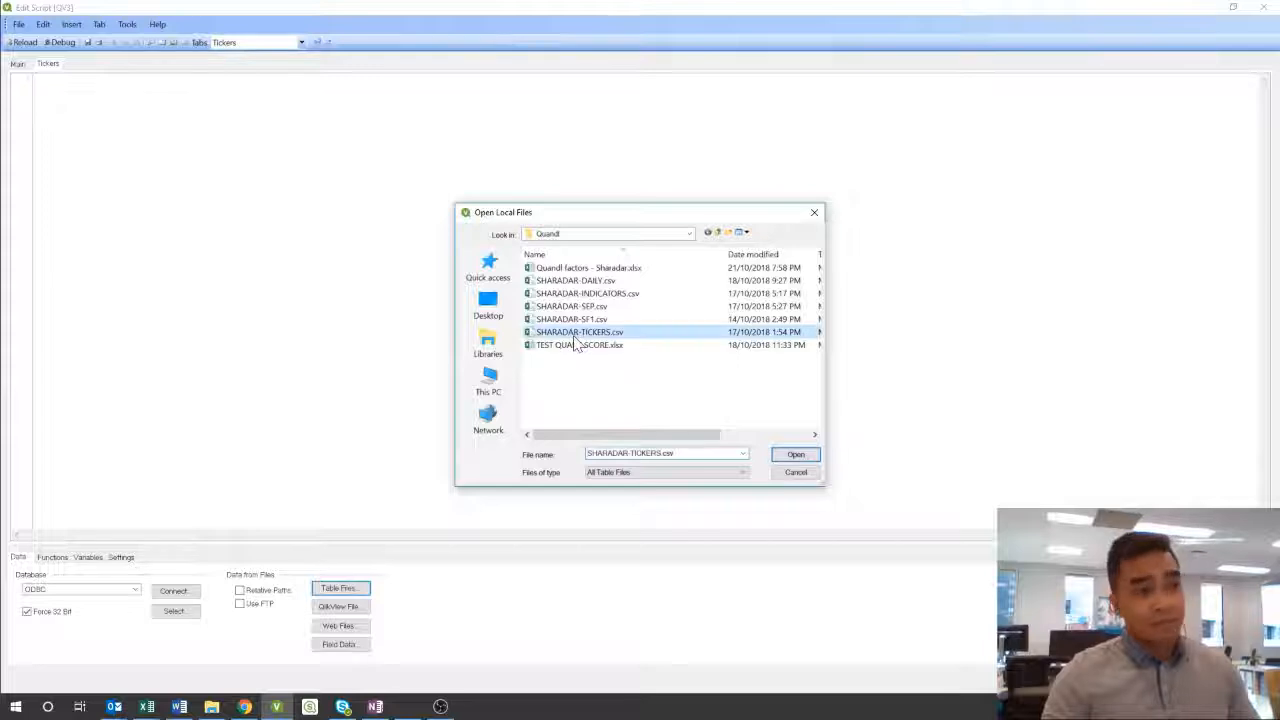
double_click(576, 336)
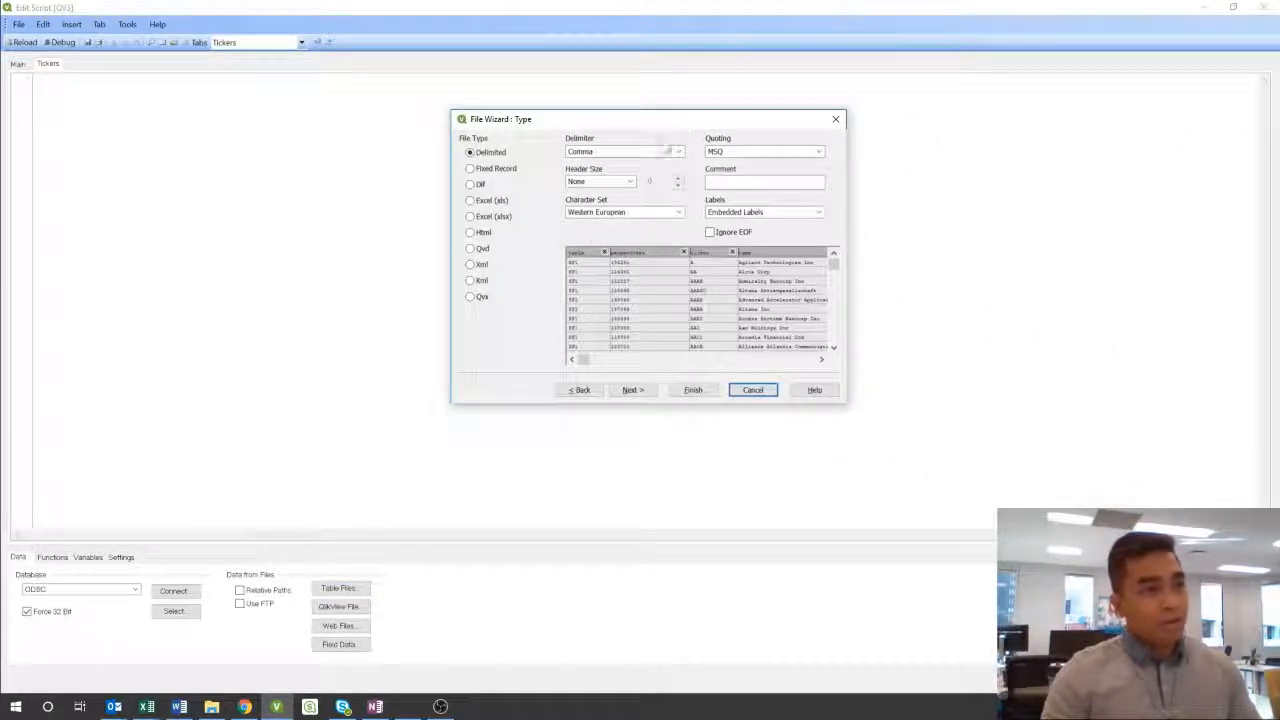
left_click(600, 360)
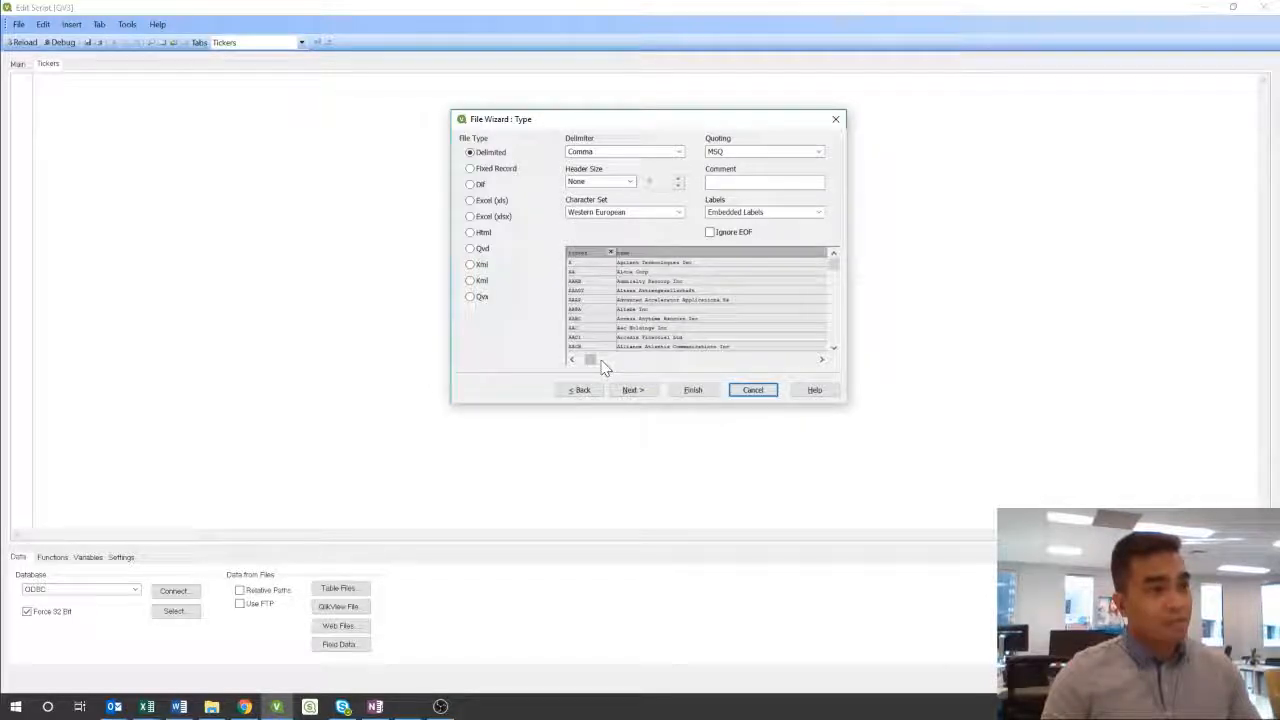
left_click(658, 361)
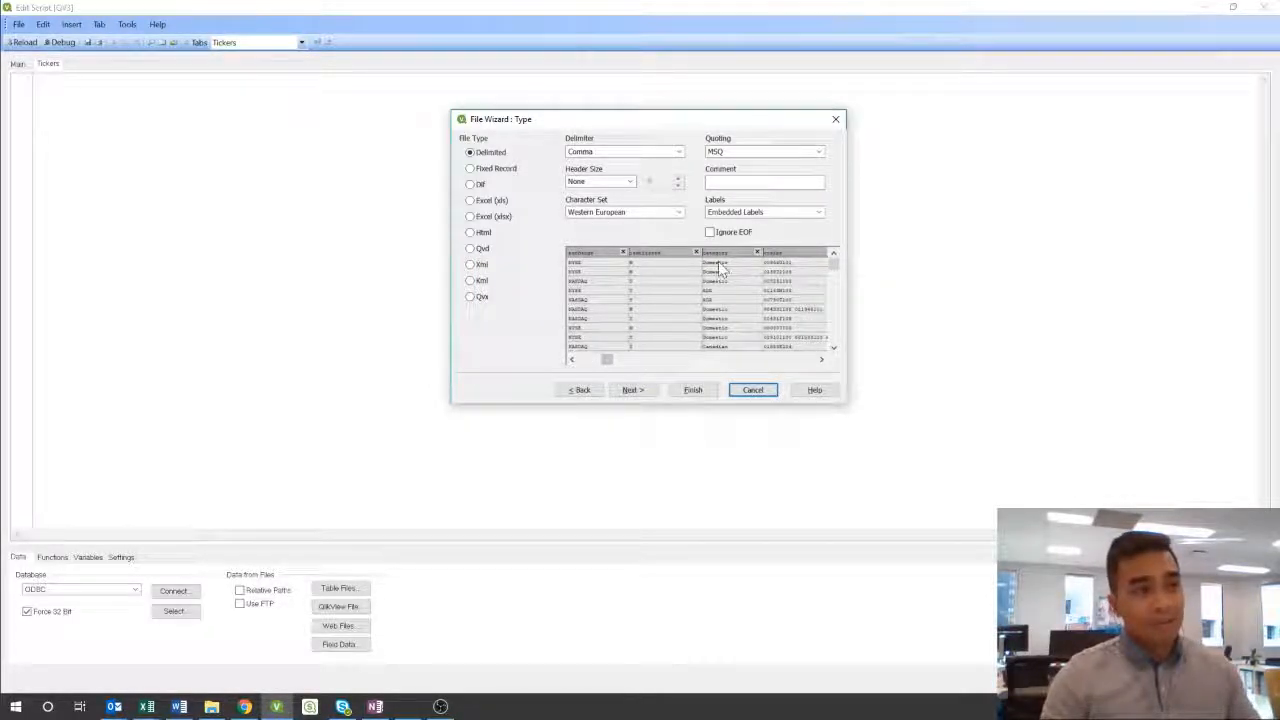
left_click(735, 361)
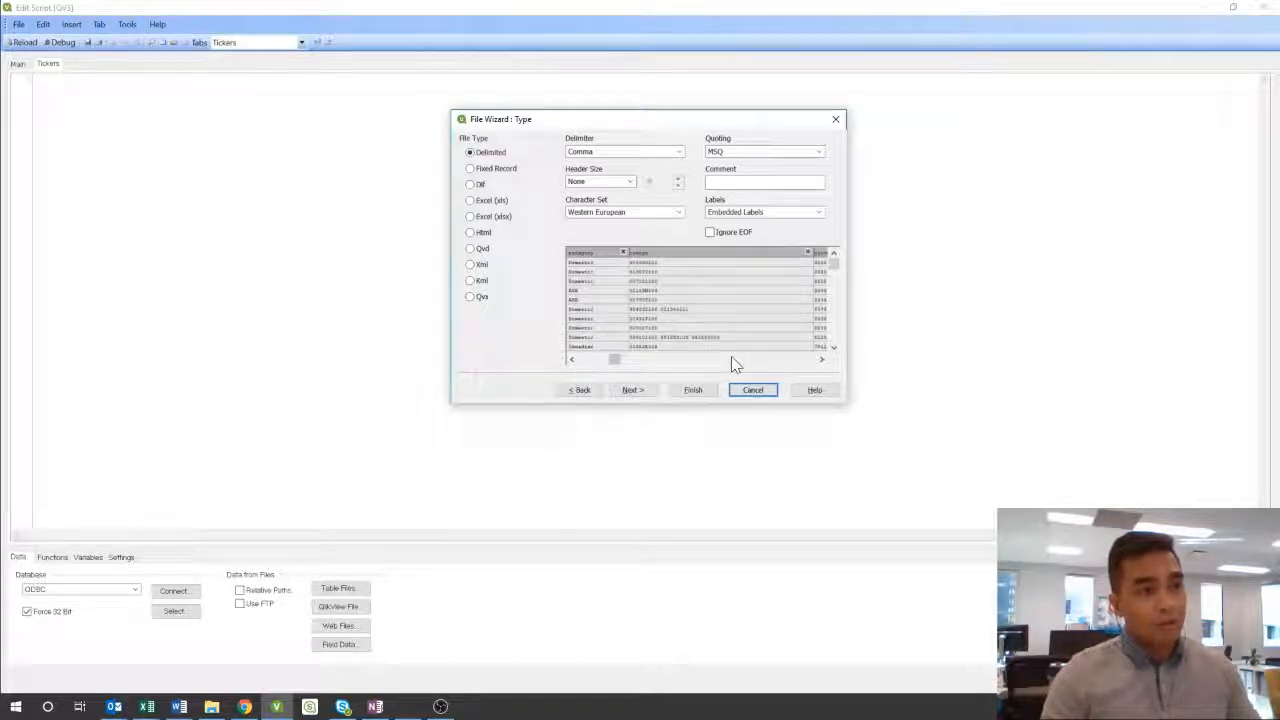
left_click(735, 361)
left_click(735, 361)
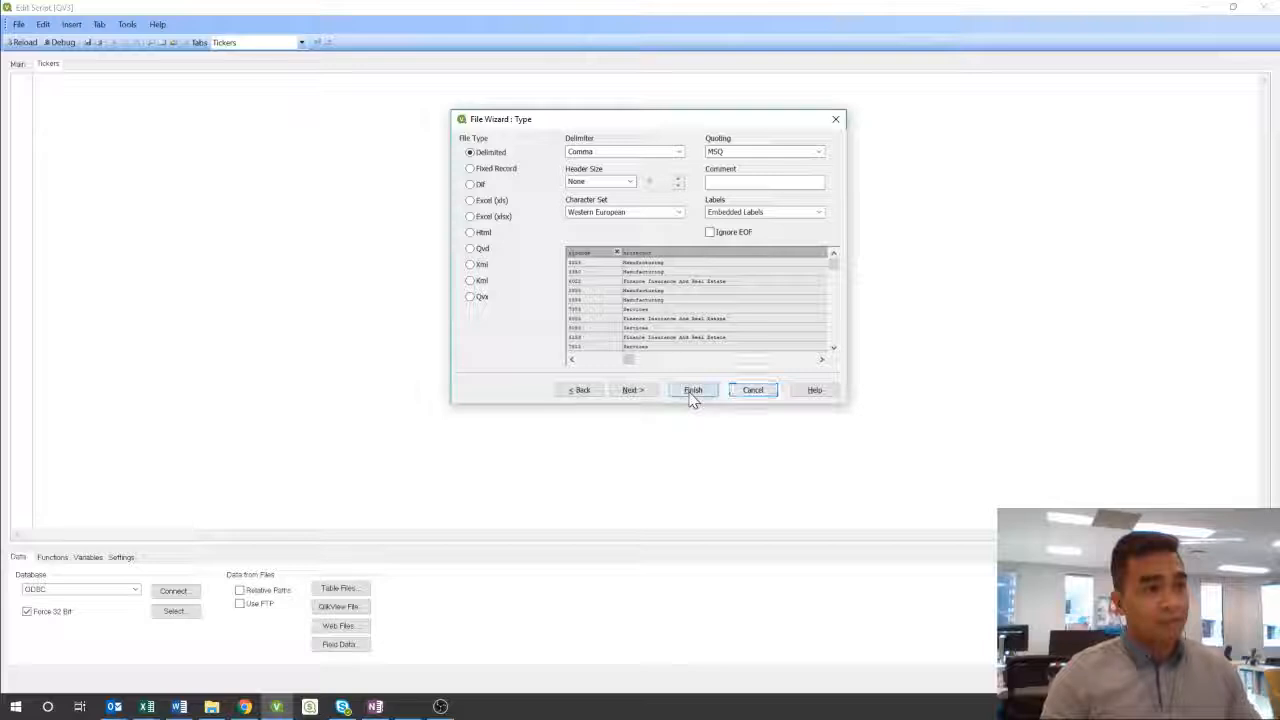
Compare the None and Embedded Labels options, keep Embedded Labels, and insert the tickers LOAD statement into the script
left_click(740, 213)
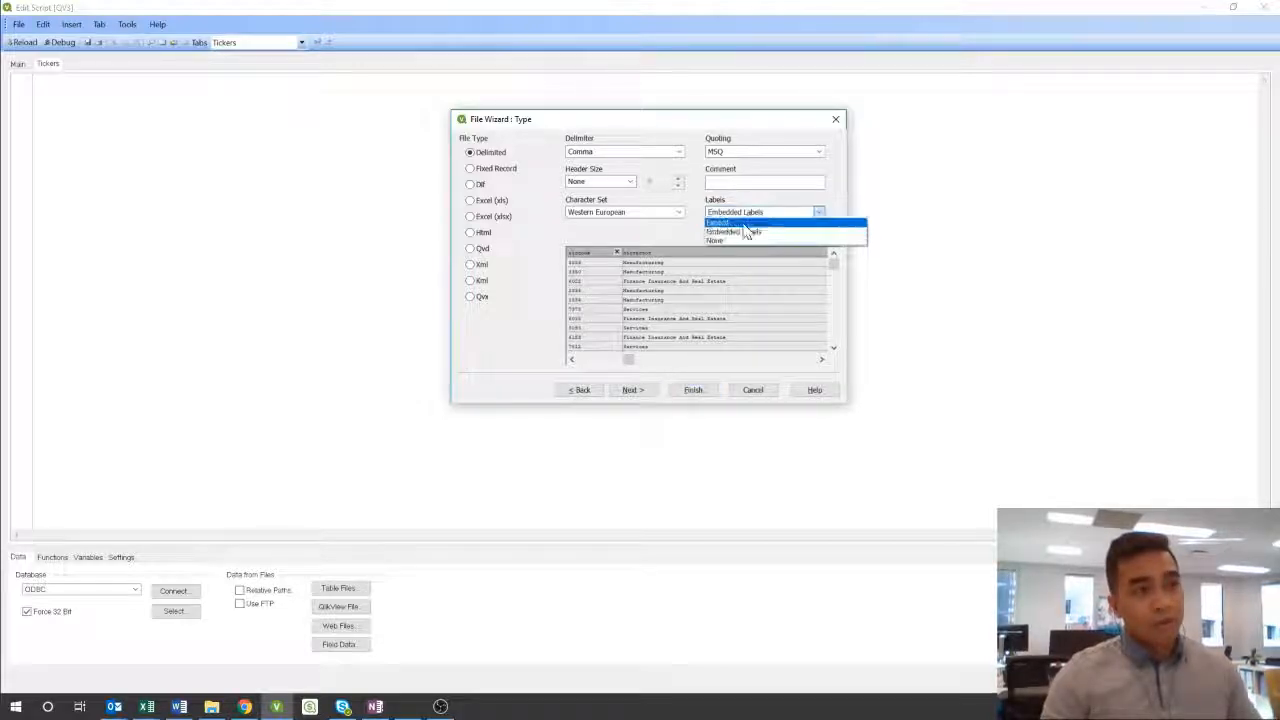
left_click(746, 232)
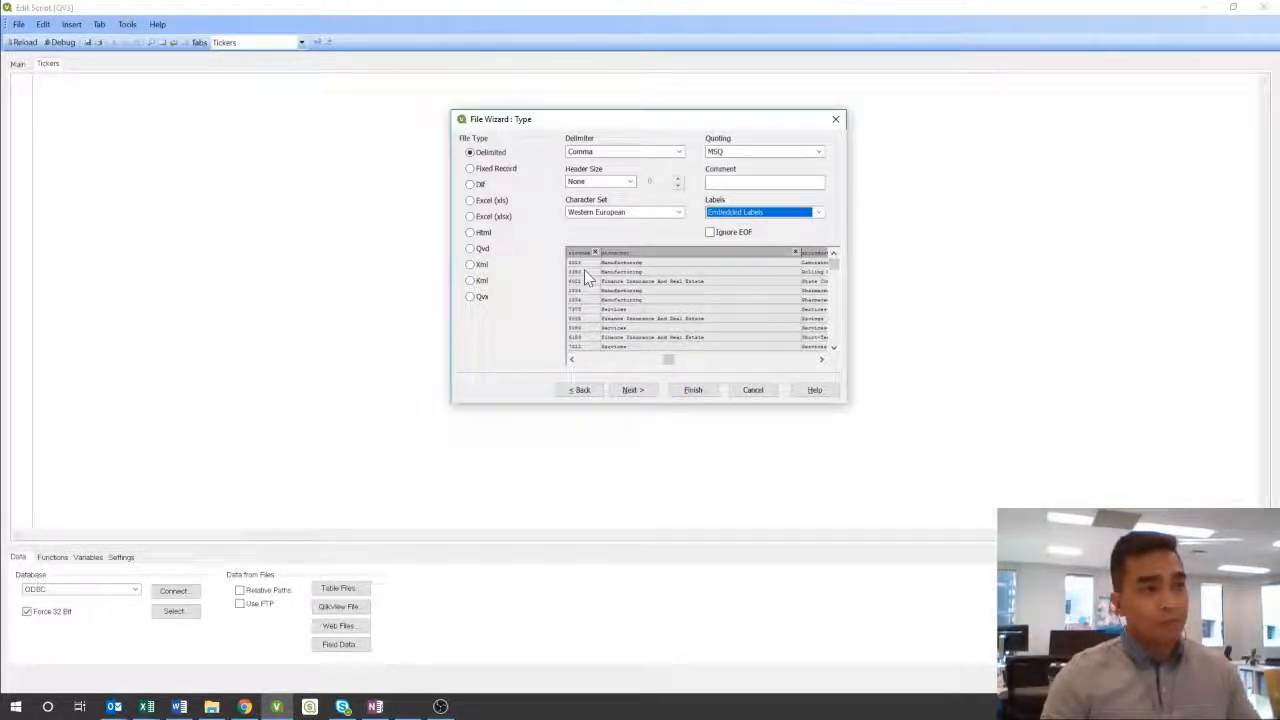
left_click(730, 213)
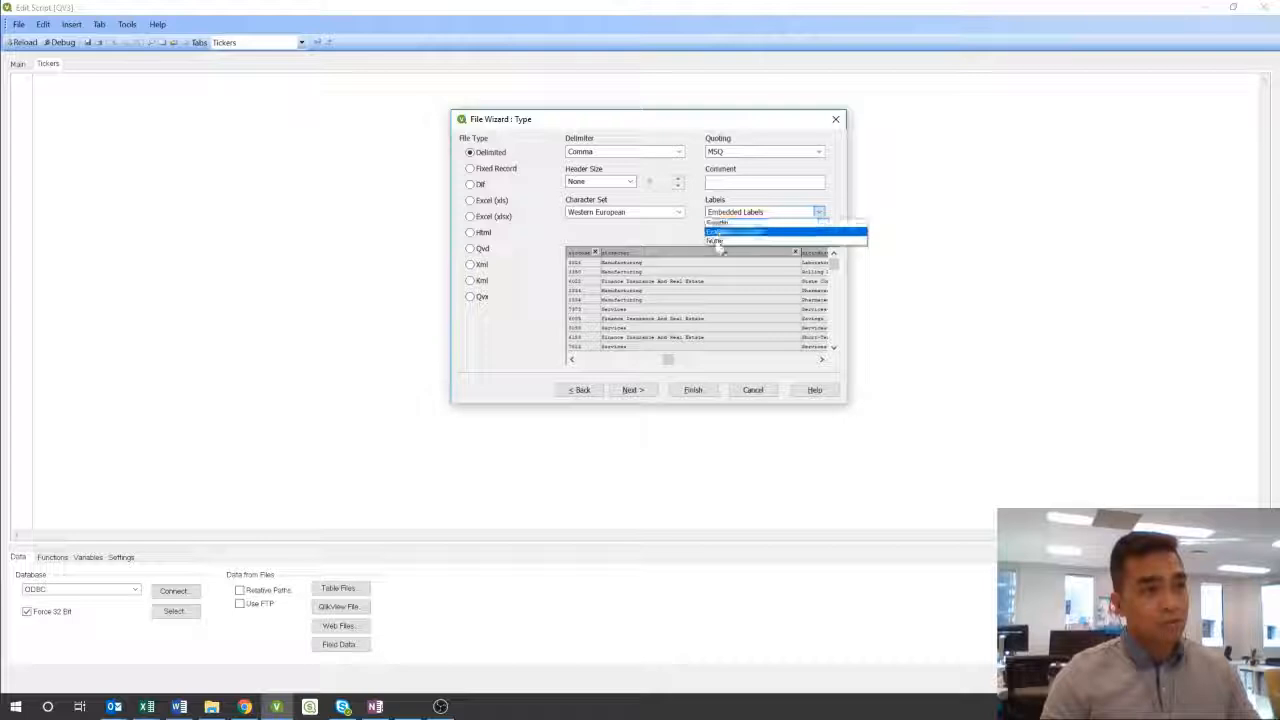
left_click(715, 241)
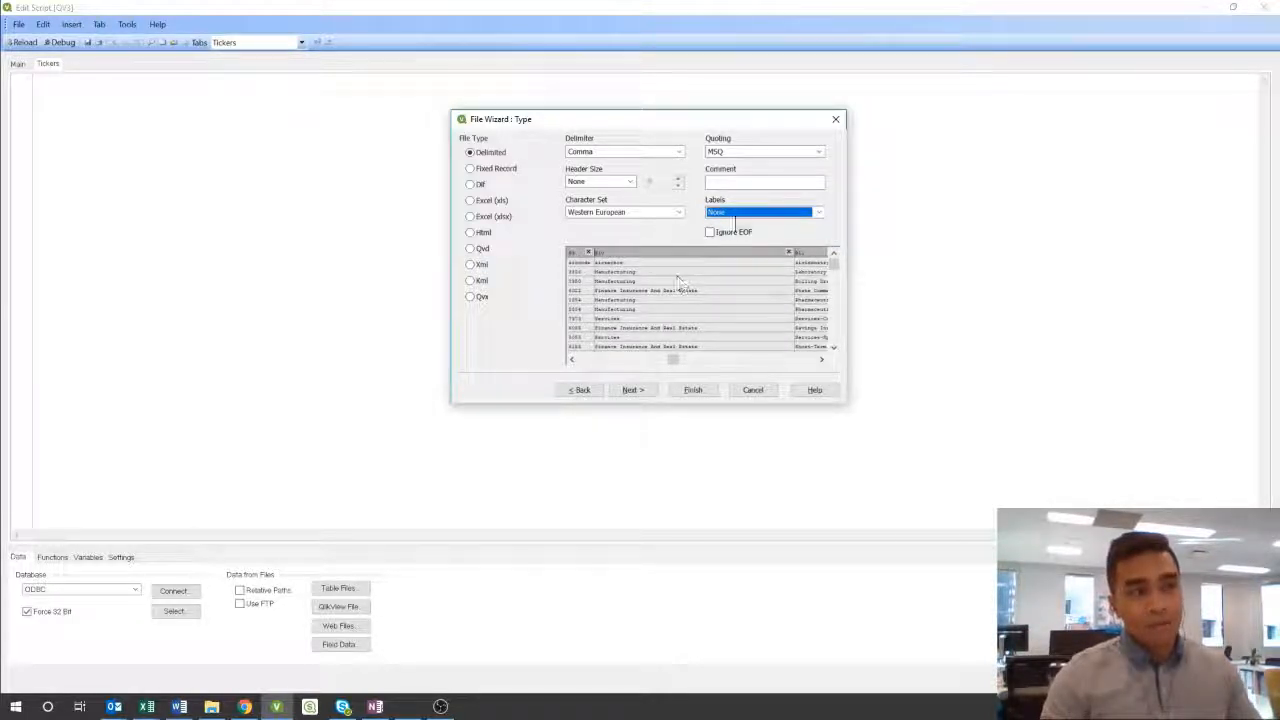
left_click(737, 213)
left_click(712, 230)
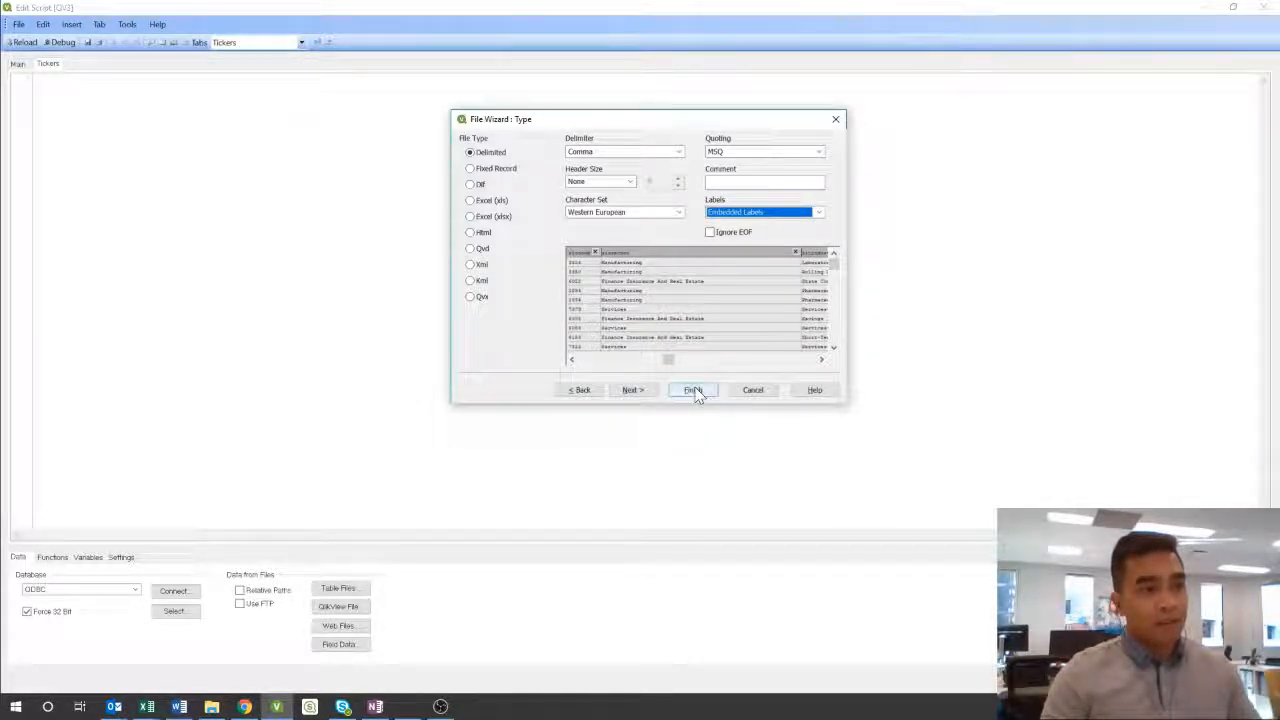
left_click(693, 390)
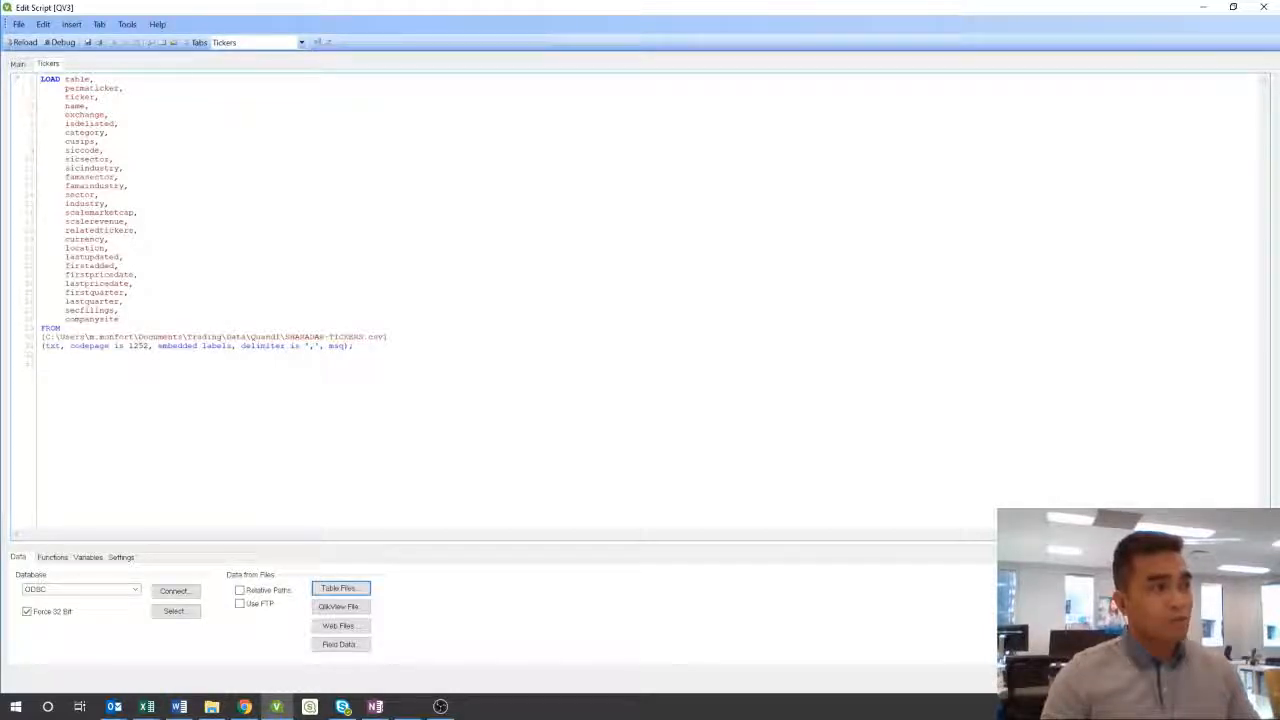
Add another script tab named fundamentals
left_click(162, 41)
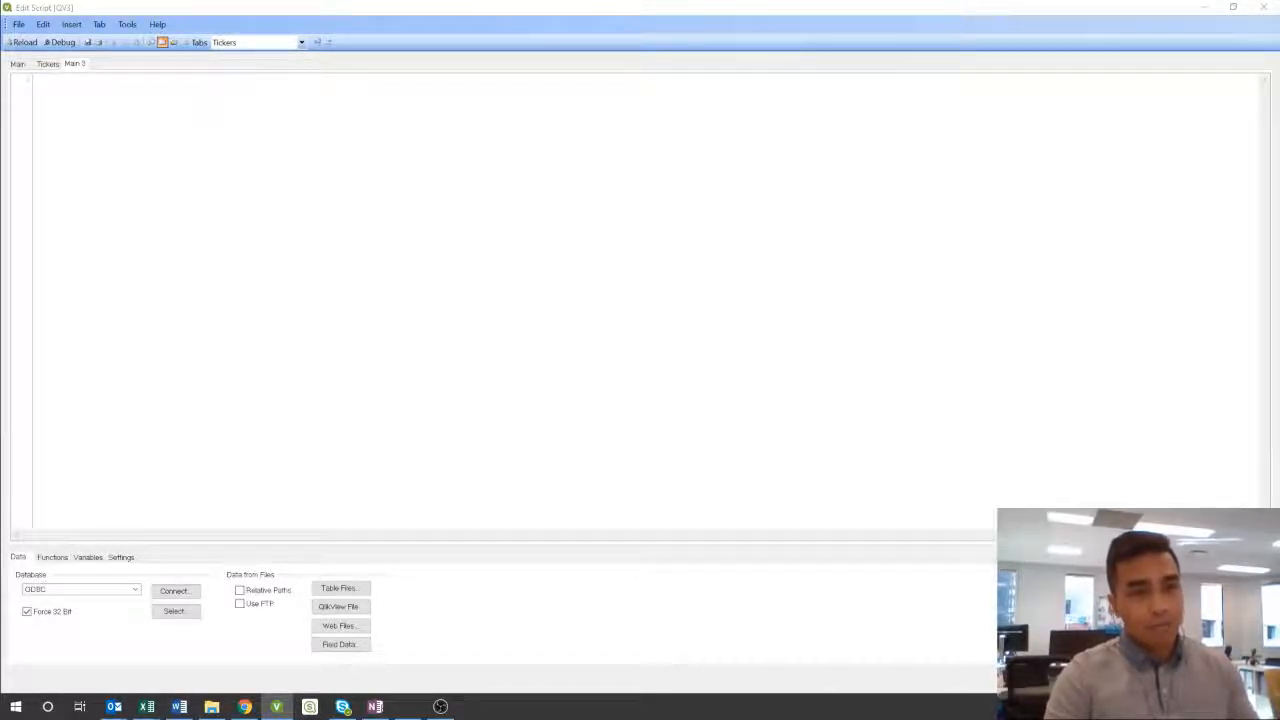
left_click_drag(457, 9, 391, 120)
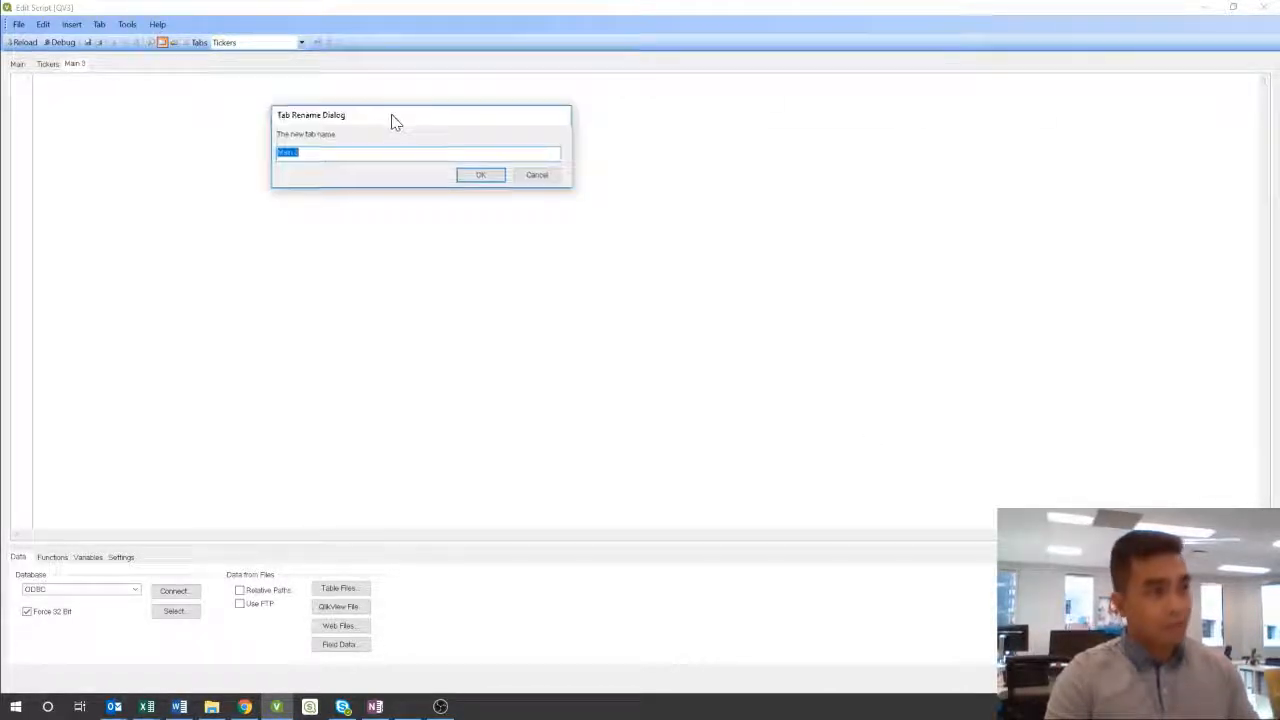
type("fundamentals")
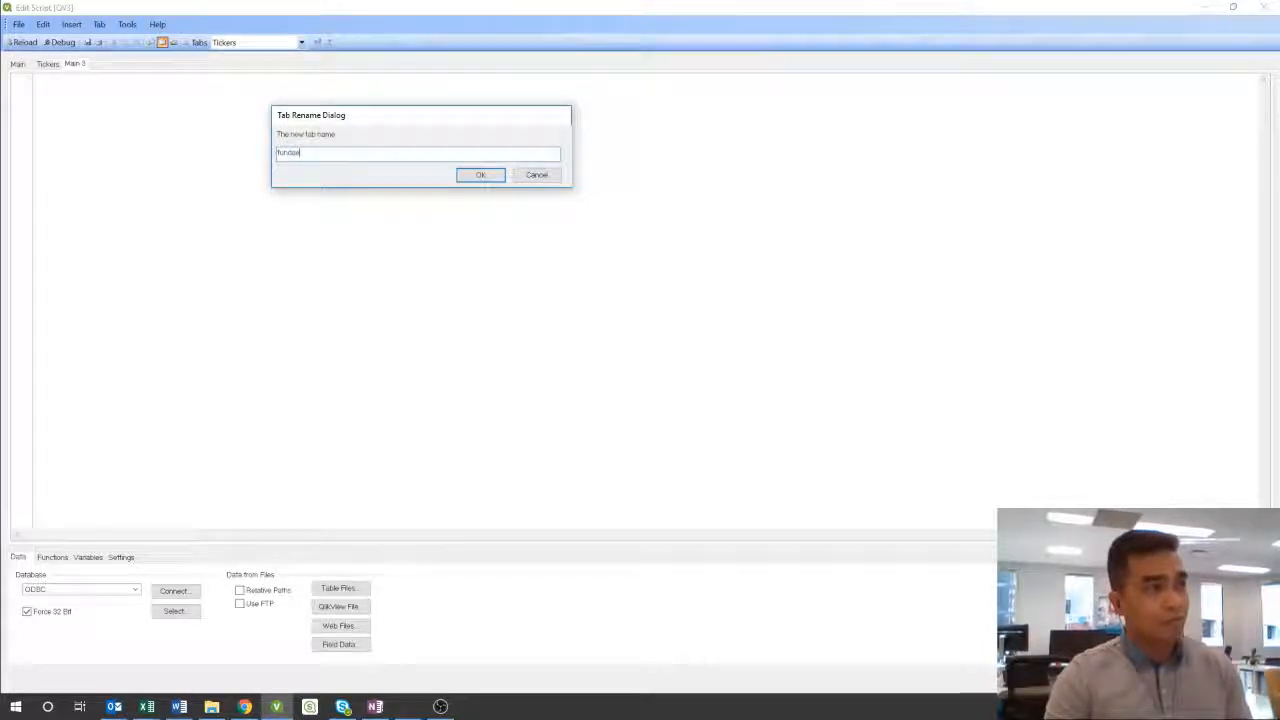
left_click(472, 178)
Insert a LOAD statement for SHARADAR-SF1.csv with comma delimiter and embedded labels on the fundamentals tab, and review its field list
left_click(340, 589)
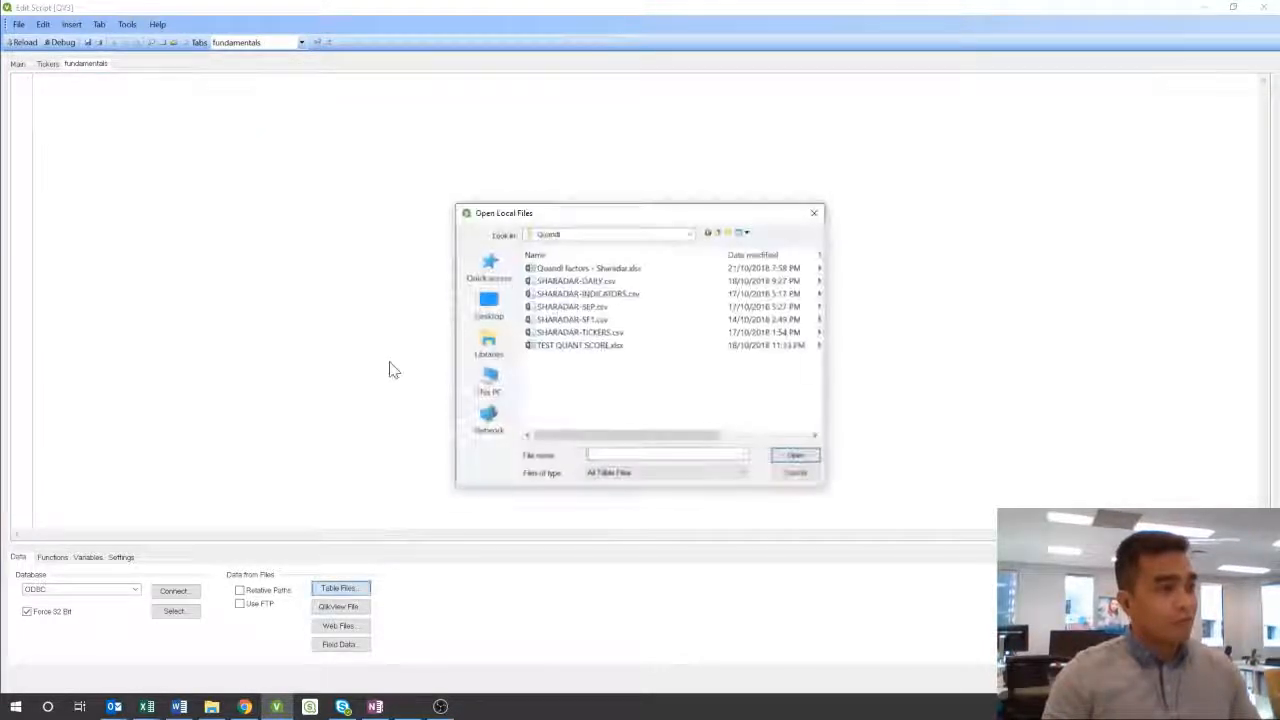
left_click(580, 293)
left_click(575, 306)
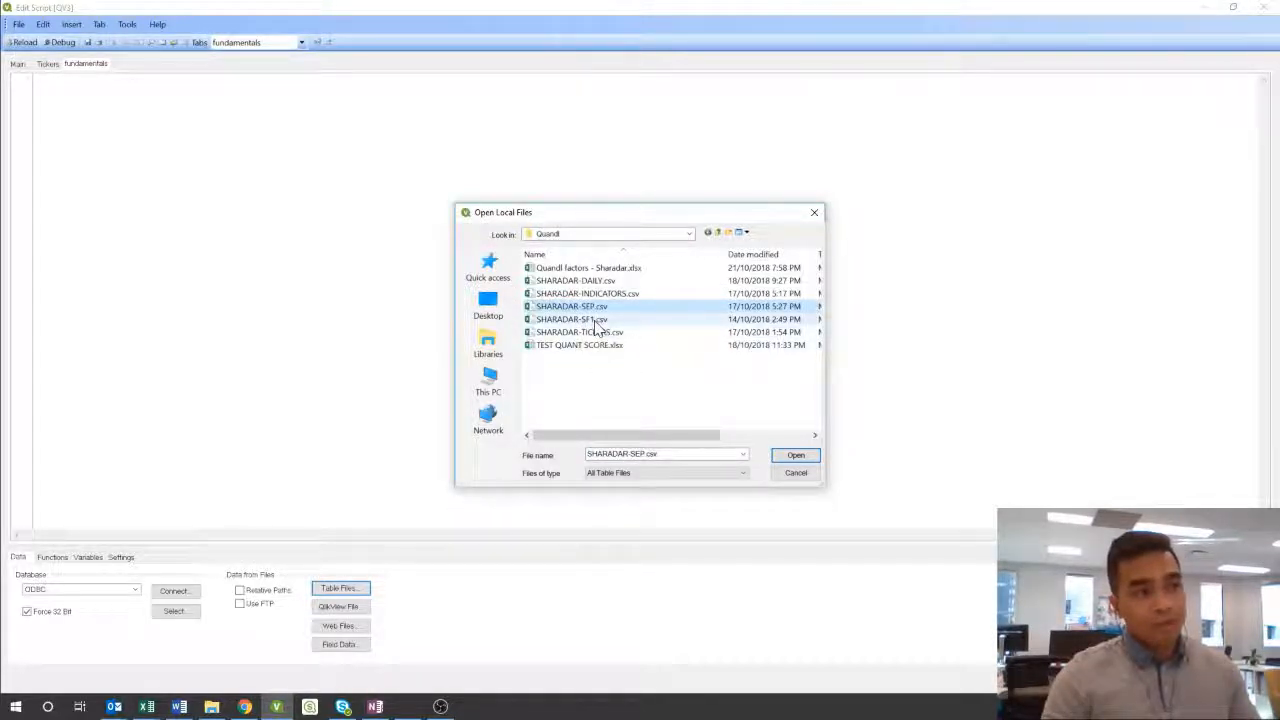
left_click(595, 320)
left_click(796, 455)
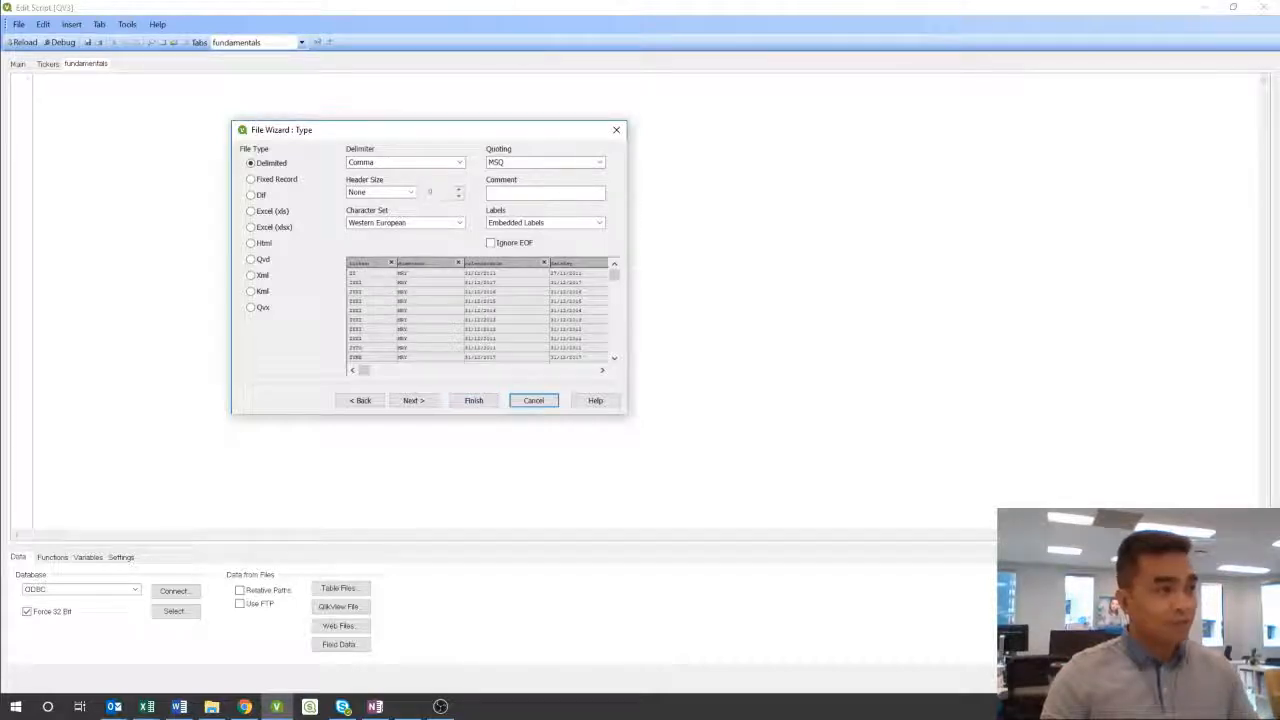
left_click(472, 400)
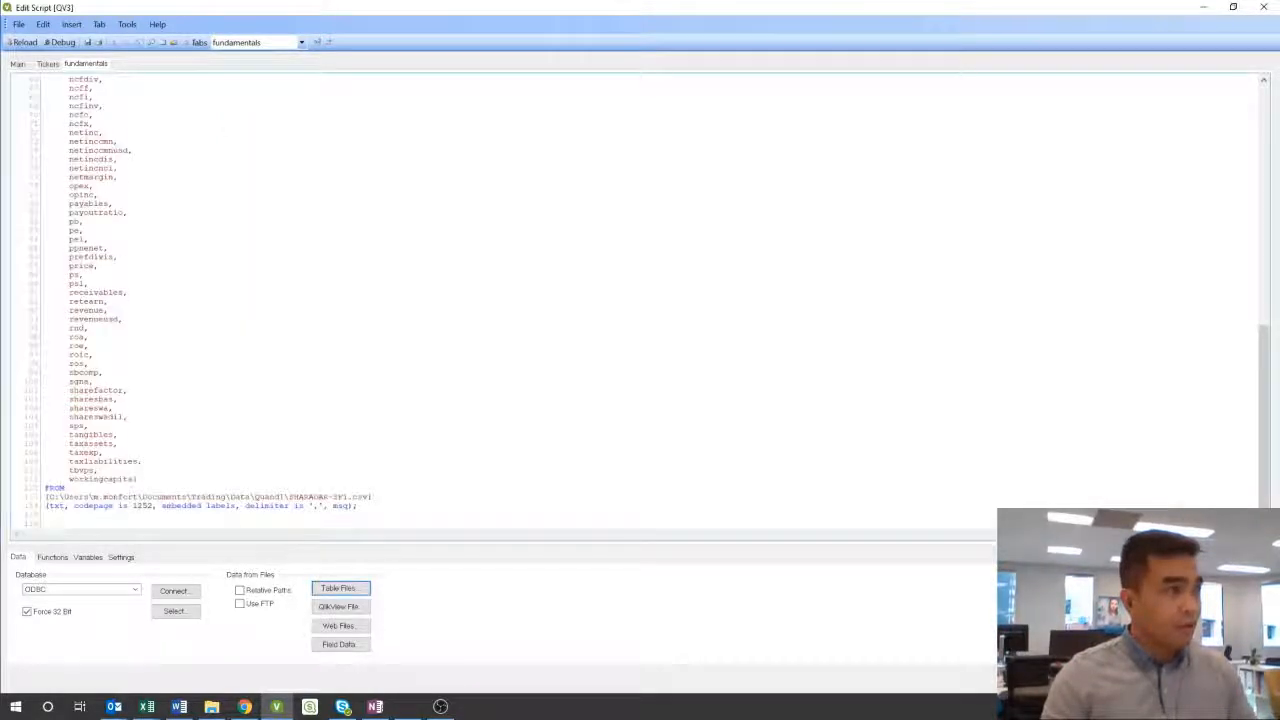
scroll(472, 400, "up", 20)
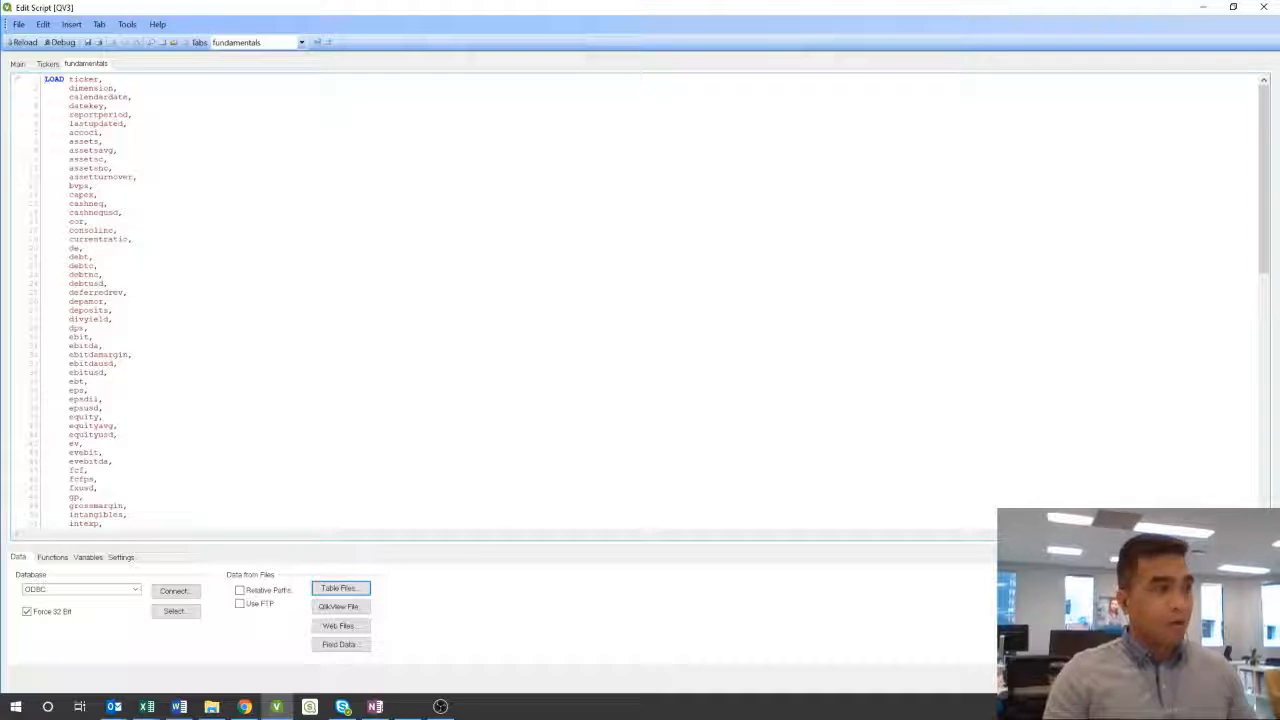
Preview SHARADAR-INDICATORS.csv in the file wizard with Embedded Labels to examine the indicator titles, and cancel the import
left_click(331, 590)
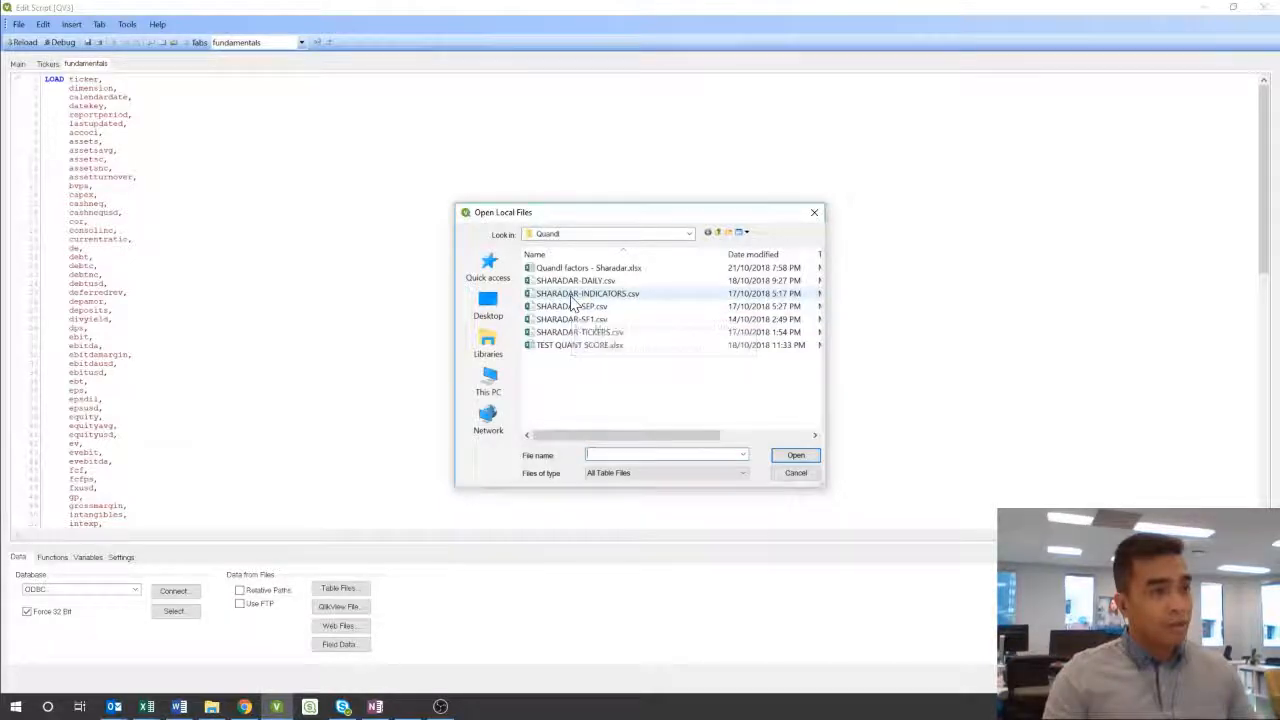
left_click(578, 294)
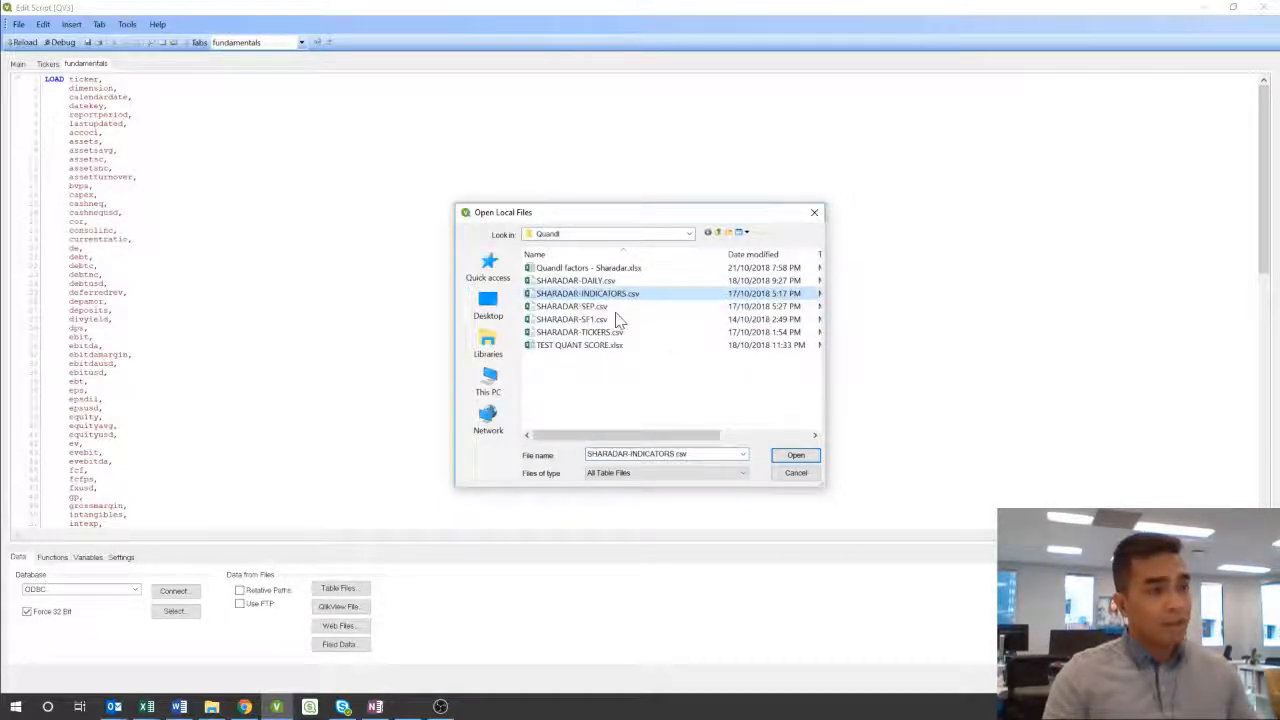
left_click(795, 456)
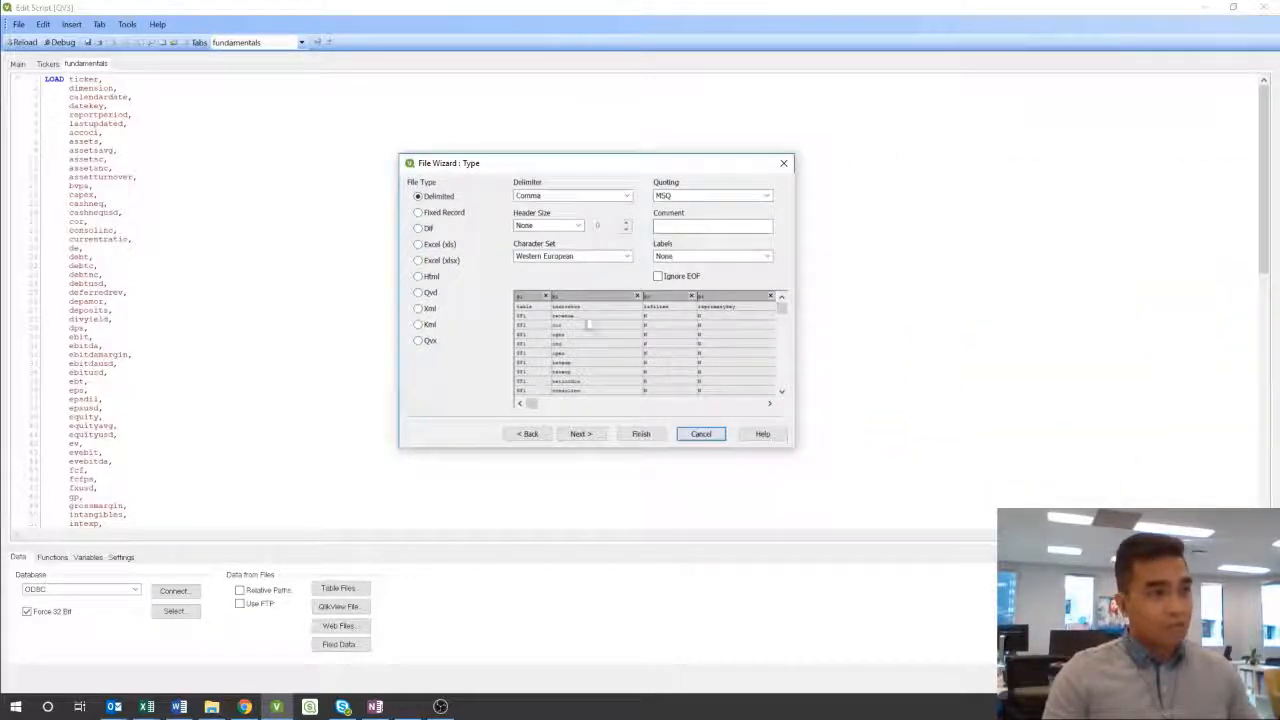
left_click(680, 257)
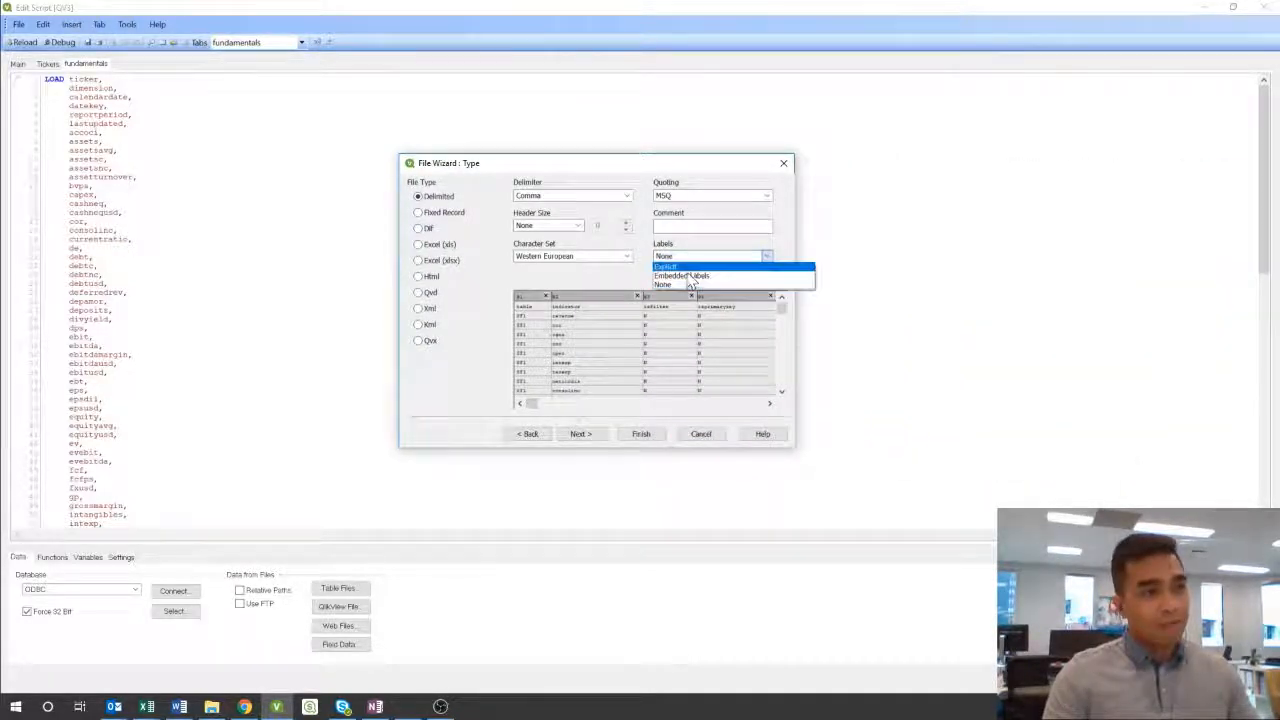
left_click(695, 277)
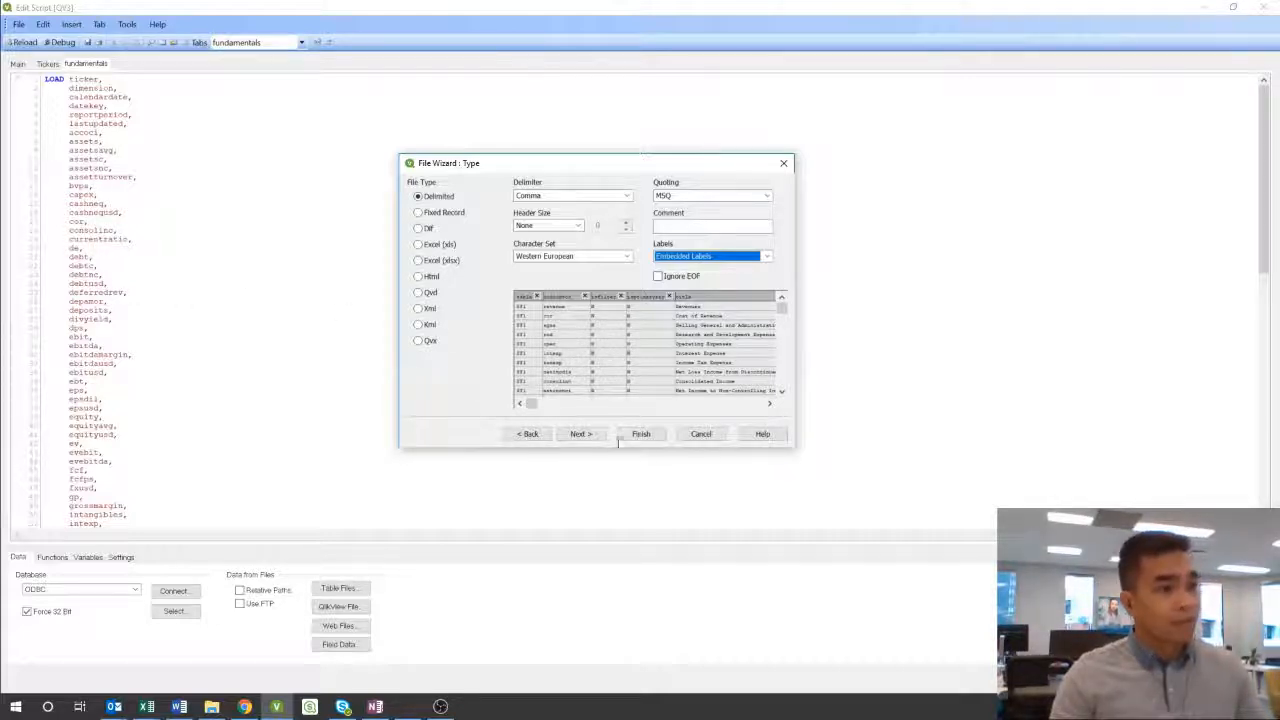
left_click(712, 436)
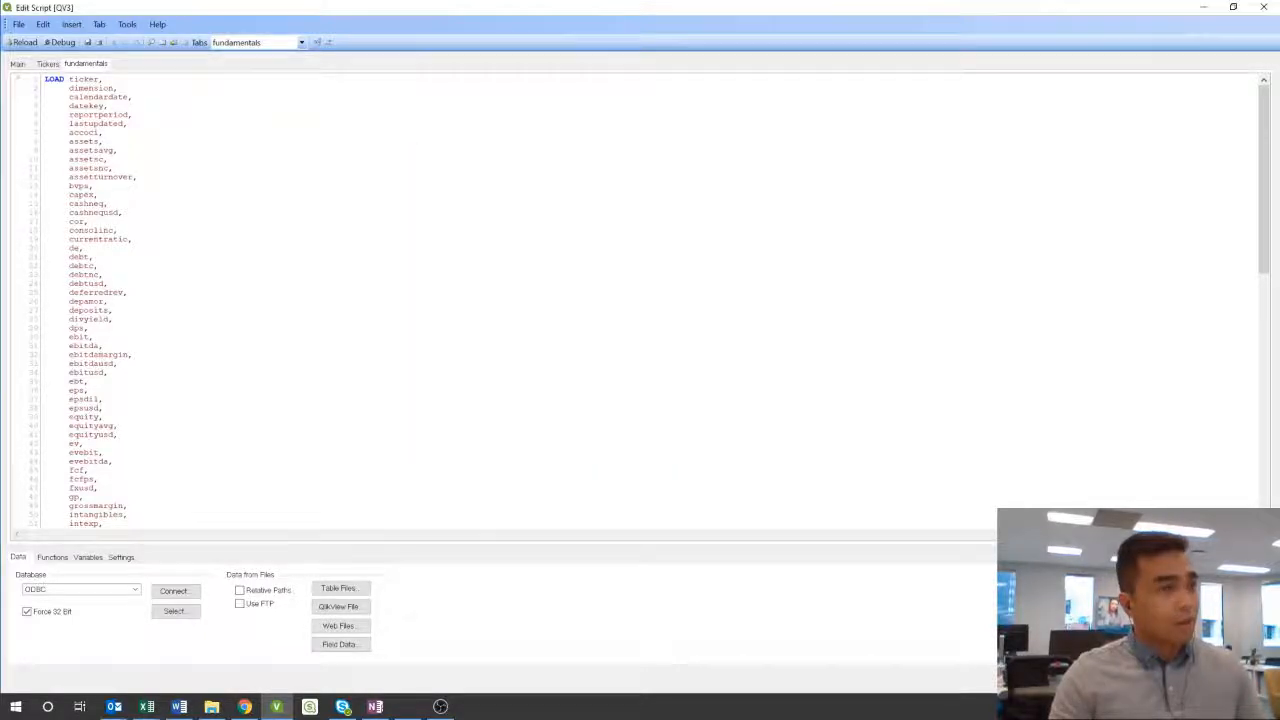
Add another script tab named Indicators
left_click(162, 42)
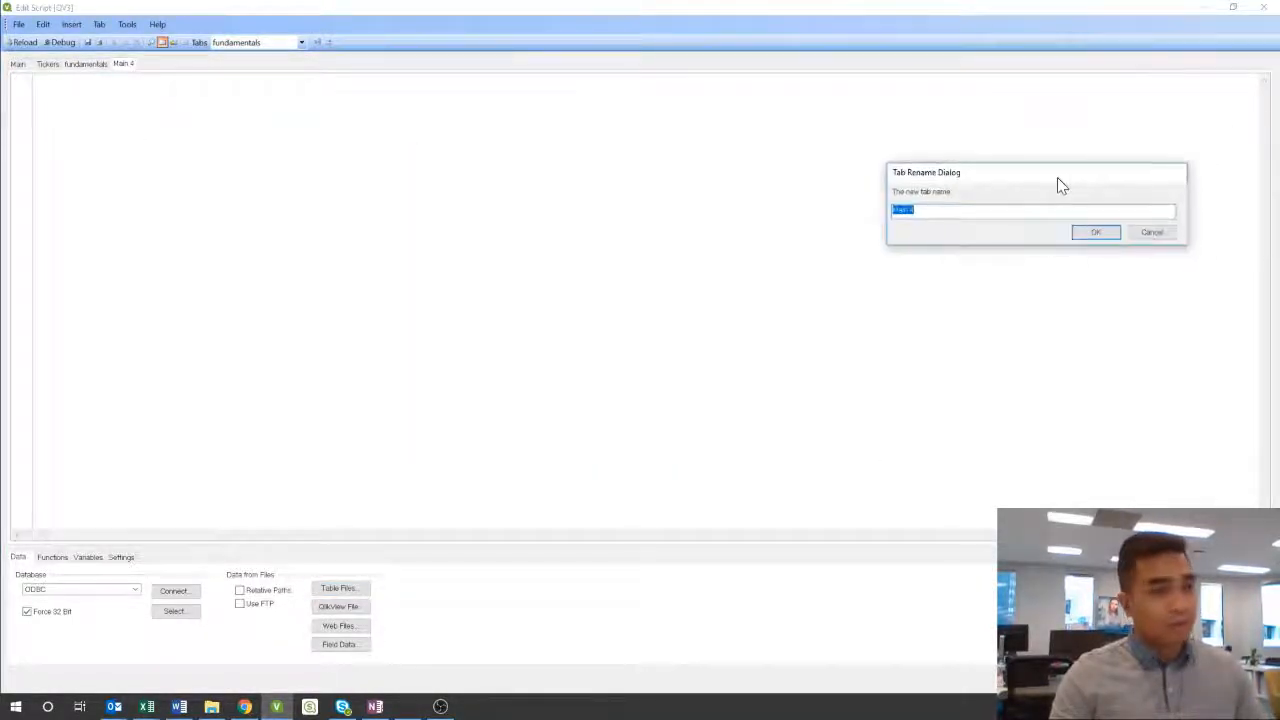
left_click_drag(1057, 172, 657, 218)
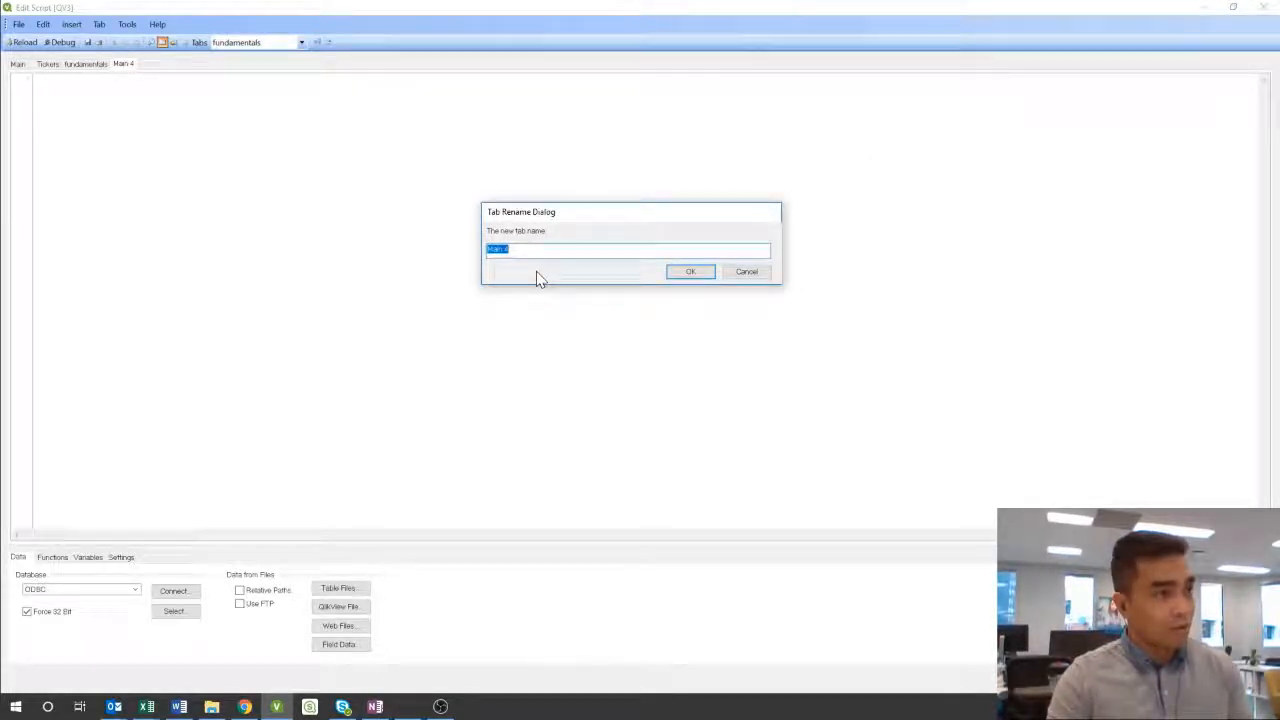
type("Indicato")
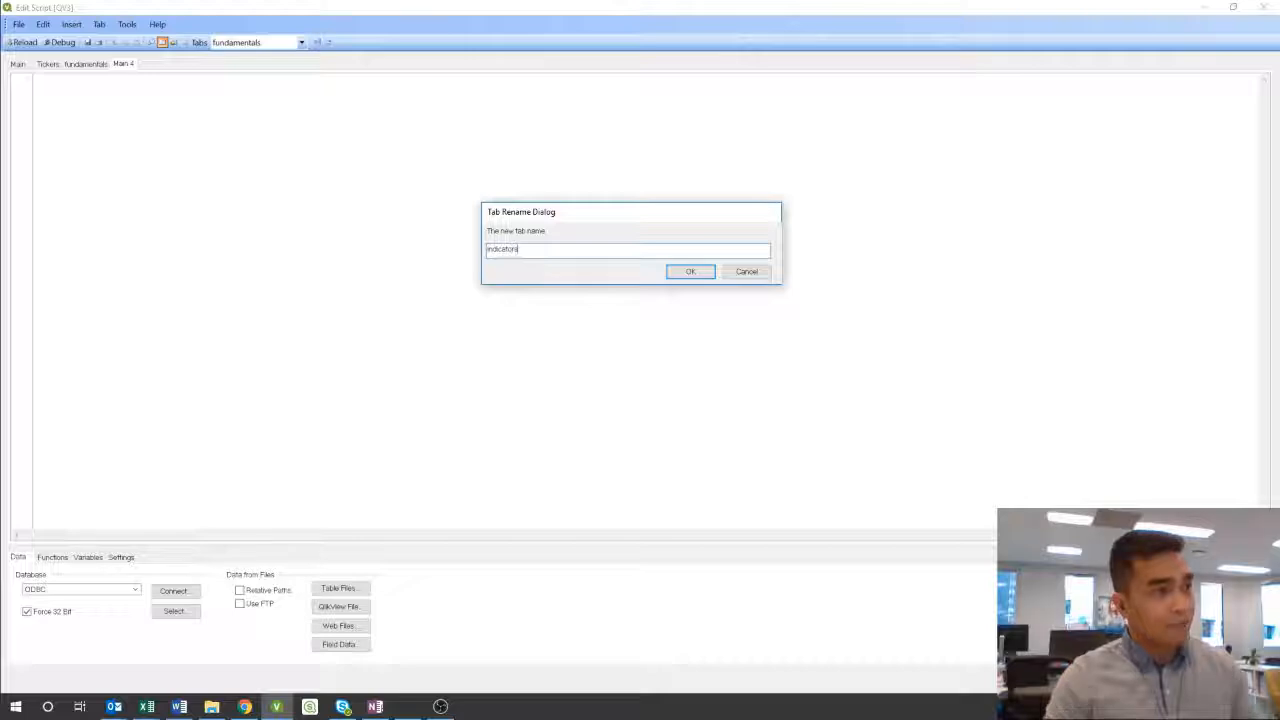
type("rs")
left_click(706, 274)
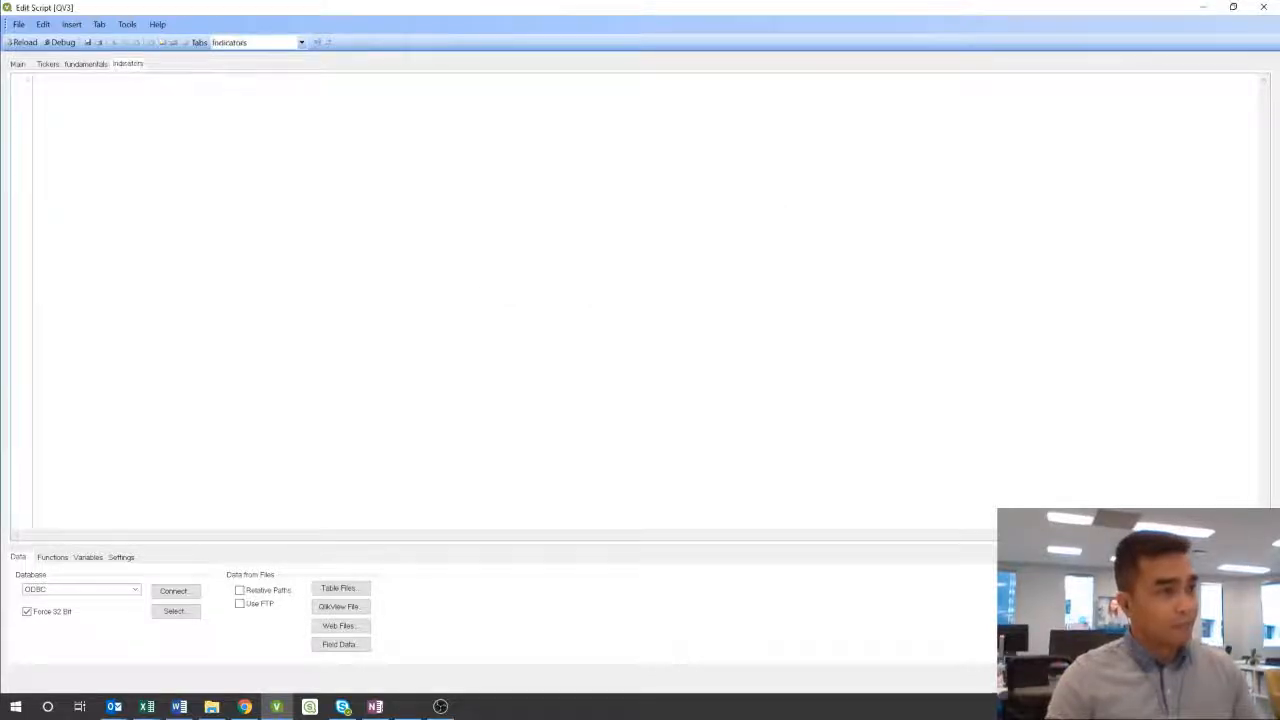
Insert a LOAD statement for SHARADAR-INDICATORS.csv with comma delimiter and embedded labels on the Indicators tab
left_click(333, 590)
left_click(572, 306)
left_click(580, 332)
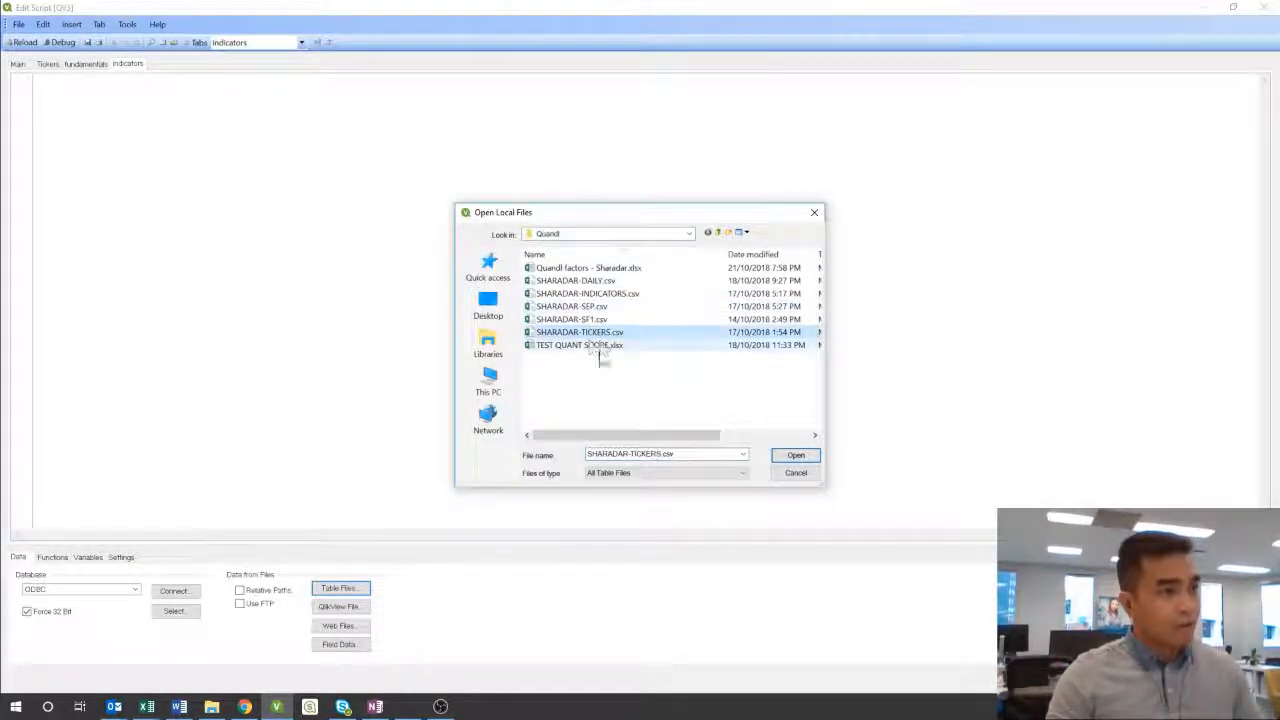
left_click(585, 294)
key("Return")
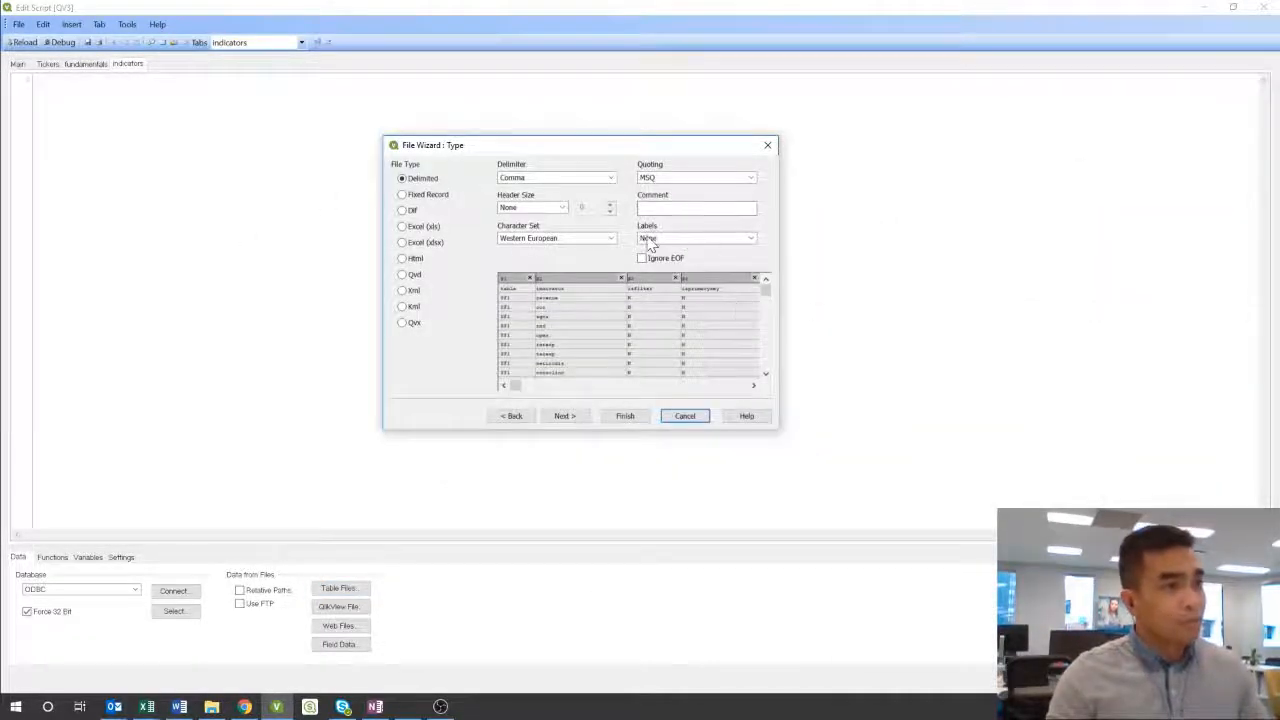
left_click(648, 240)
left_click(665, 265)
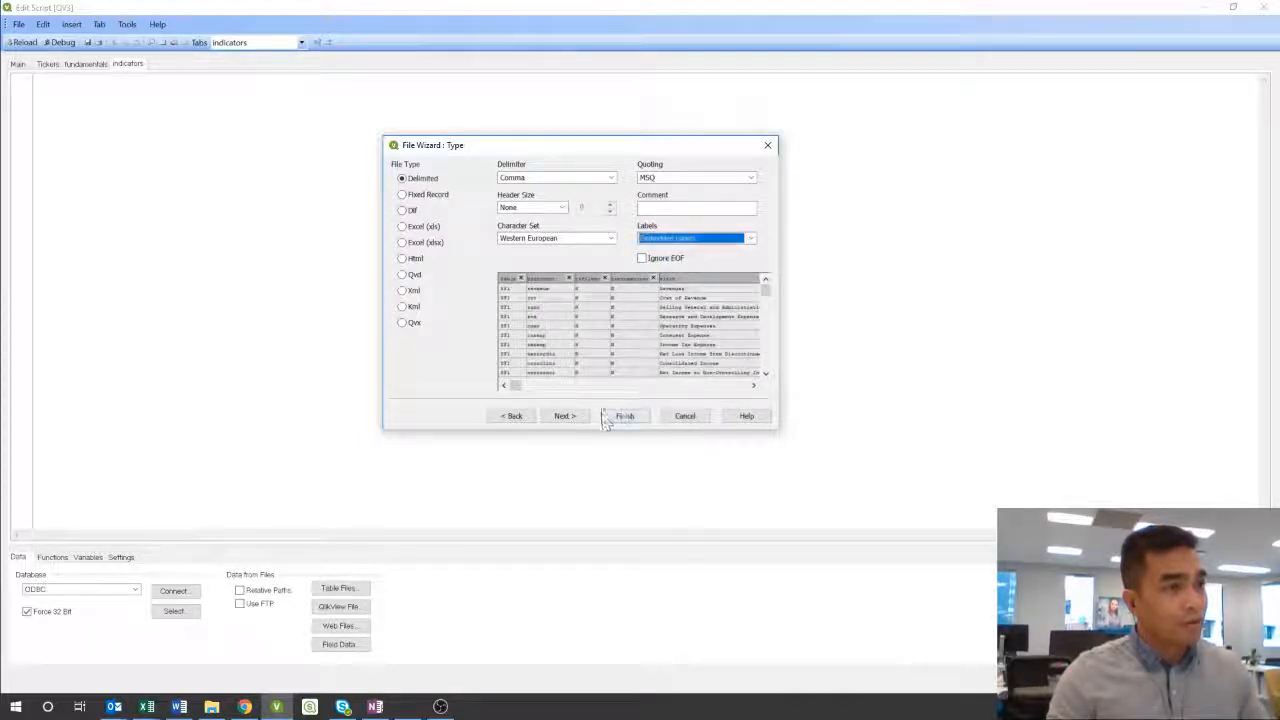
left_click(618, 417)
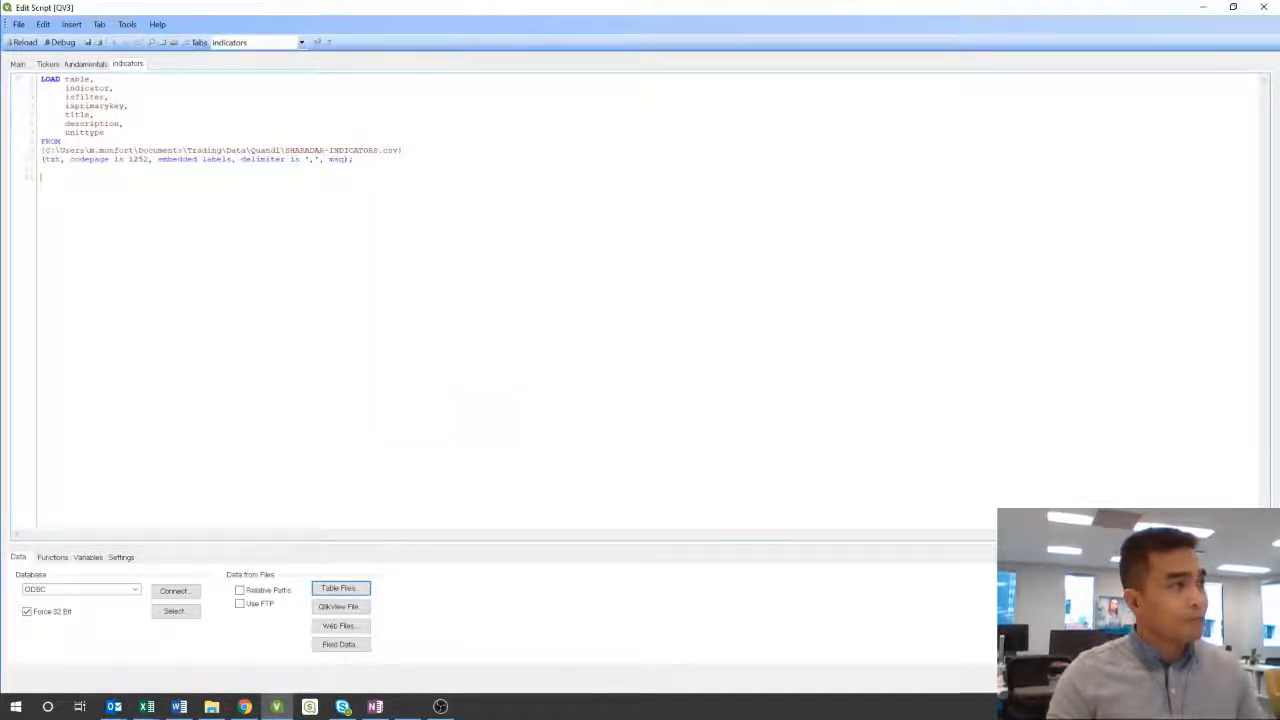
Insert a LOAD statement for SHARADAR-SEP.csv with comma delimiter and embedded labels below the indicators statement
left_click(340, 588)
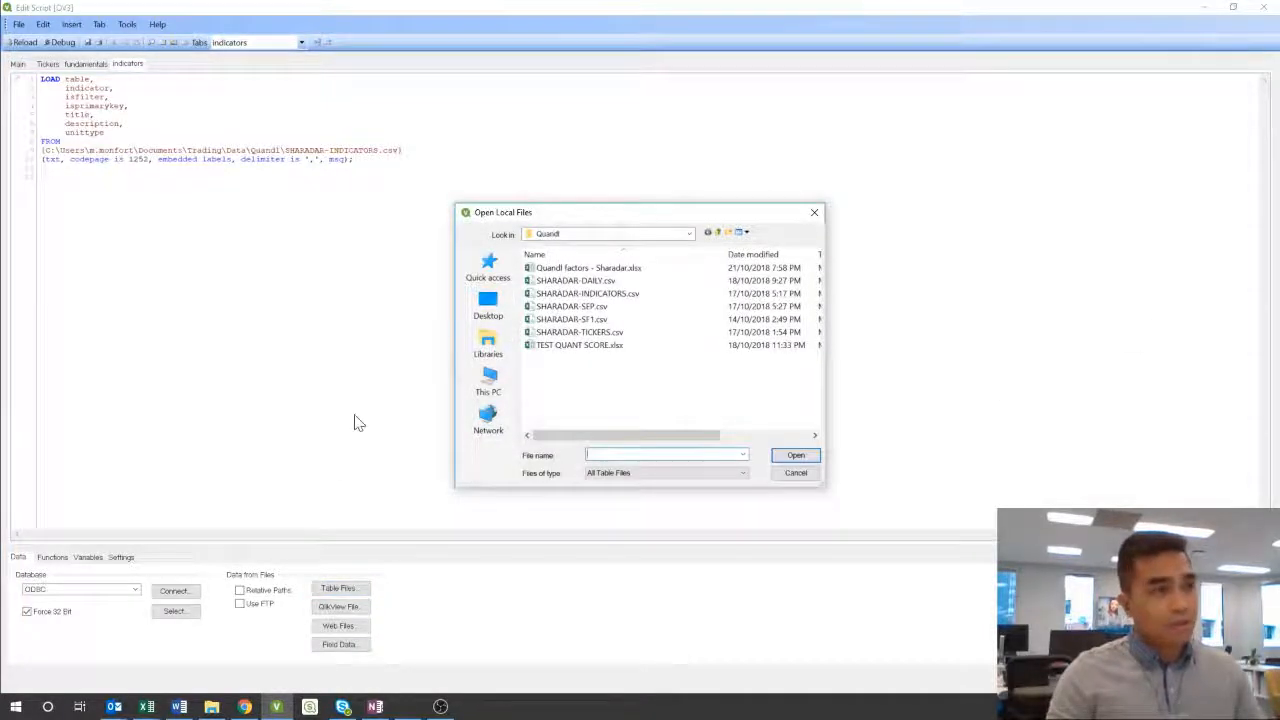
left_click(583, 294)
left_click(577, 307)
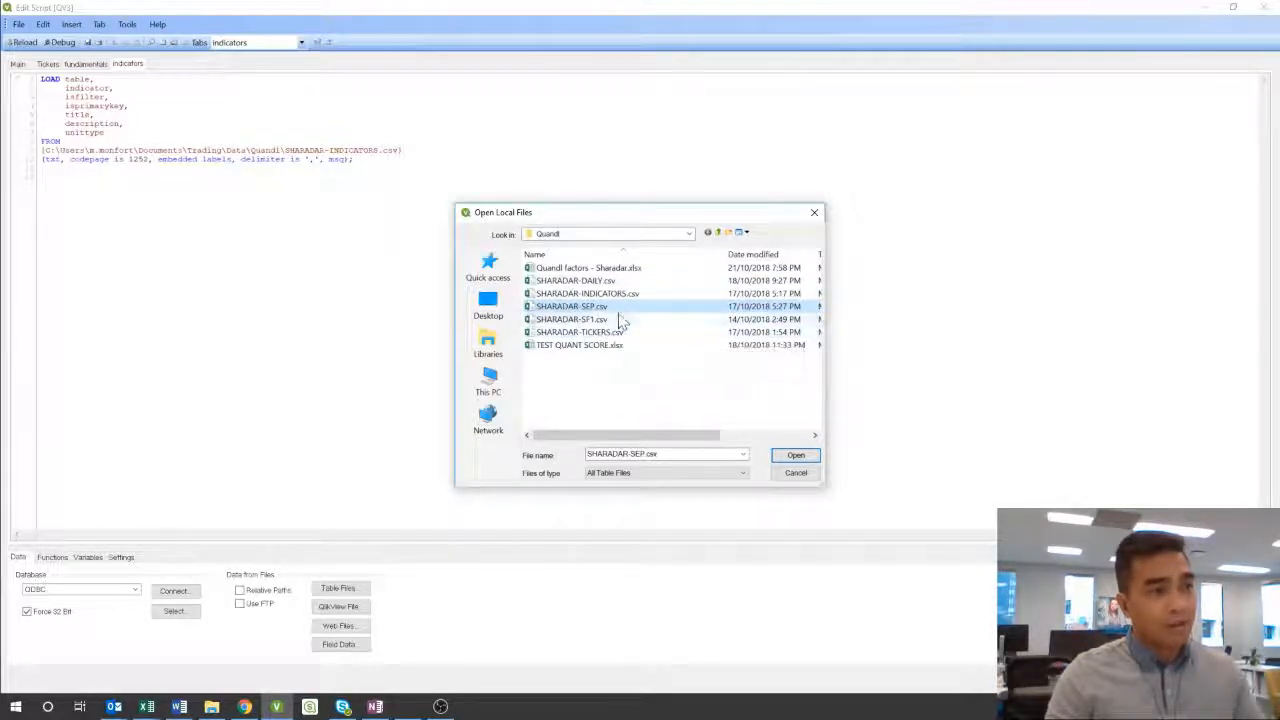
left_click(792, 459)
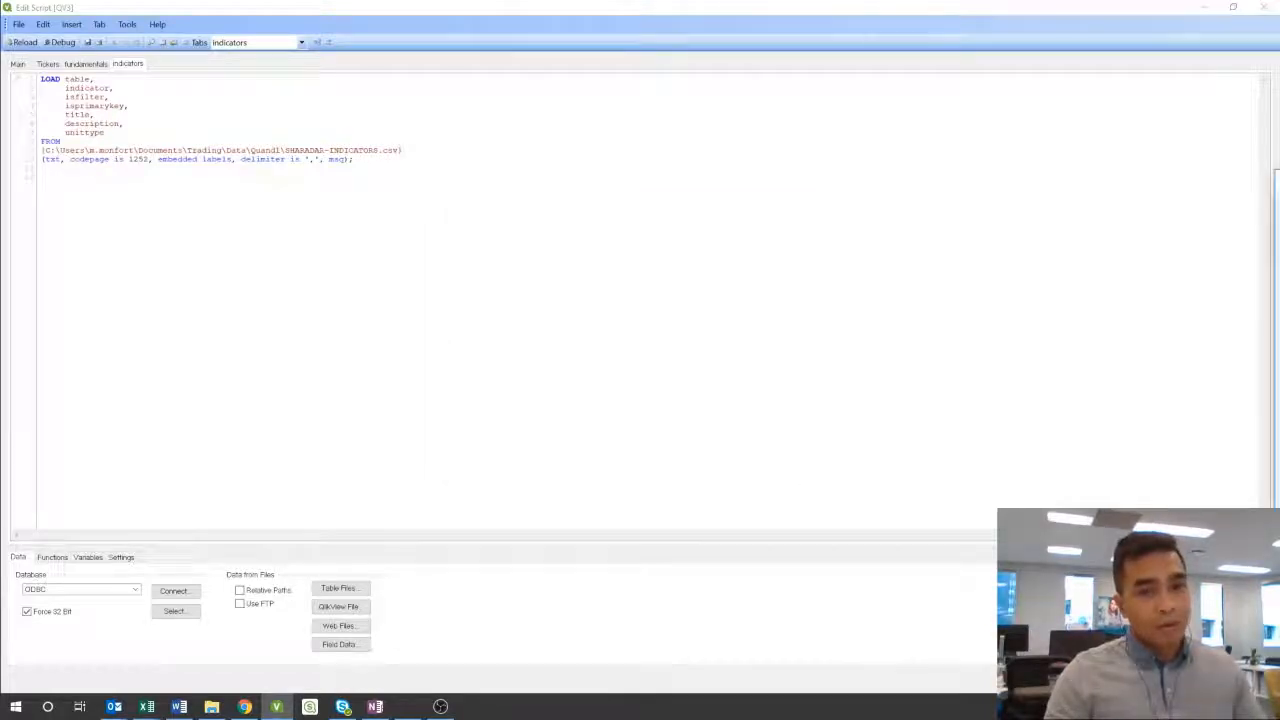
left_click_drag(1279, 190, 573, 208)
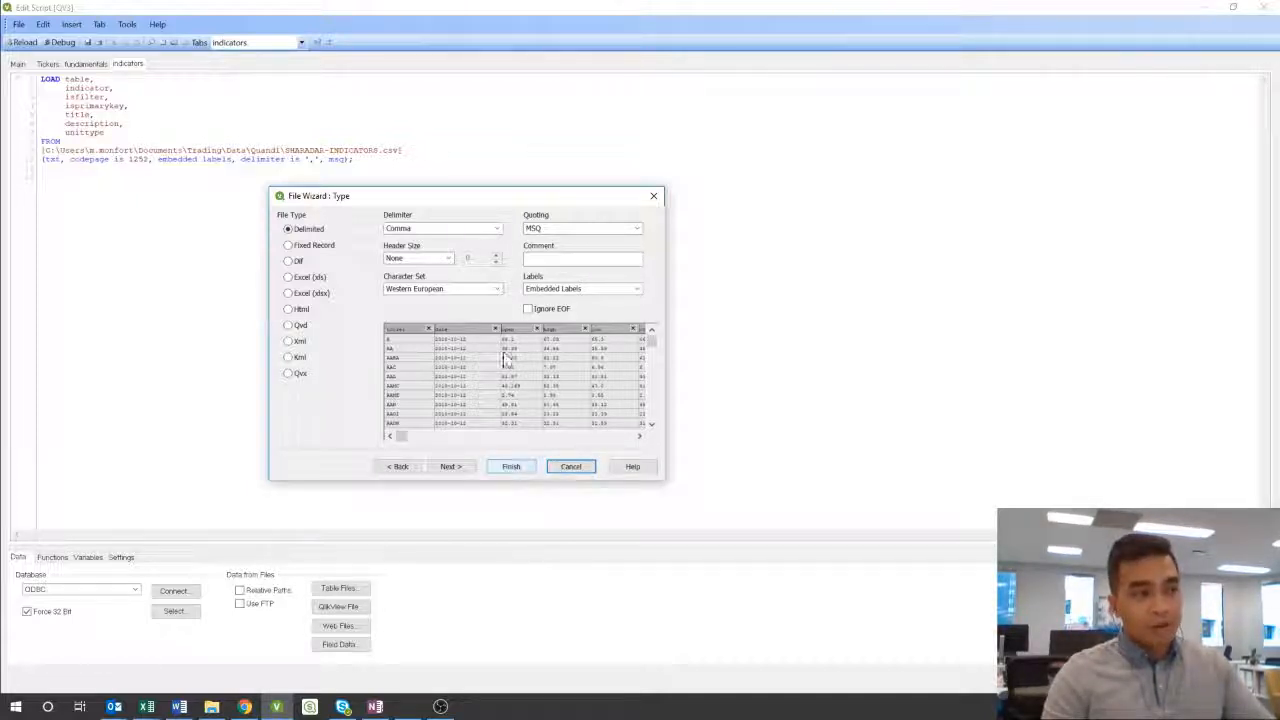
left_click(512, 467)
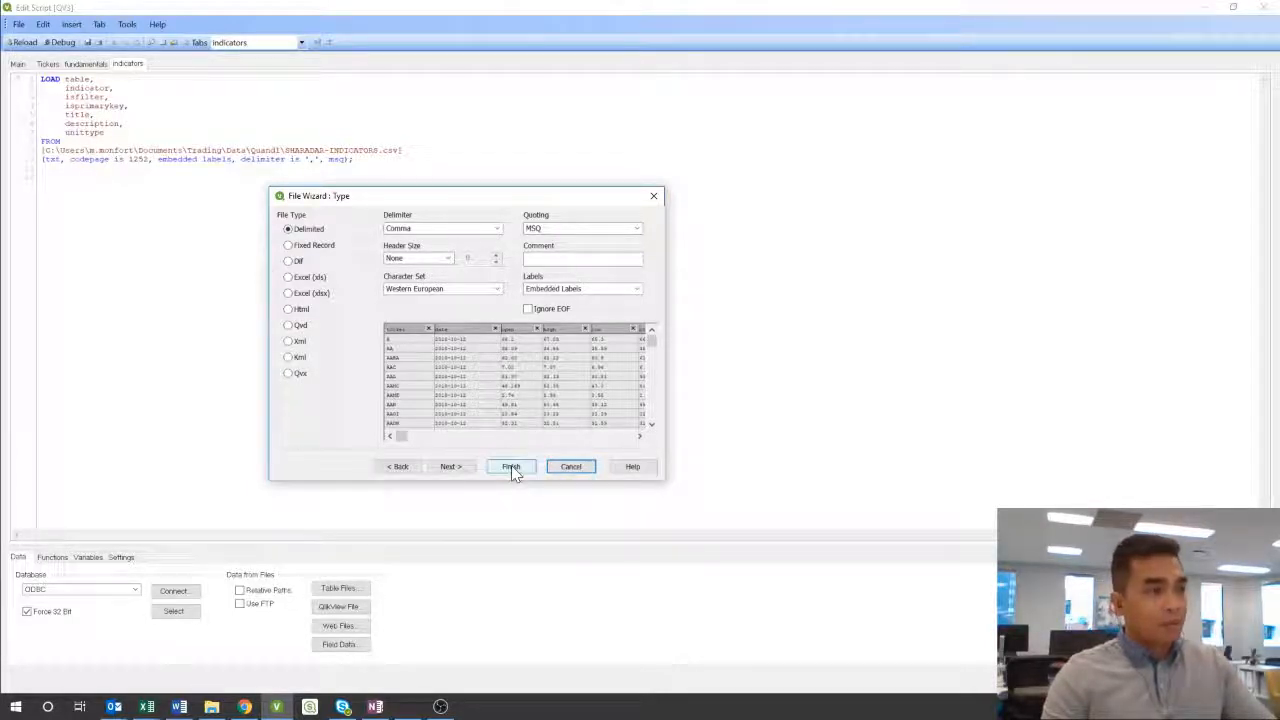
left_click(512, 467)
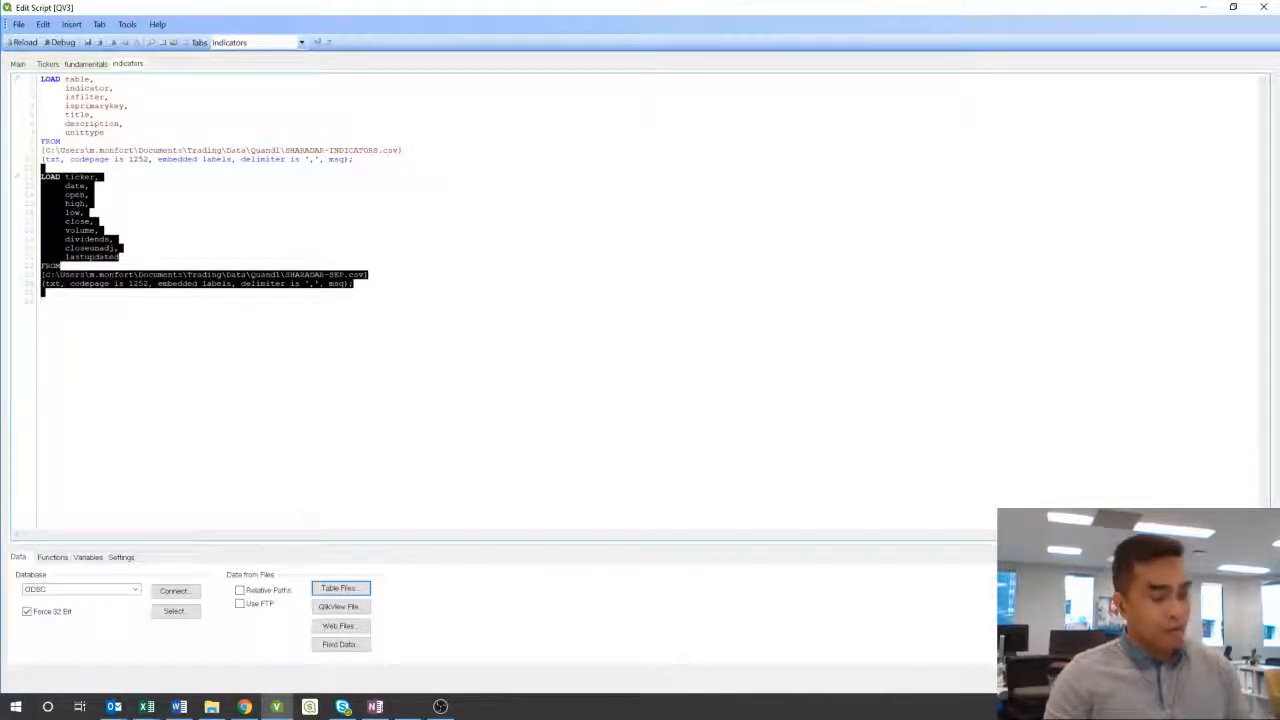
Move the SHARADAR-SEP.csv LOAD statement from the Indicators tab to a new script tab named share prices
key("ctrl+x")
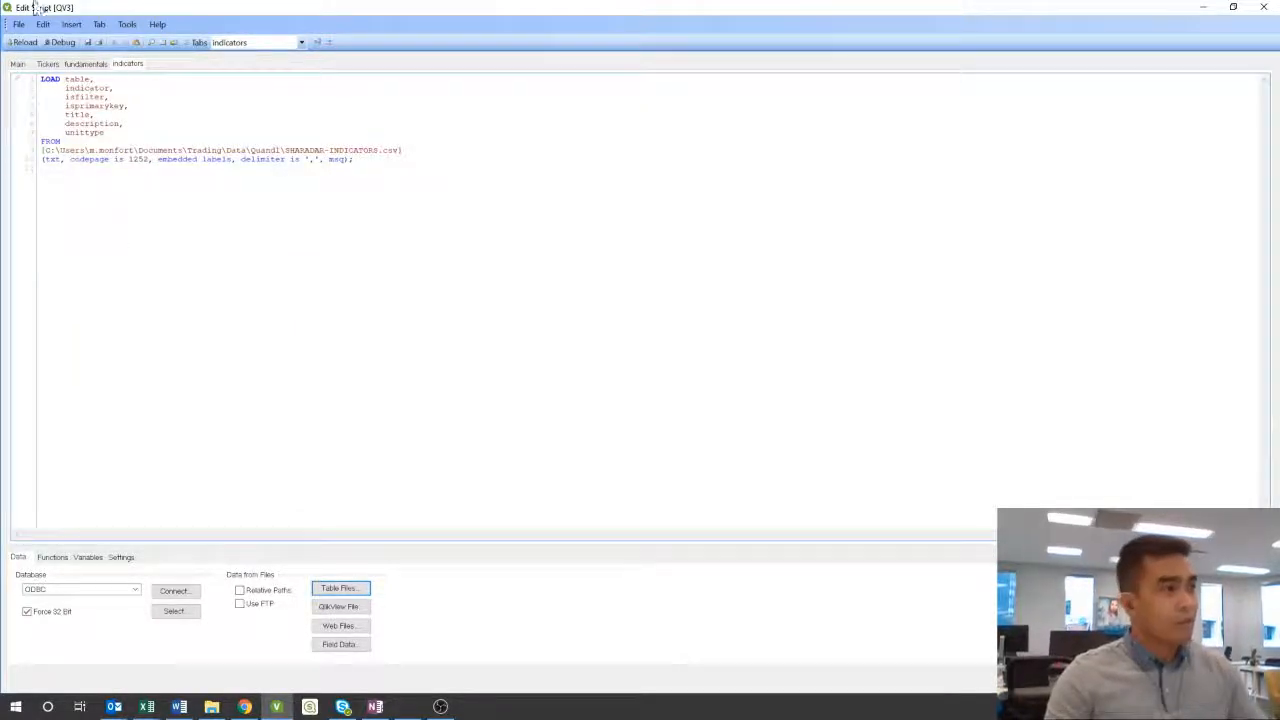
left_click(162, 42)
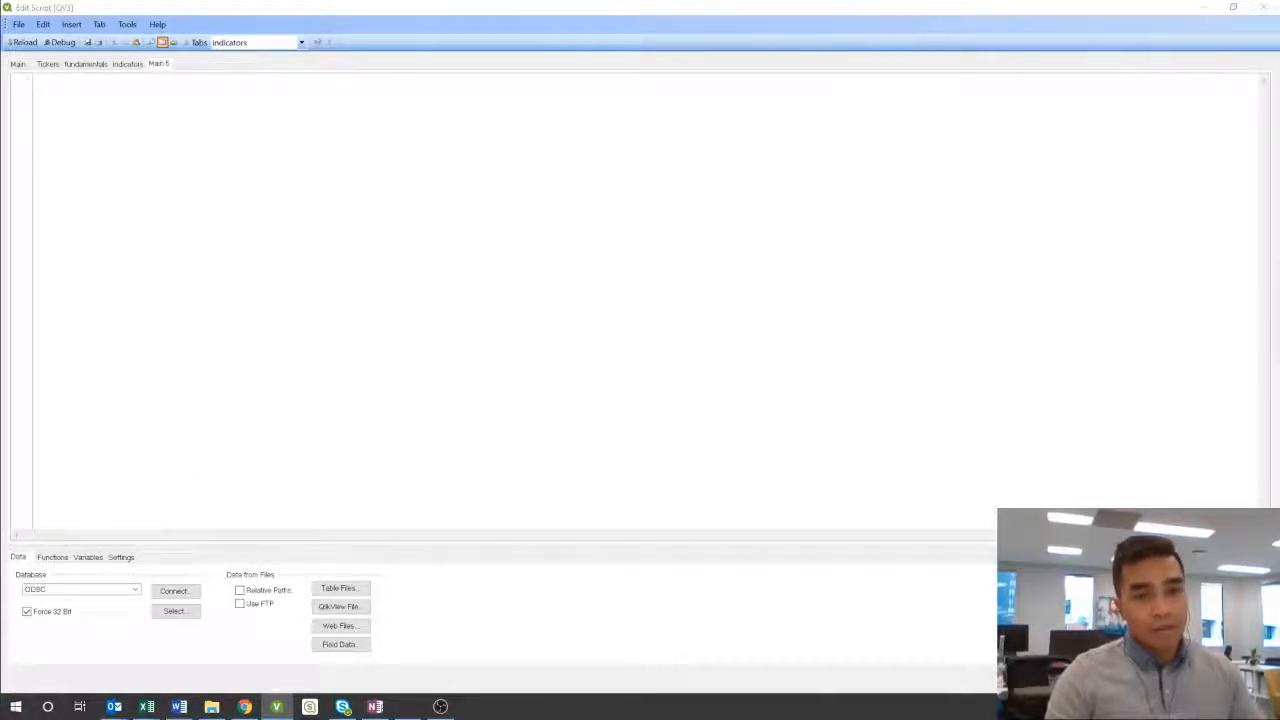
left_click_drag(453, 719, 453, 291)
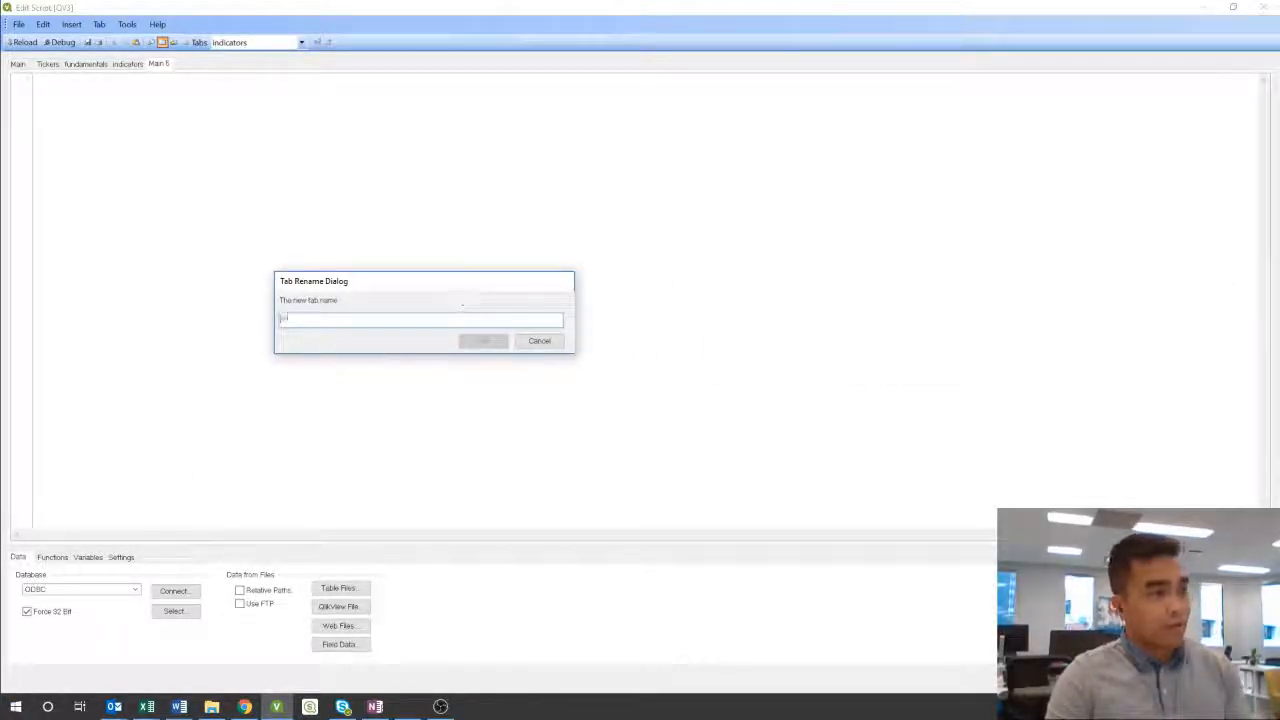
type("share prices")
key("Return")
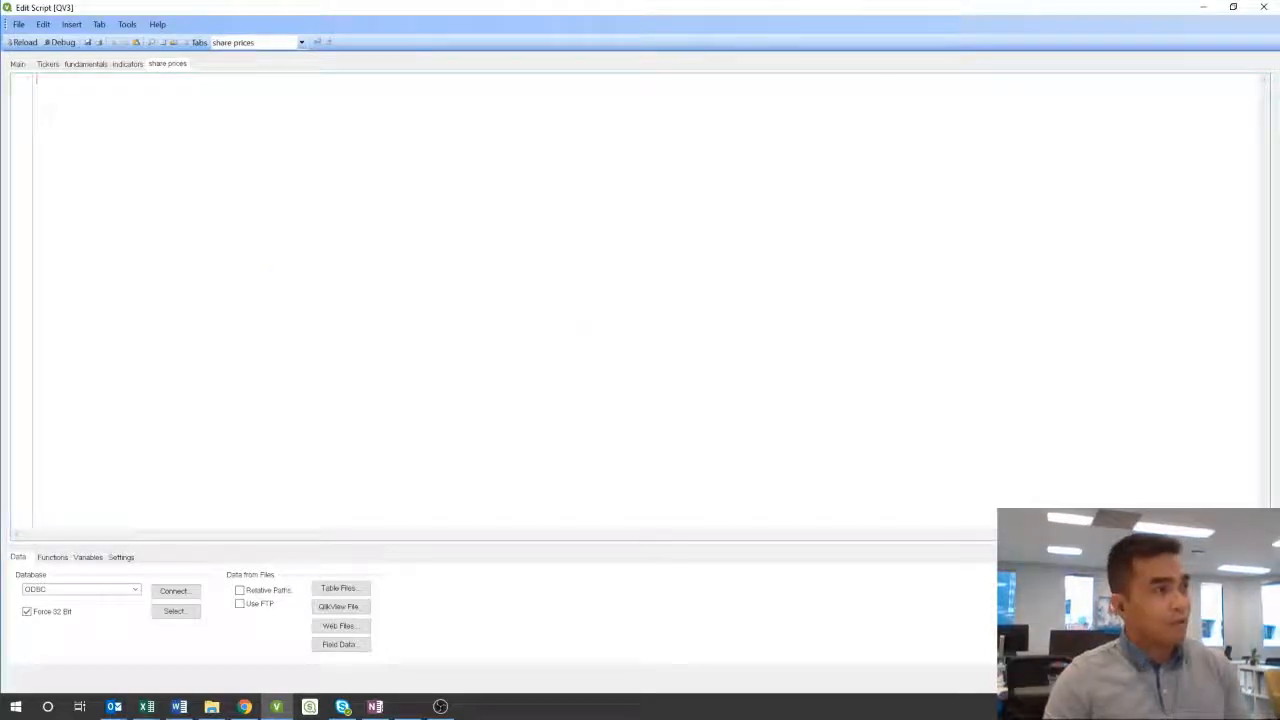
key("ctrl+v")
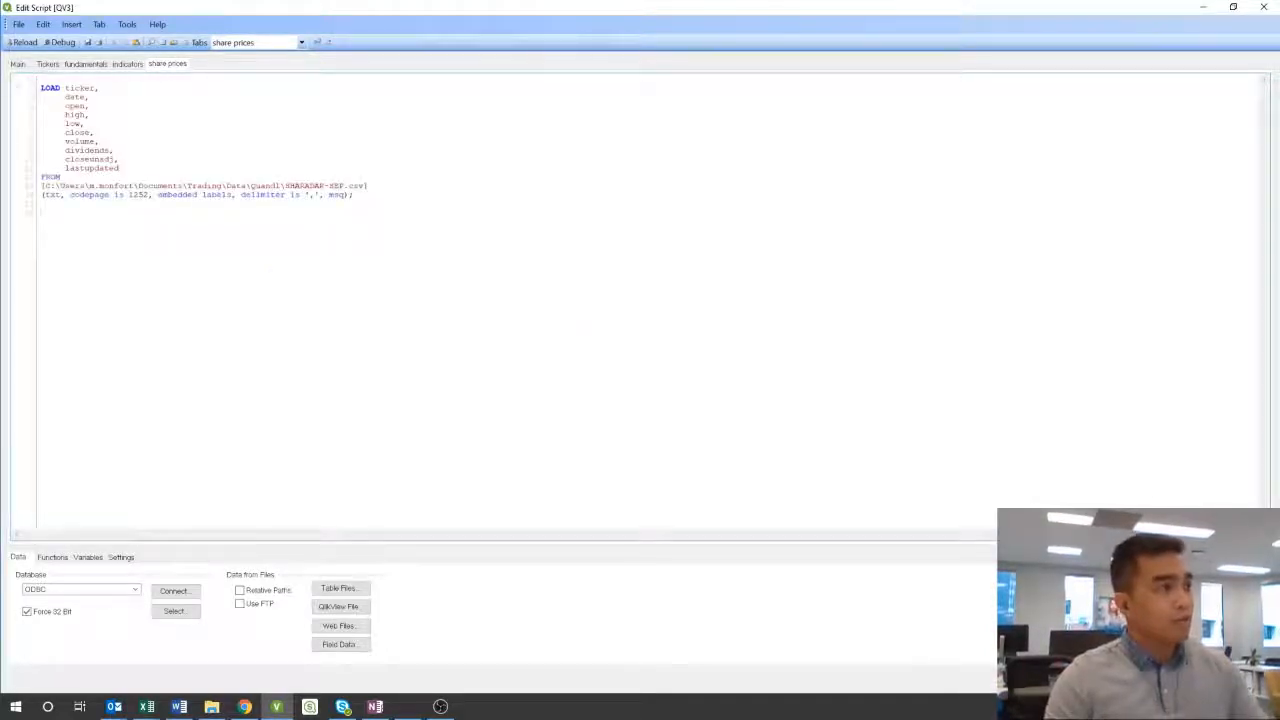
Review the indicators and fundamentals scripts, highlighting the fundamentals fields from accoci onward
left_click(129, 64)
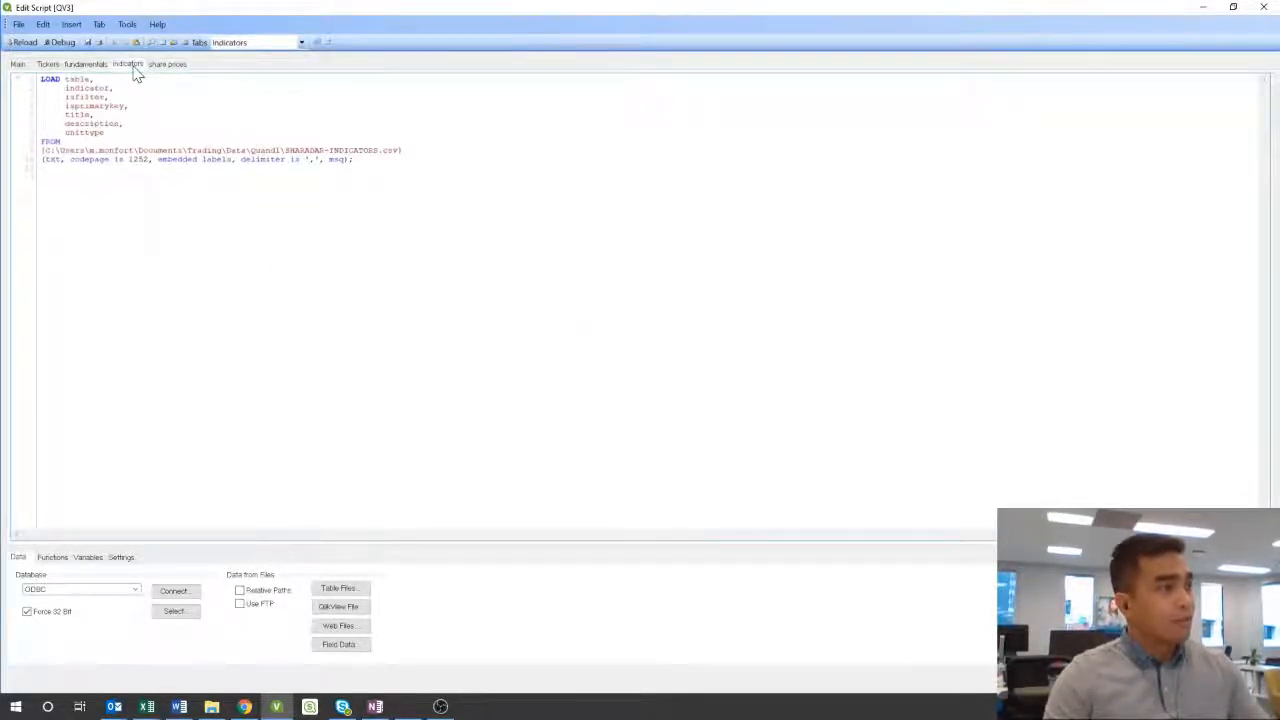
left_click(89, 66)
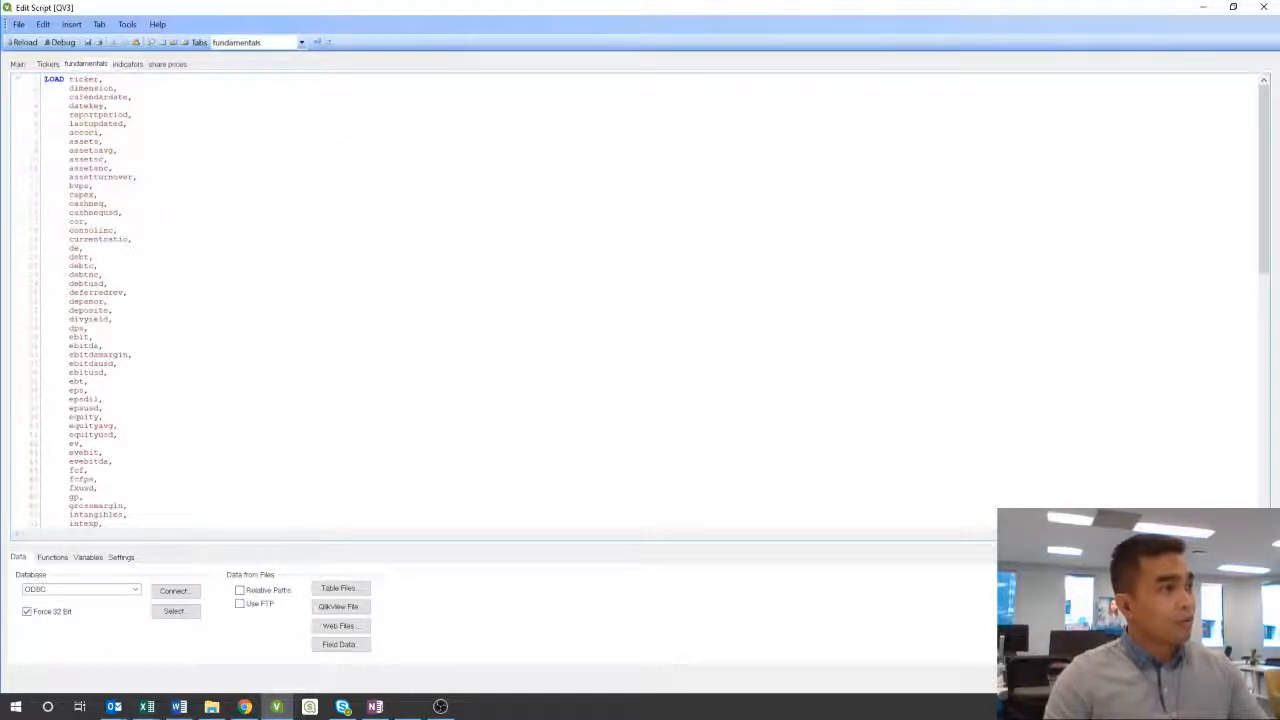
key("alt+Tab")
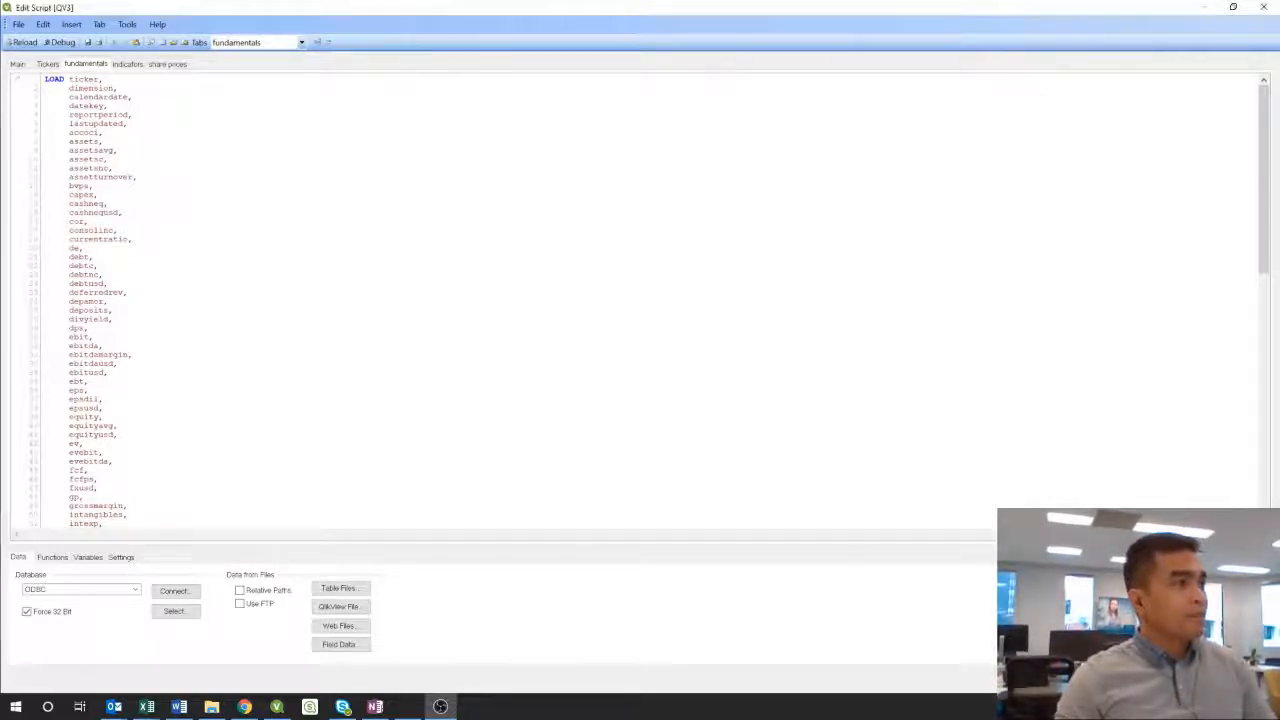
key("alt+Tab")
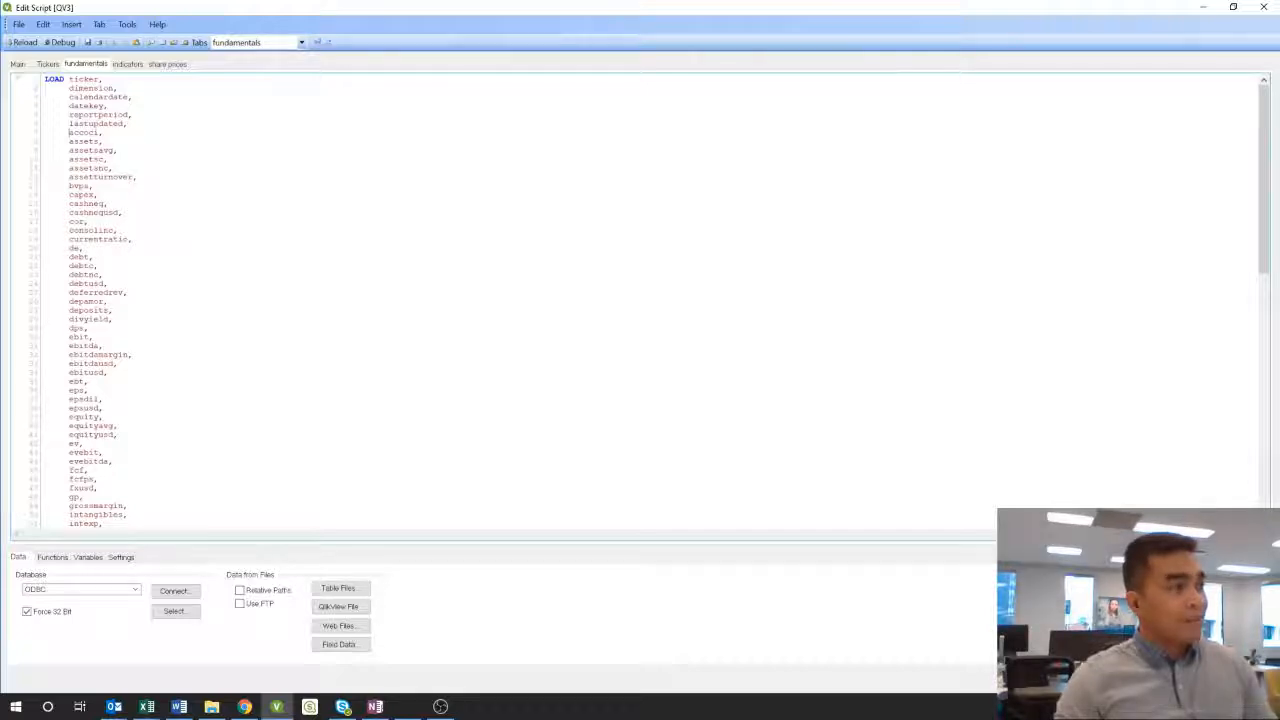
key("shift+Down")
key("shift+Down")
key("shift+Down")
key("shift+Down")
key("shift+Down")
key("shift+Down")
key("shift+Down")
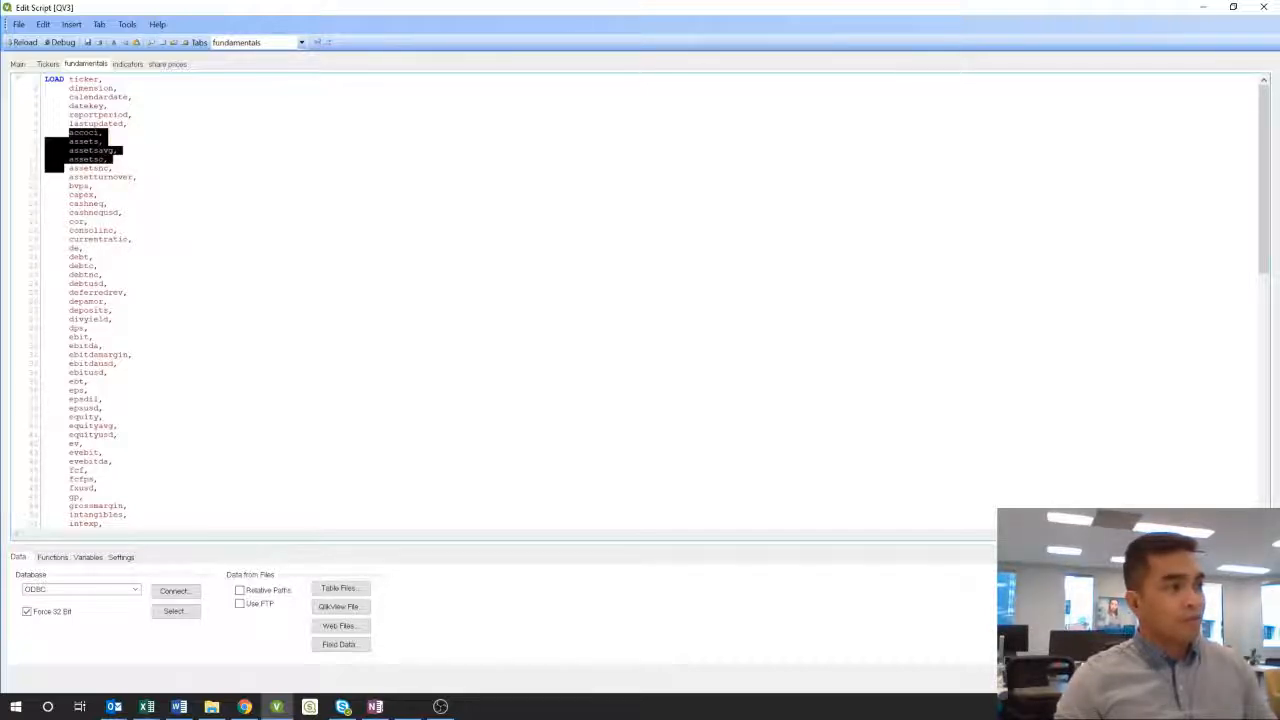
left_click(133, 177)
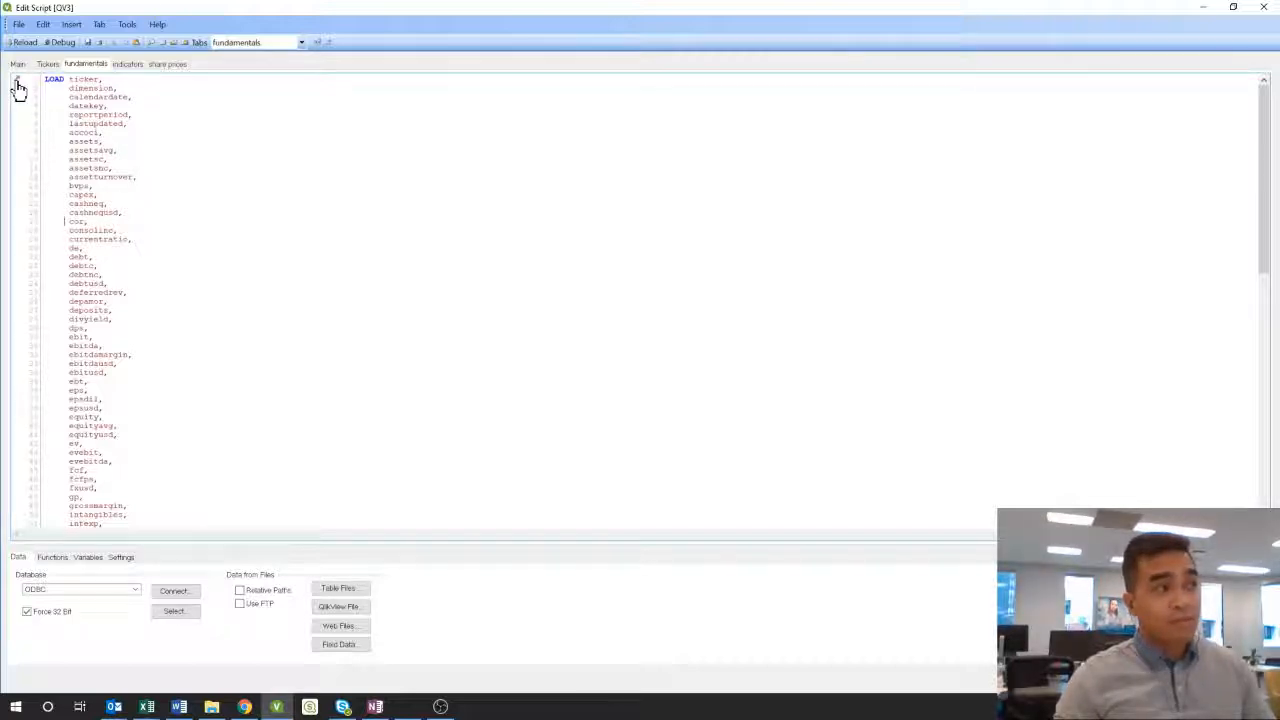
Reopen the fundamentals LOAD statement in the file wizard, widen the preview to examine its date and metric columns, and cancel
left_click(17, 83)
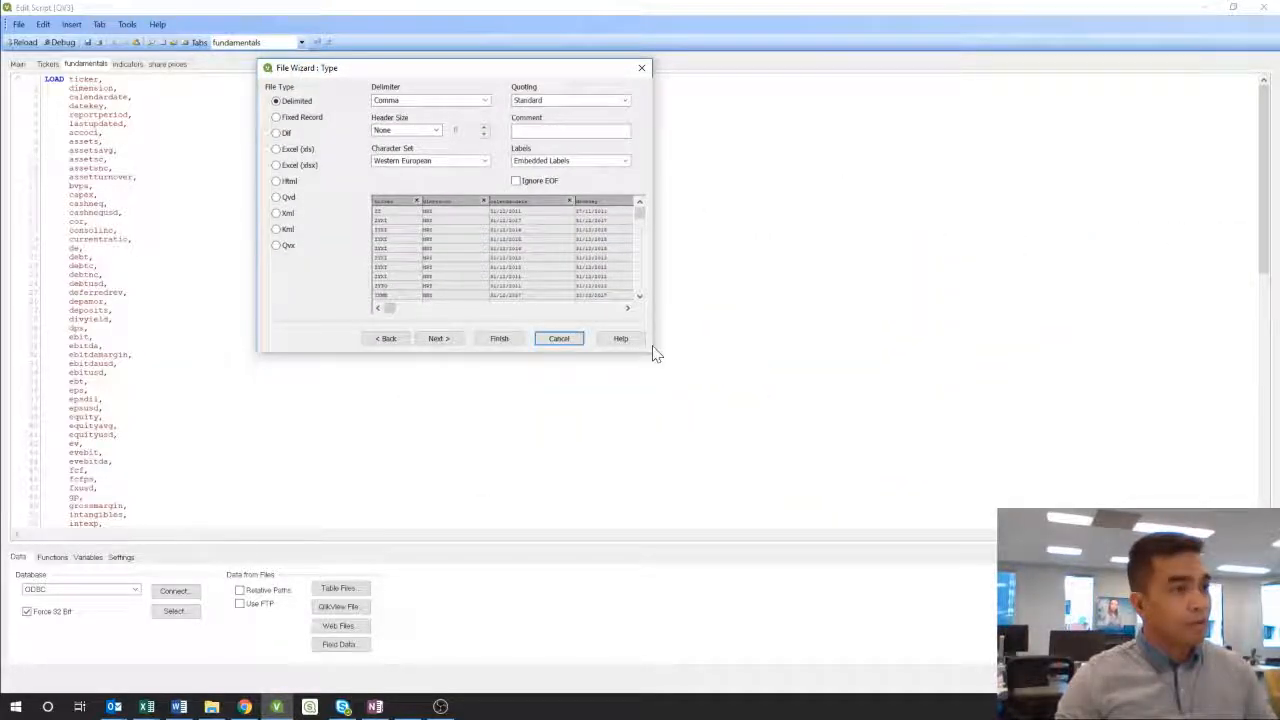
left_click_drag(652, 352, 946, 352)
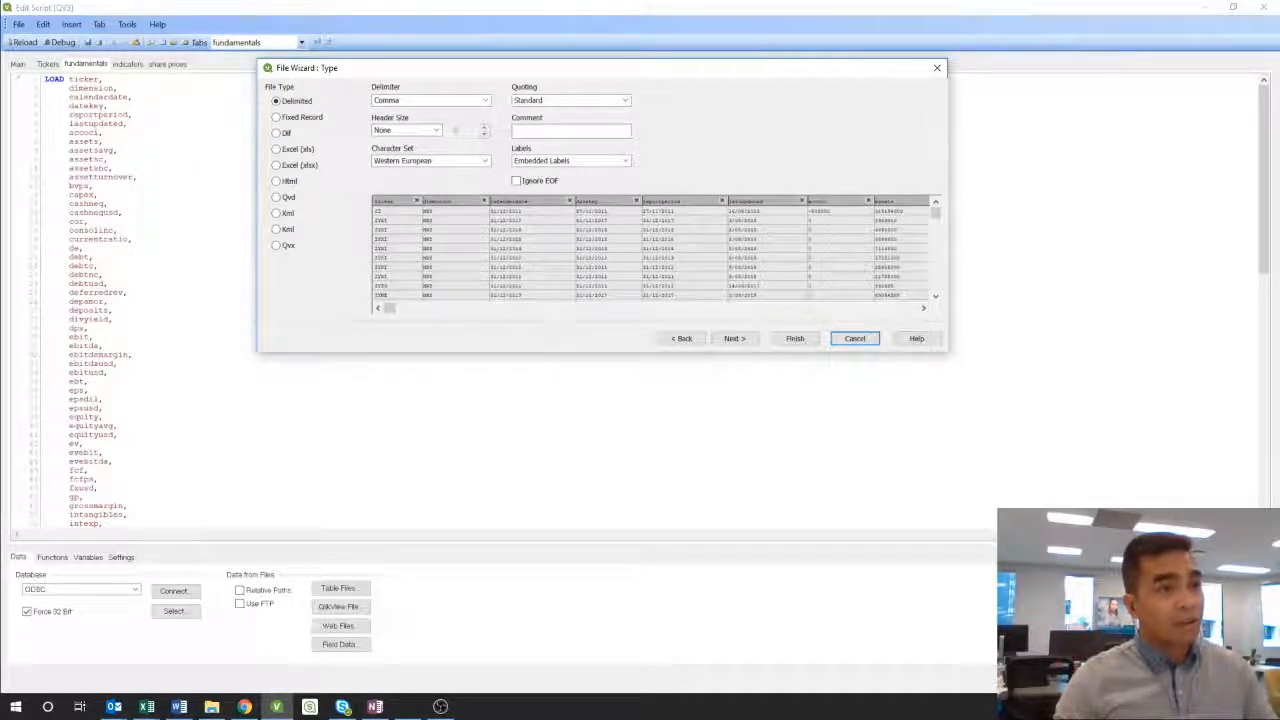
left_click_drag(390, 308, 398, 308)
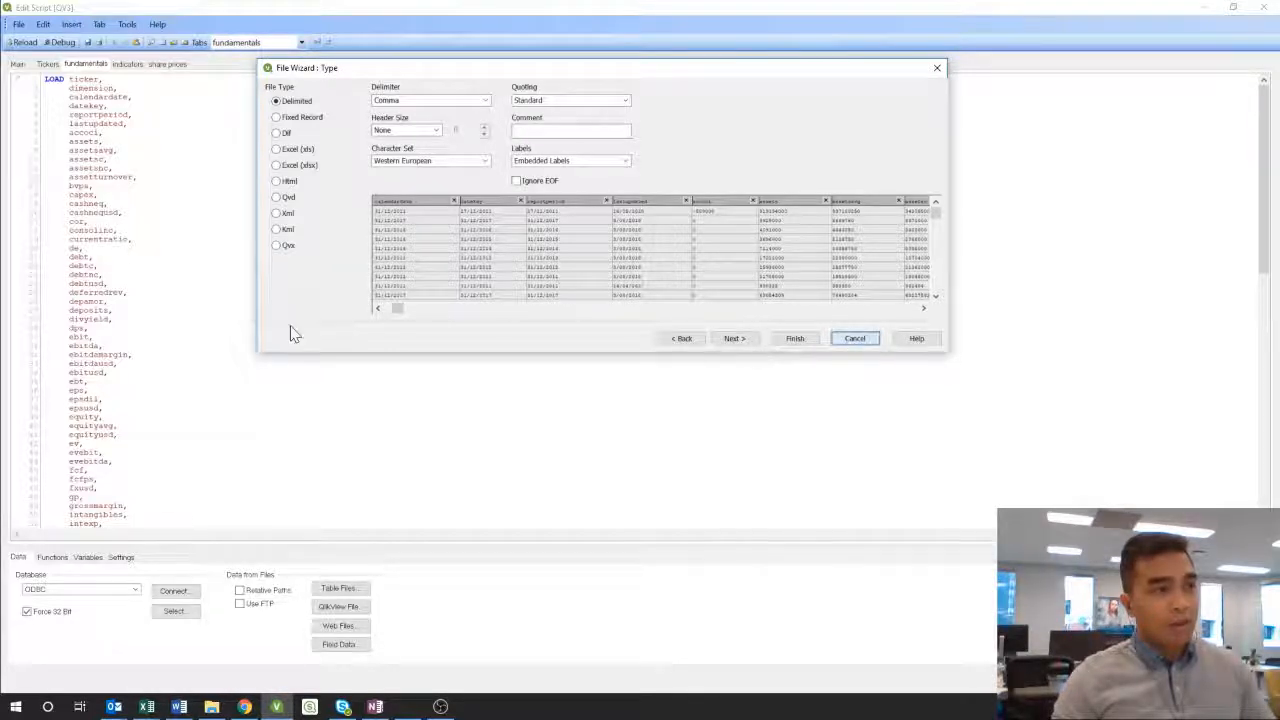
left_click(855, 339)
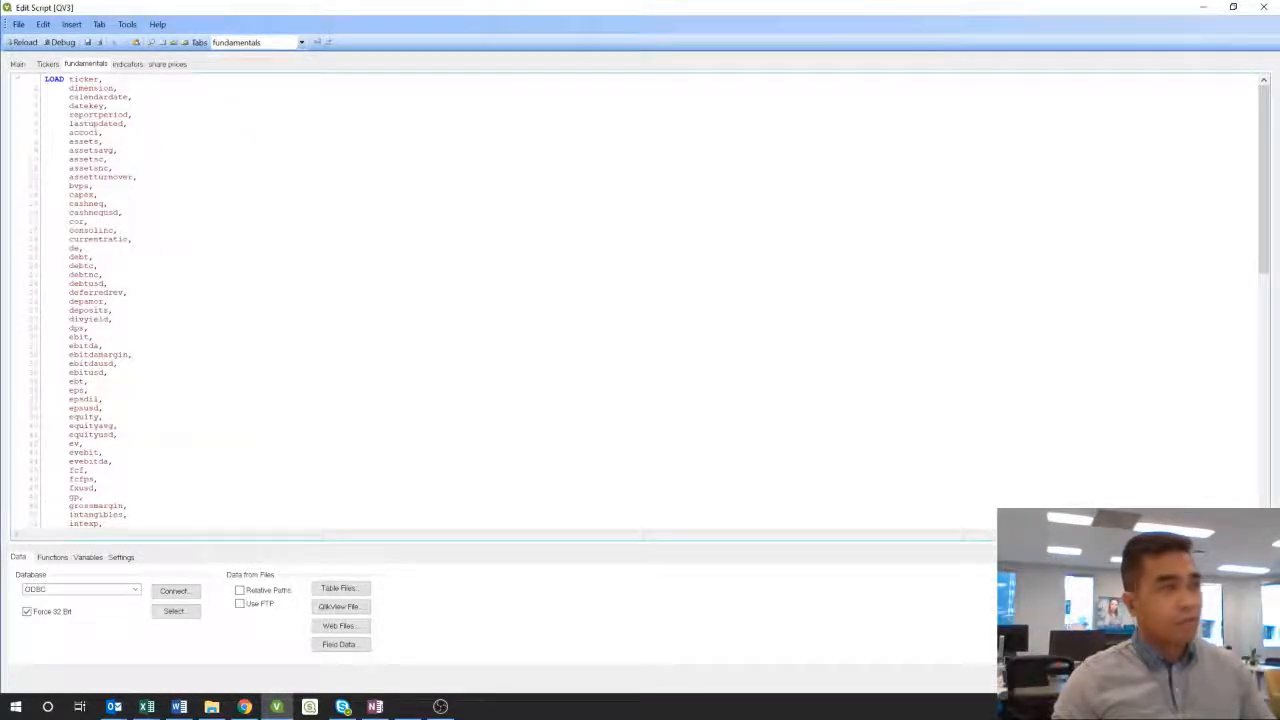
Delete the entire fundamentals script and reopen SHARADAR-SF1.csv in the table file wizard
key("ctrl+a")
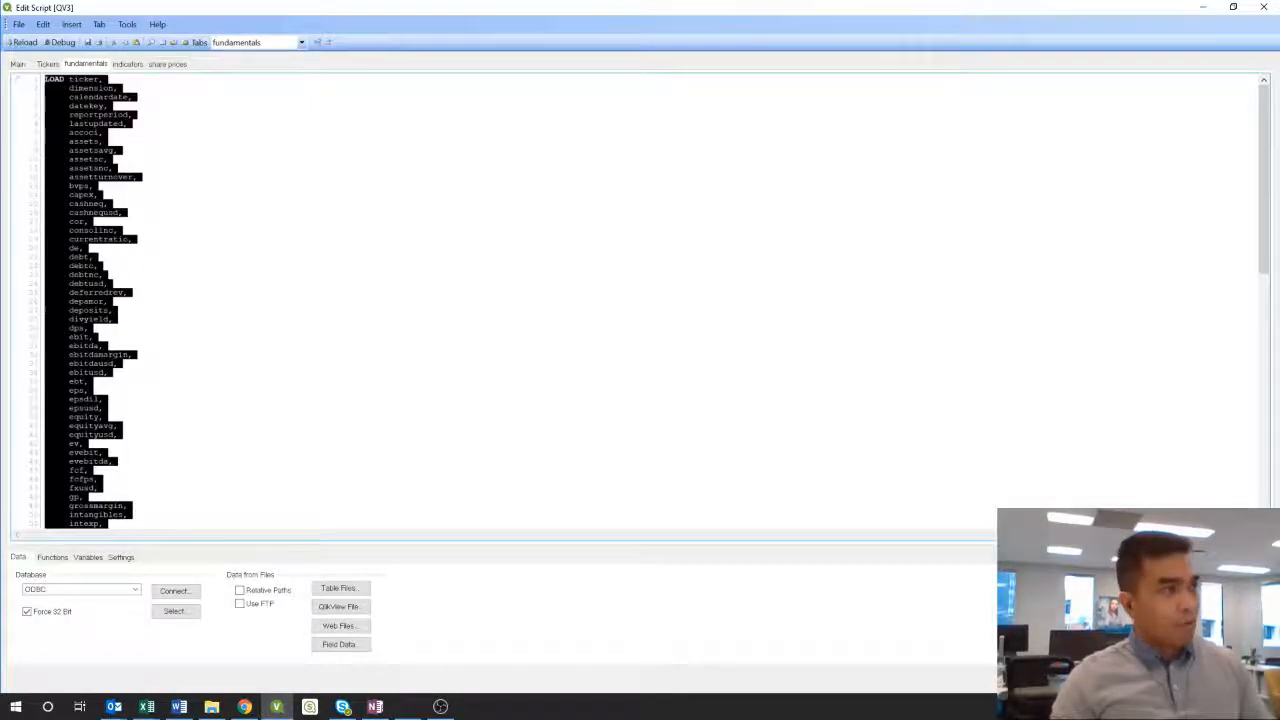
key("Delete")
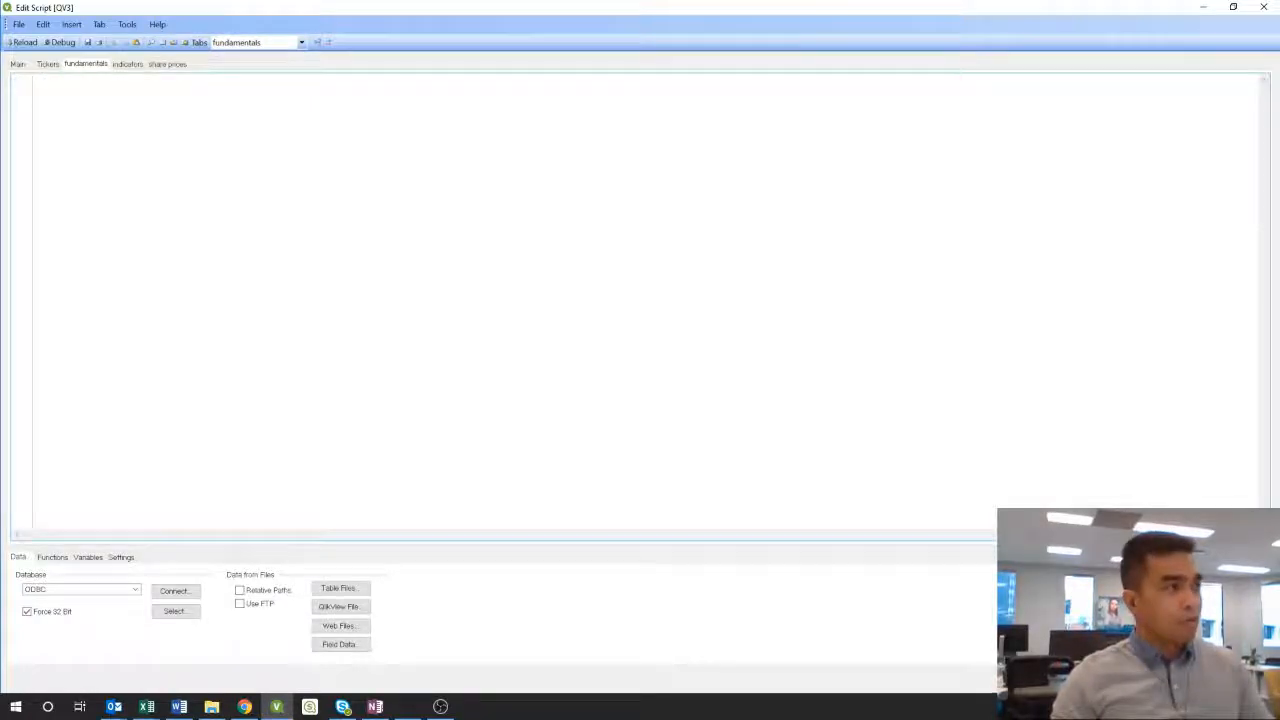
left_click(344, 589)
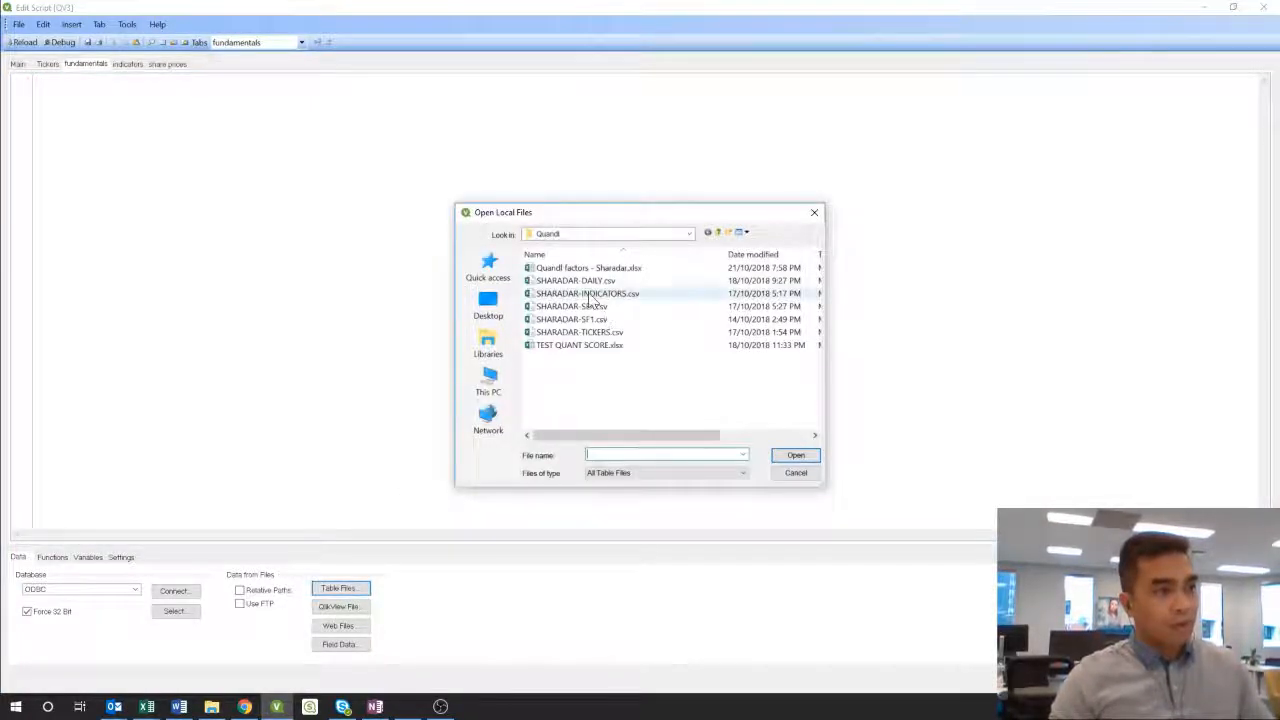
left_click(592, 318)
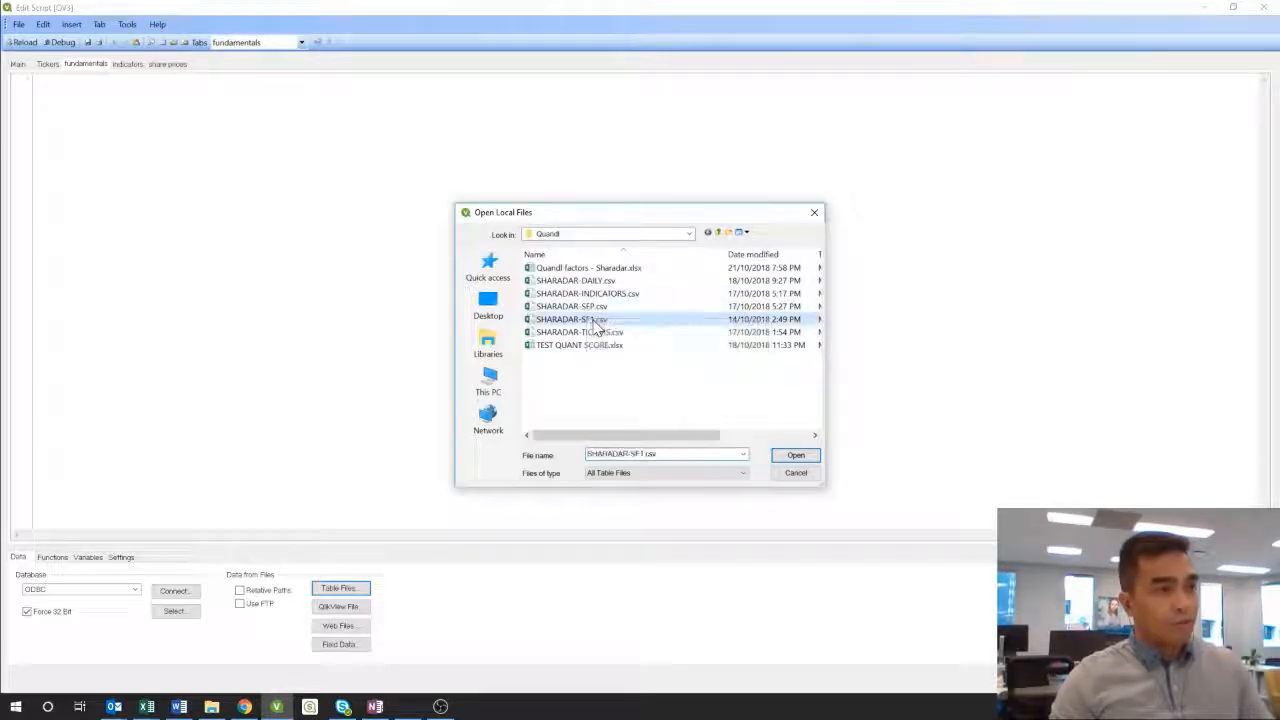
left_click(795, 456)
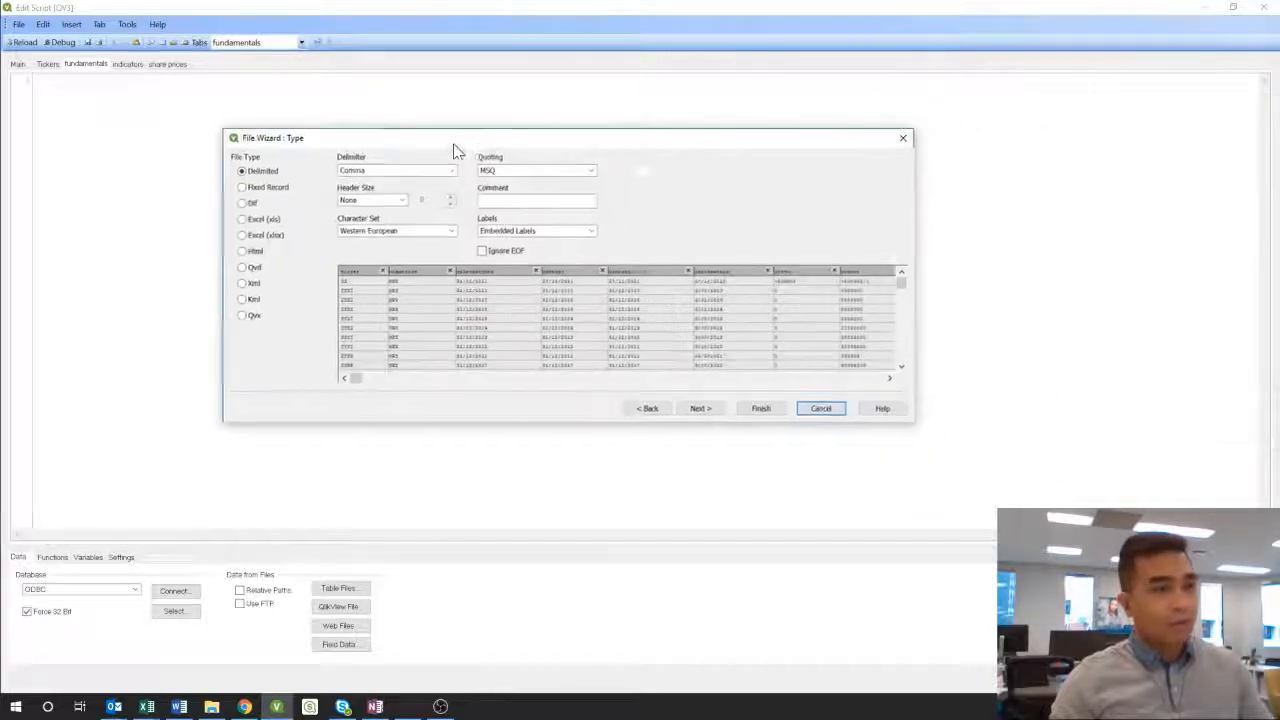
left_click_drag(451, 149, 318, 170)
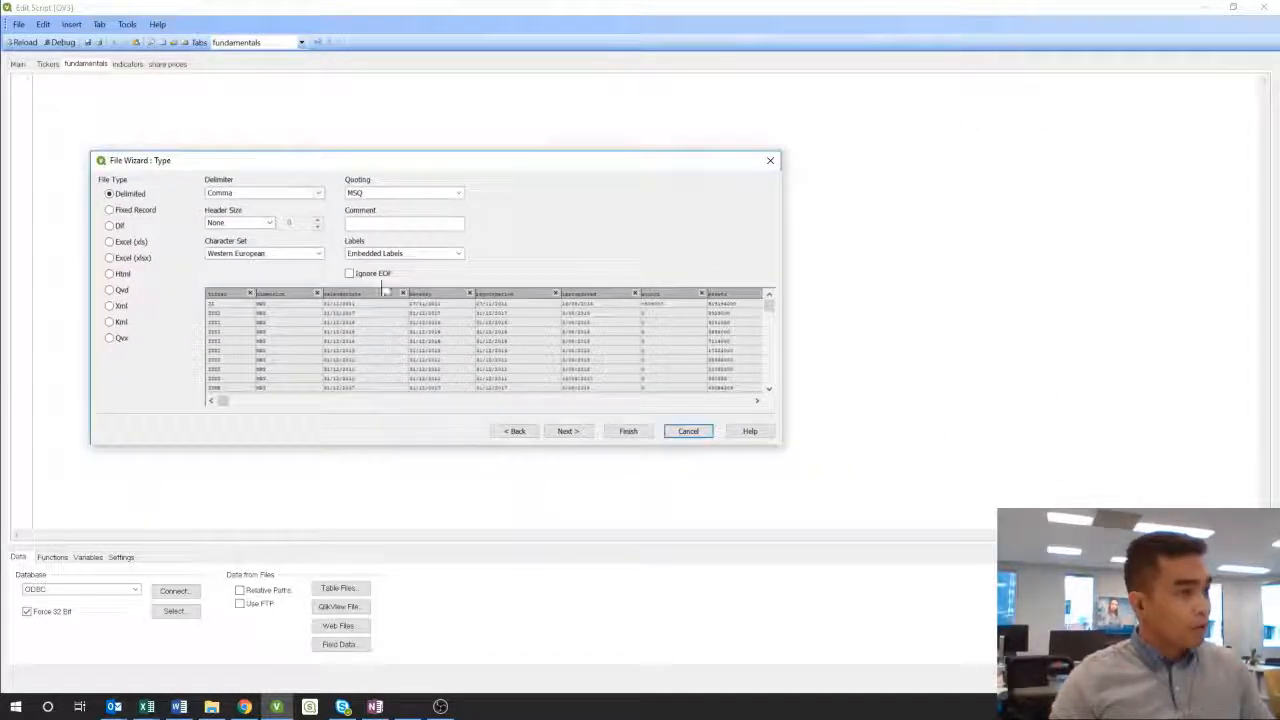
Advance the wizard past the transformation page, open the Crosstable settings and examine which columns precede the metric fields
left_click(566, 431)
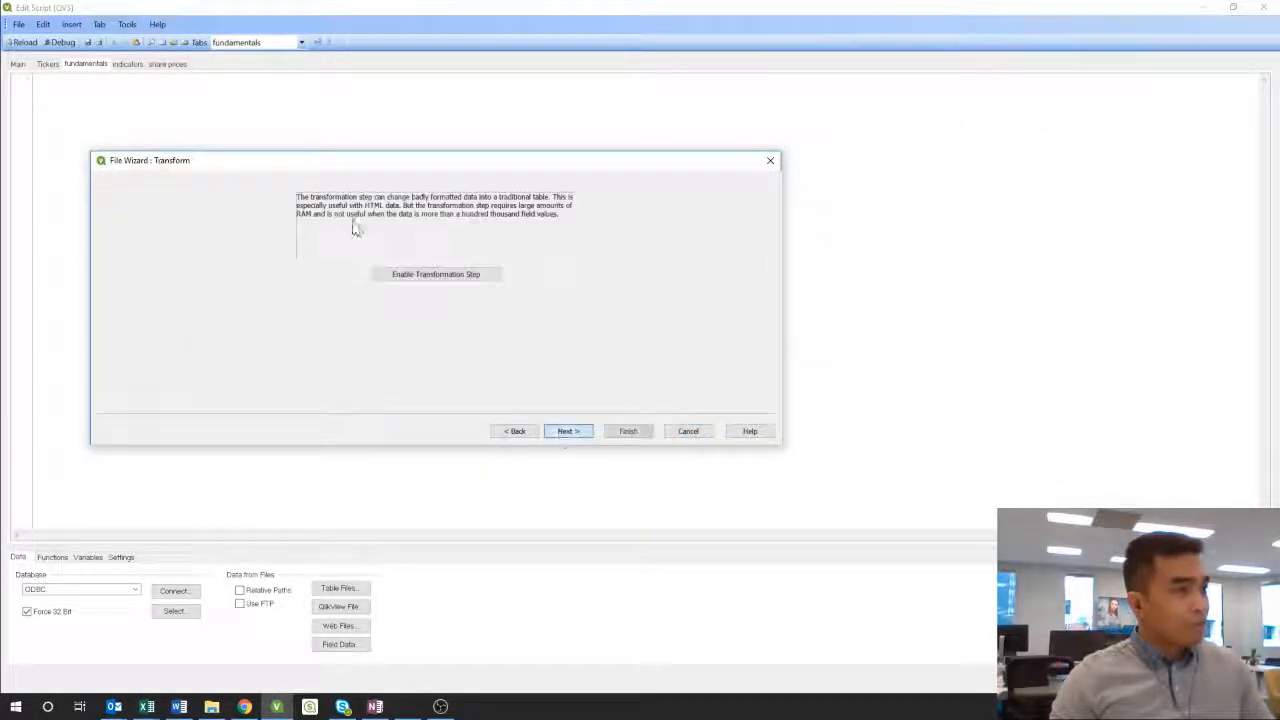
left_click(402, 277)
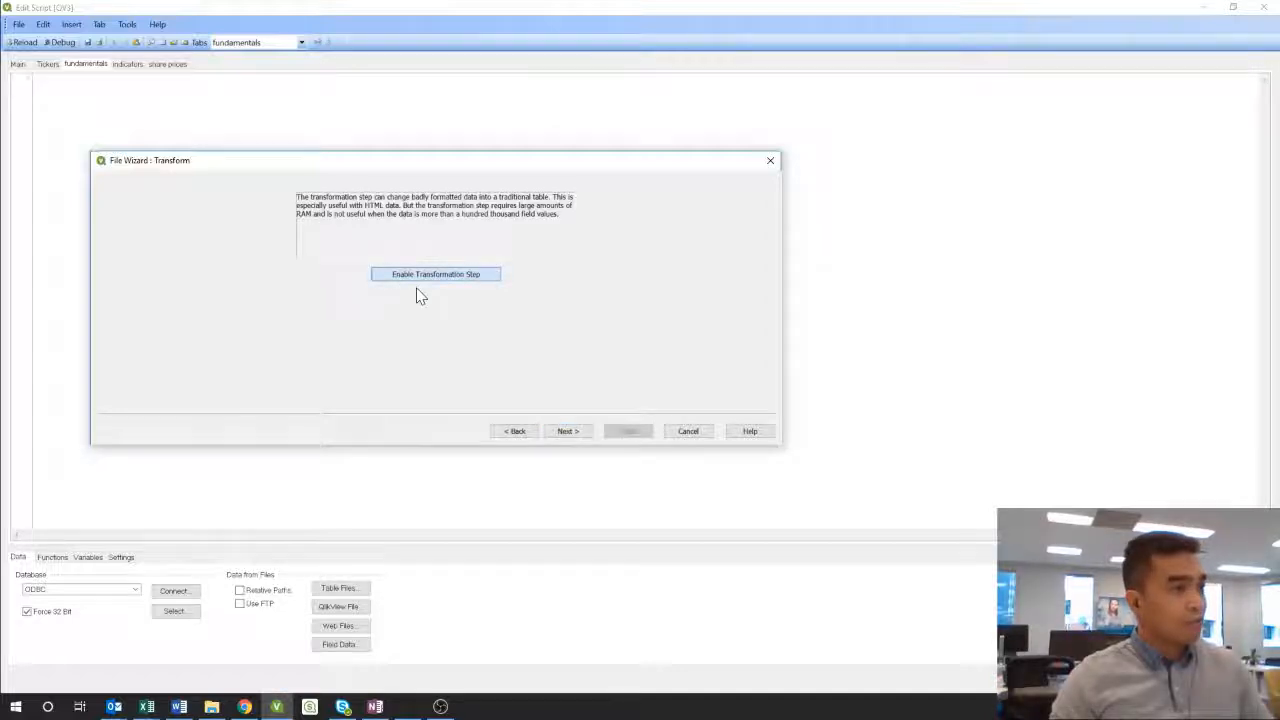
left_click(567, 431)
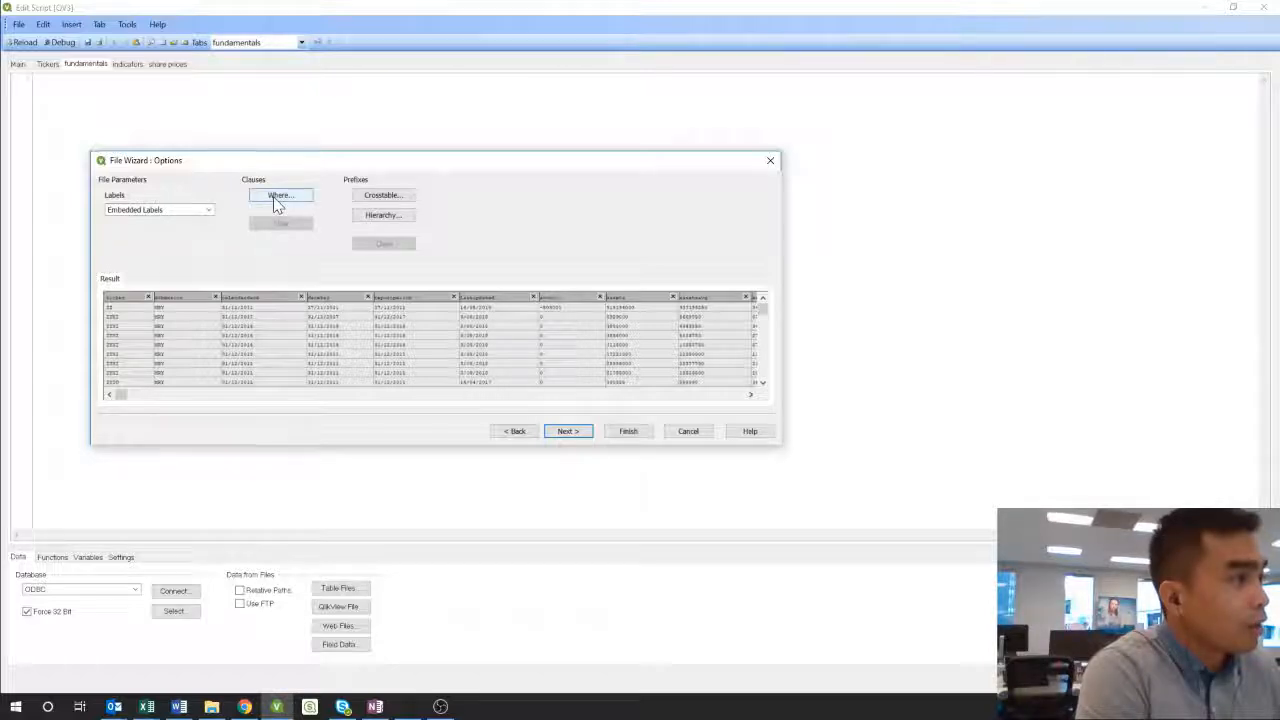
left_click(381, 198)
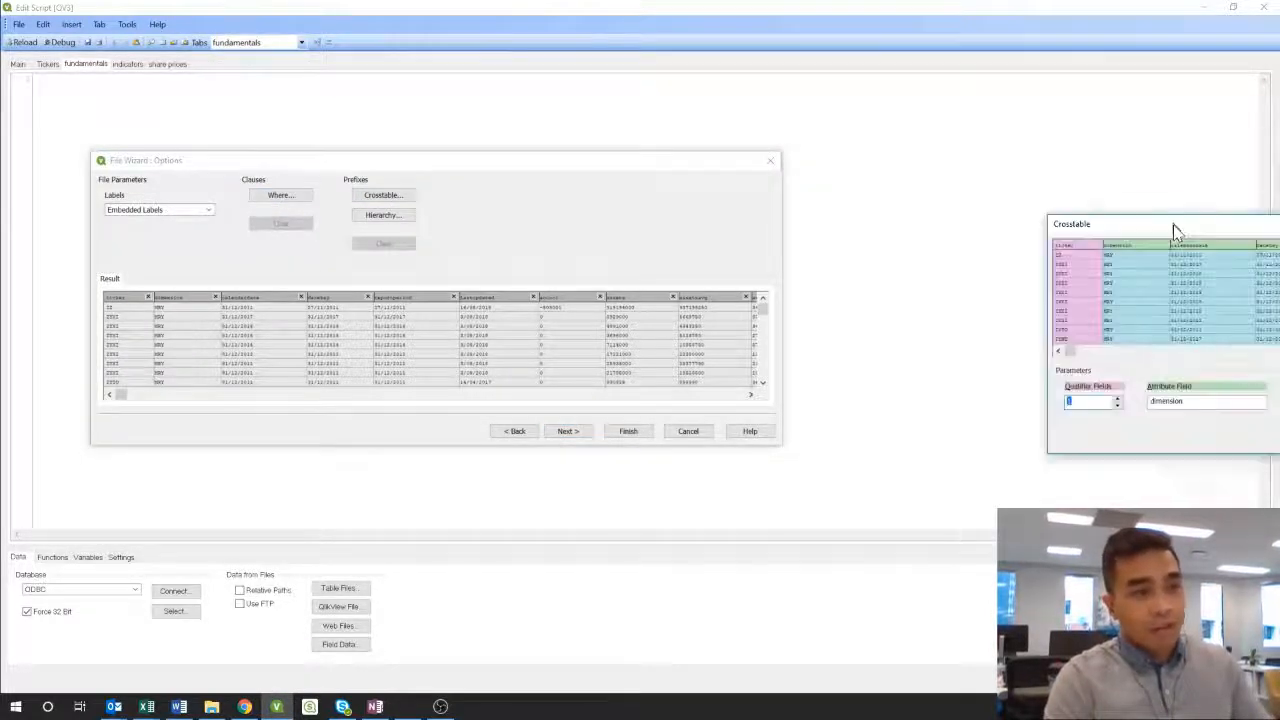
left_click_drag(1173, 225, 520, 234)
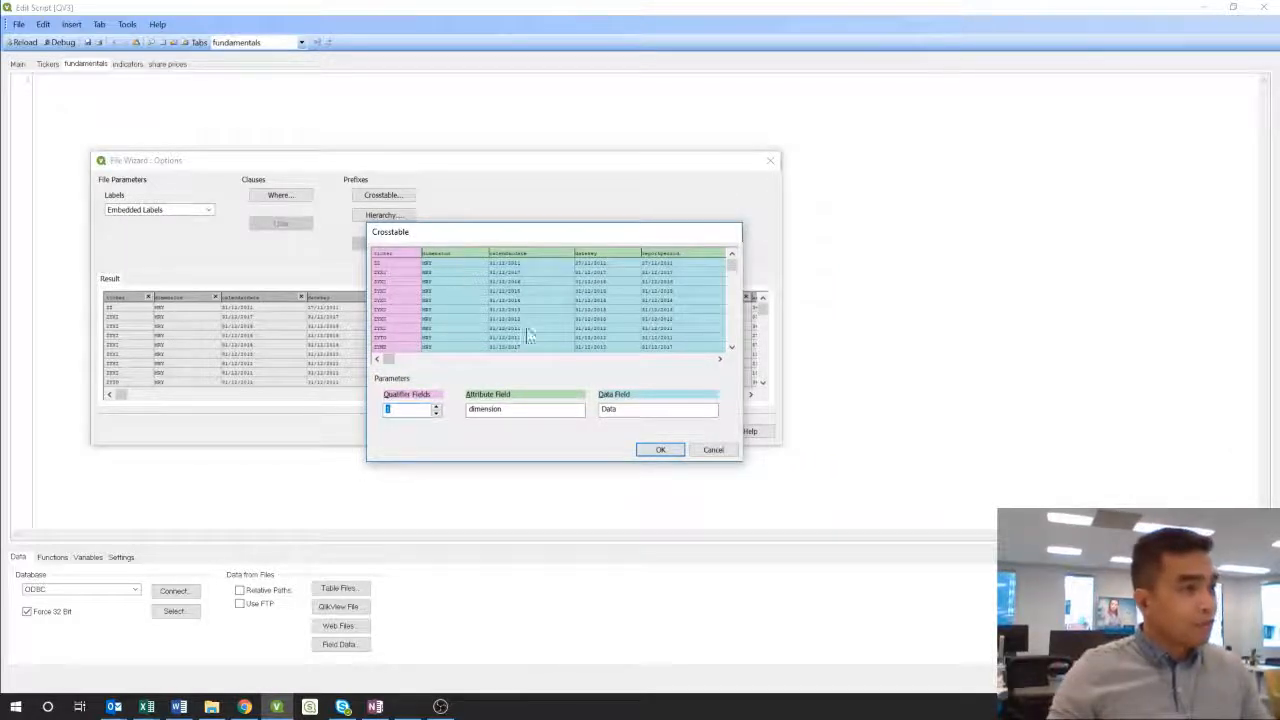
left_click(719, 358)
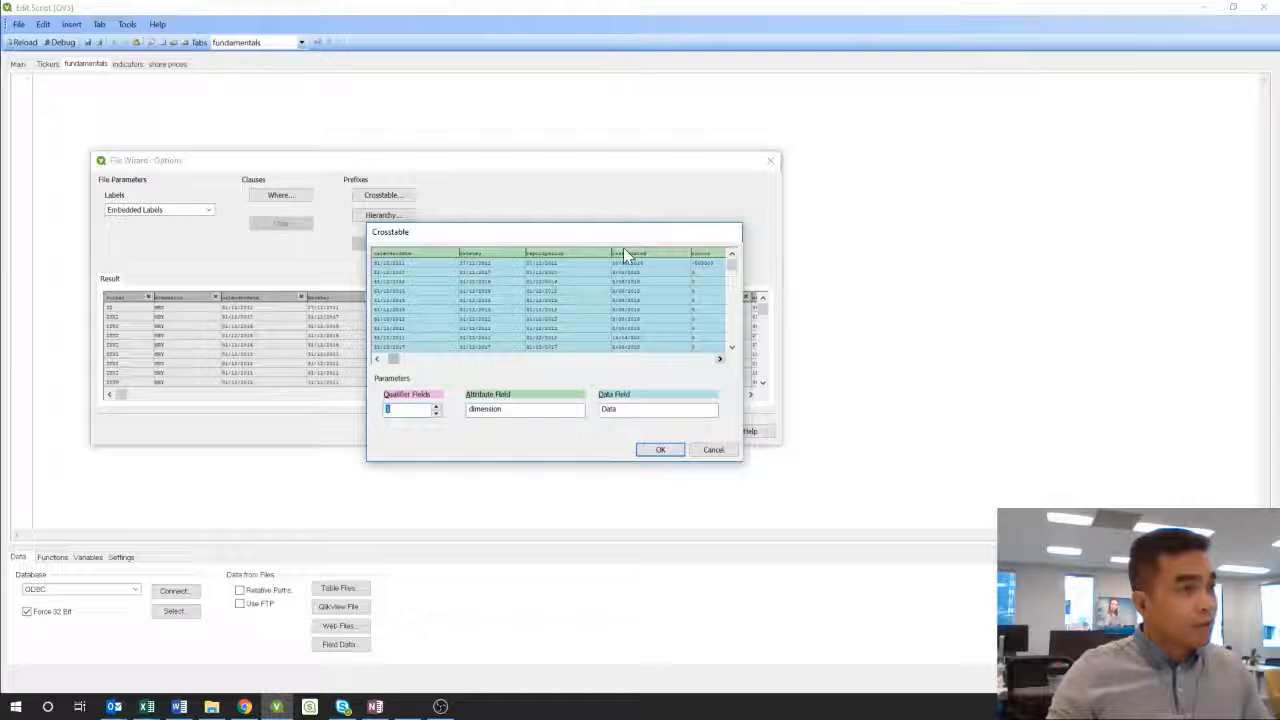
left_click(719, 358)
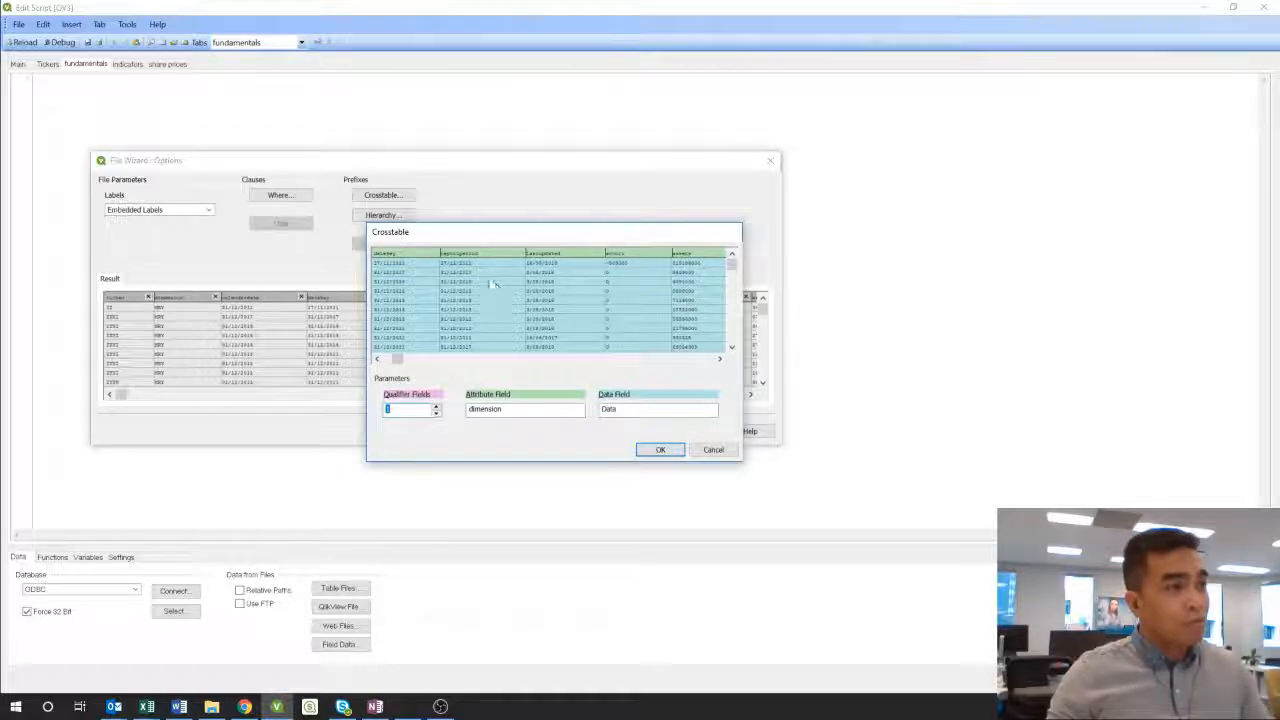
left_click(643, 360)
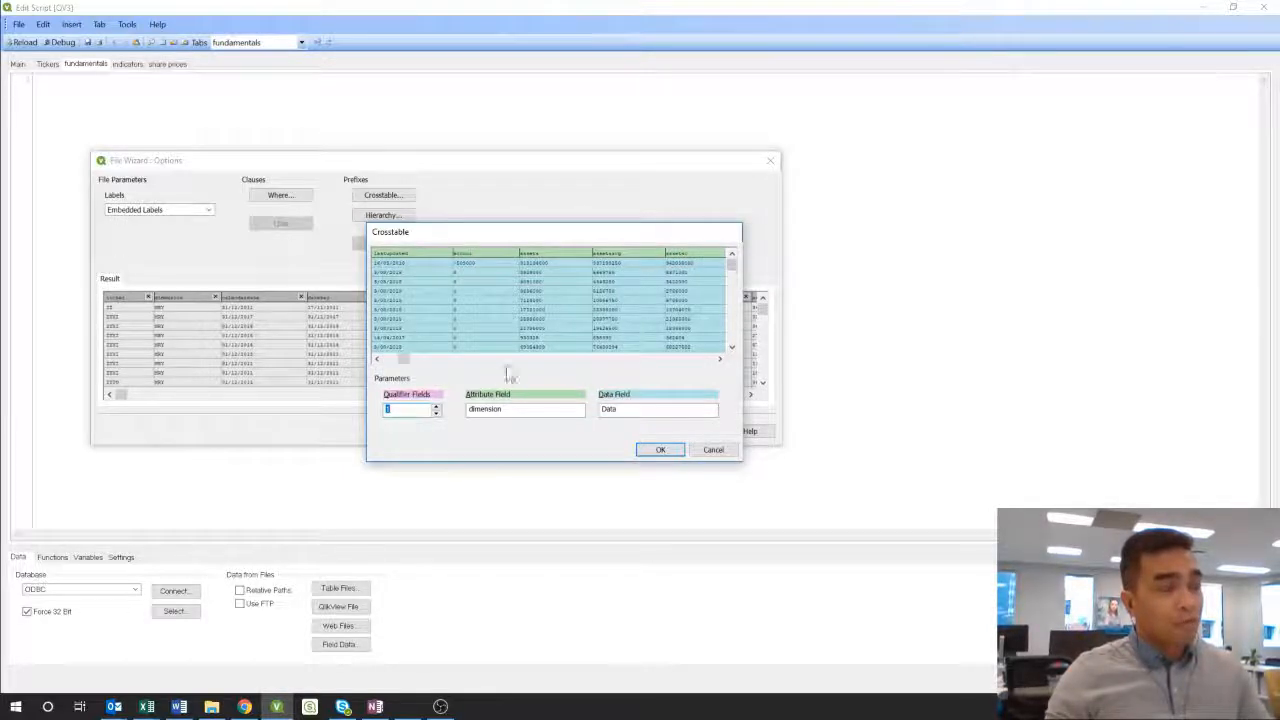
left_click_drag(404, 359, 372, 368)
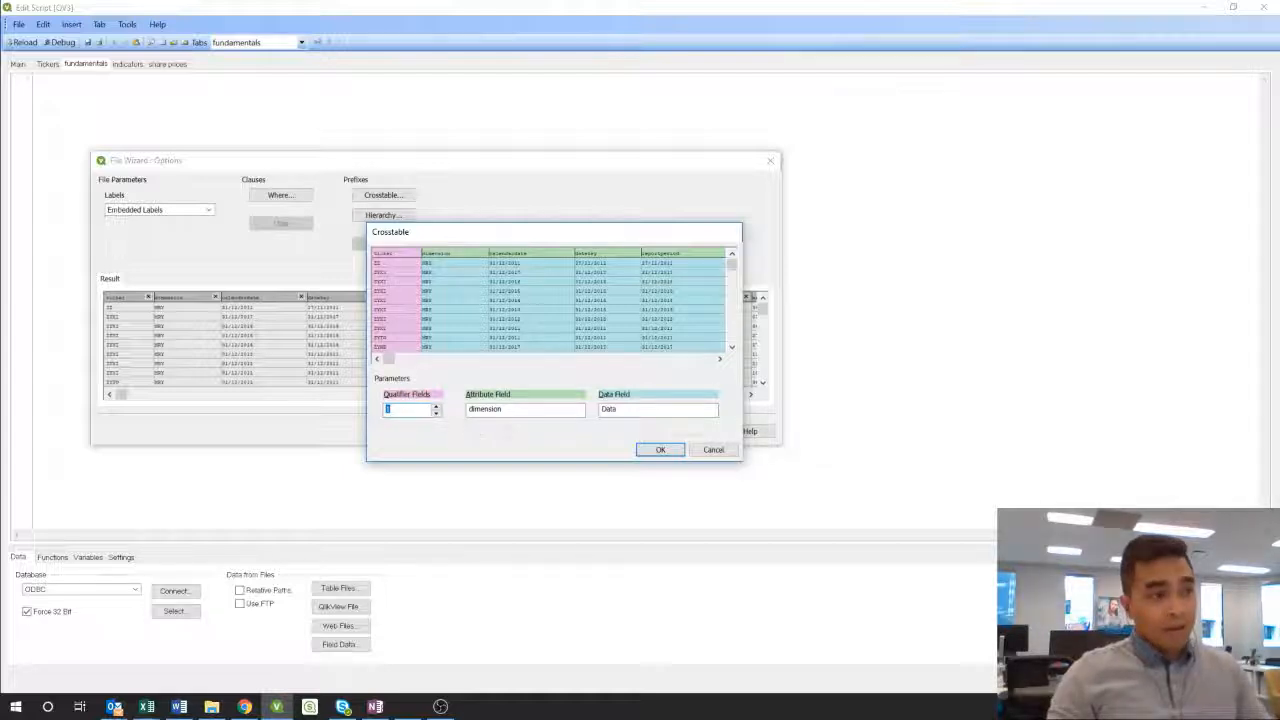
Name the crosstable's attribute field indicator
key("Tab")
key("BackSpace")
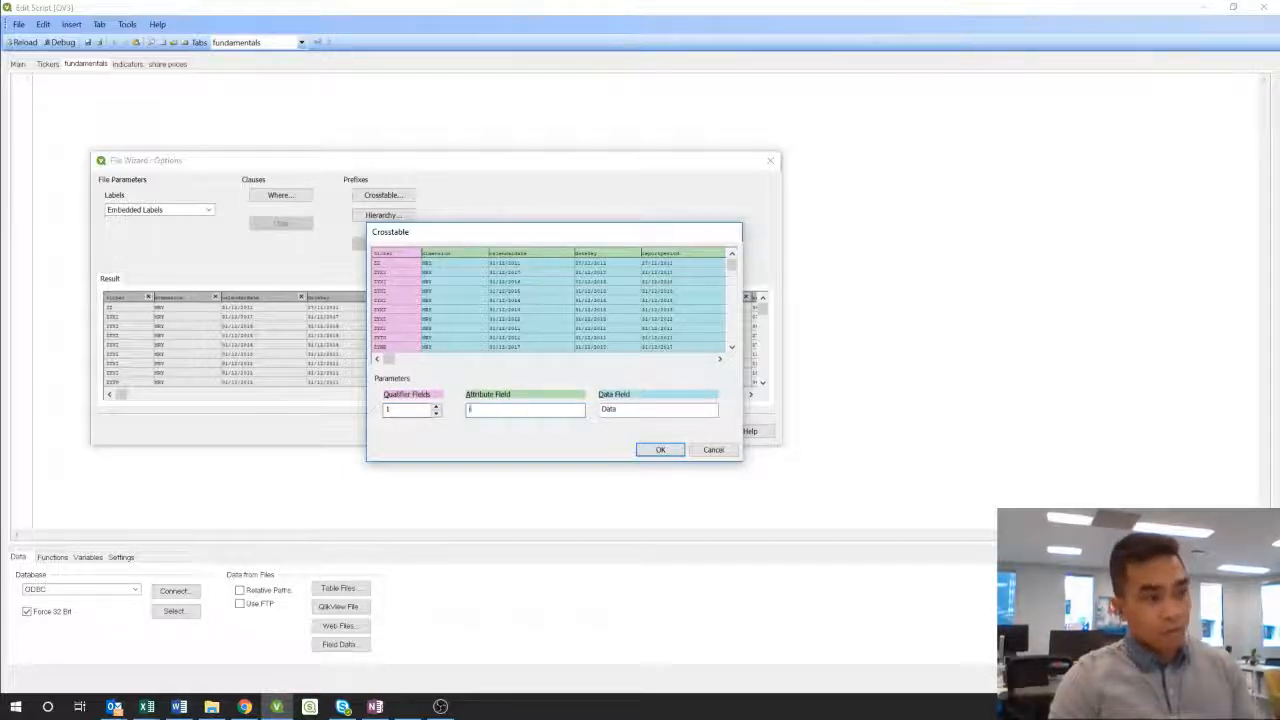
type("indicato")
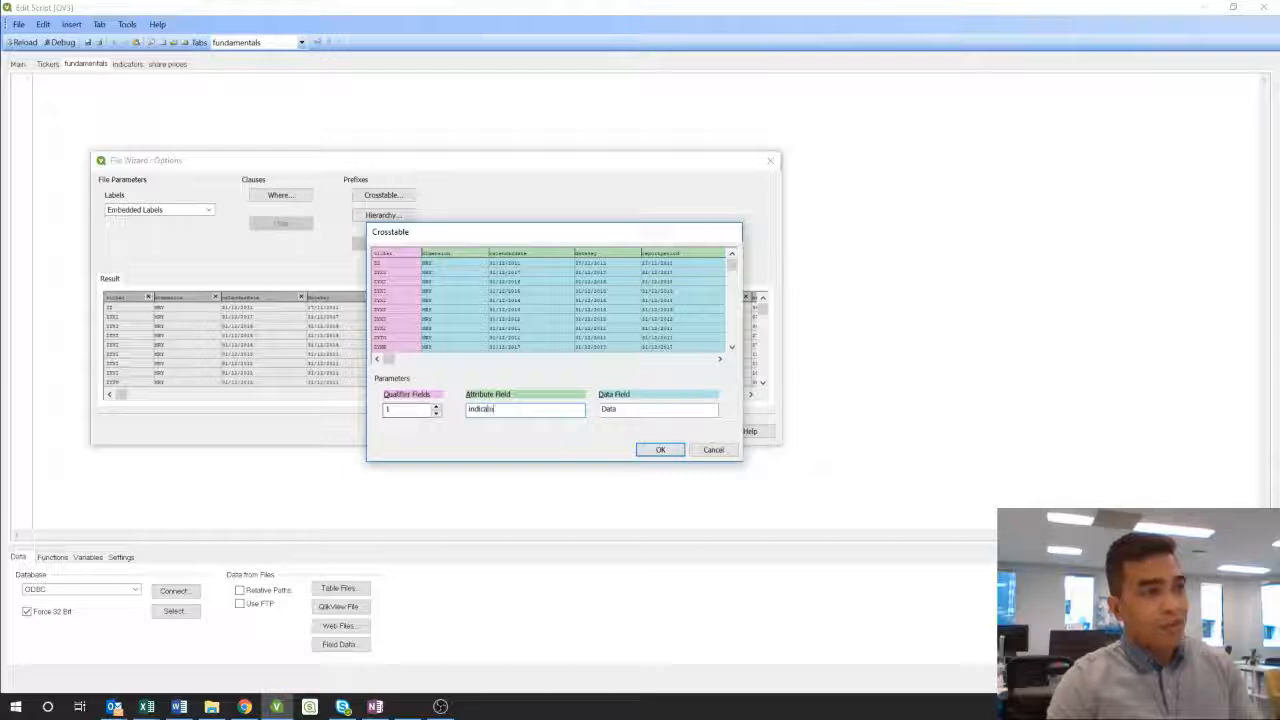
type("r")
Set the crosstable's qualifier fields to 6, covering ticker through lastupdated, and apply it with Data as the data field
left_click(436, 406)
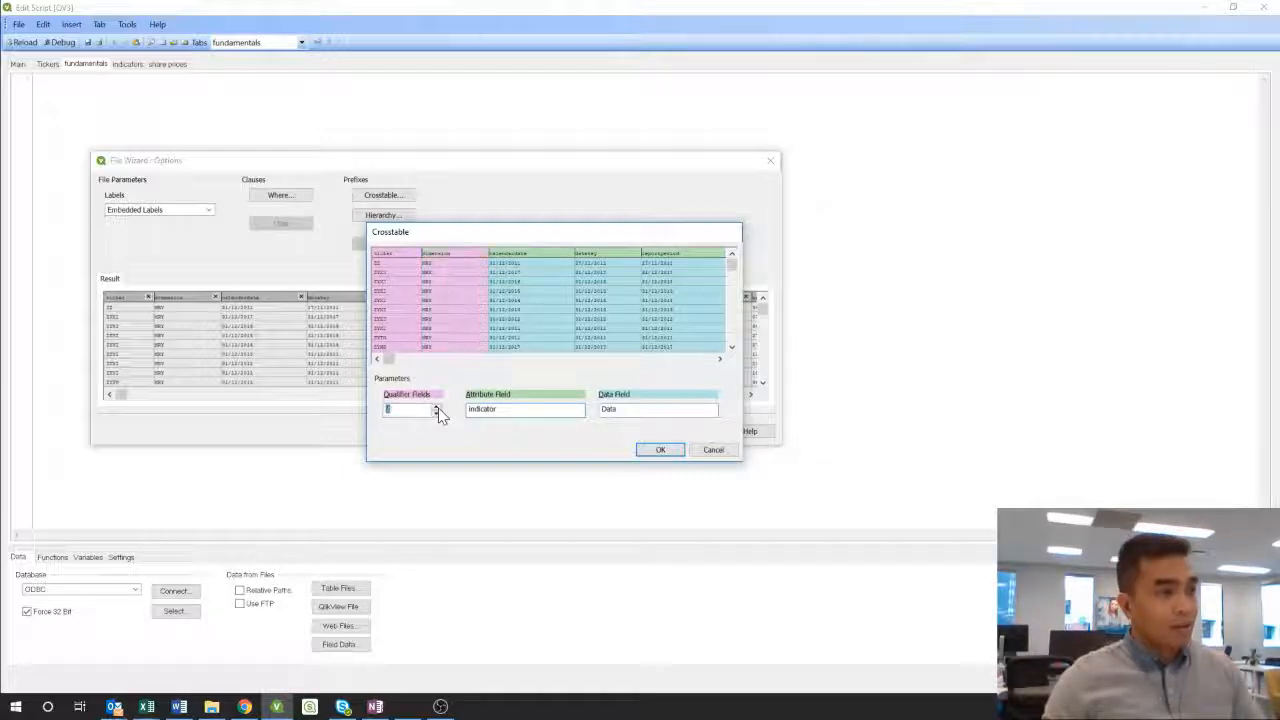
left_click(436, 406)
left_click(436, 406)
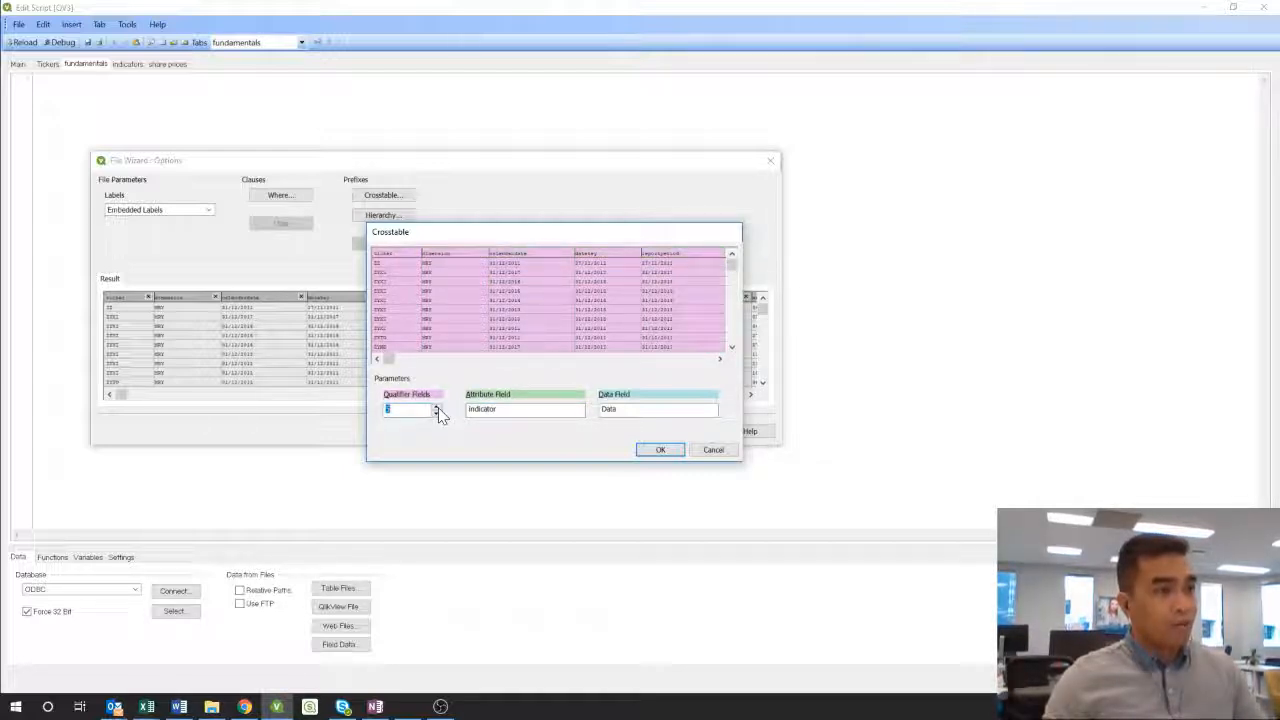
left_click(483, 360)
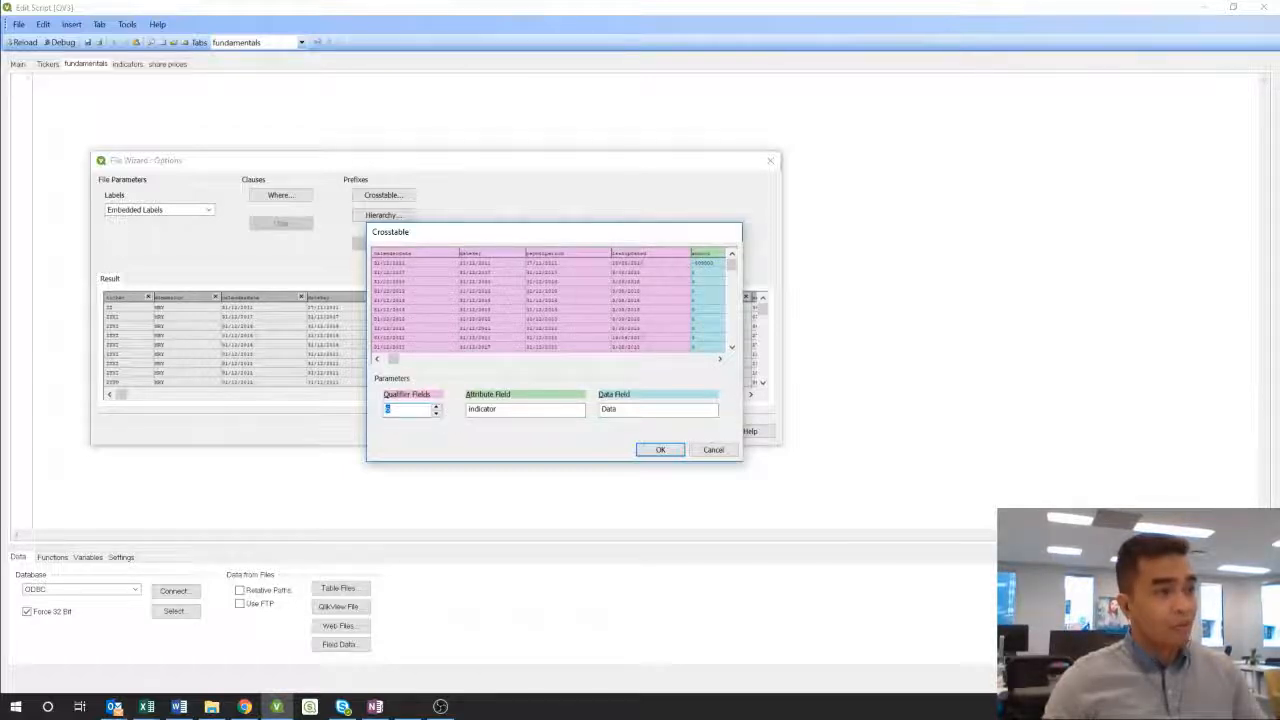
left_click(528, 358)
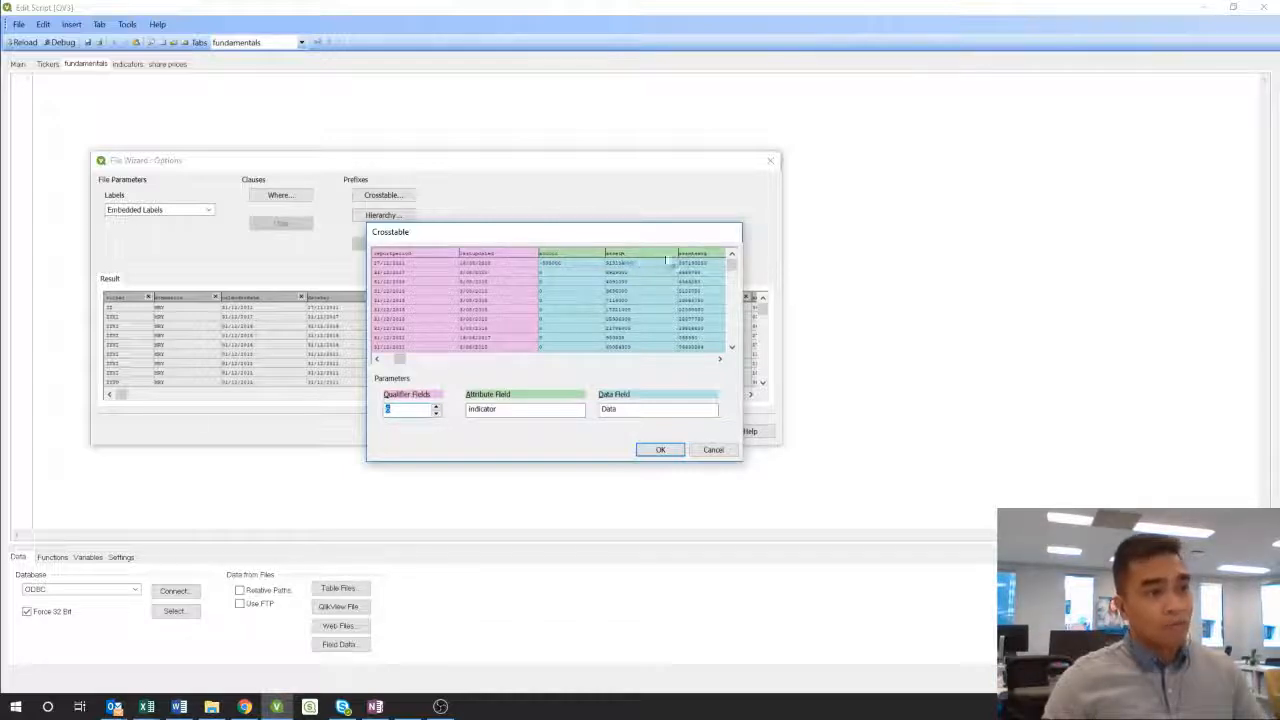
left_click(466, 359)
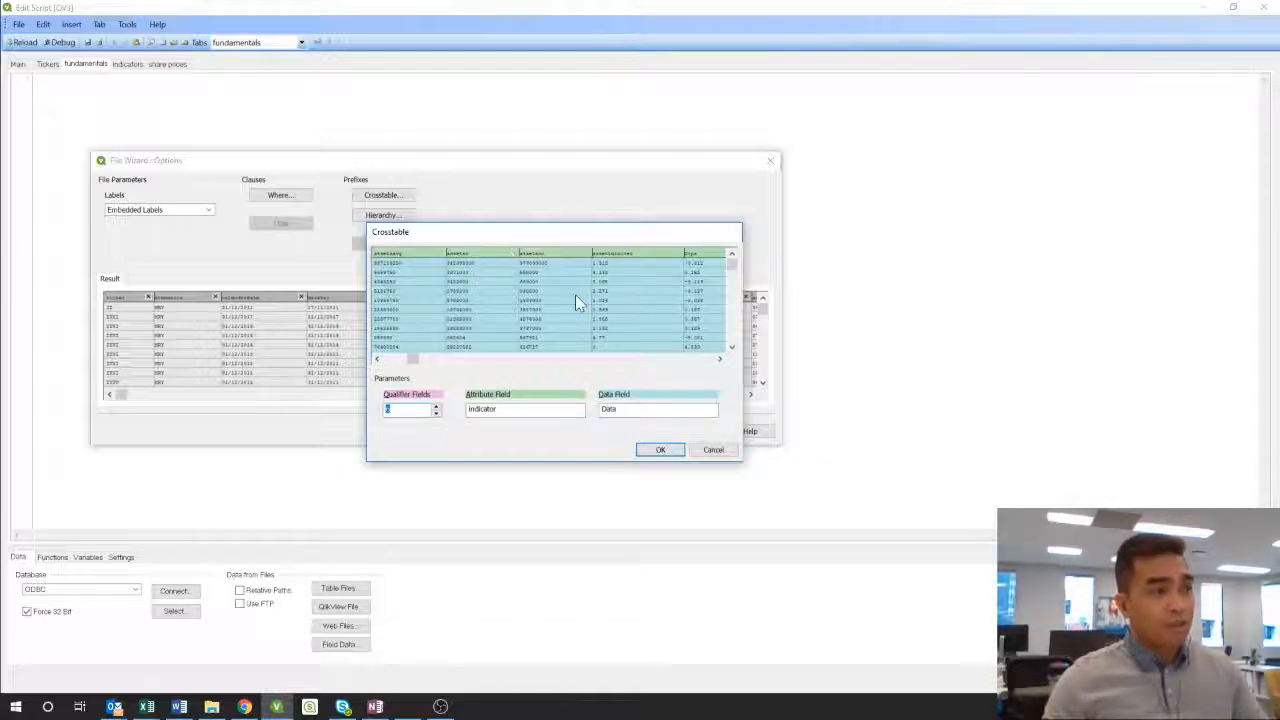
type("6")
double_click(608, 409)
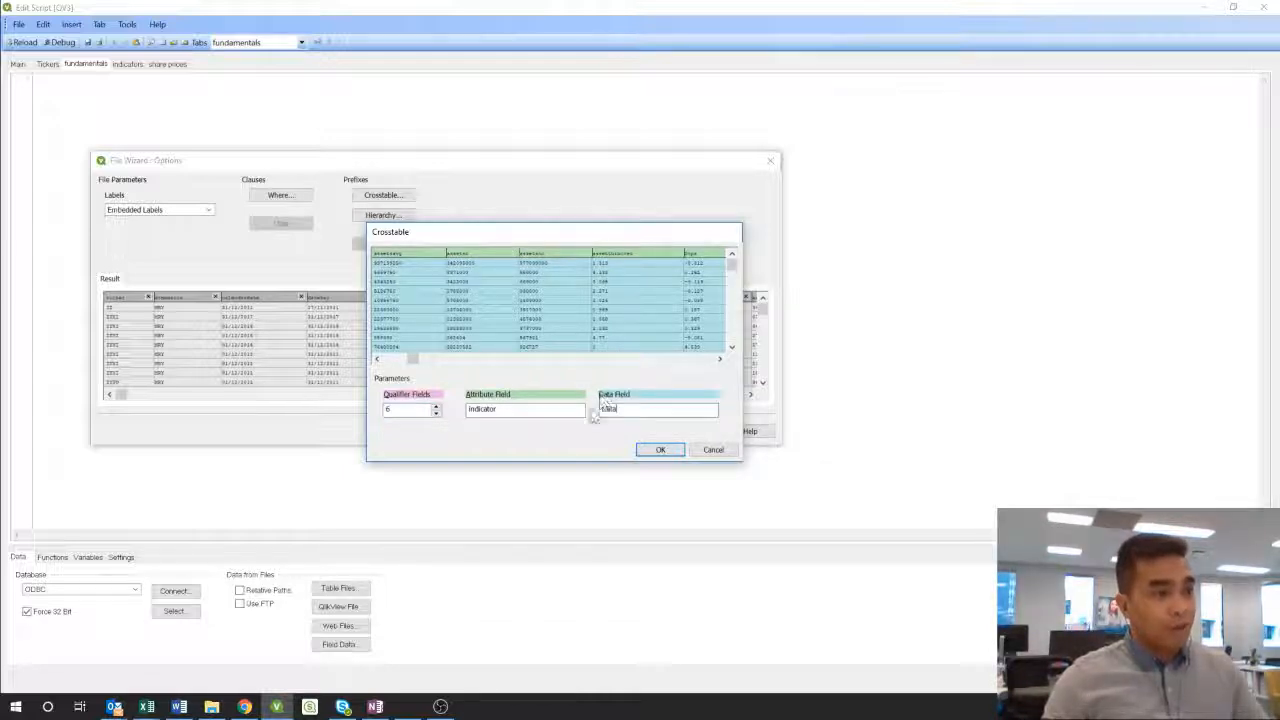
type("Value")
left_click(643, 449)
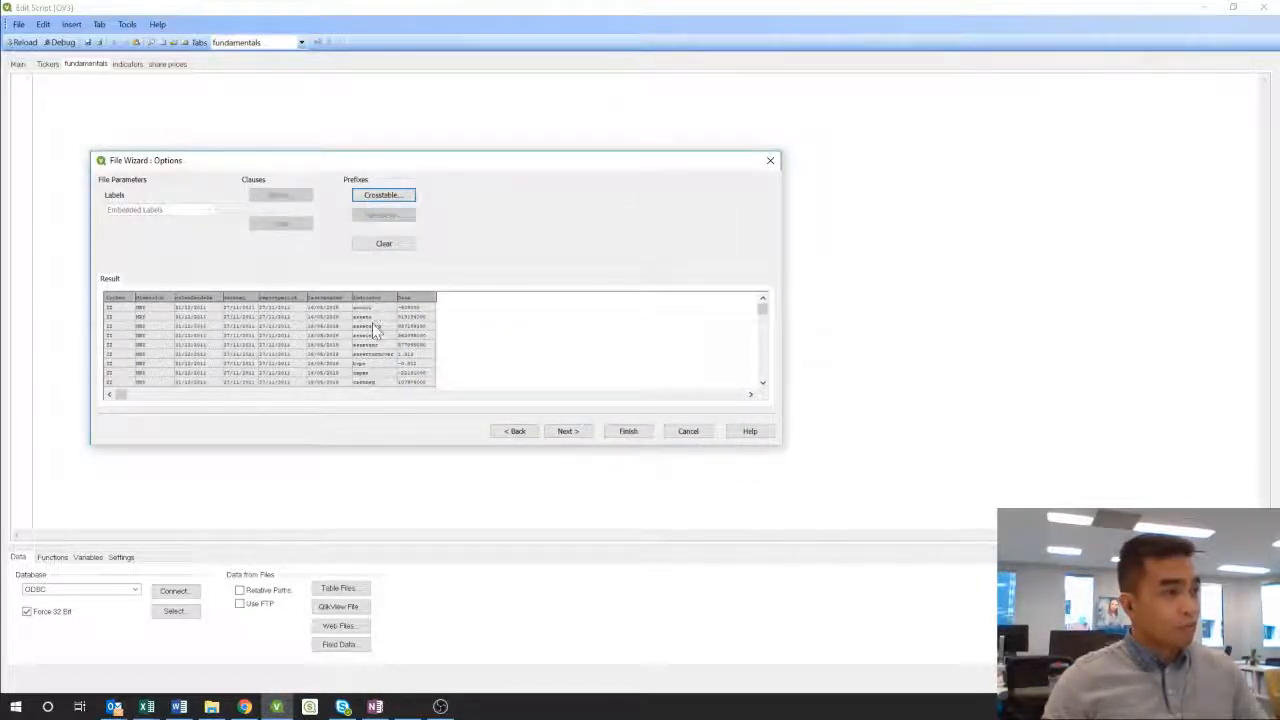
Check the indicator rows in the crosstable result preview and finish the wizard to insert the fundamentals LOAD statement
scroll(374, 340, "down", 3)
scroll(373, 350, "down", 5)
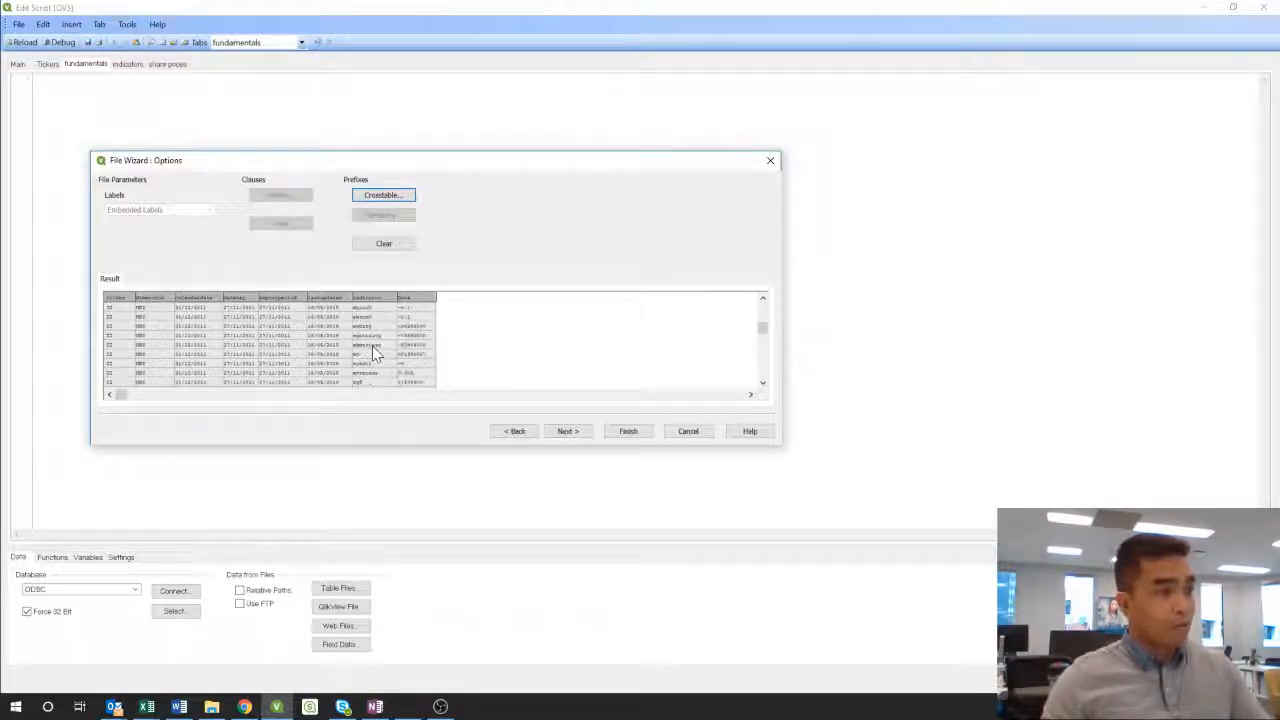
scroll(373, 350, "down", 5)
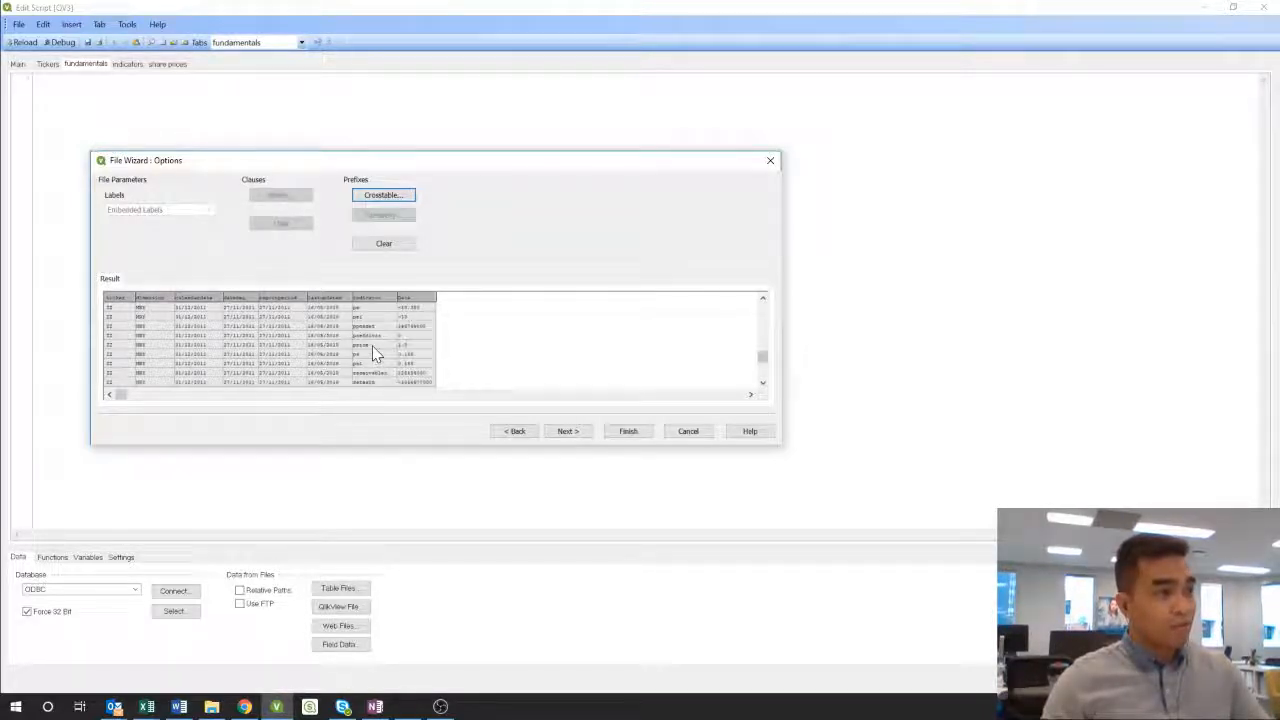
scroll(378, 340, "up", 2)
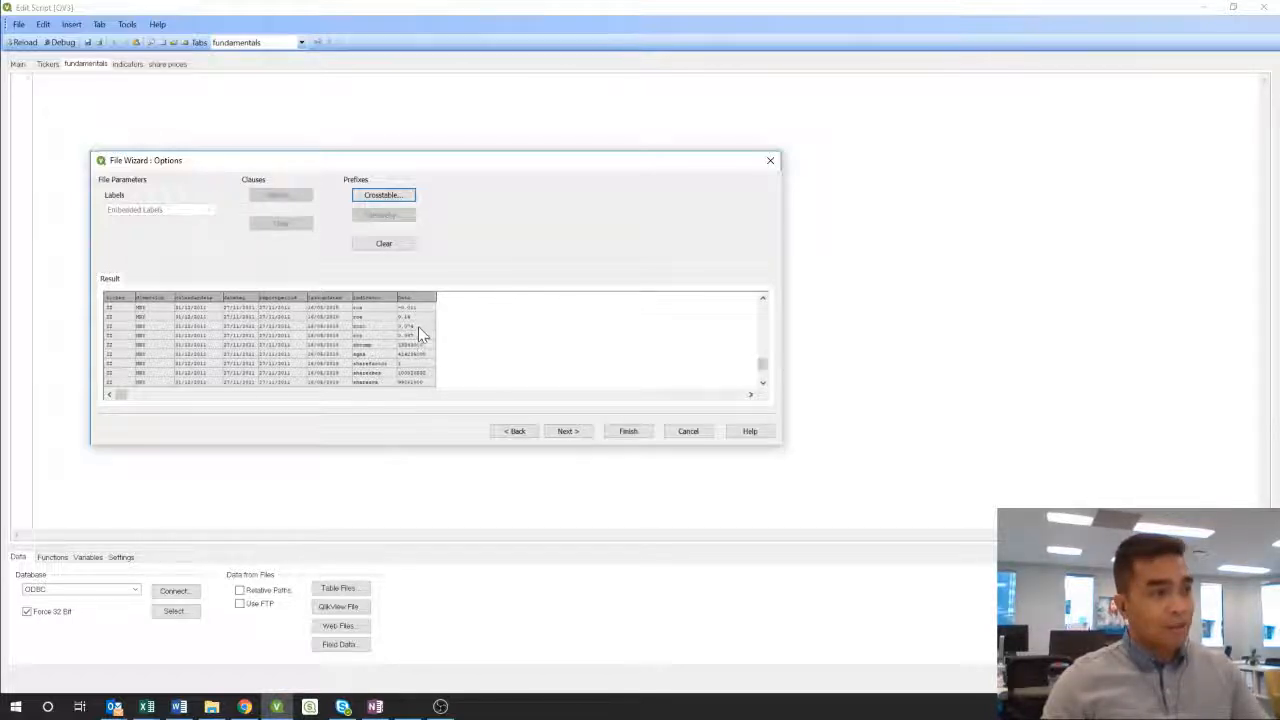
left_click(635, 430)
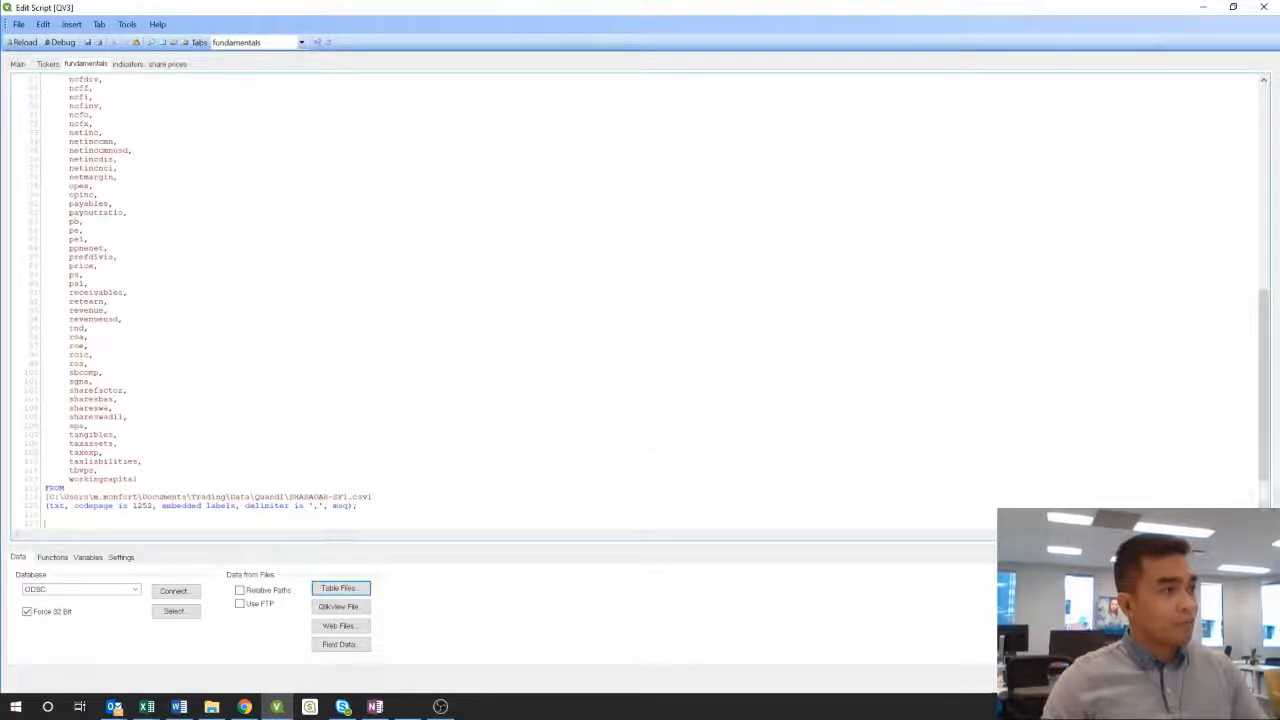
Review the regenerated fundamentals script from start to end, highlighting the CrossTable prefix on its first line
scroll(640, 300, "up", 20)
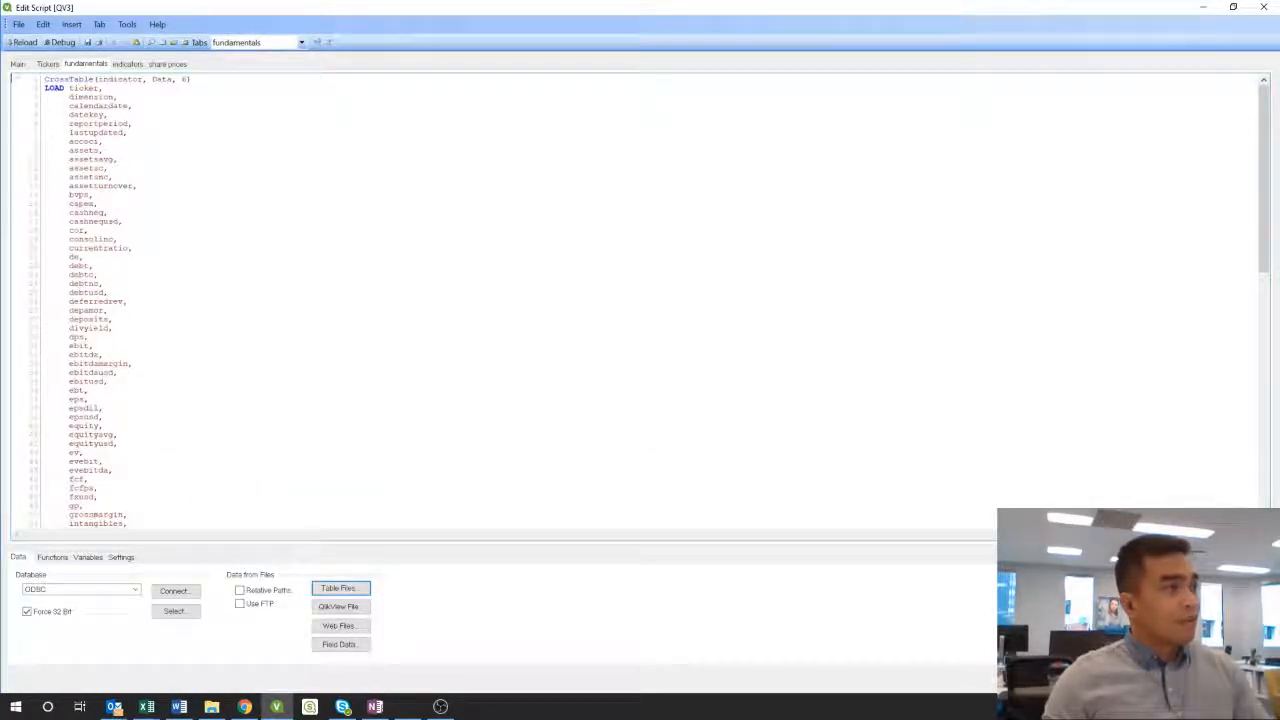
left_click_drag(48, 79, 184, 79)
left_click(151, 79)
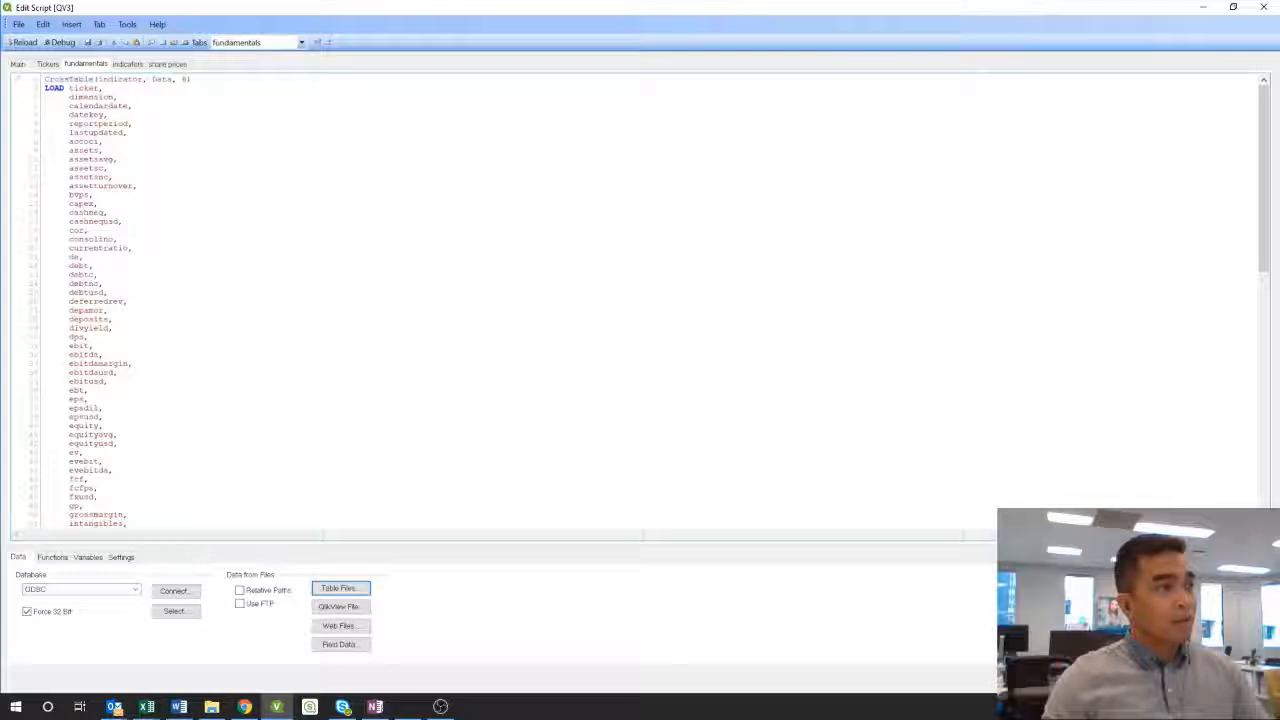
scroll(300, 300, "down", 20)
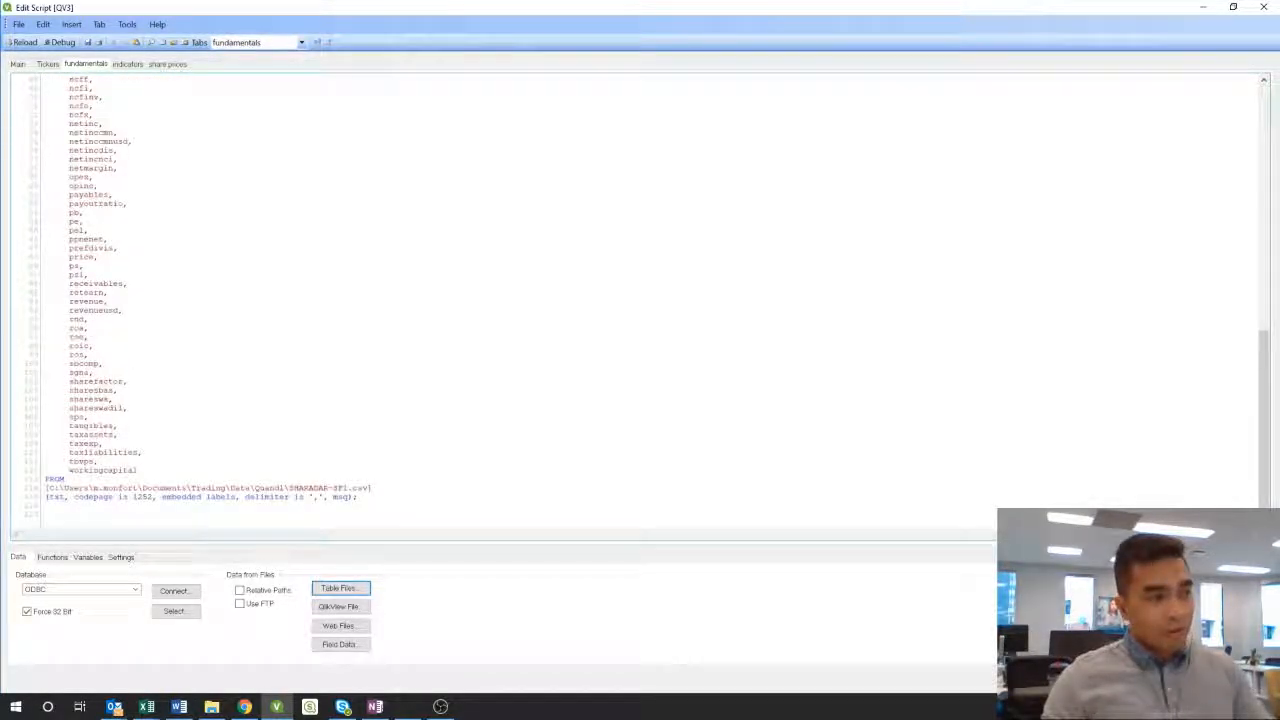
scroll(300, 300, "up", 20)
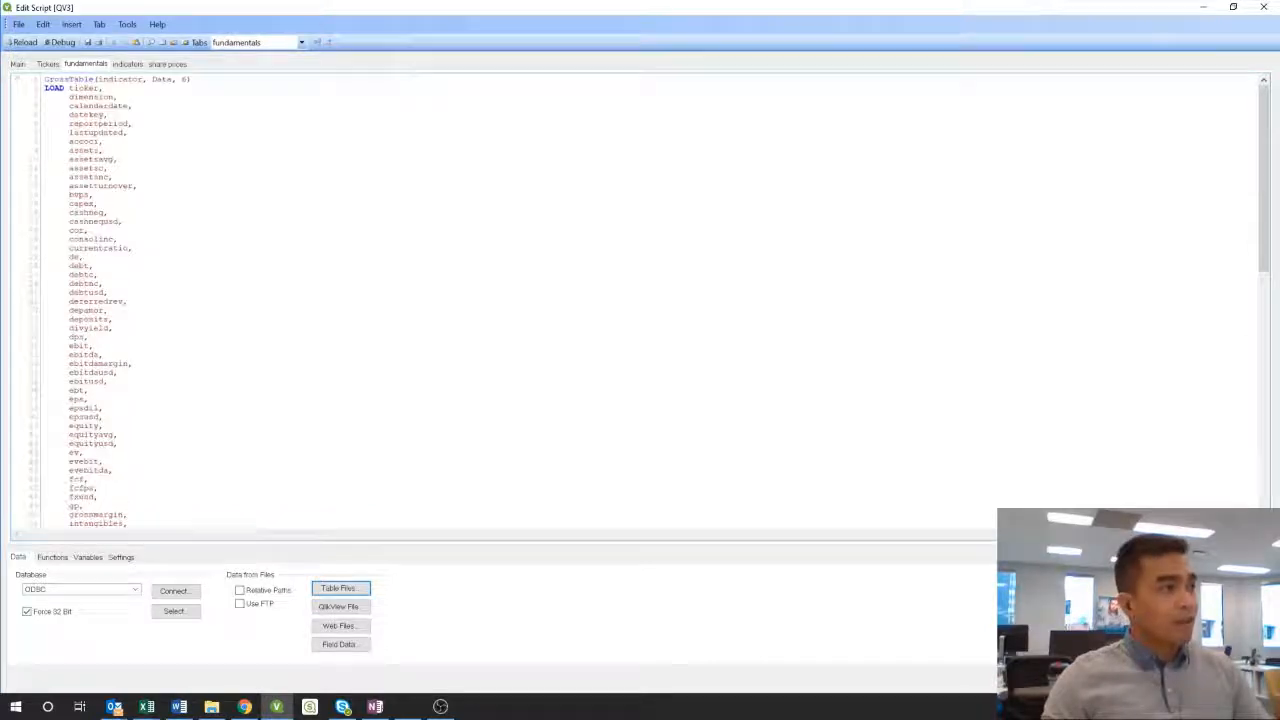
left_click_drag(44, 79, 191, 79)
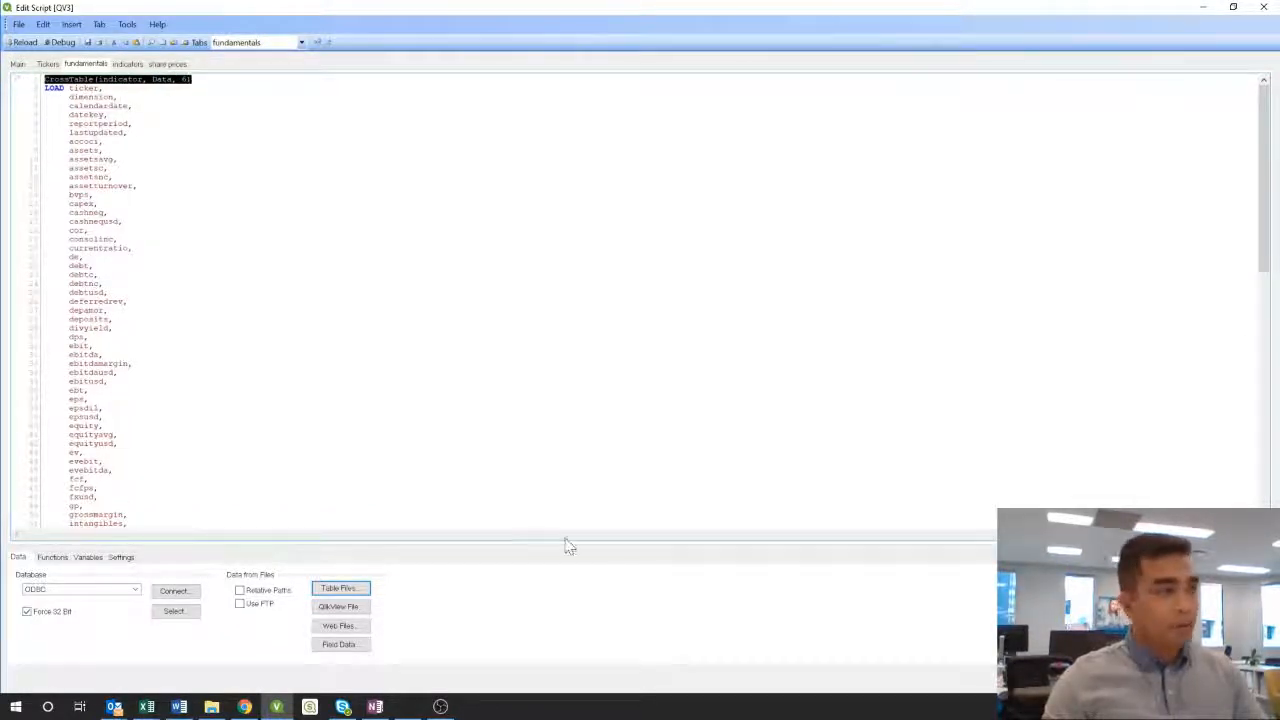
Comment out the lastupdated field with // in the Tickers script
left_click(48, 64)
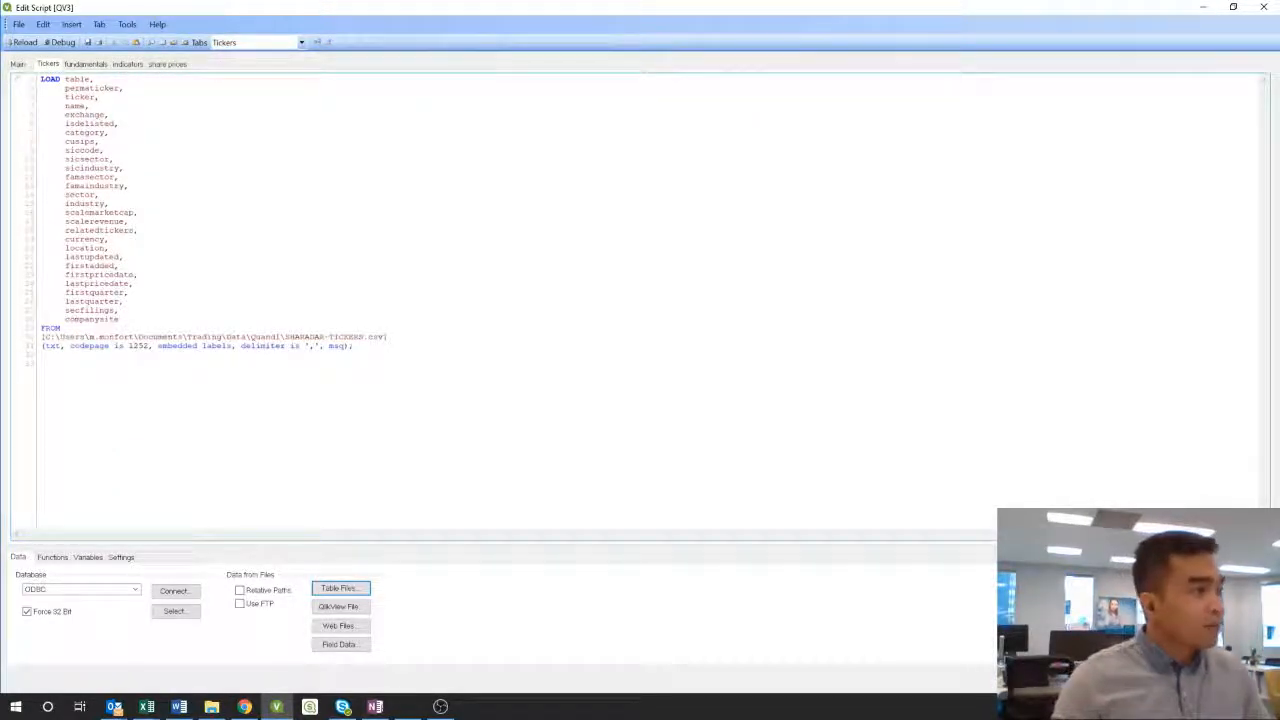
type("//")
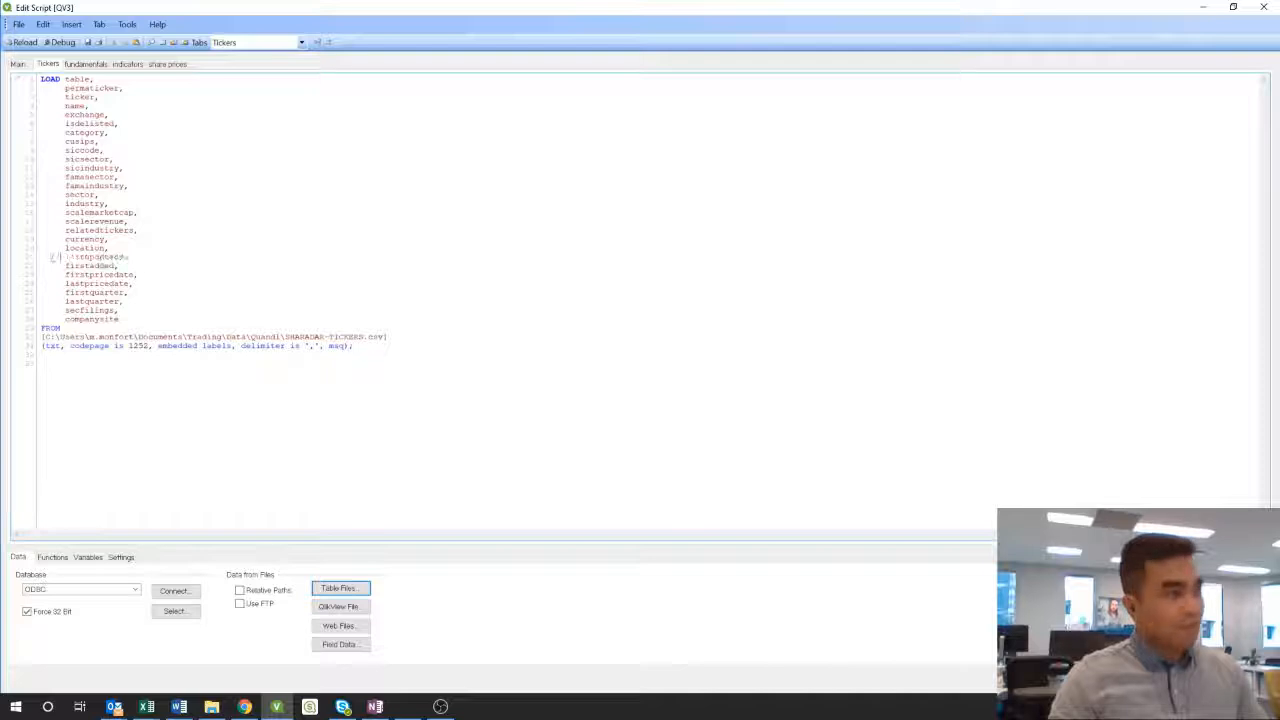
Comment out the lastupdated field with // in the share prices script and remove the comma after closeunadj
left_click(85, 63)
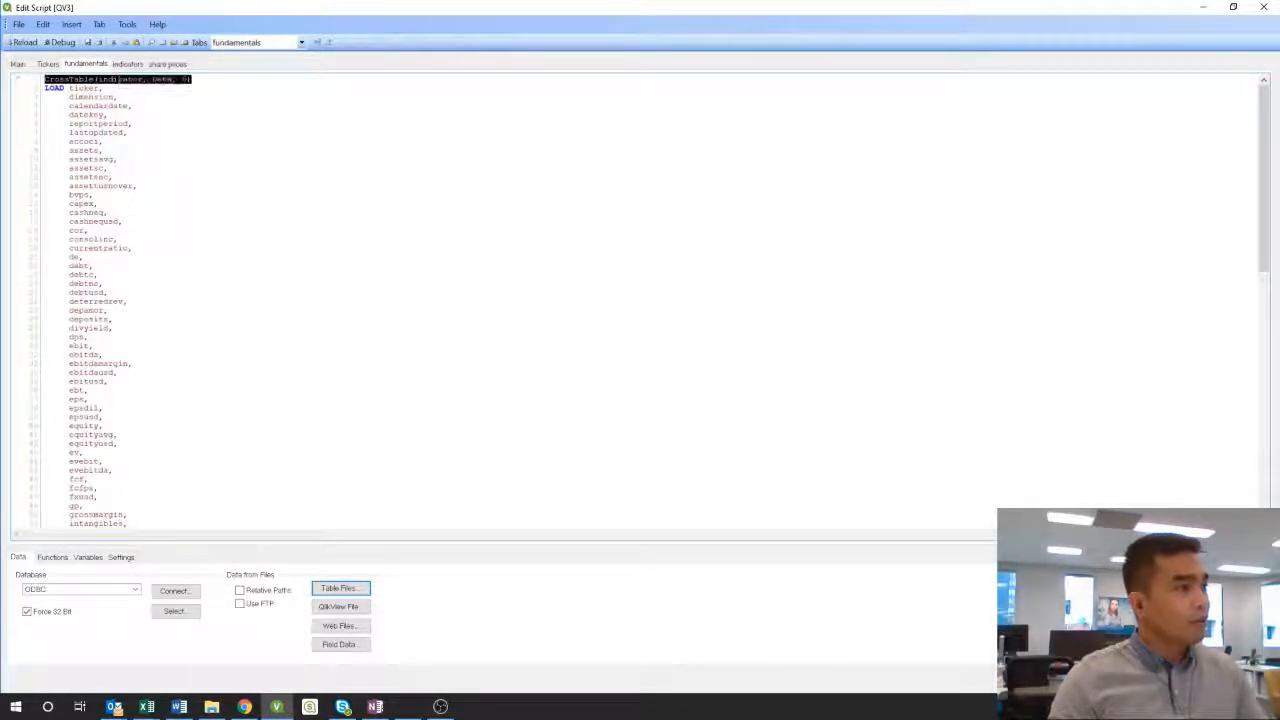
left_click(127, 63)
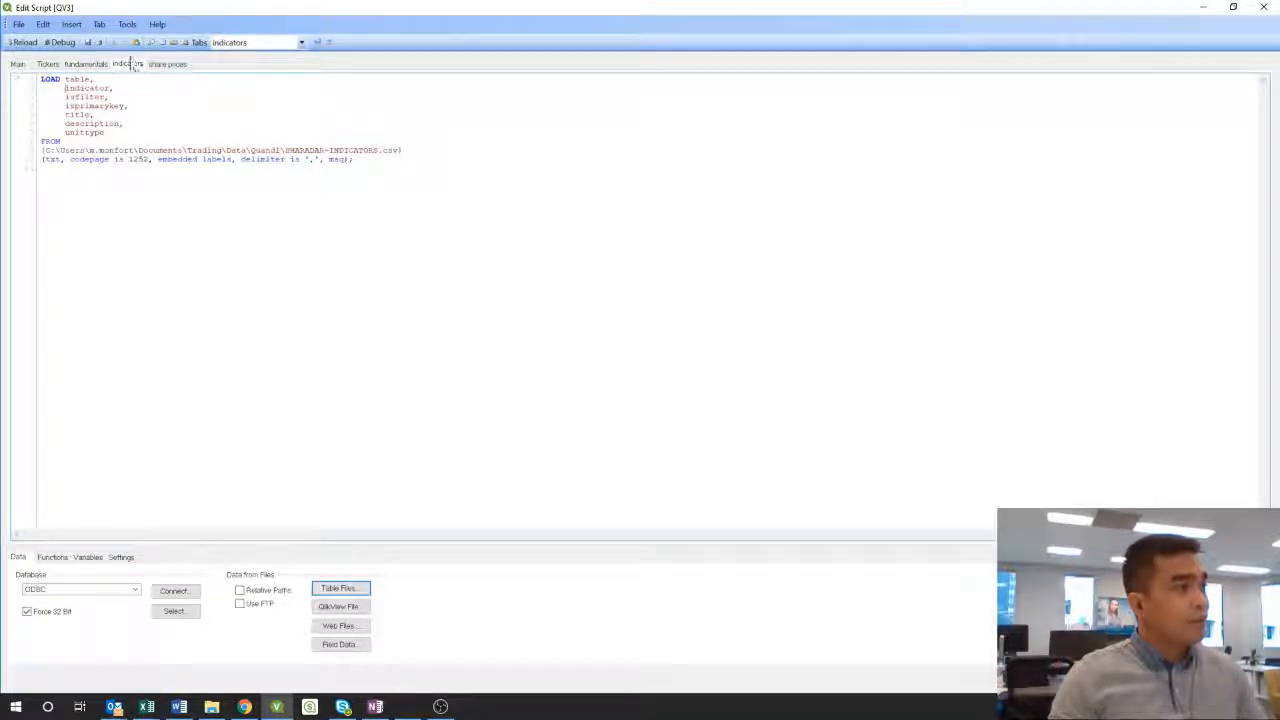
left_click(166, 63)
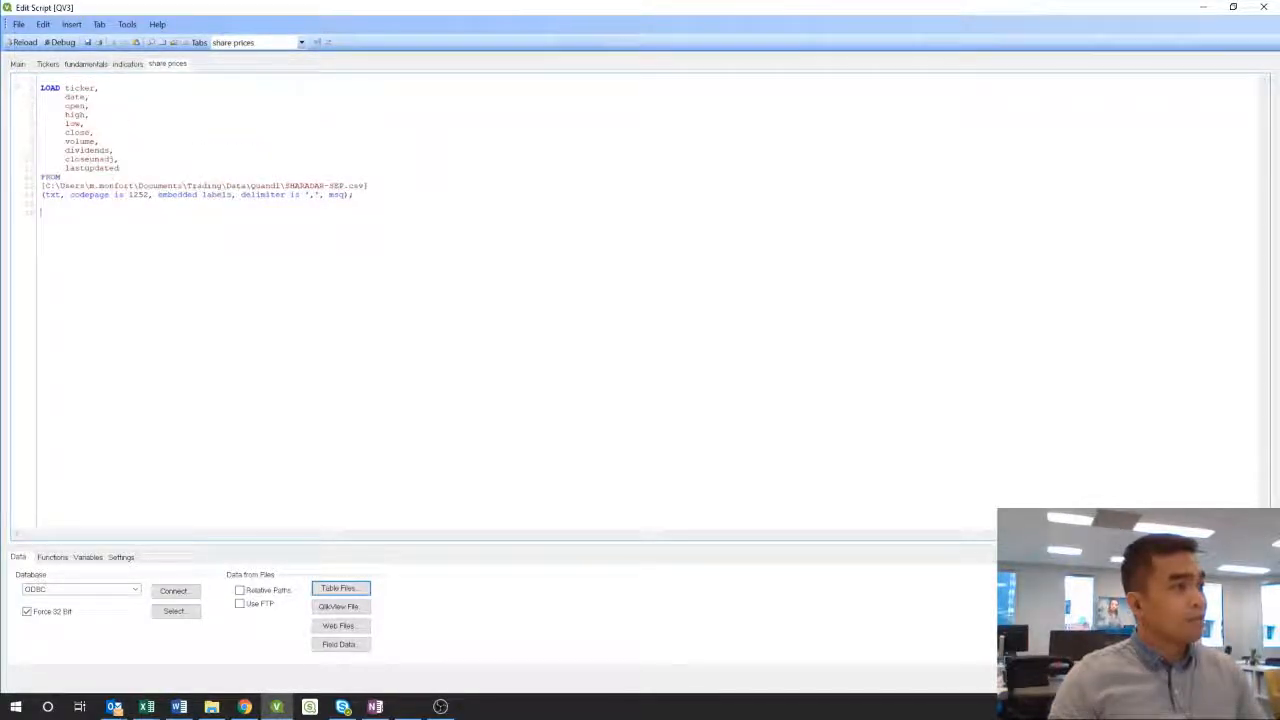
left_click(41, 168)
type("//")
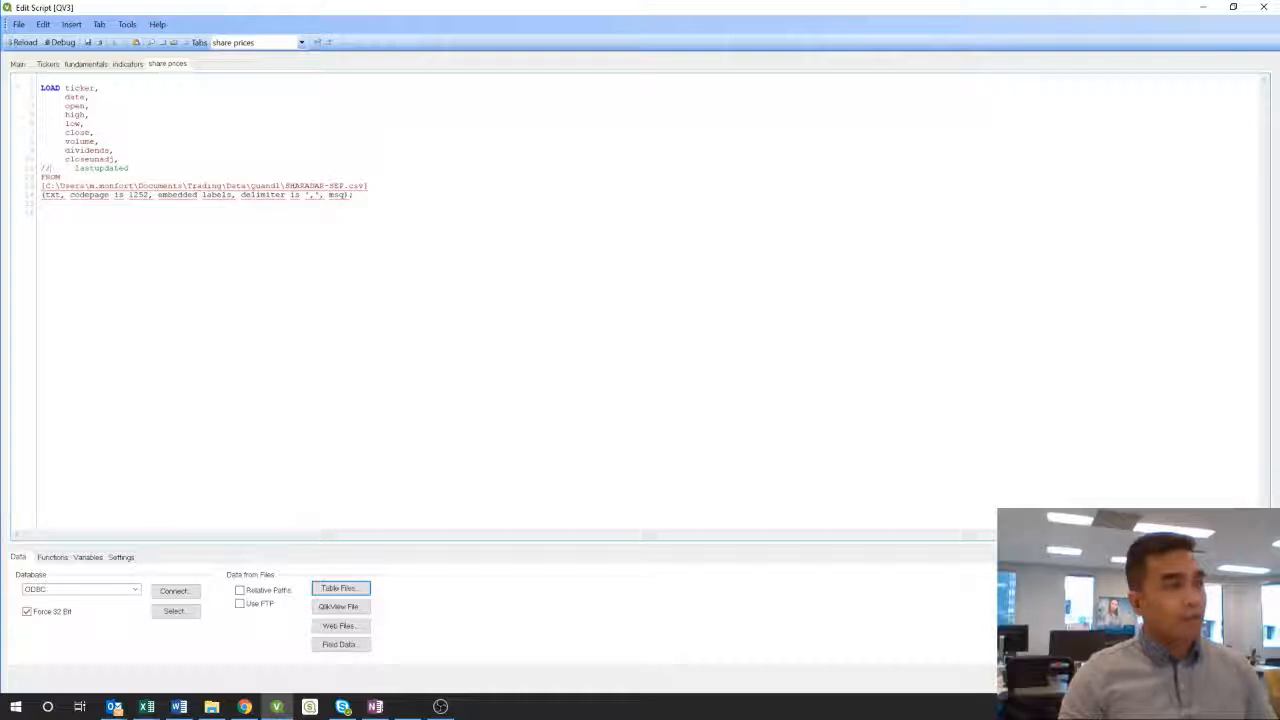
left_click_drag(65, 88, 95, 88)
left_click(95, 88)
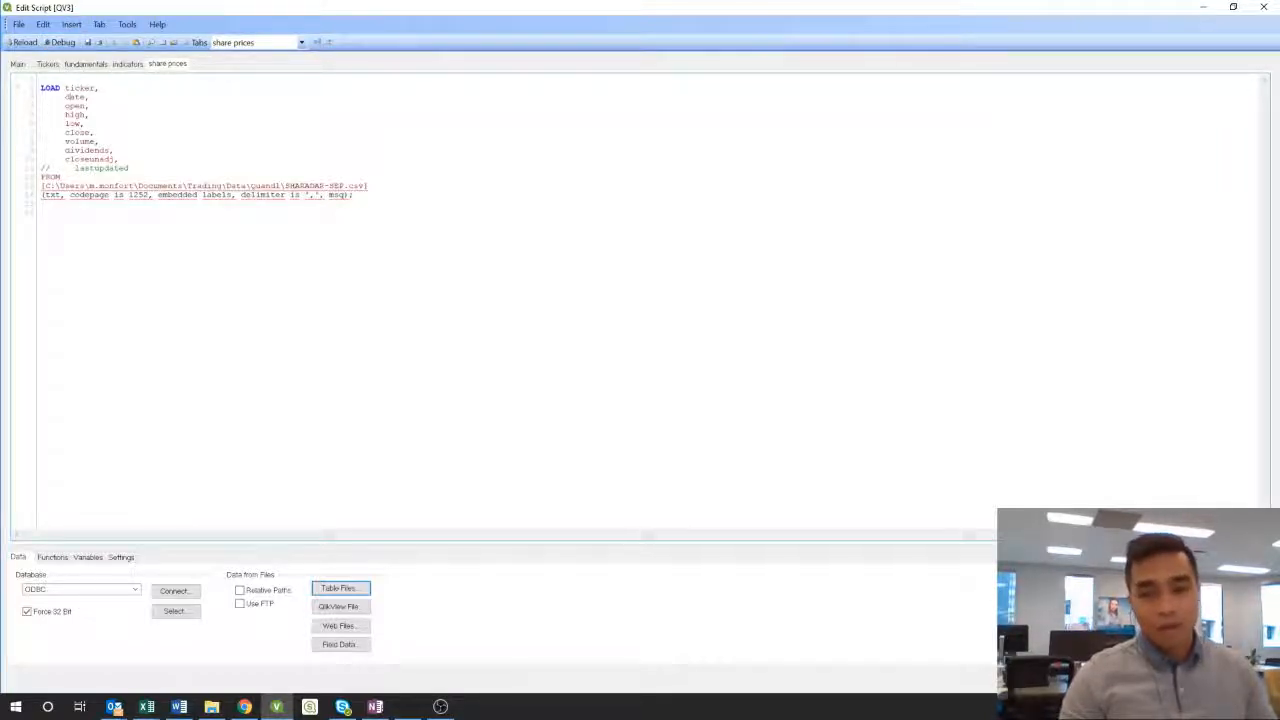
key("BackSpace")
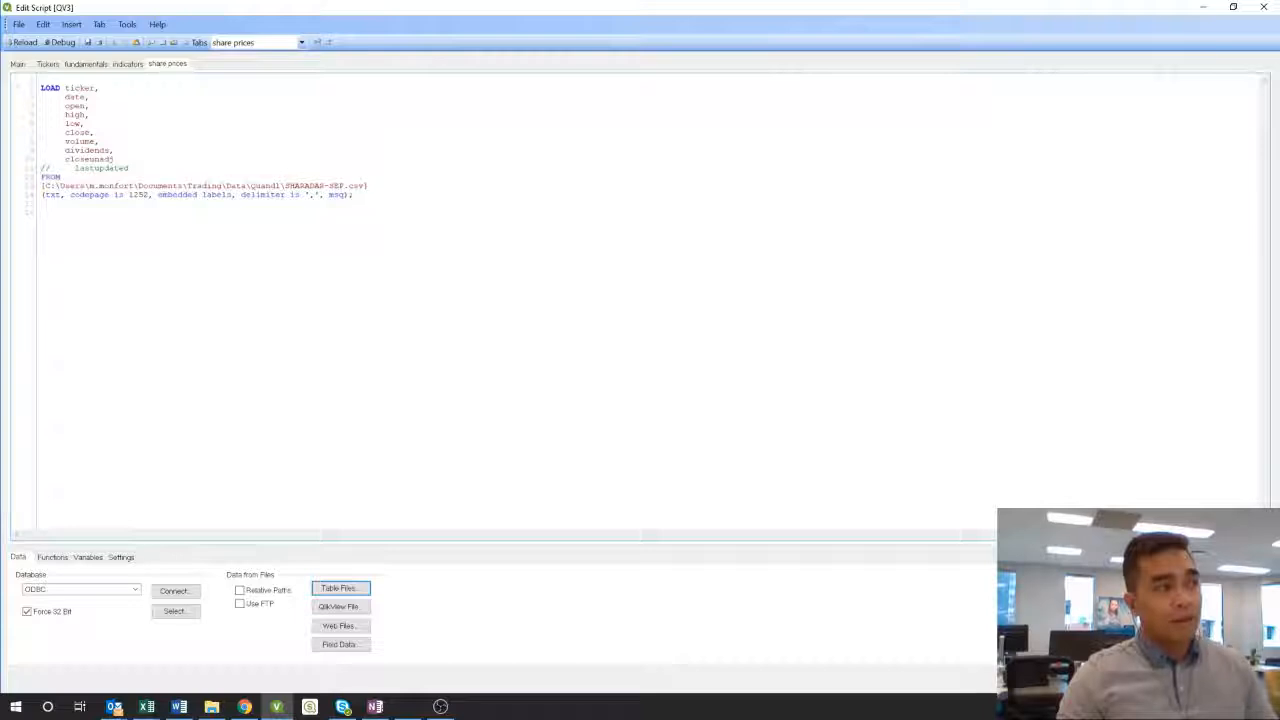
Try a /* block comment in place of the // before lastupdated, and restore the // comment
key("BackSpace")
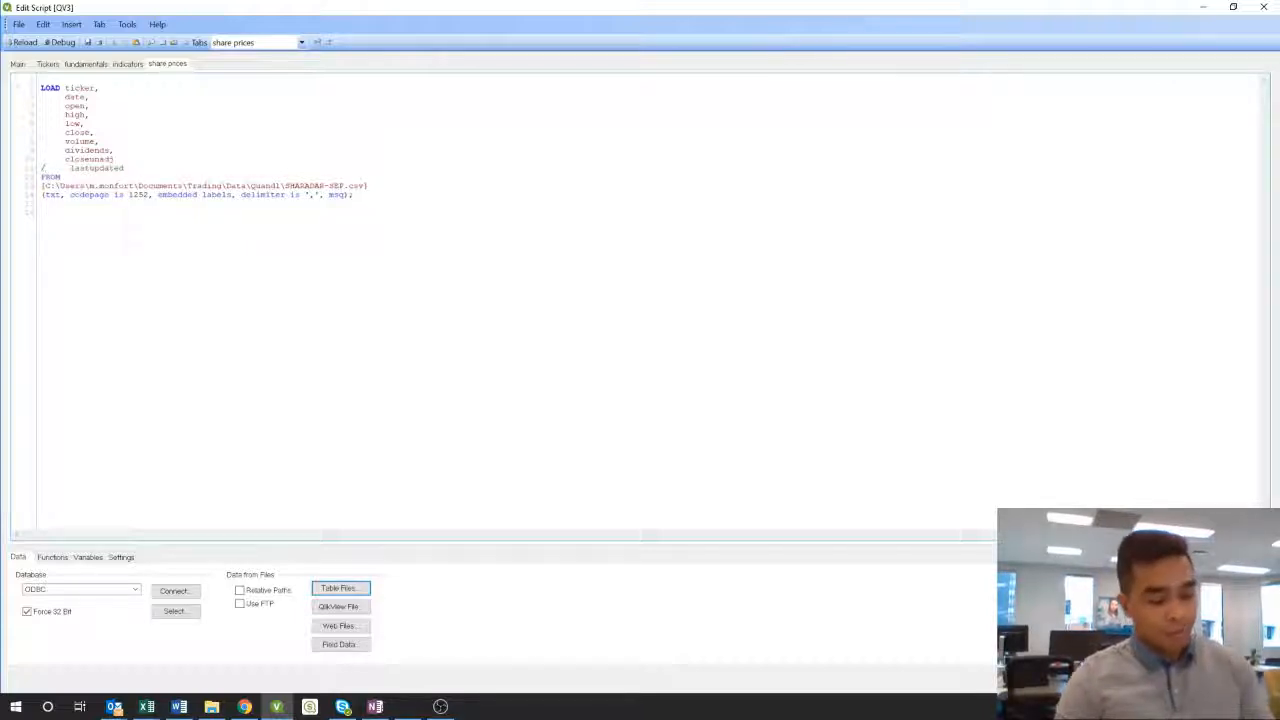
type("*")
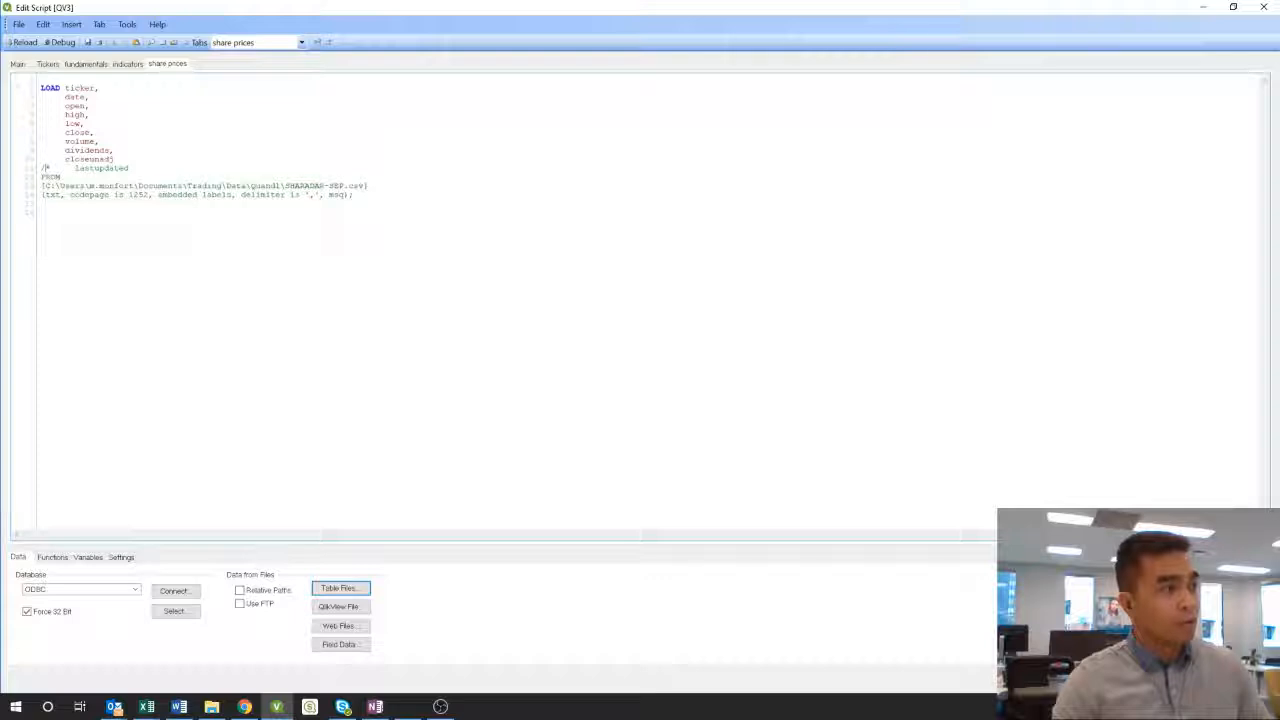
key("BackSpace")
type("/")
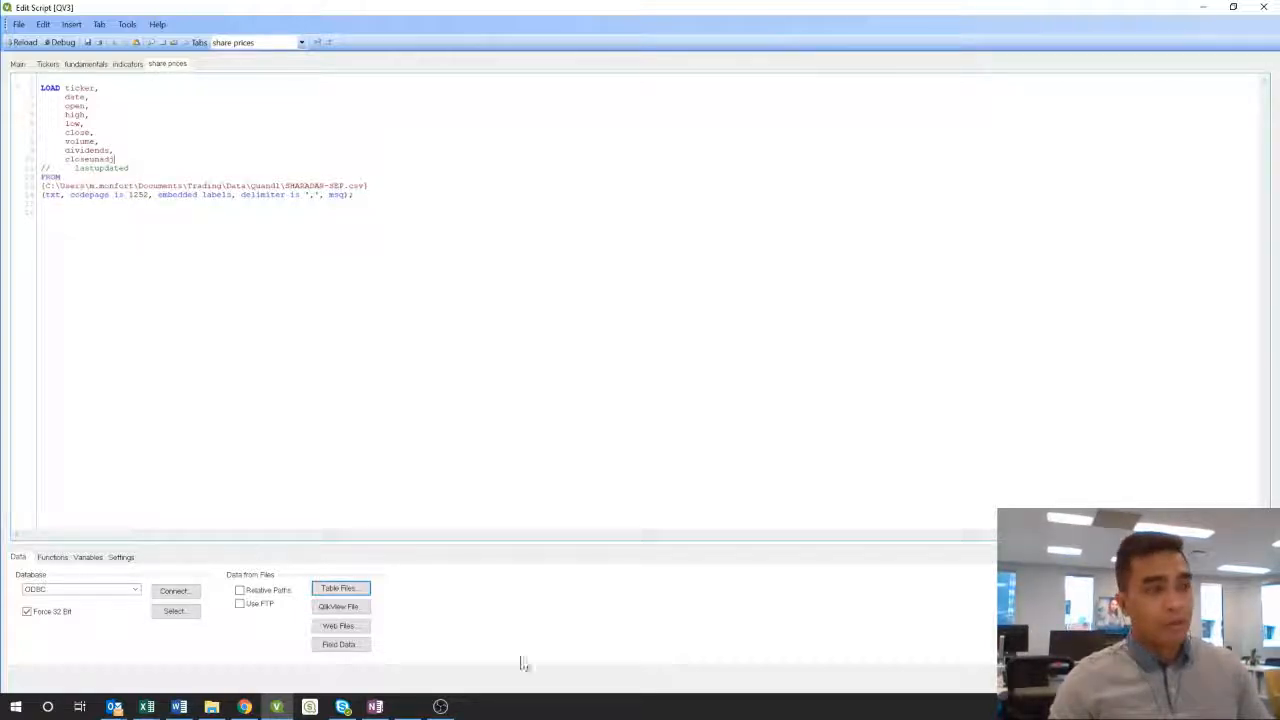
Reload the script, saving the document as test in the QVWs folder, and acknowledge the loop warning
key("ctrl+r")
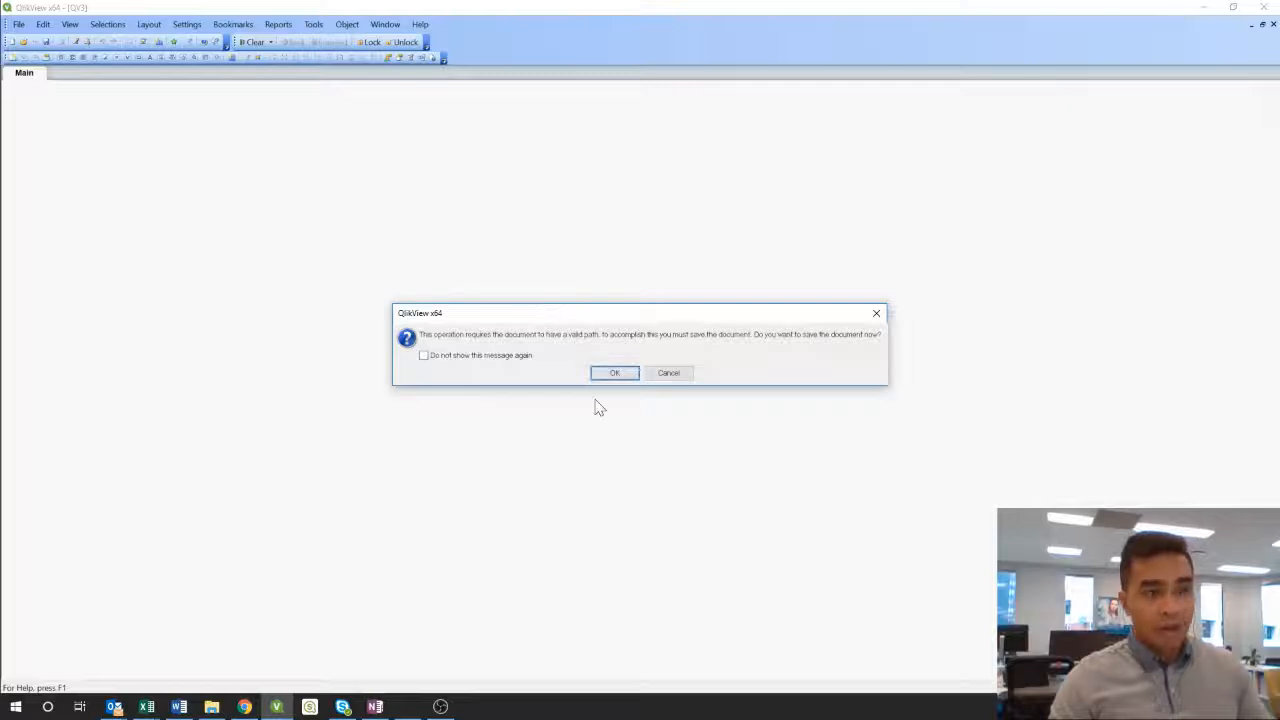
left_click(615, 372)
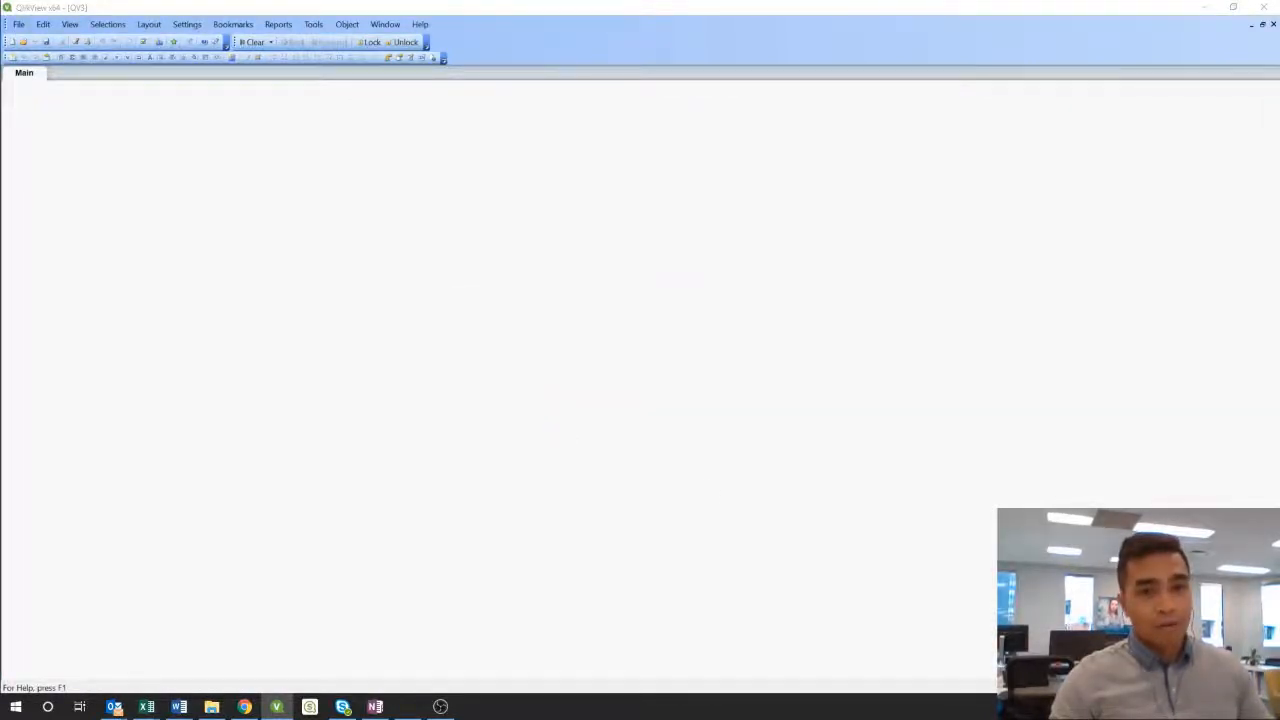
type("test")
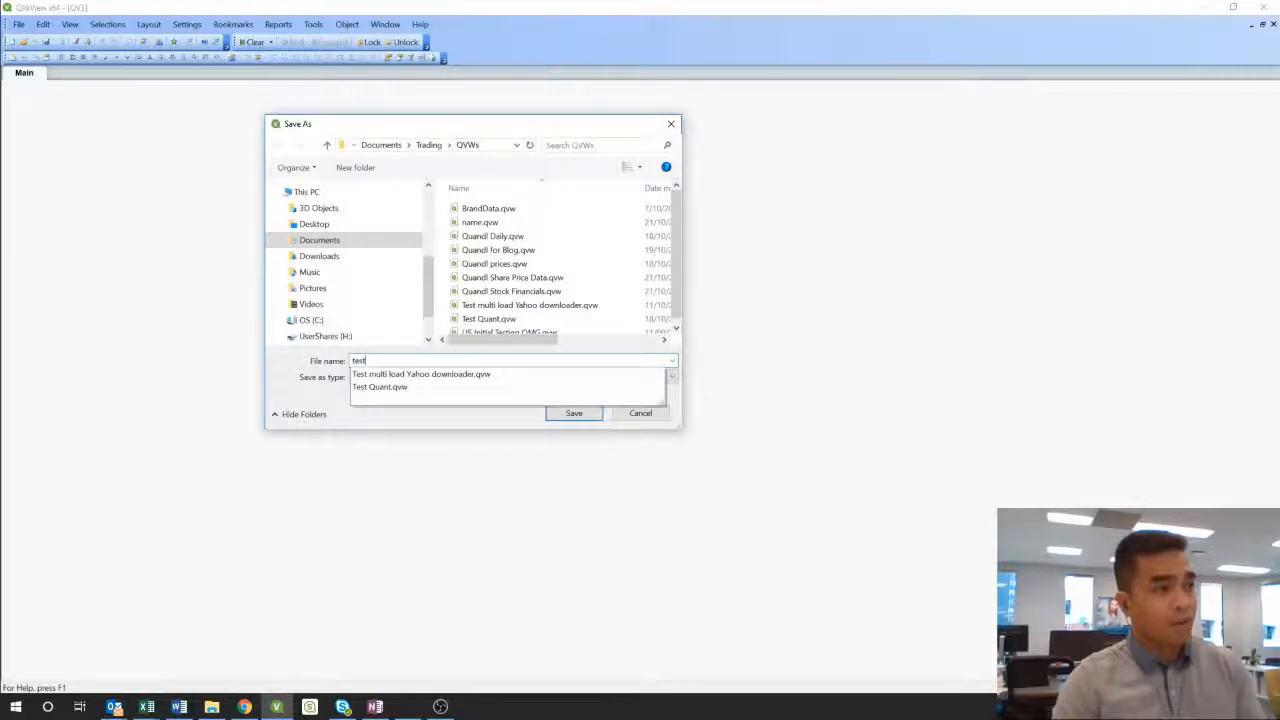
key("Return")
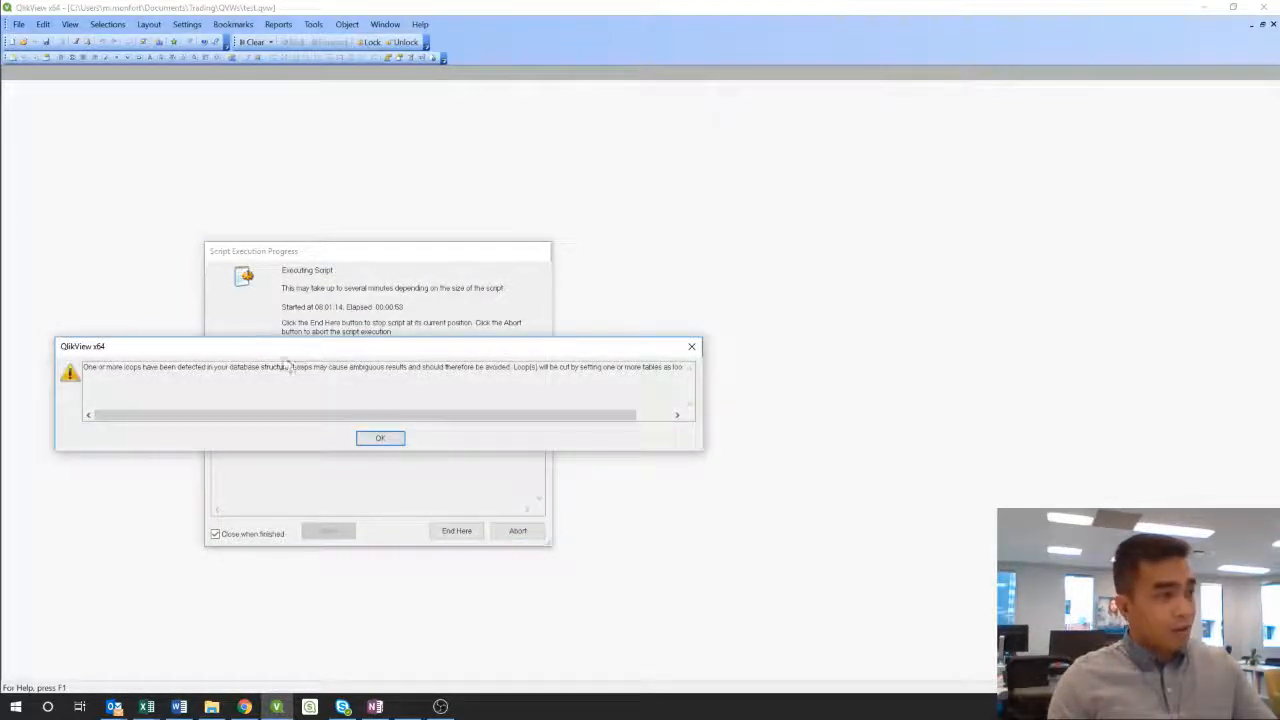
left_click(380, 439)
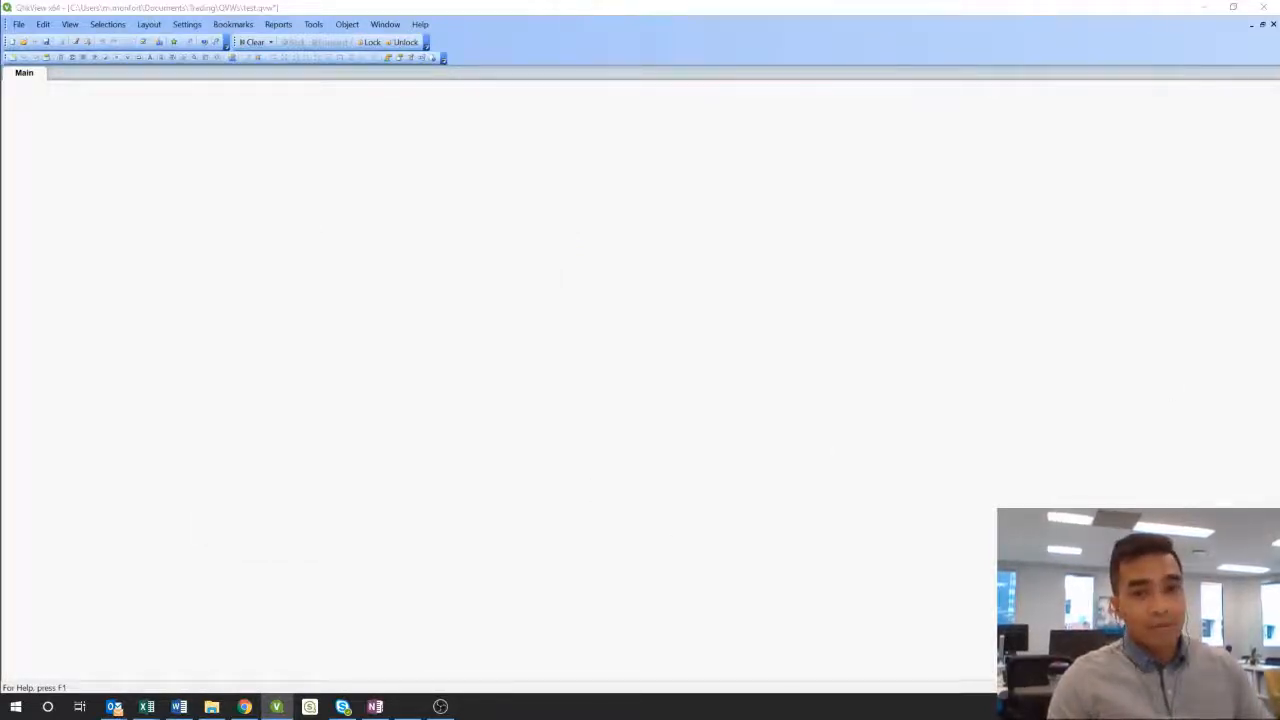
Examine the links between the four tables in the Table Viewer to trace the loop through the shared table, indicator and ticker fields
left_click_drag(1279, 10, 417, 1)
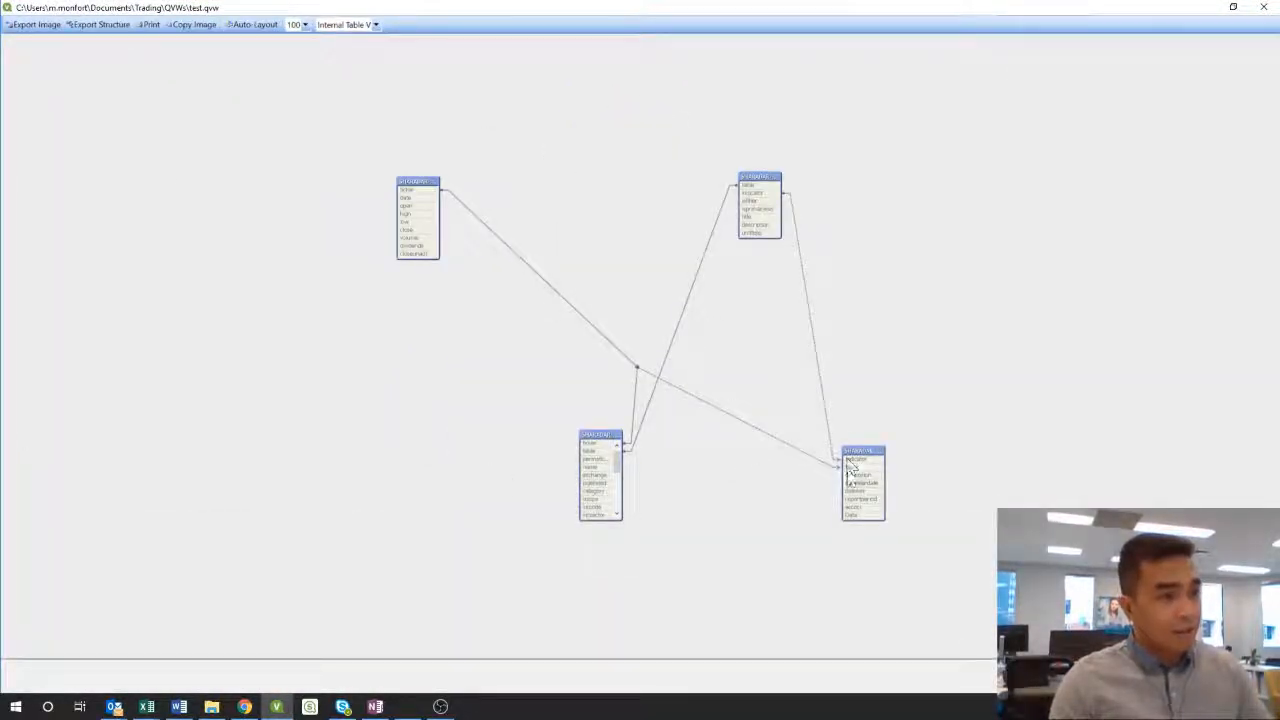
mouse_move(852, 466)
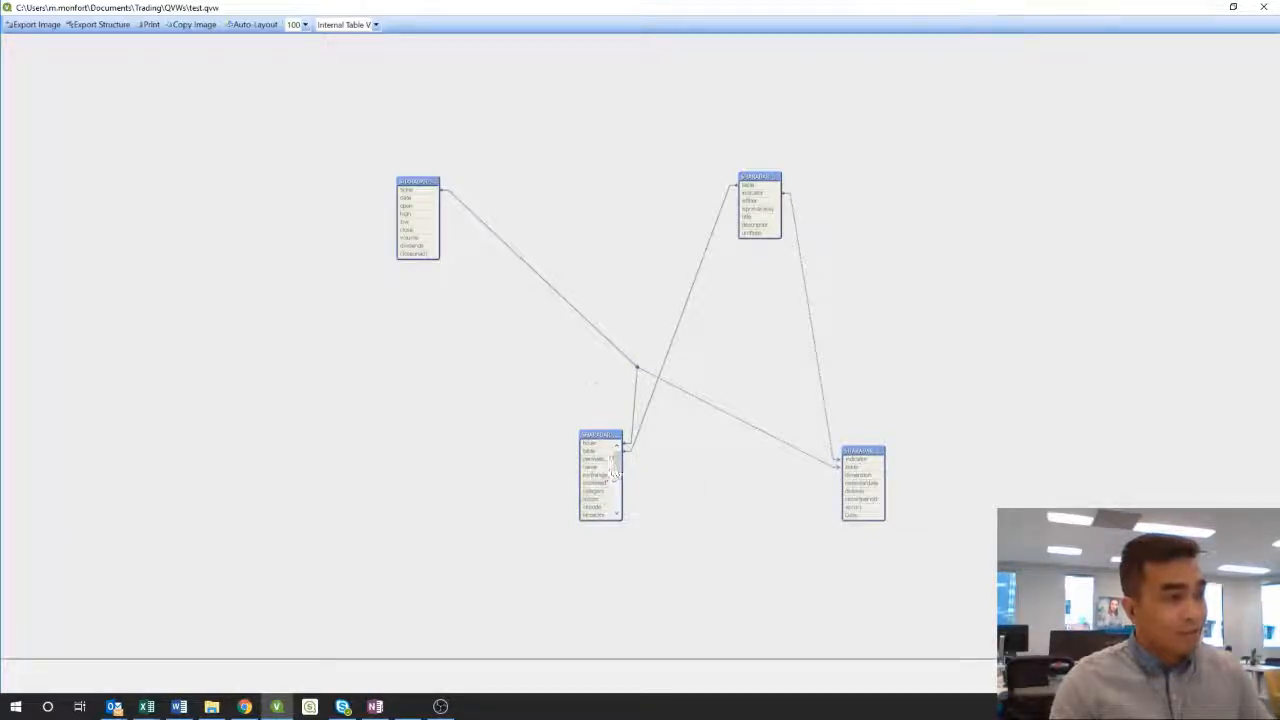
mouse_move(752, 186)
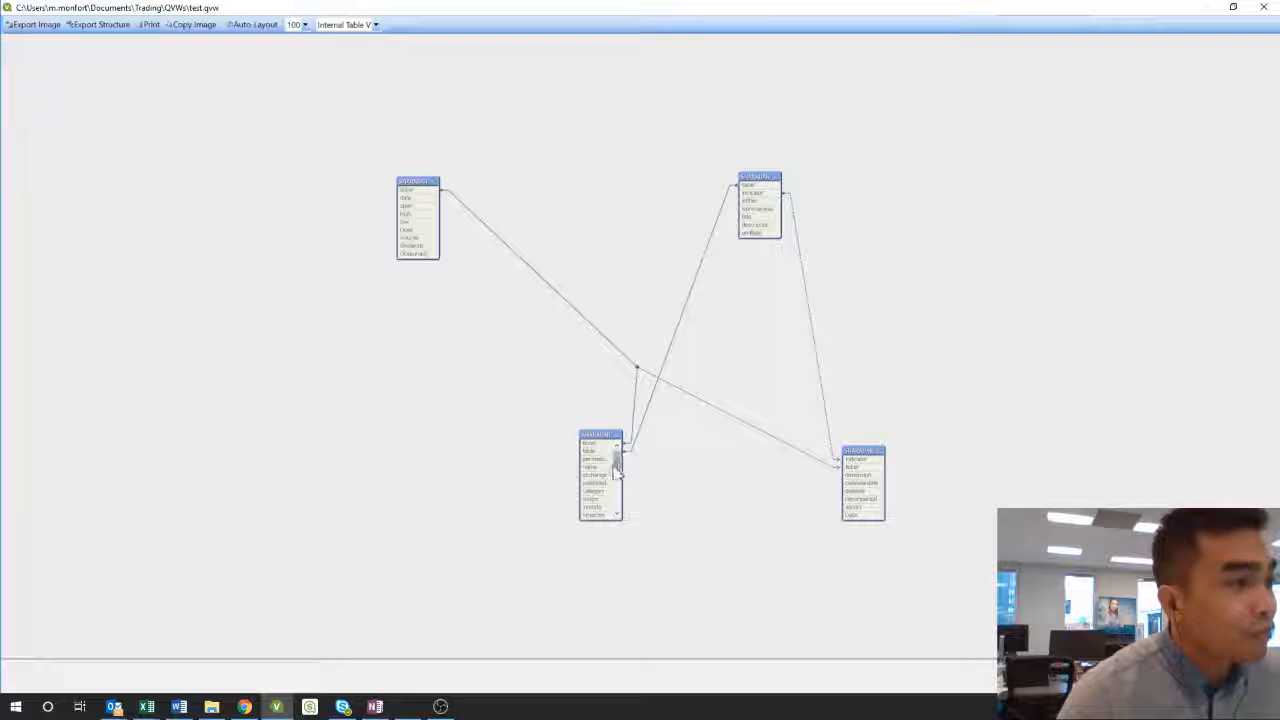
mouse_move(588, 471)
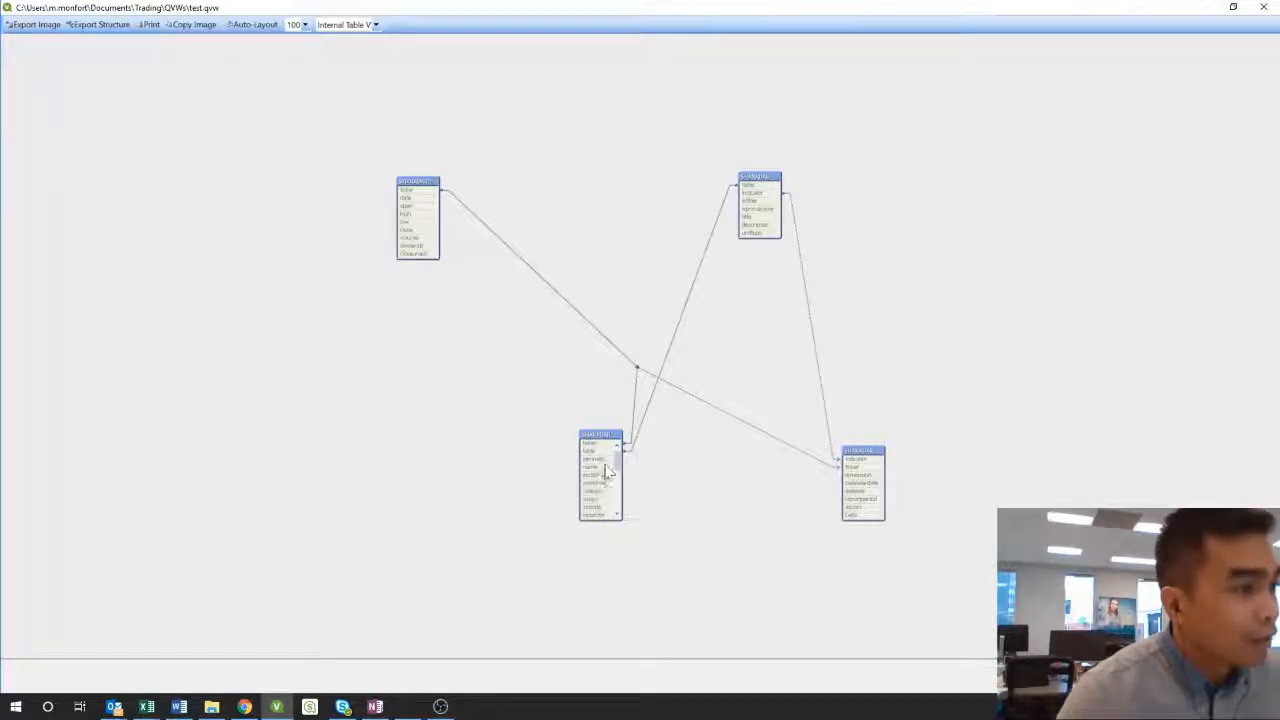
key("Escape")
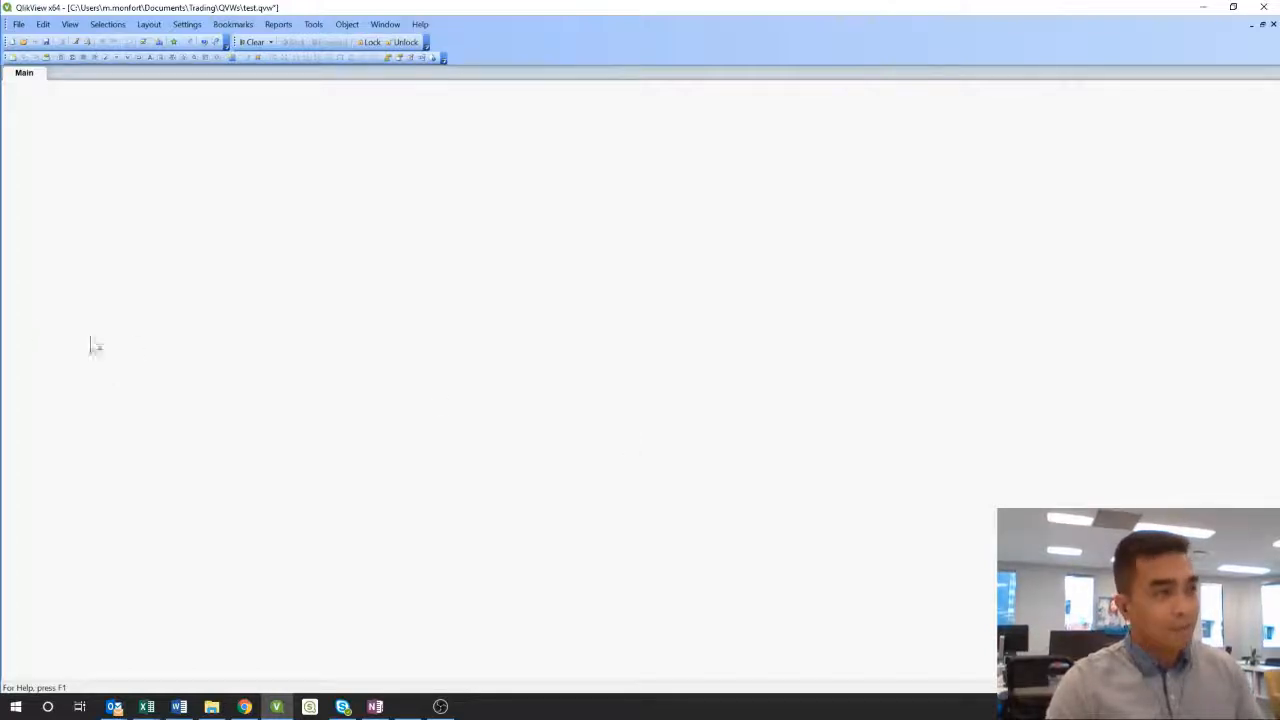
key("ctrl+e")
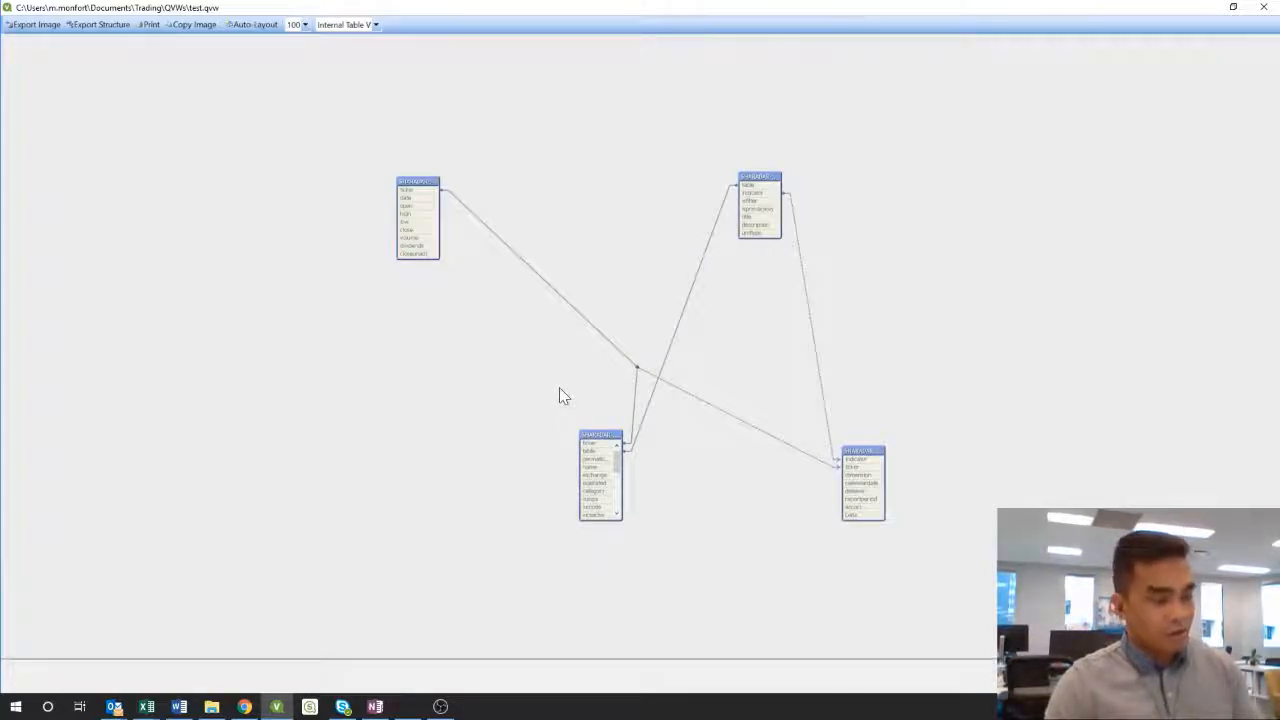
key("Escape")
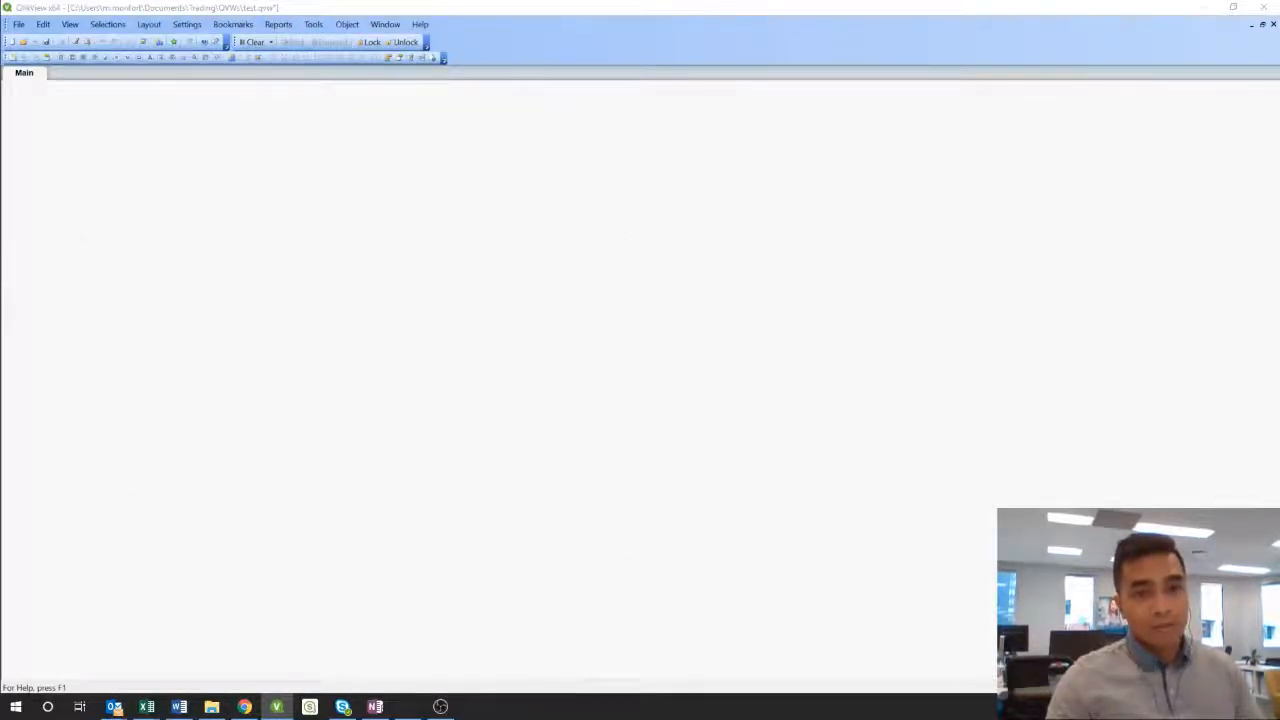
Put the table field on its own line in the indicators script, comment it out with //, and reload the data
key("ctrl+e")
left_click_drag(706, 277, 510, 2)
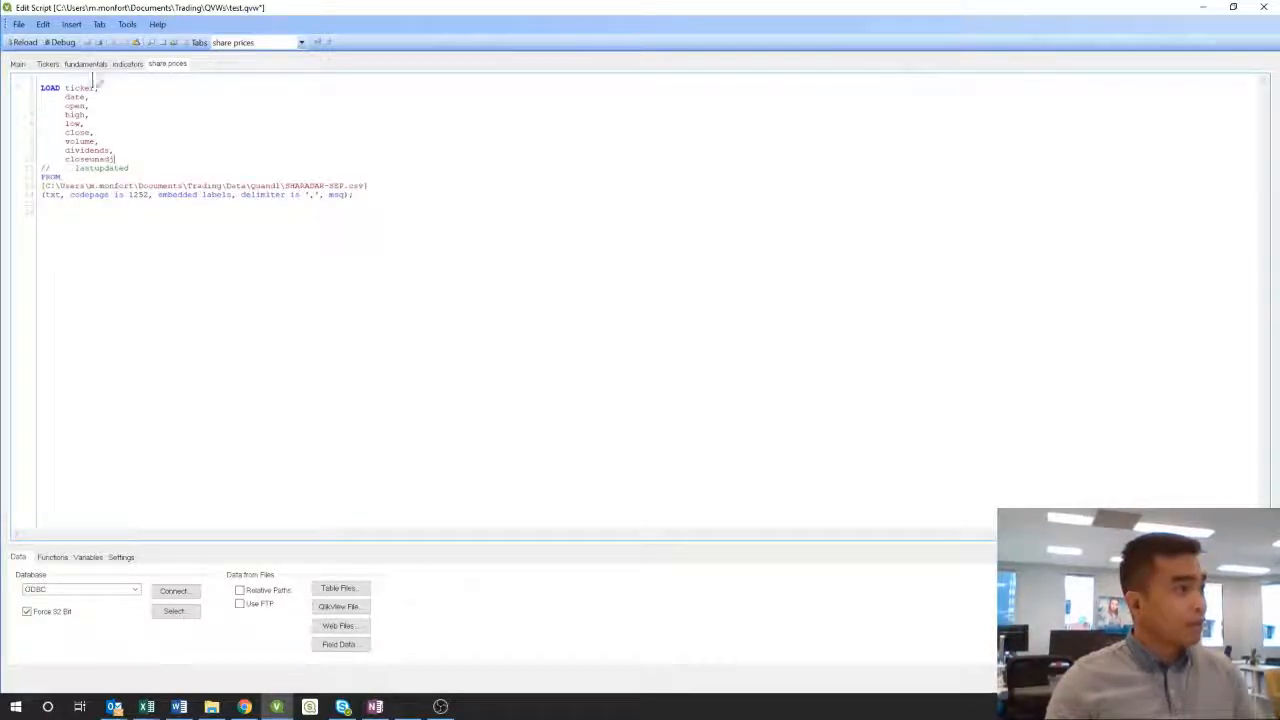
left_click(127, 64)
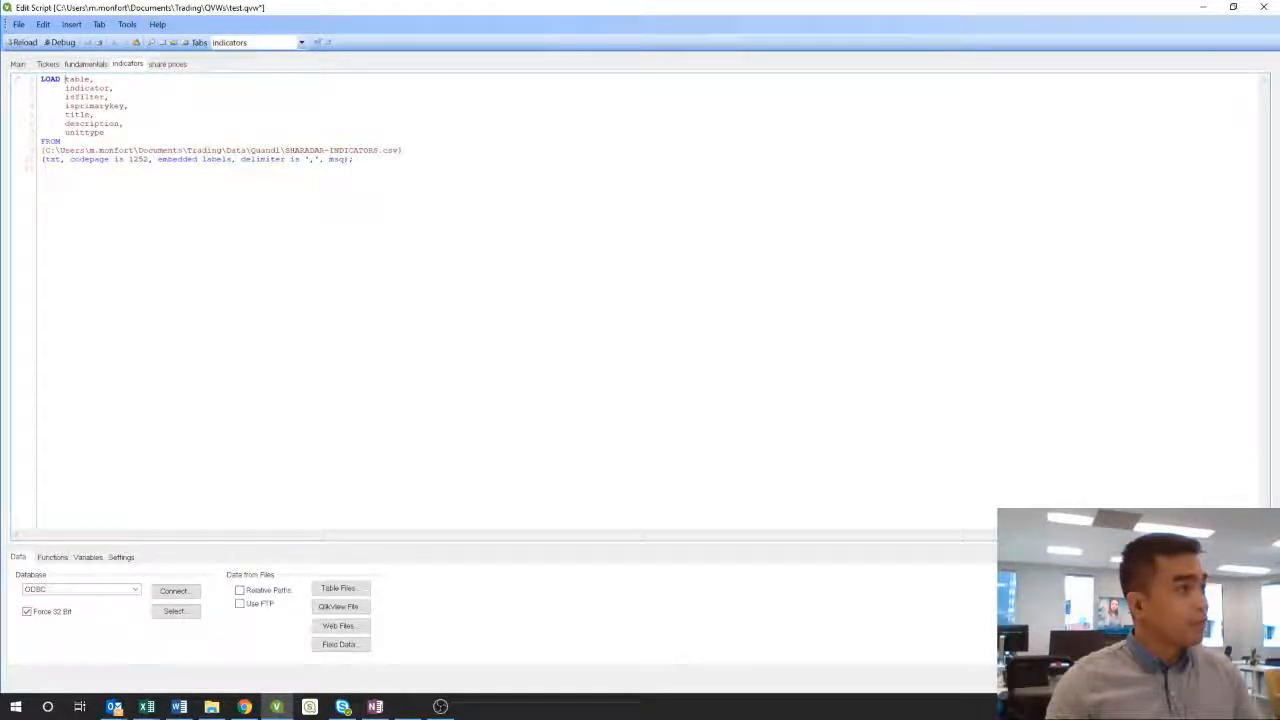
key("Return")
type("//")
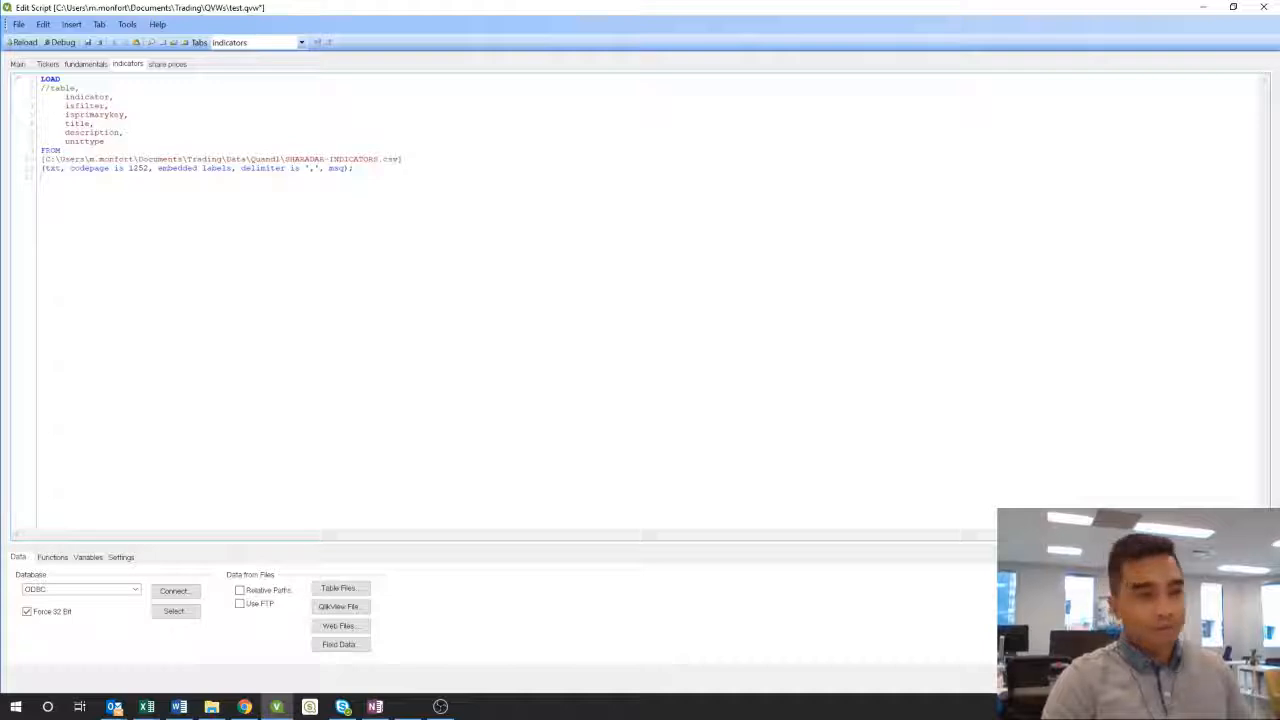
key("ctrl+r")
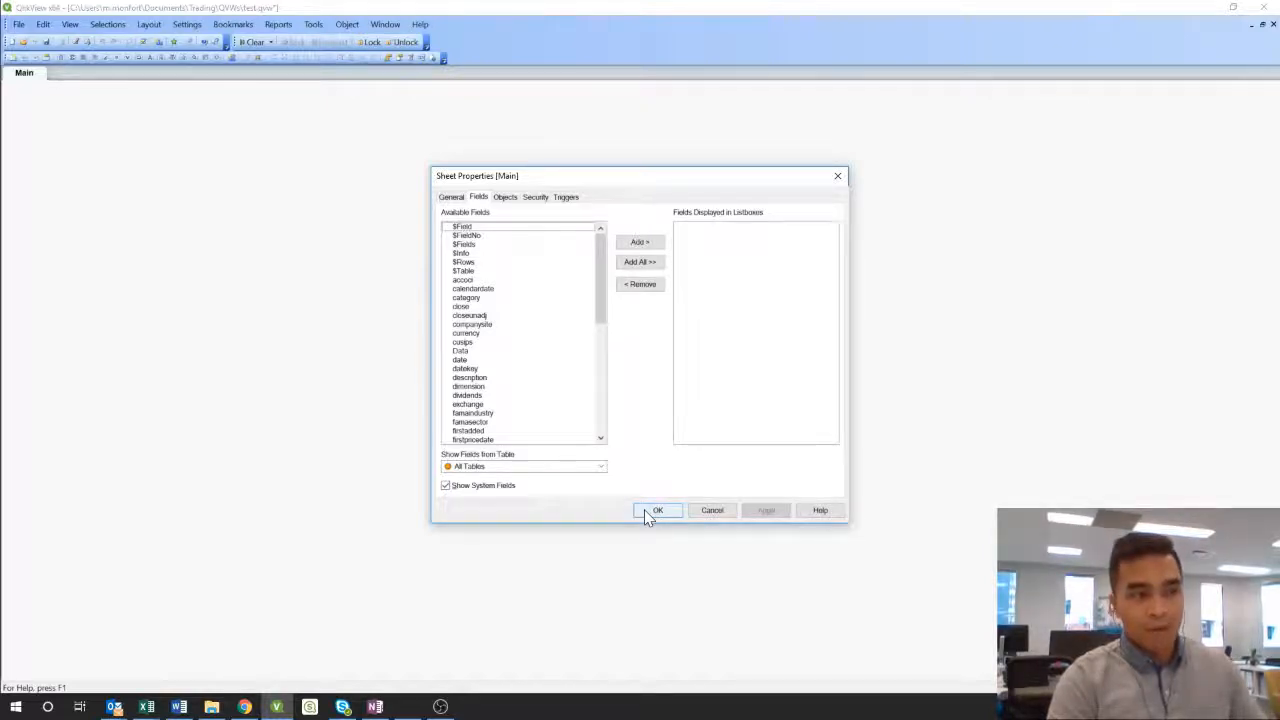
key("alt+Tab")
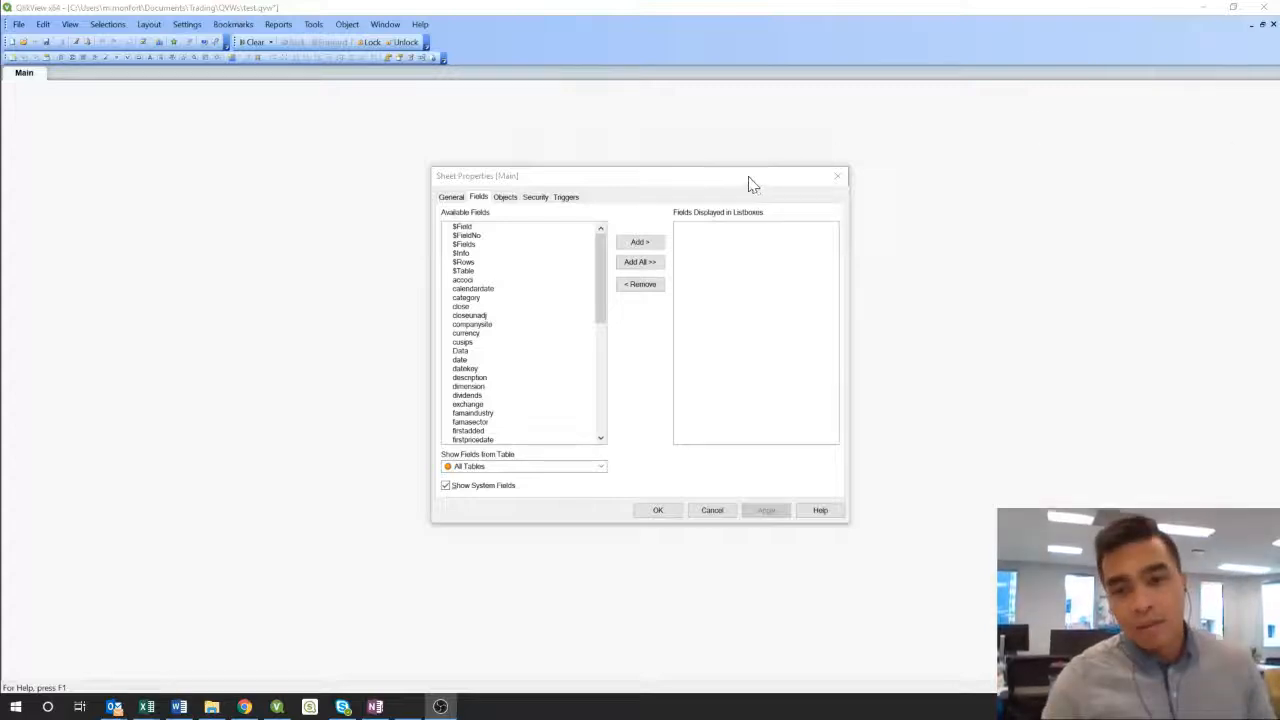
left_click(483, 300)
left_click(483, 299)
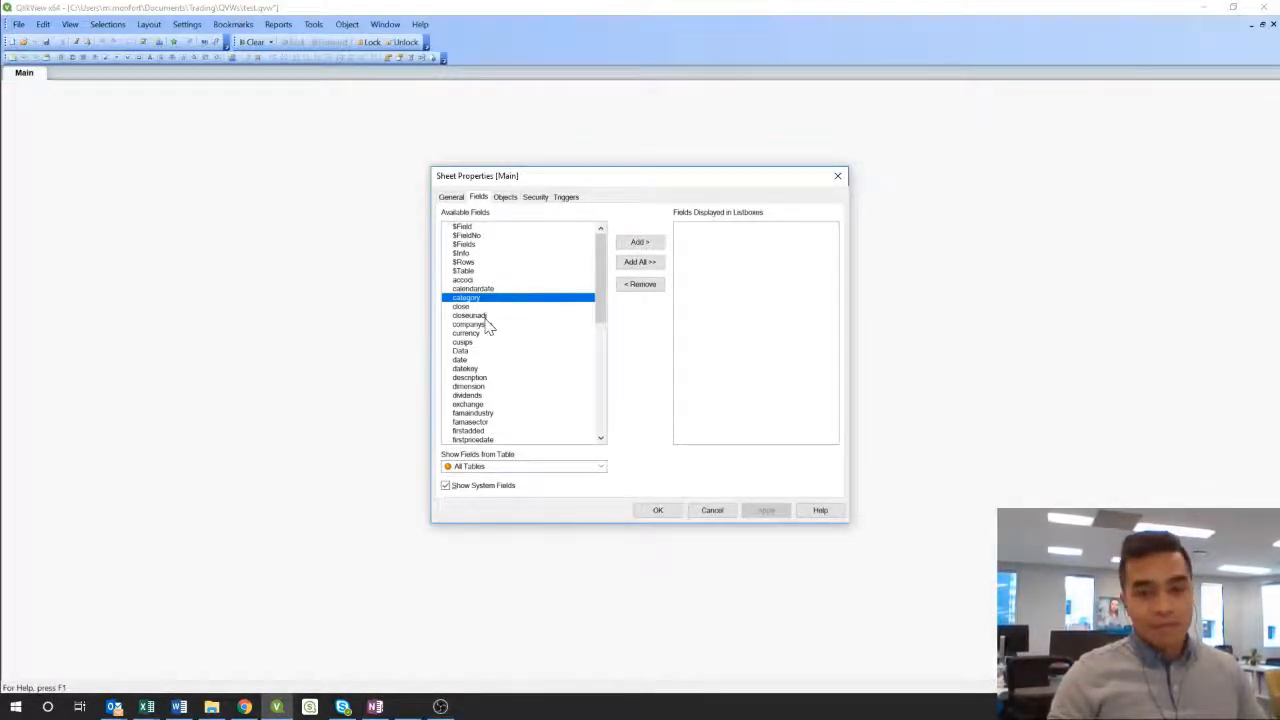
left_click(478, 316)
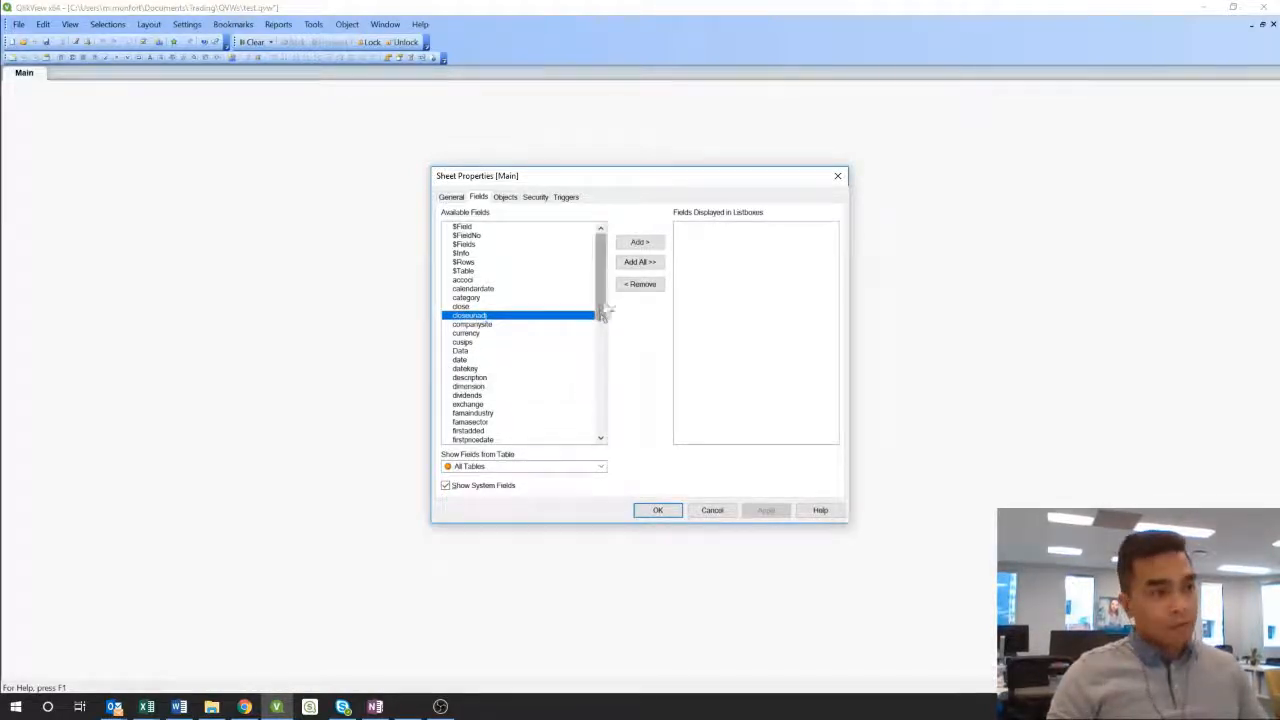
Add list boxes for the category, industry, name and ticker fields to the Main sheet
left_click_drag(603, 313, 598, 410)
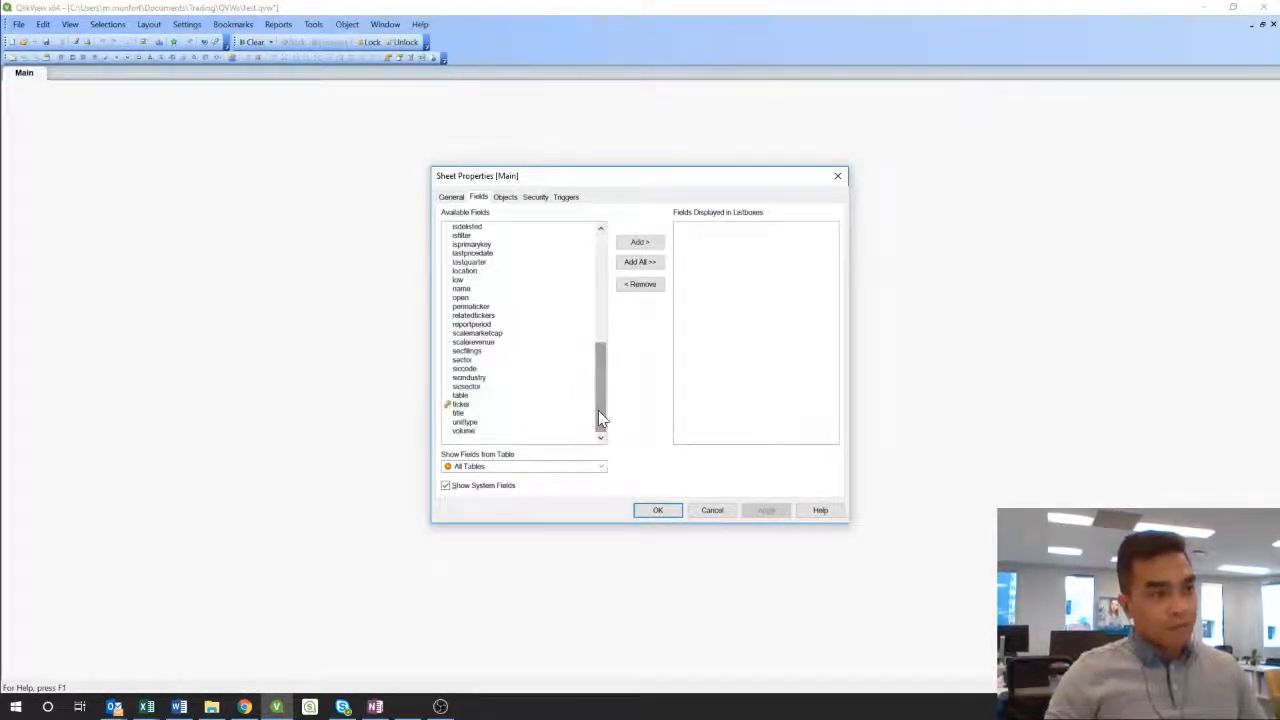
left_click(460, 404)
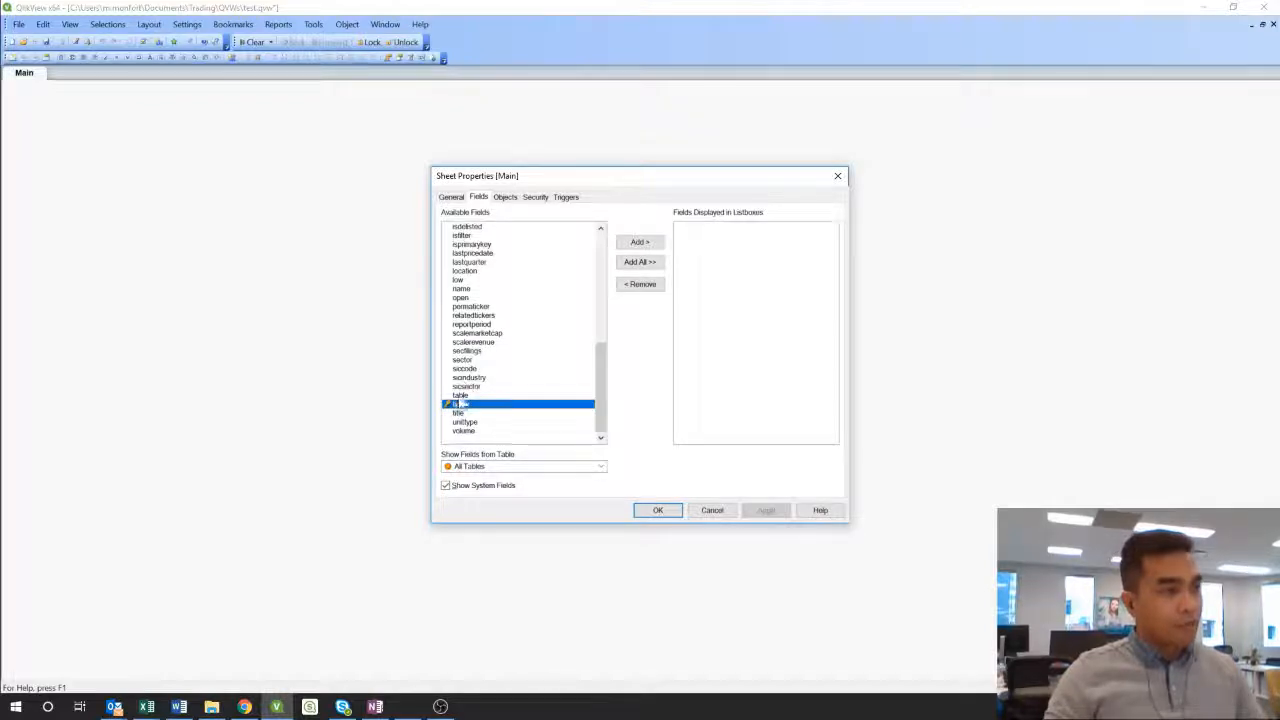
left_click(460, 298, "ctrl")
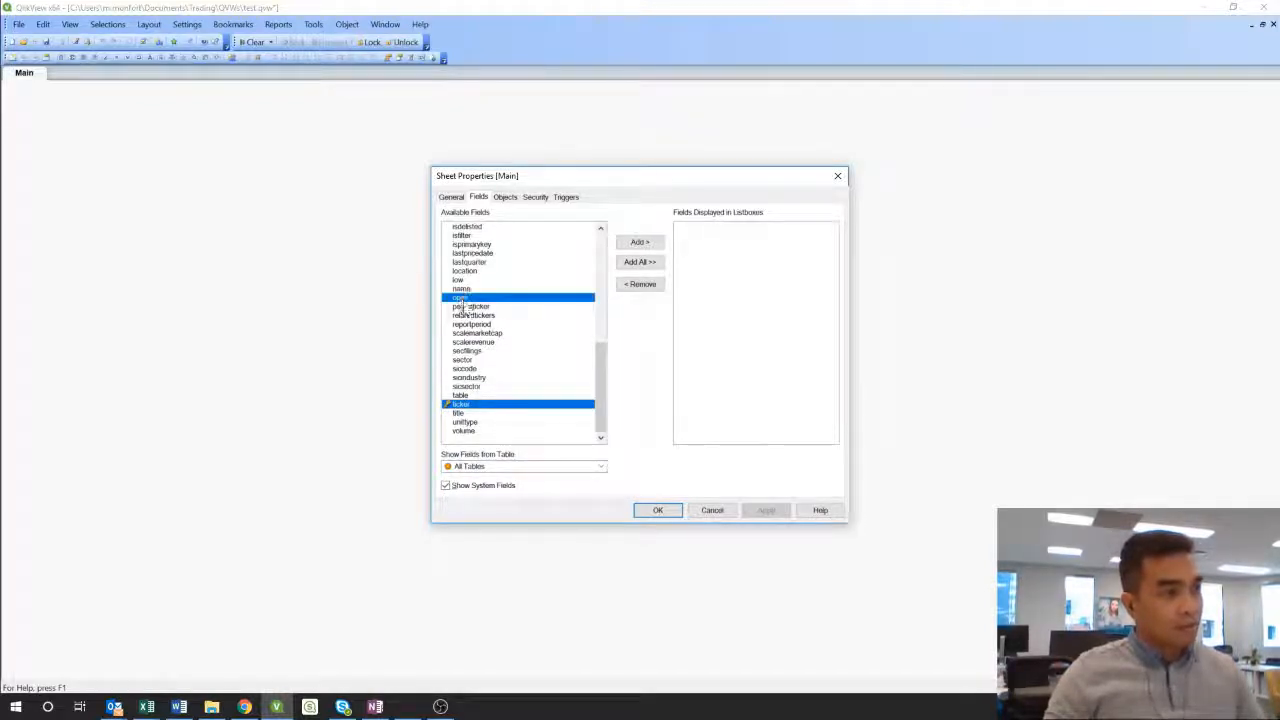
left_click(462, 290, "ctrl")
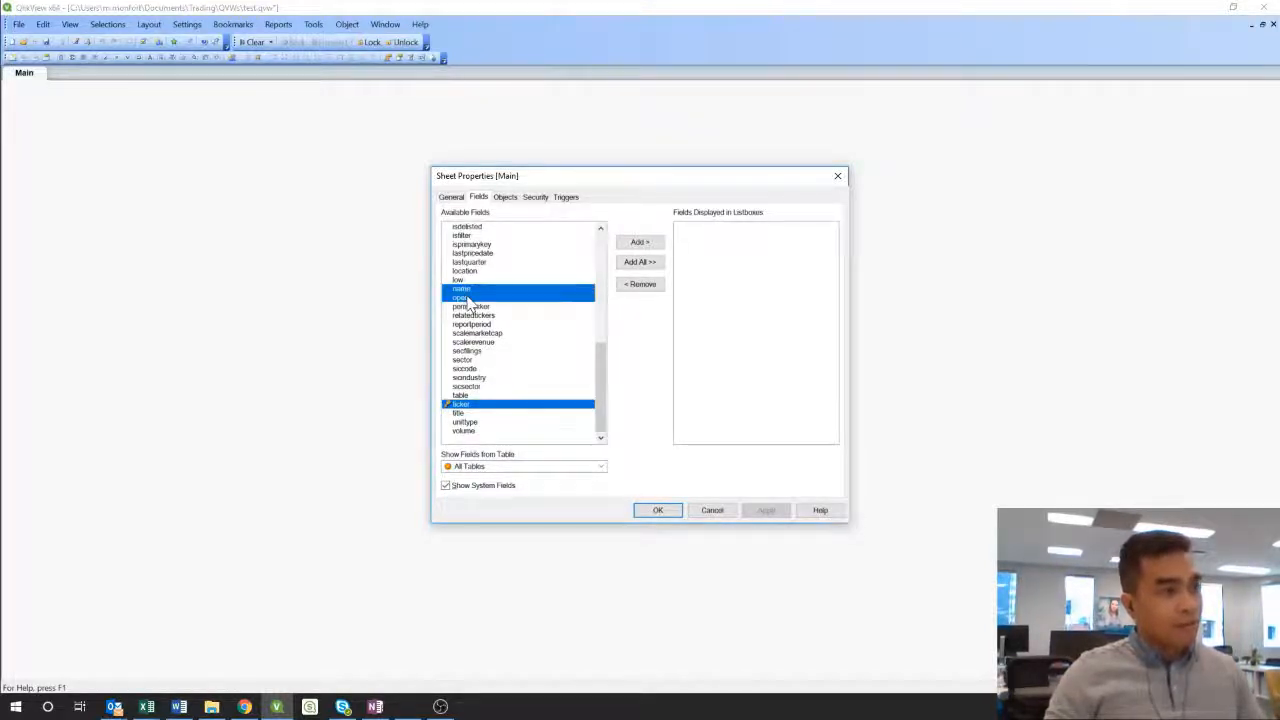
left_click(589, 300, "ctrl")
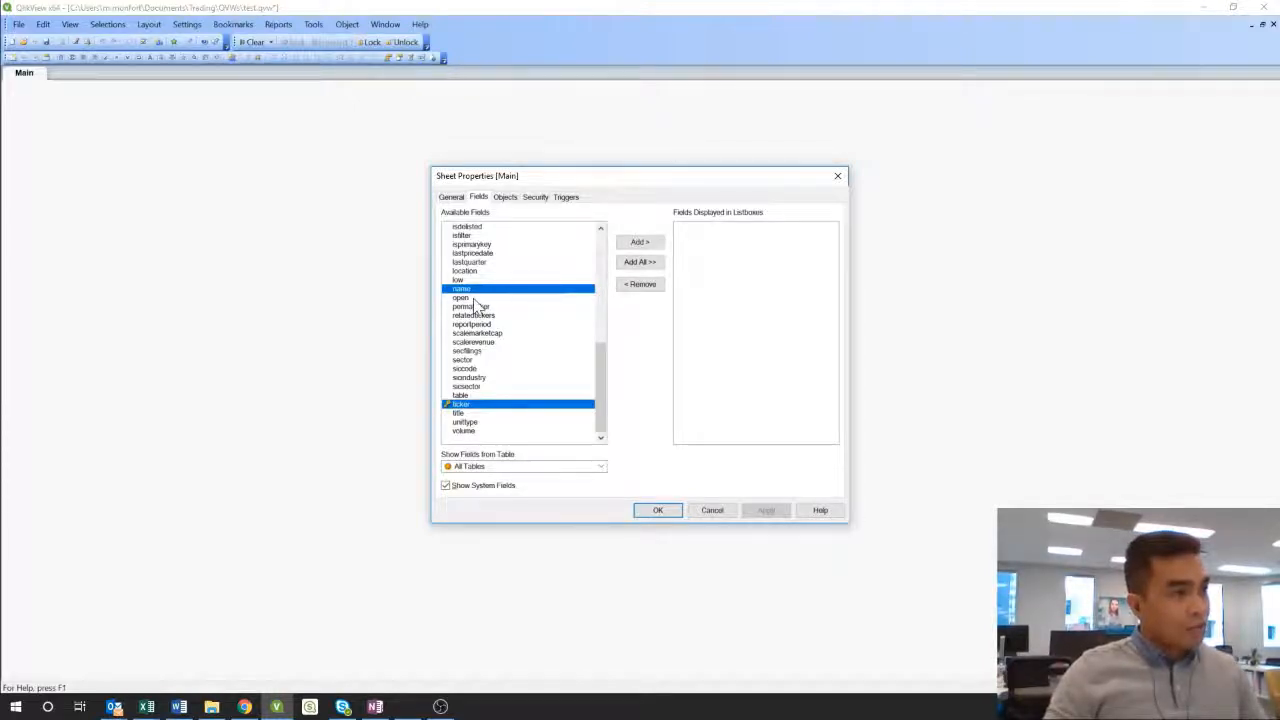
scroll(490, 295, "up", 8)
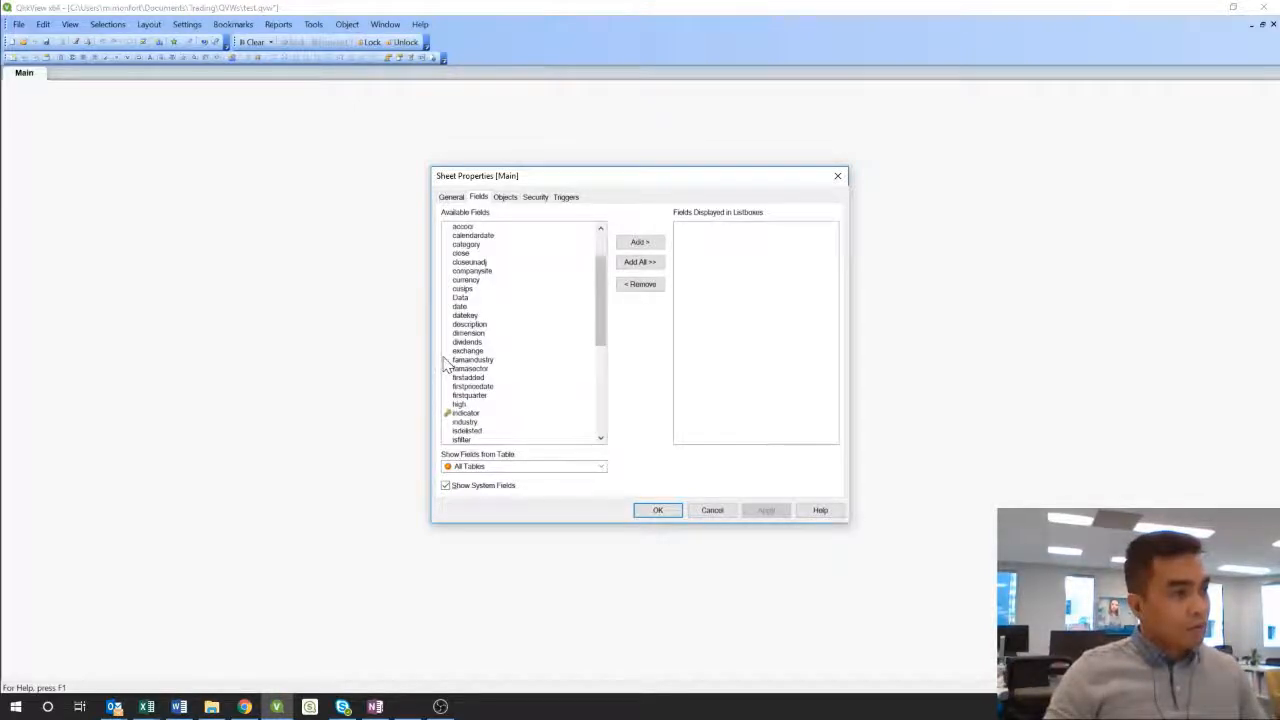
left_click(466, 244, "ctrl")
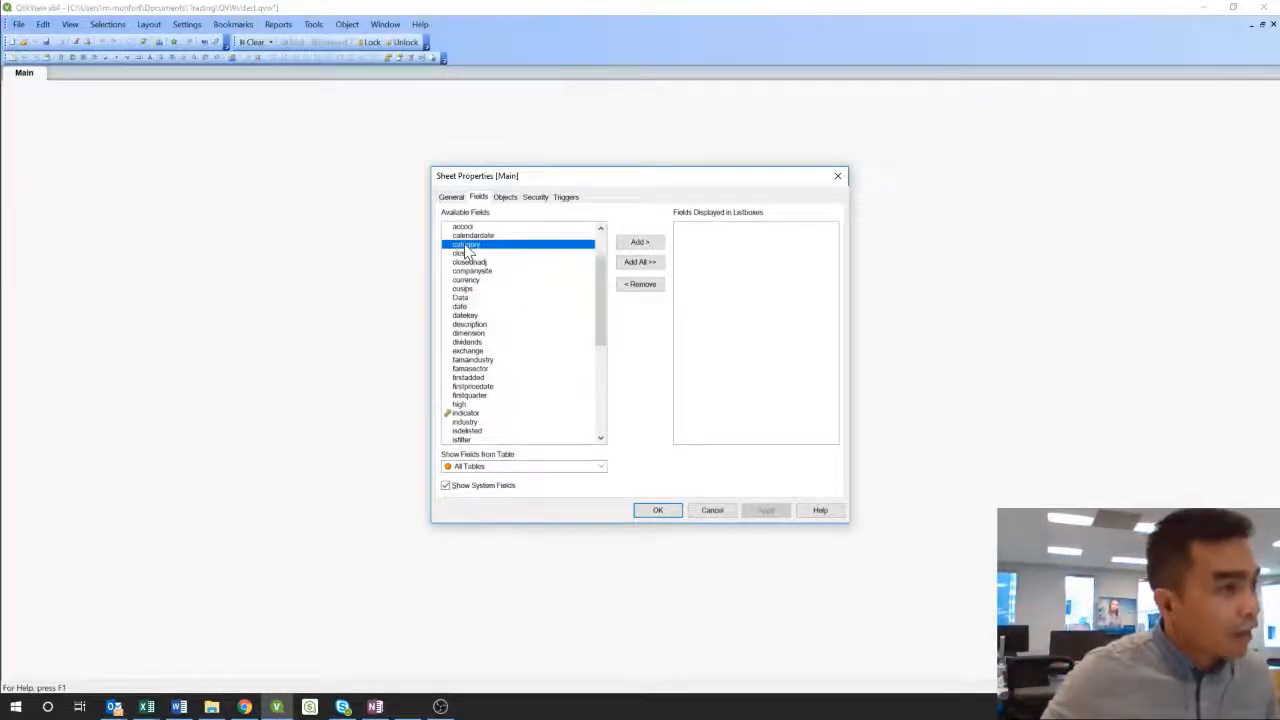
left_click(466, 422, "ctrl")
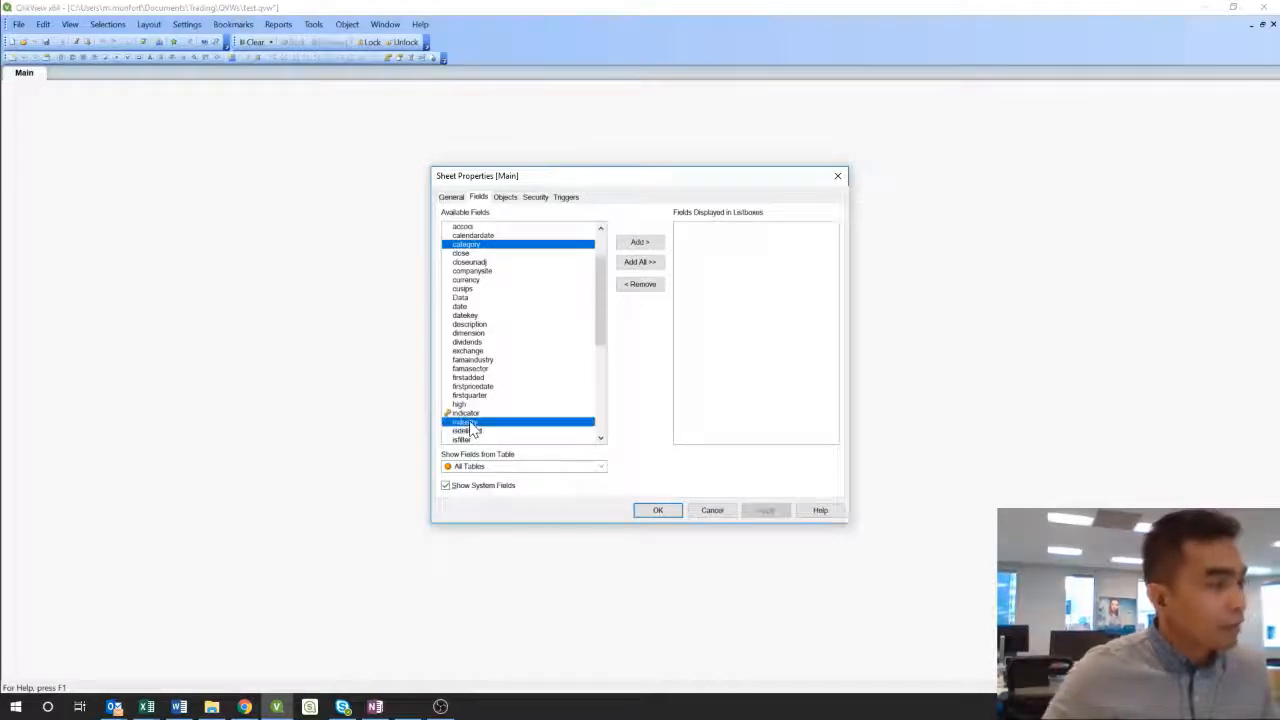
left_click(641, 244)
left_click(659, 513)
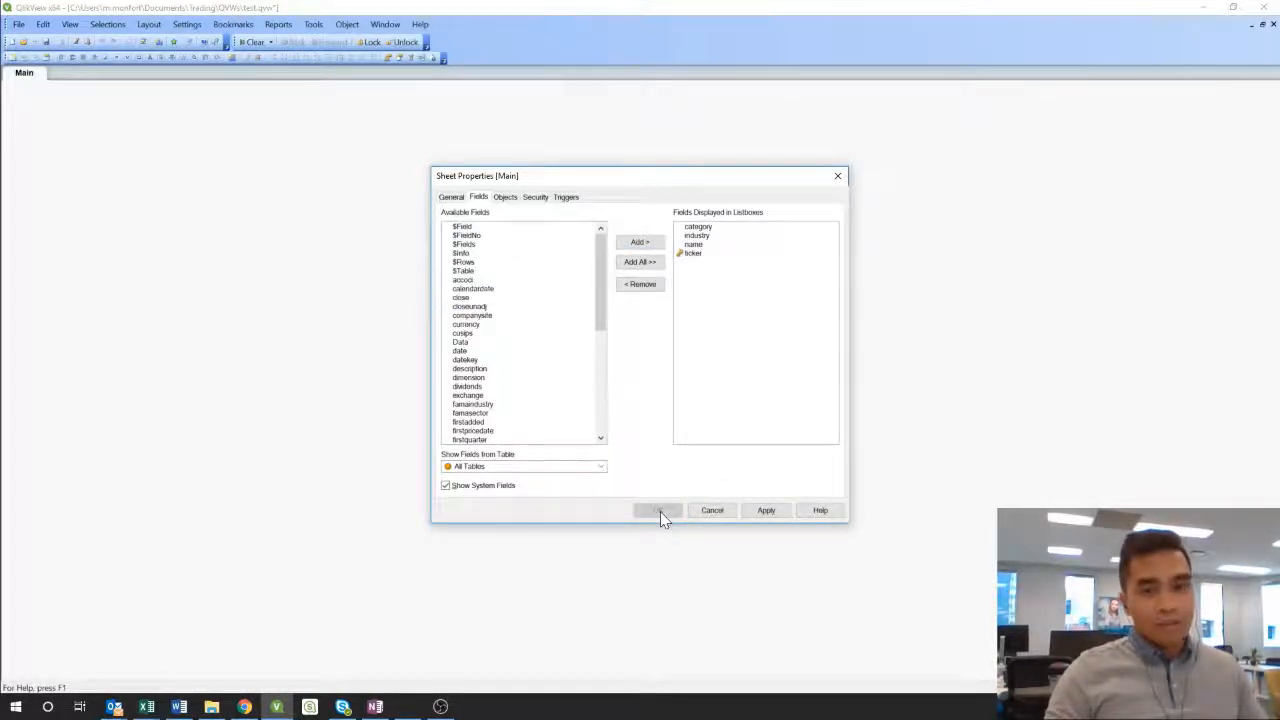
Rearrange the overlapping list boxes on the sheet automatically so they sit side by side
left_click(110, 28)
mouse_move(70, 24)
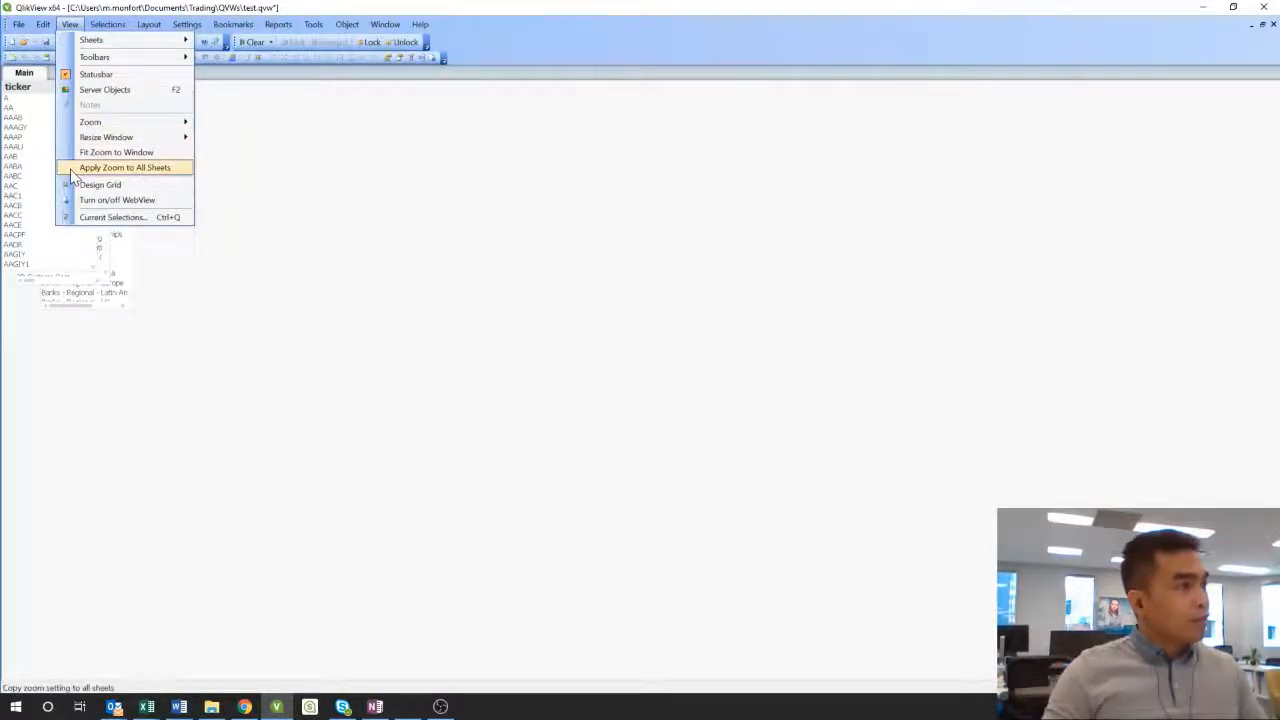
left_click(112, 25)
mouse_move(148, 24)
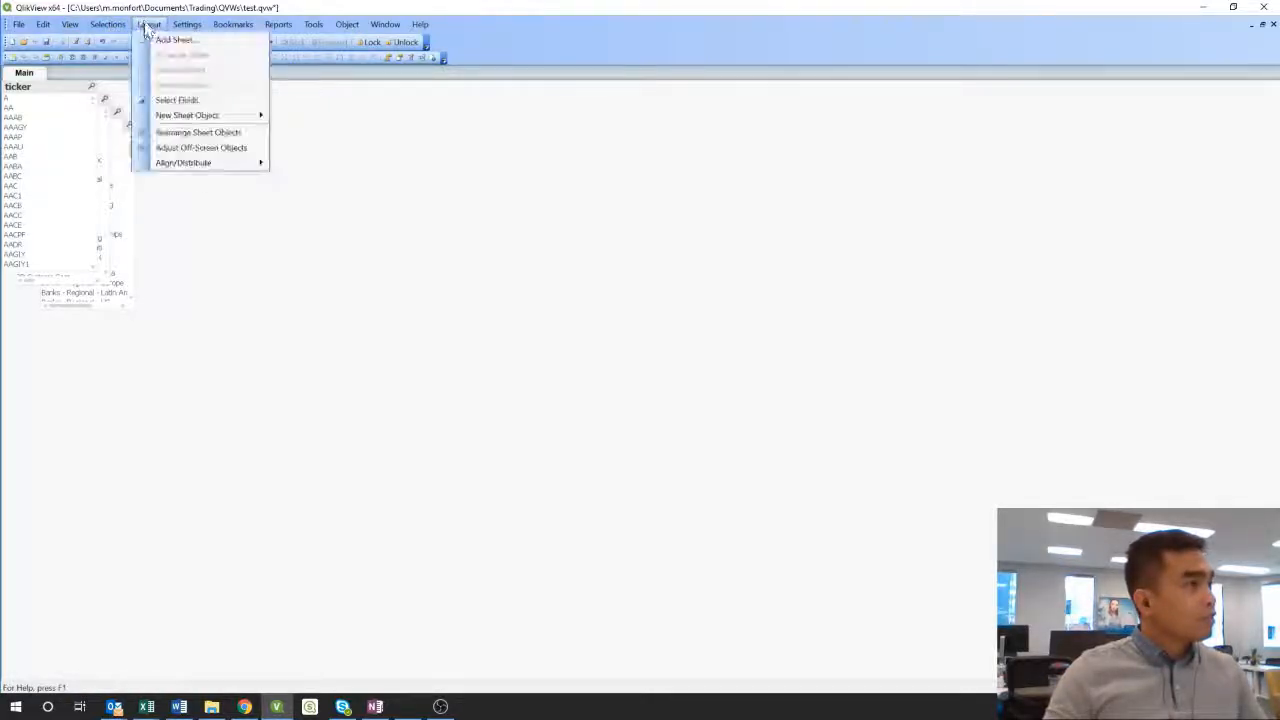
left_click(160, 133)
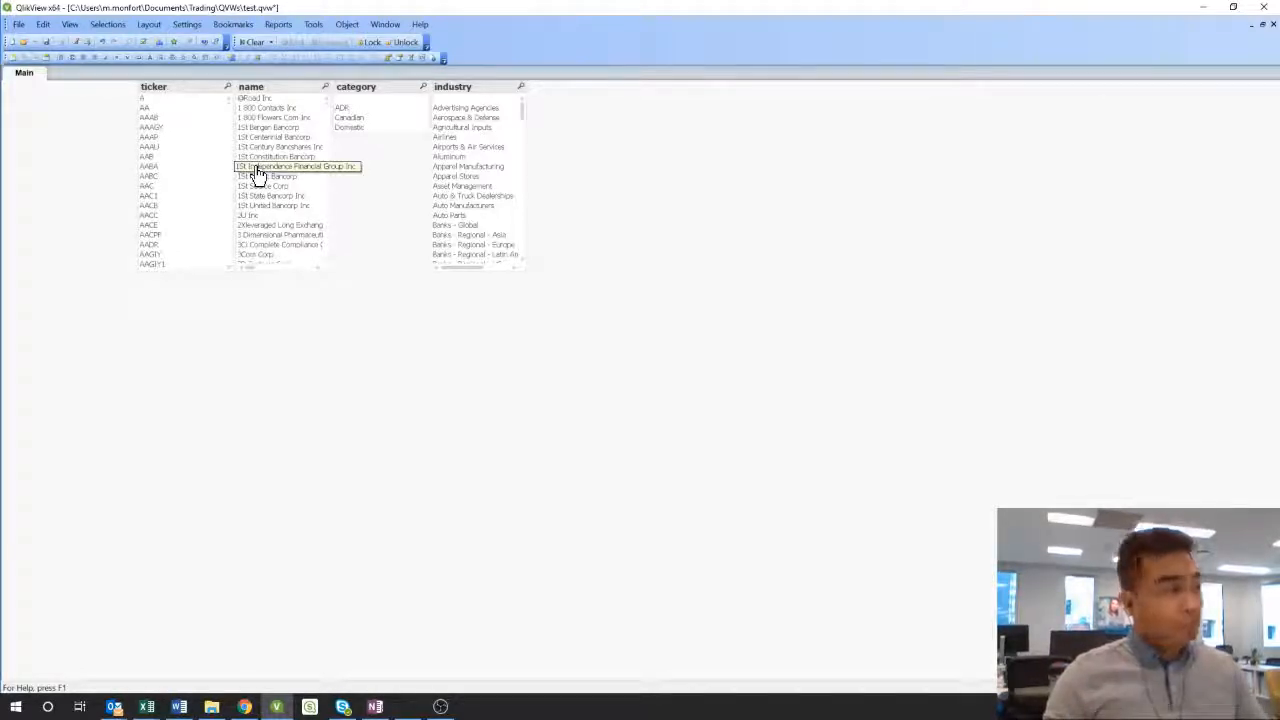
Filter the data to the Domestic category and the Airlines industry, and look through the ticker and name lists
left_click(349, 127)
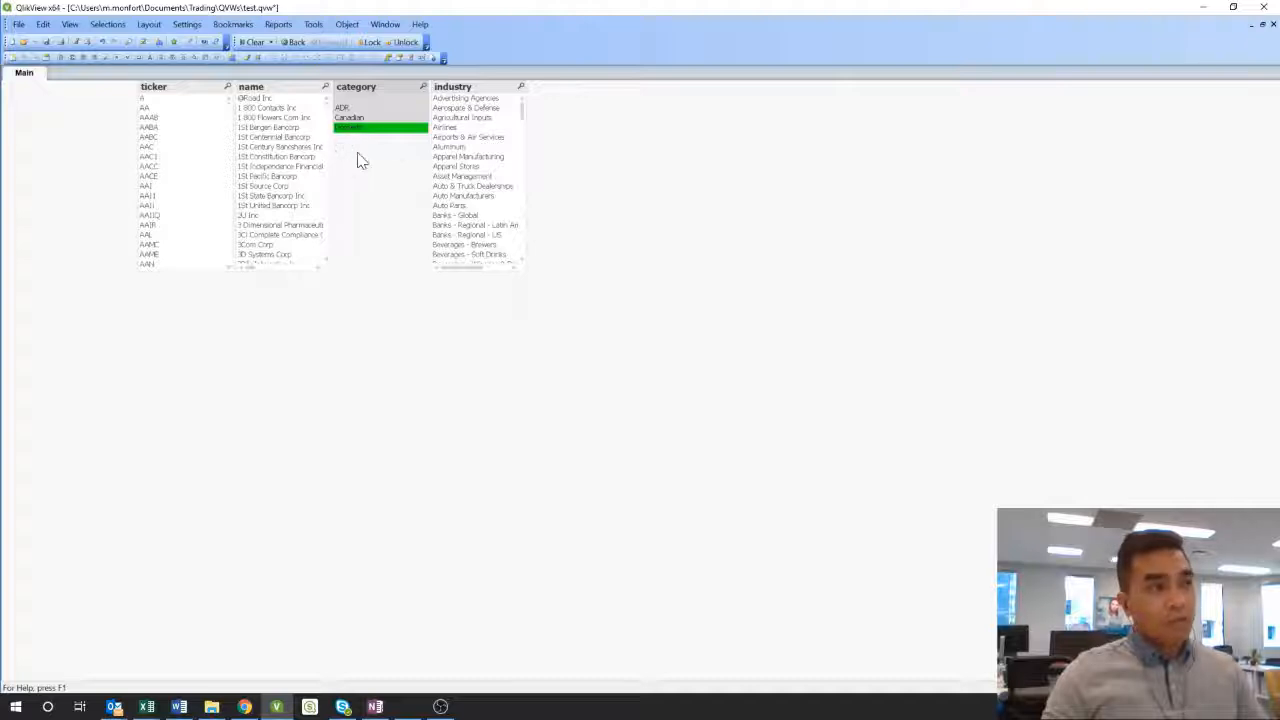
left_click(450, 129)
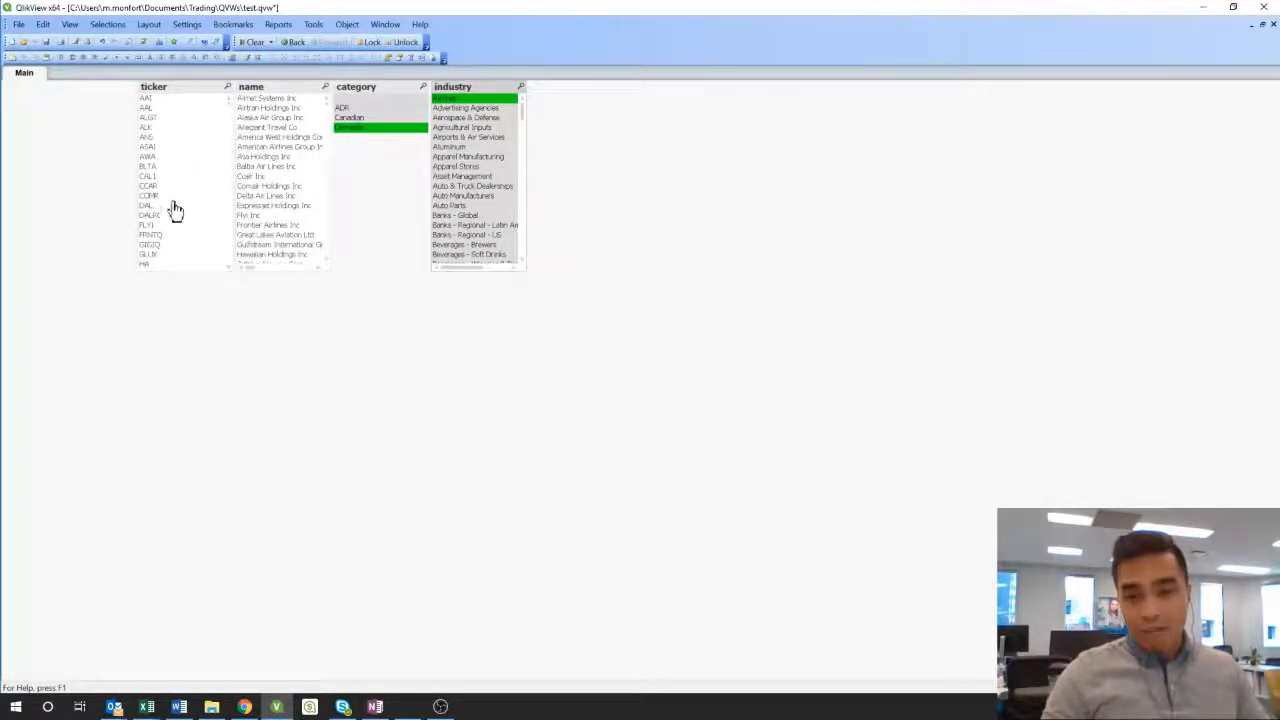
scroll(172, 200, "down", 6)
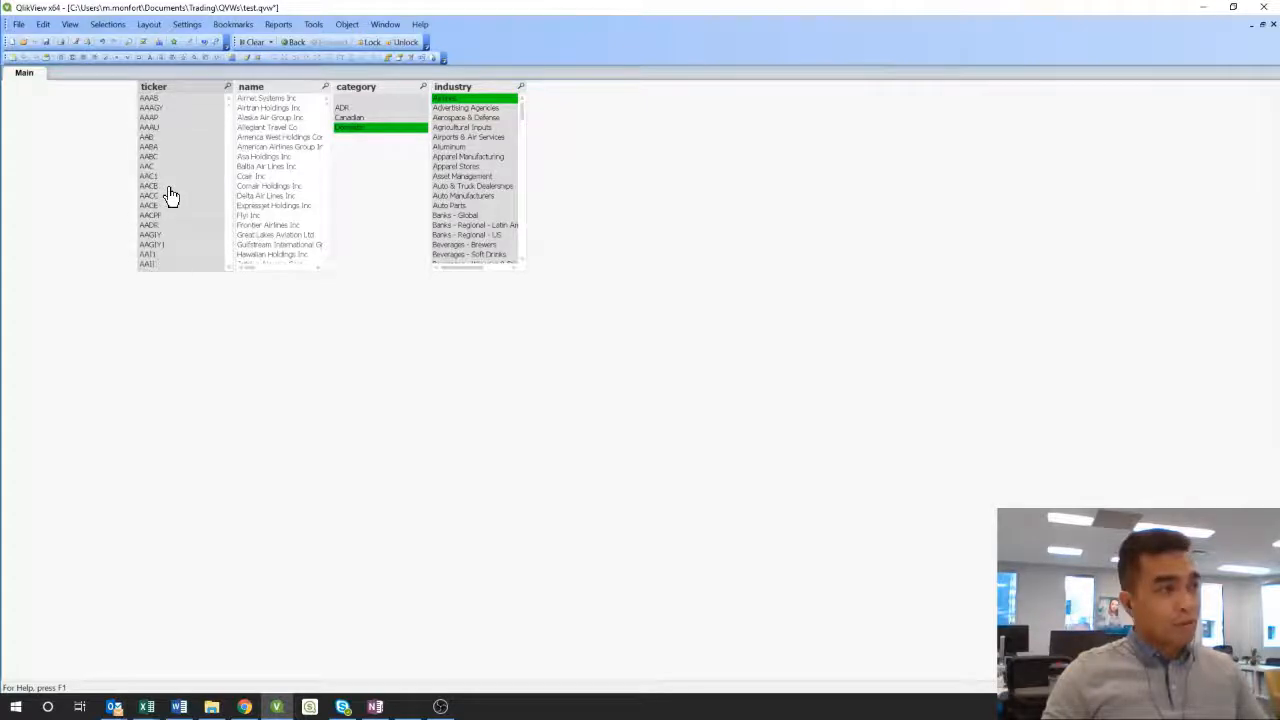
scroll(168, 195, "up", 6)
scroll(186, 228, "down", 3)
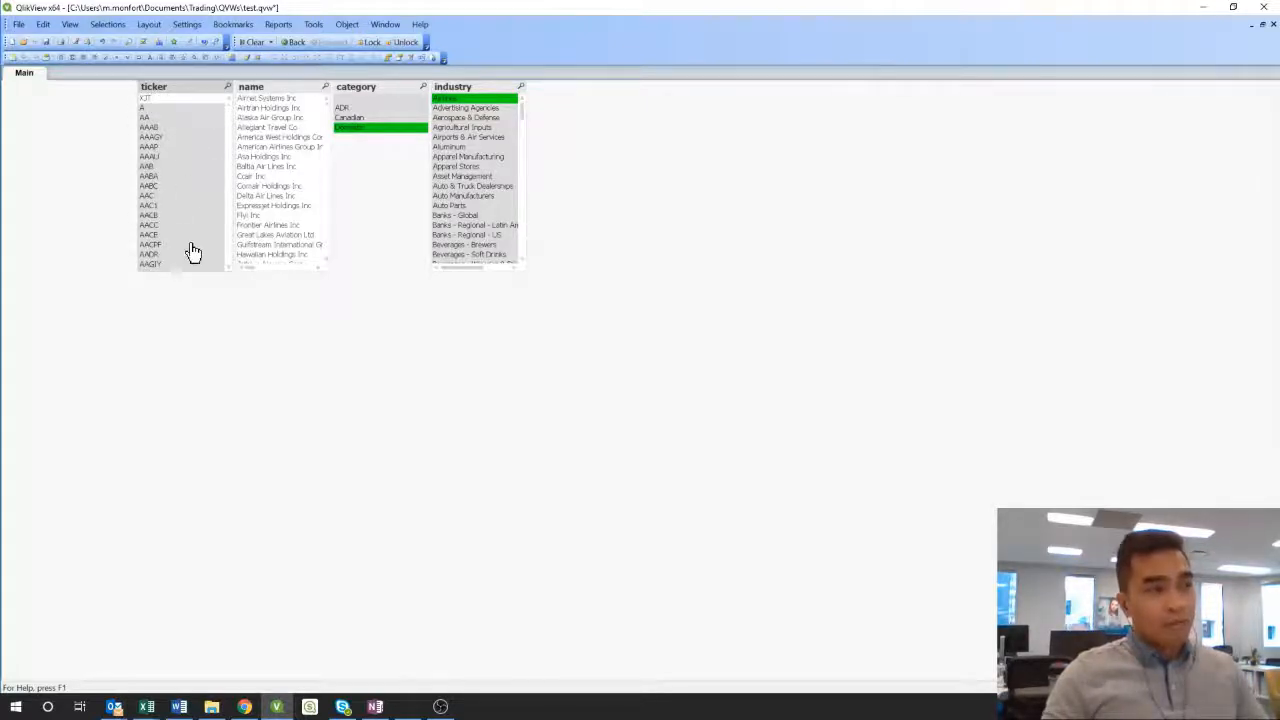
scroll(191, 246, "up", 6)
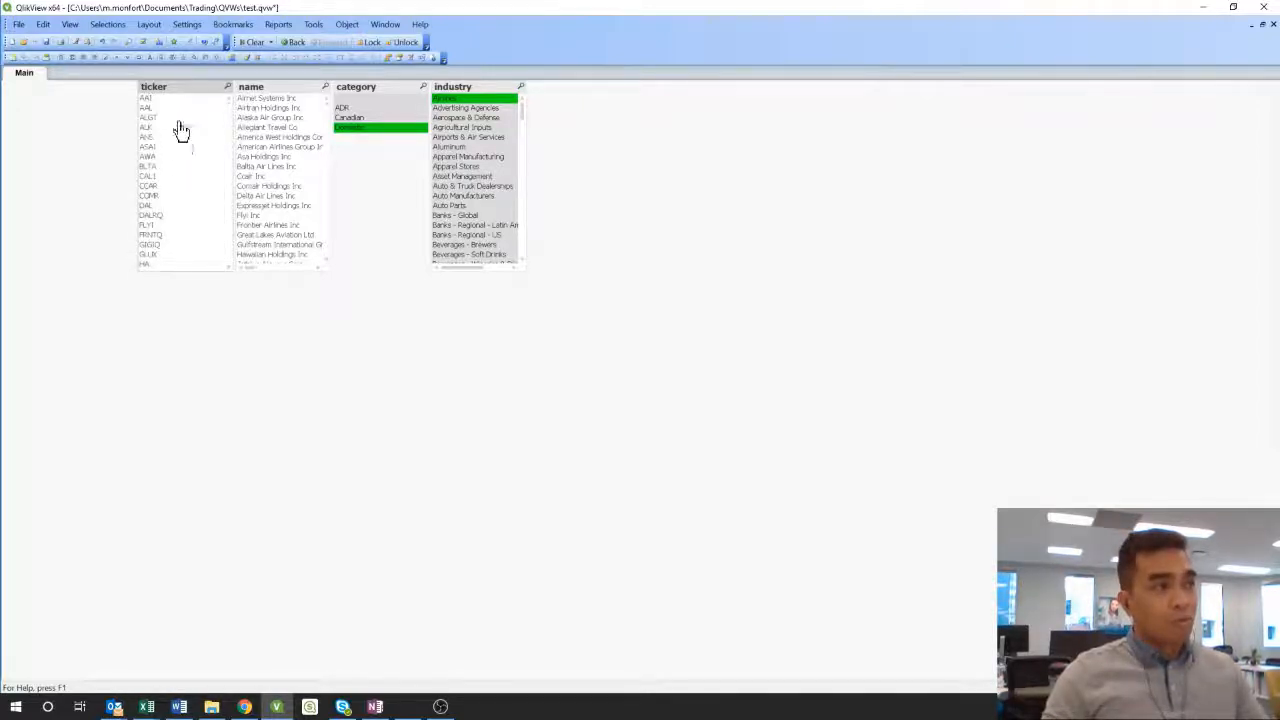
scroll(256, 193, "down", 6)
scroll(256, 193, "down", 5)
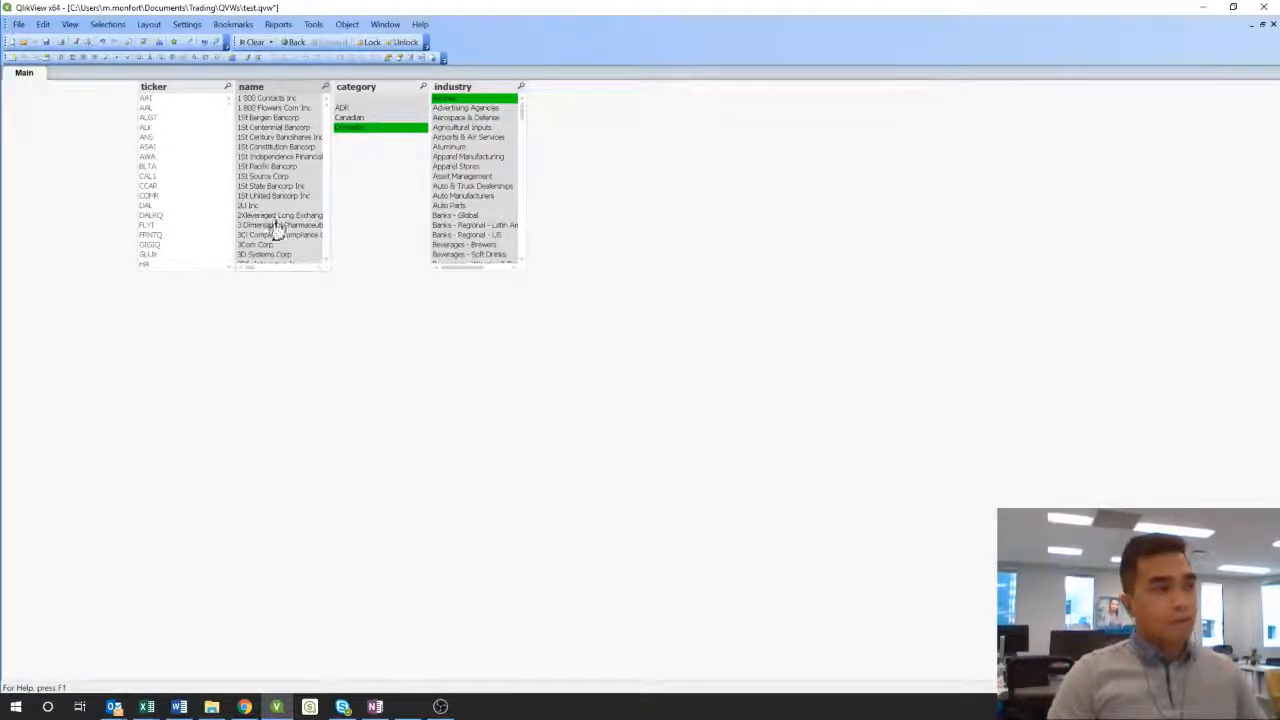
Create a new bar chart on the sheet and add datekey as its dimension
right_click(252, 360)
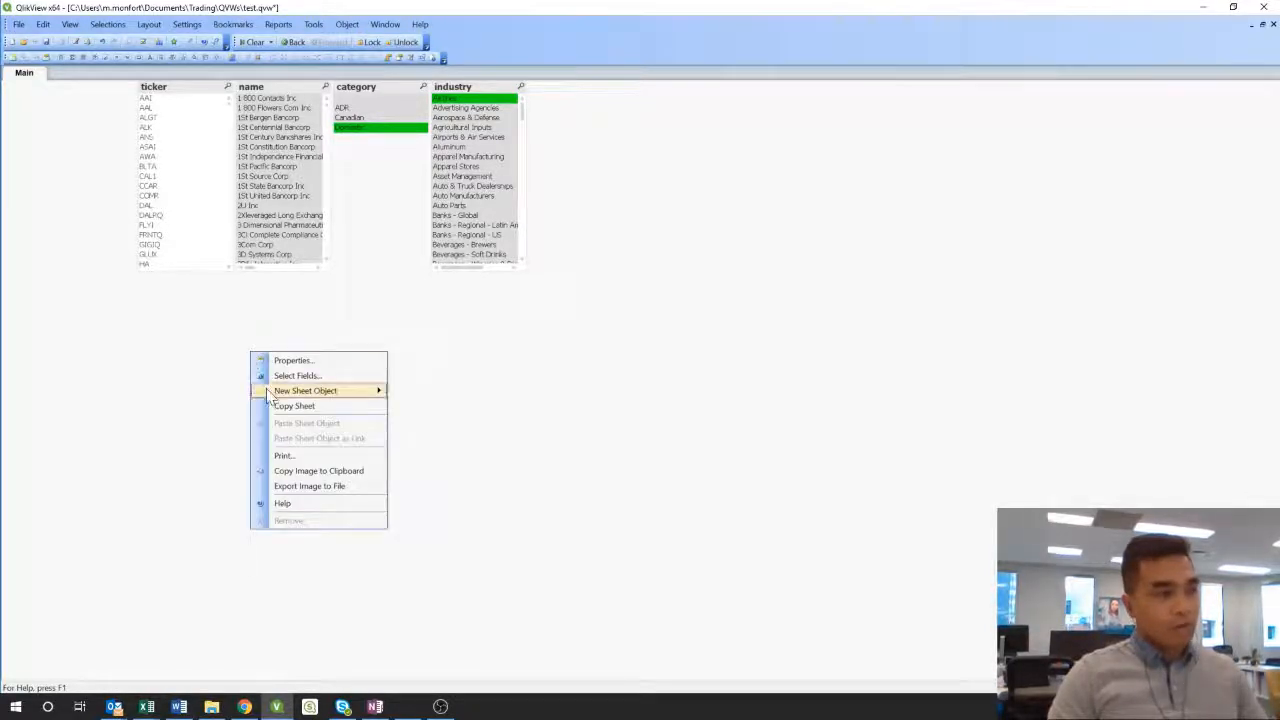
mouse_move(269, 397)
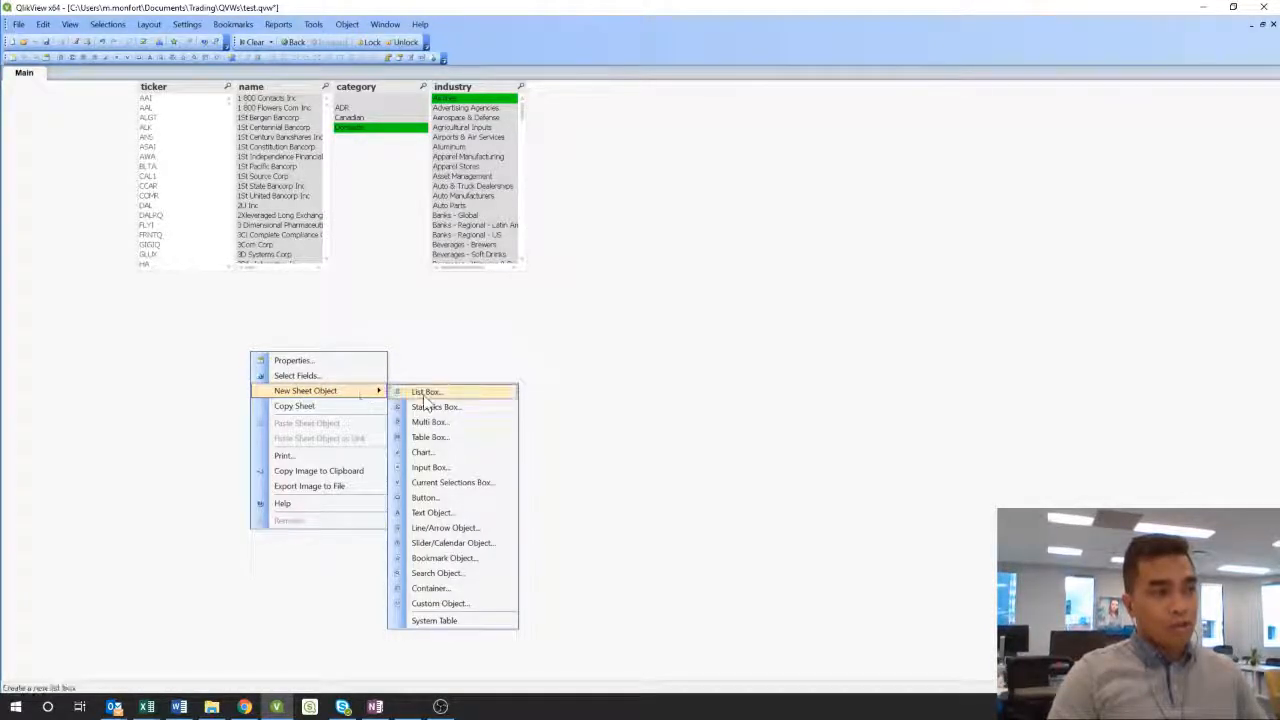
left_click(445, 458)
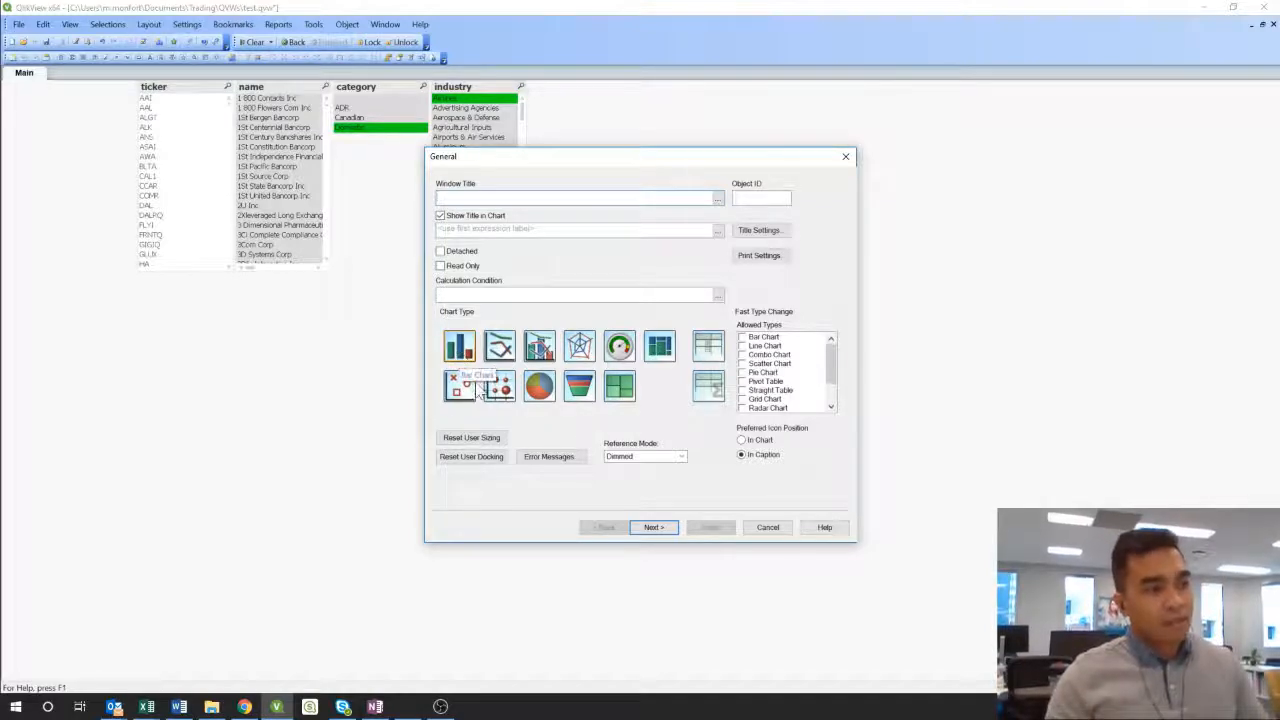
left_click(655, 528)
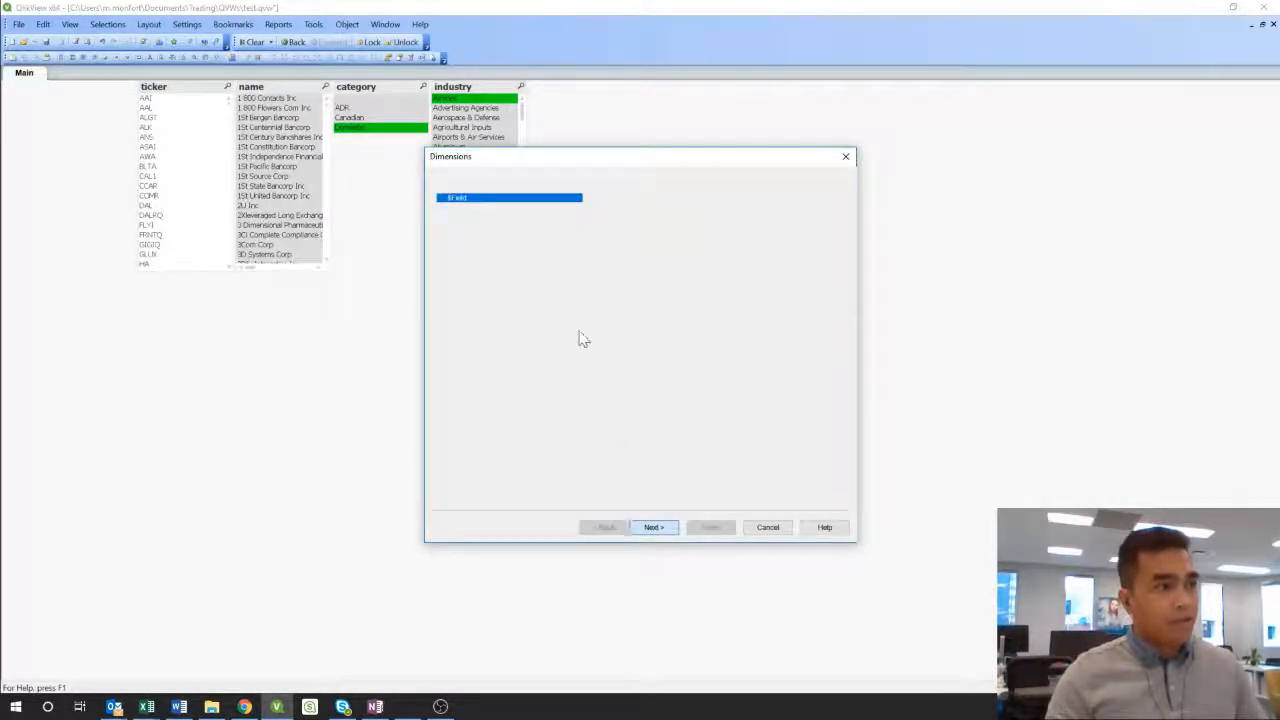
left_click(492, 350)
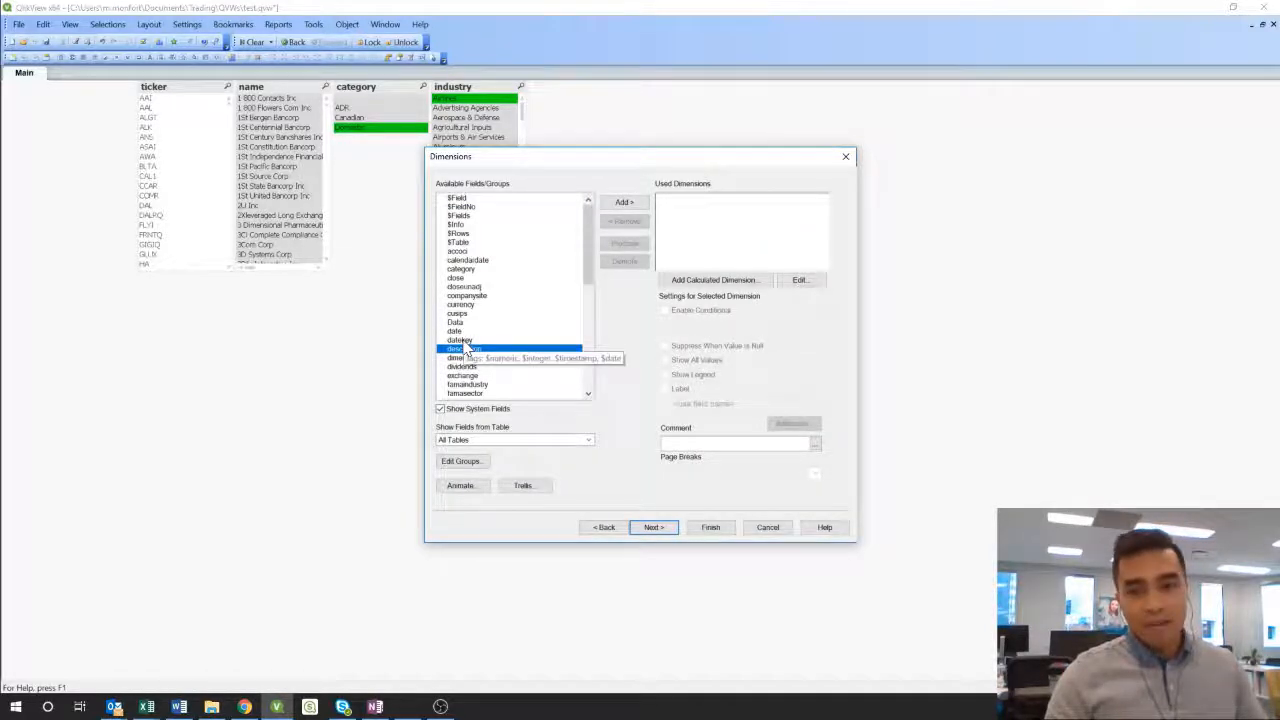
key("Up")
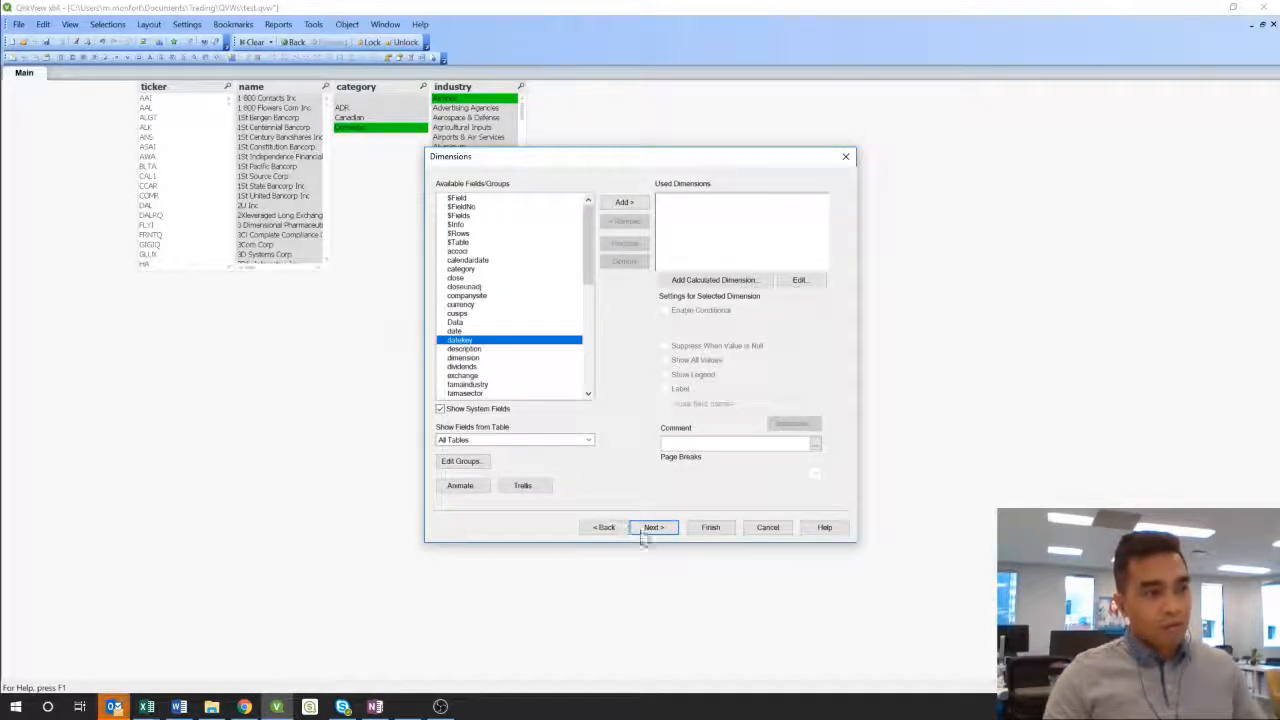
left_click(623, 202)
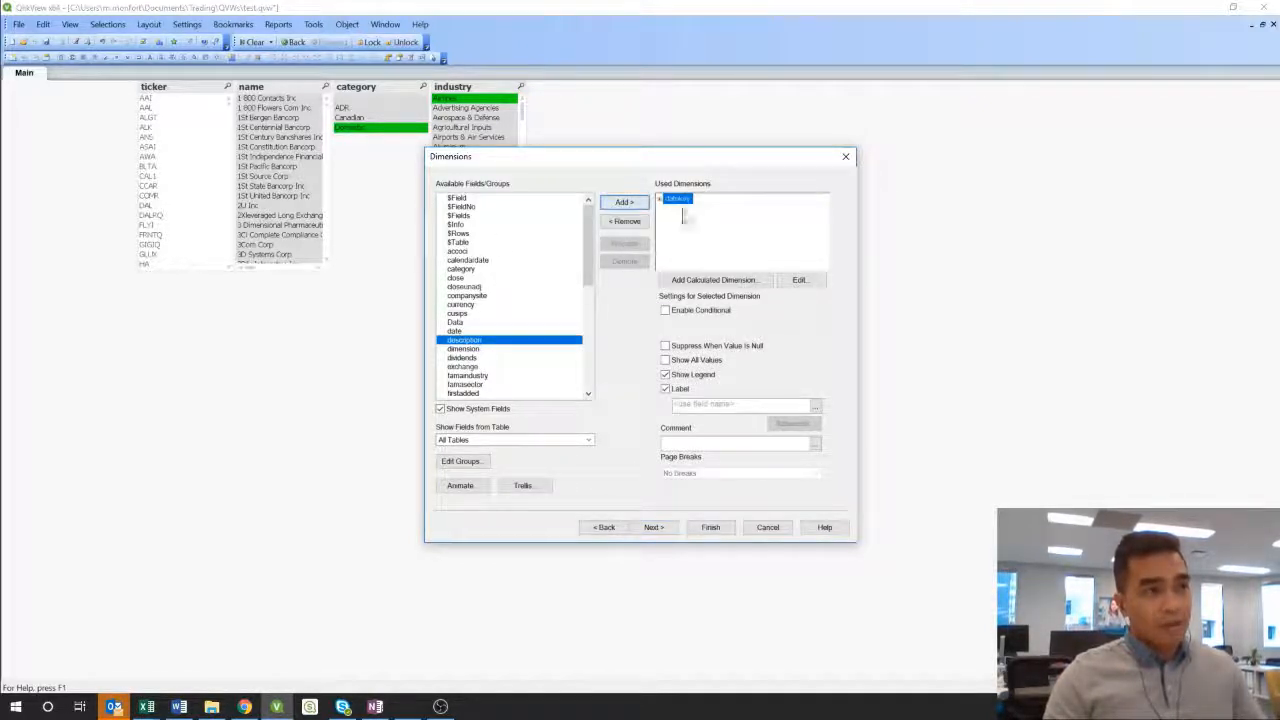
Define the chart's expression as avg(Data) and accept it
left_click(658, 530)
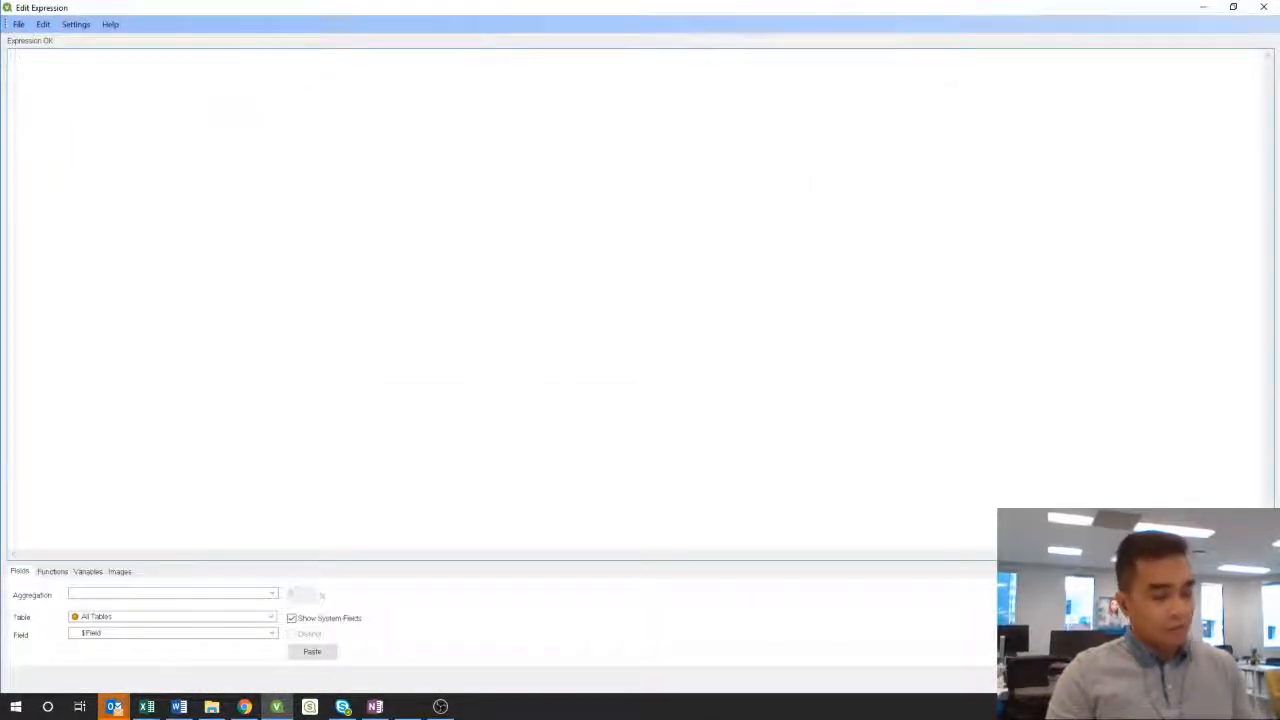
type("avg")
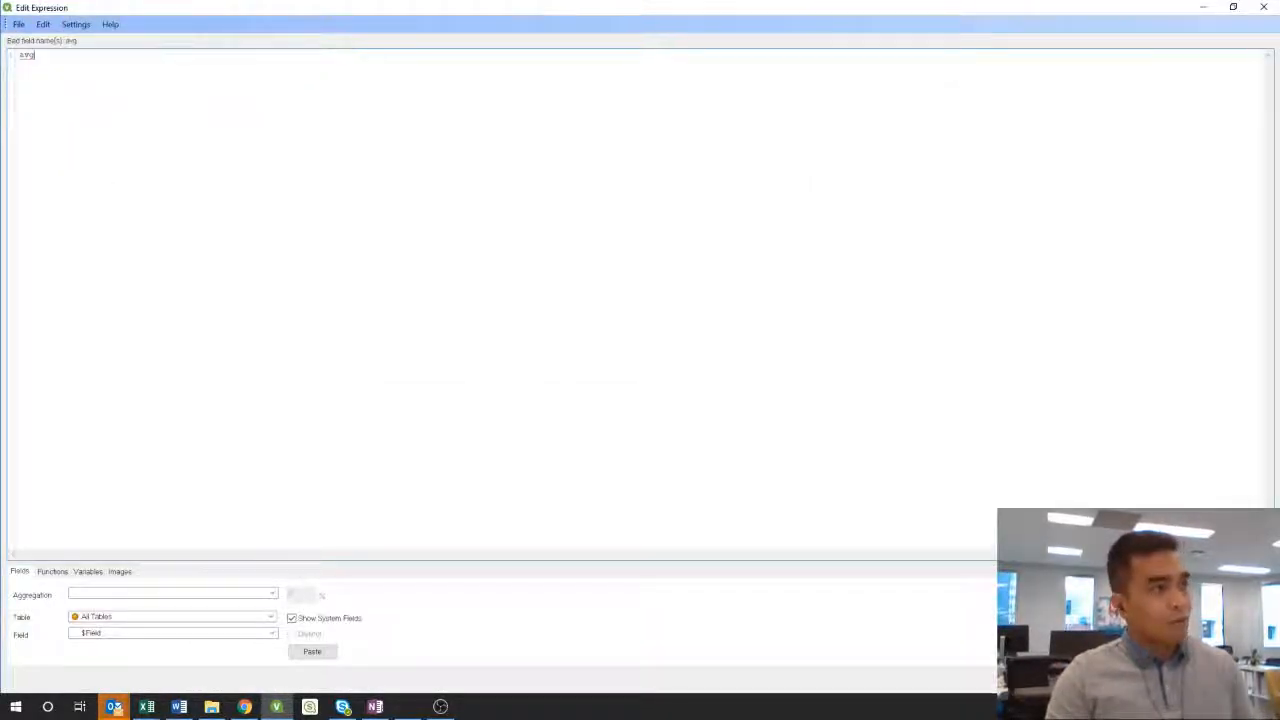
type("(")
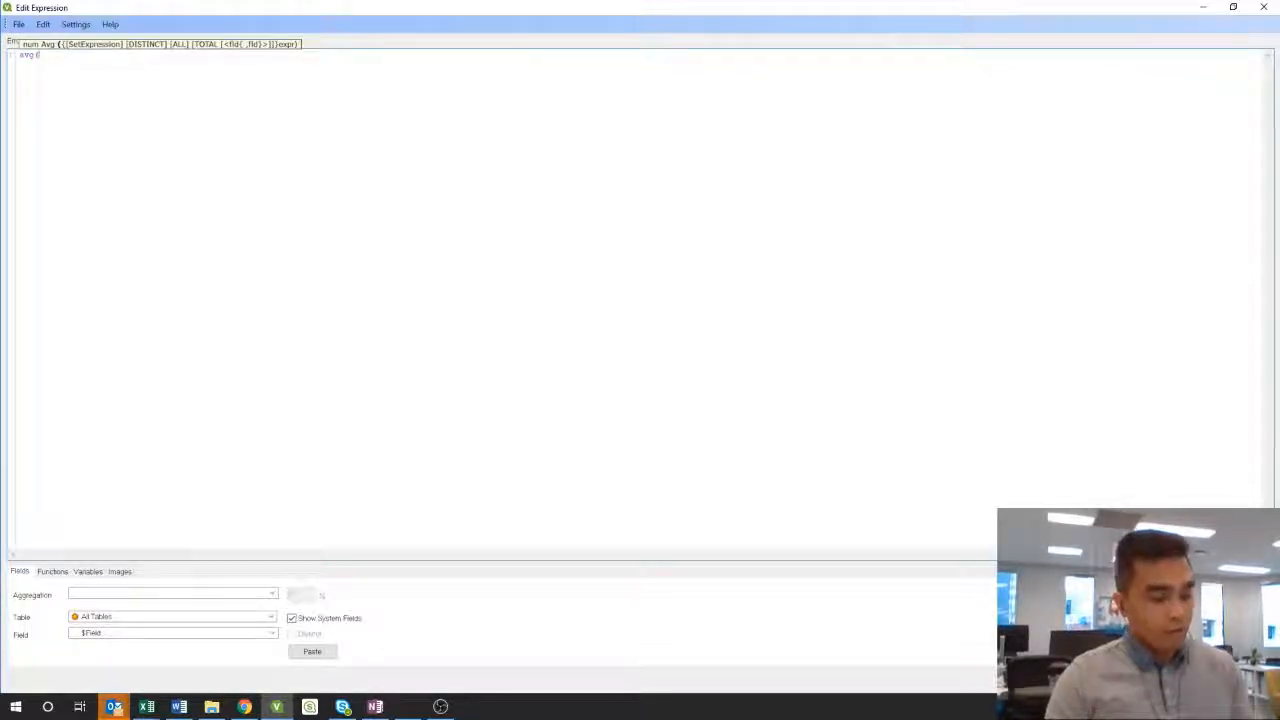
type("Data")
key("Left")
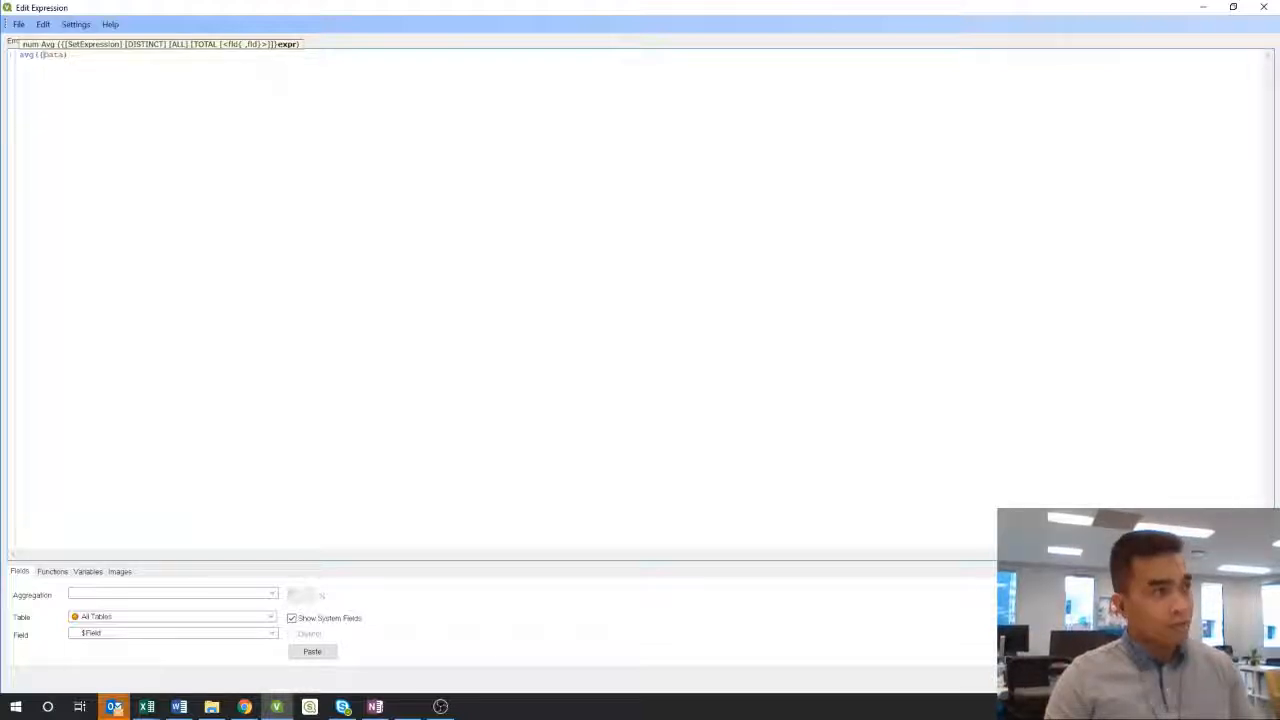
key("BackSpace")
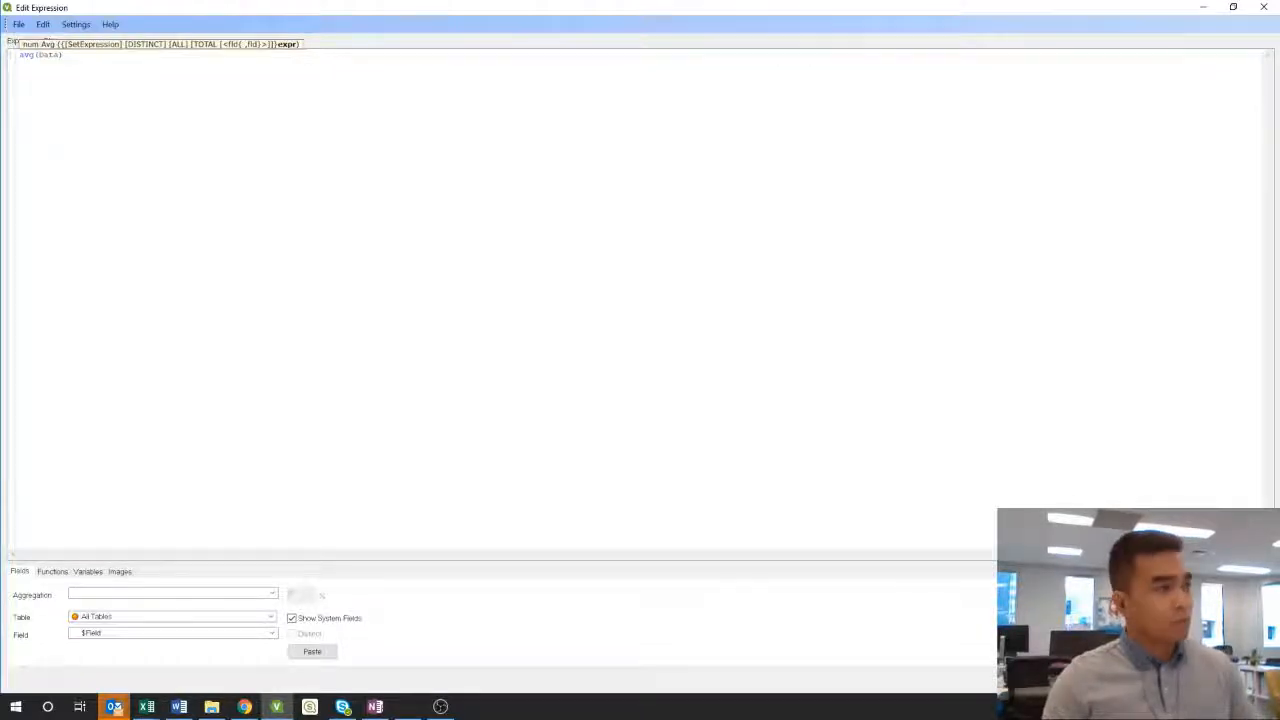
left_click(1131, 680)
left_click(655, 527)
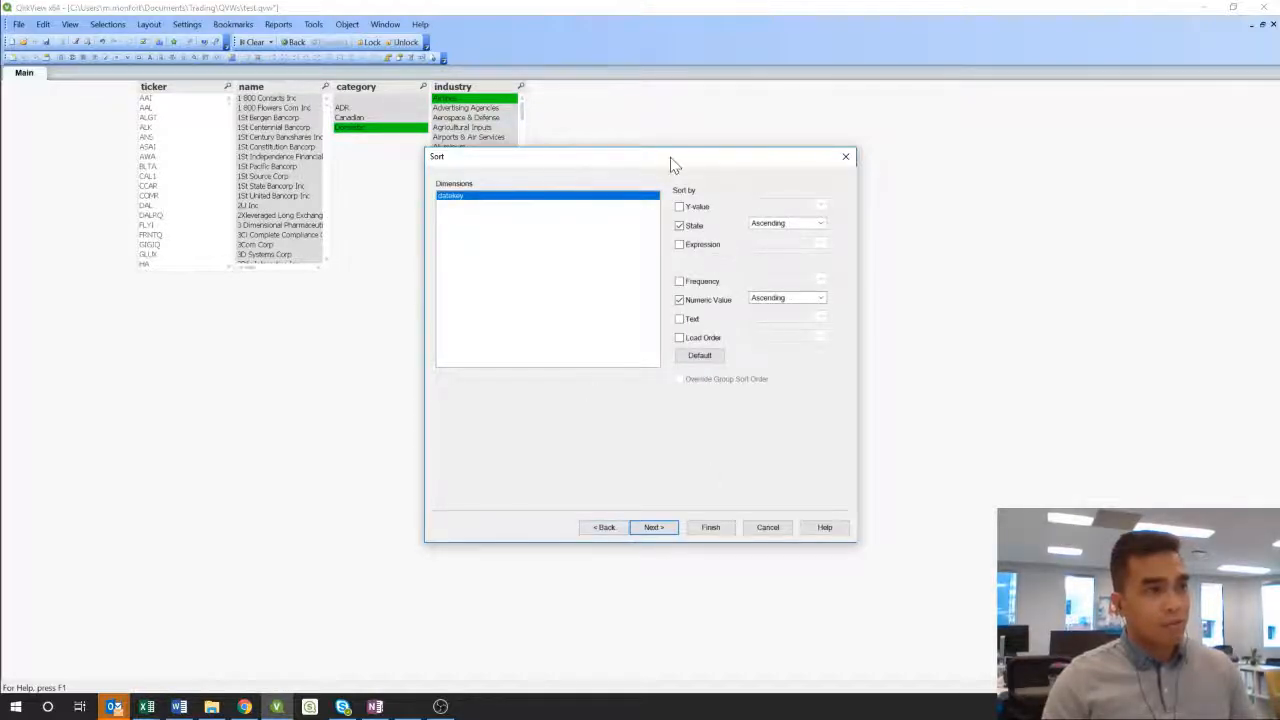
Keep the default sort, style and presentation settings, and set the width of the expression and dimension axes to 1 pt
left_click(656, 530)
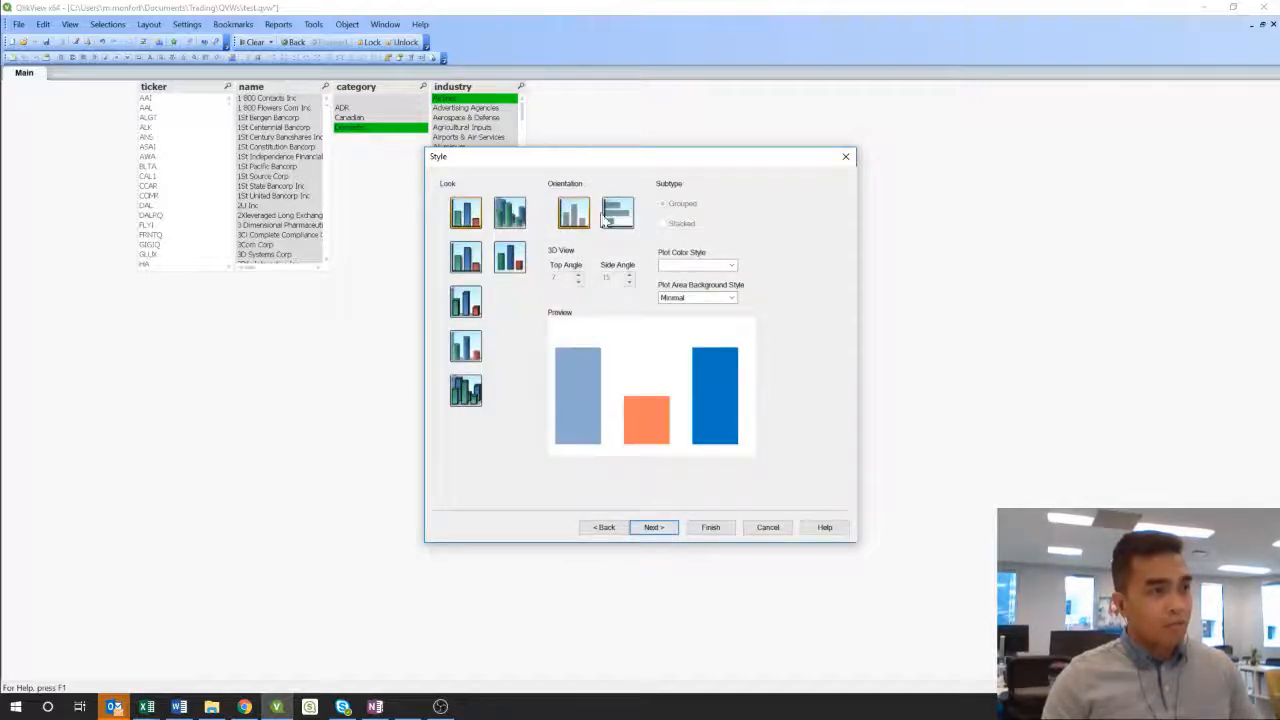
left_click(652, 528)
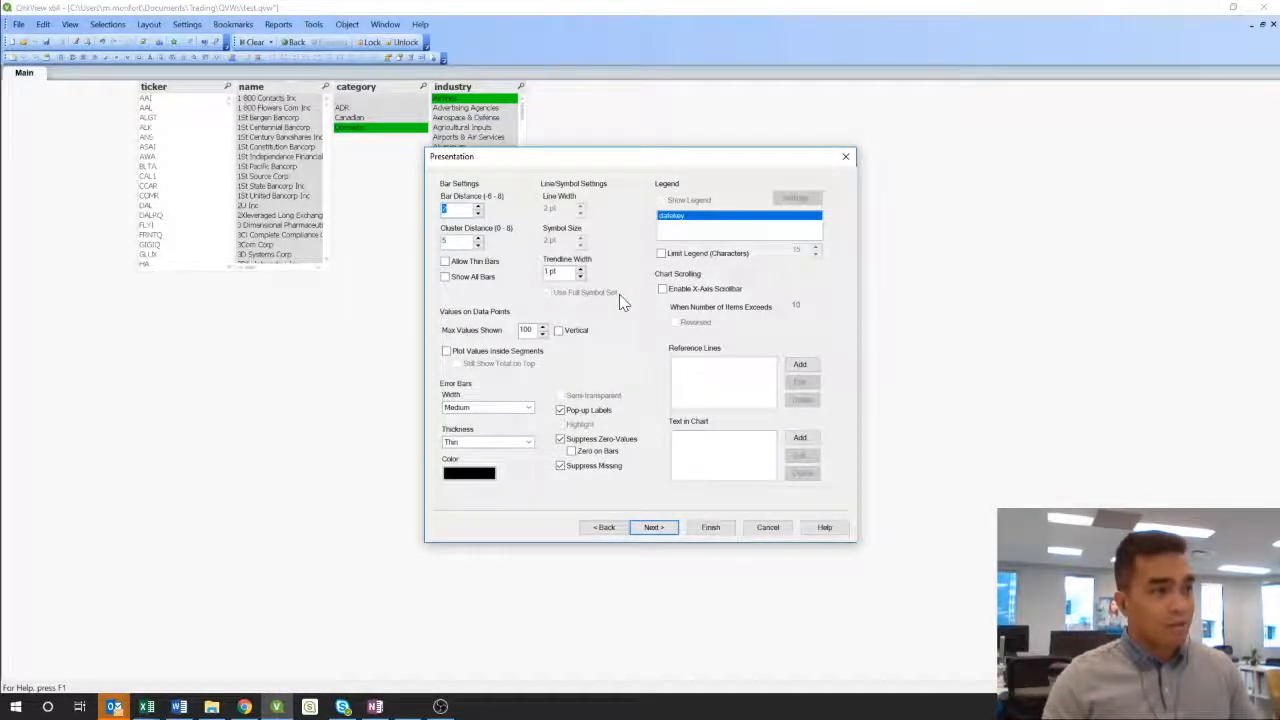
left_click(654, 527)
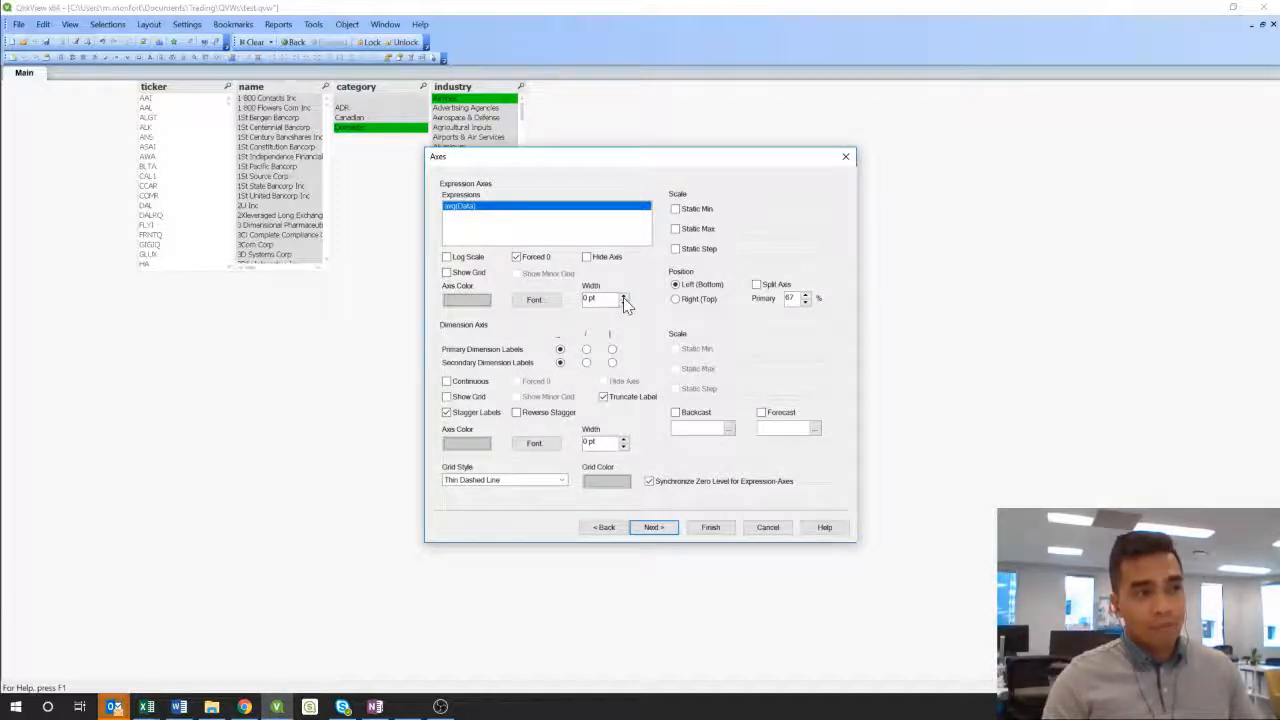
left_click(622, 440)
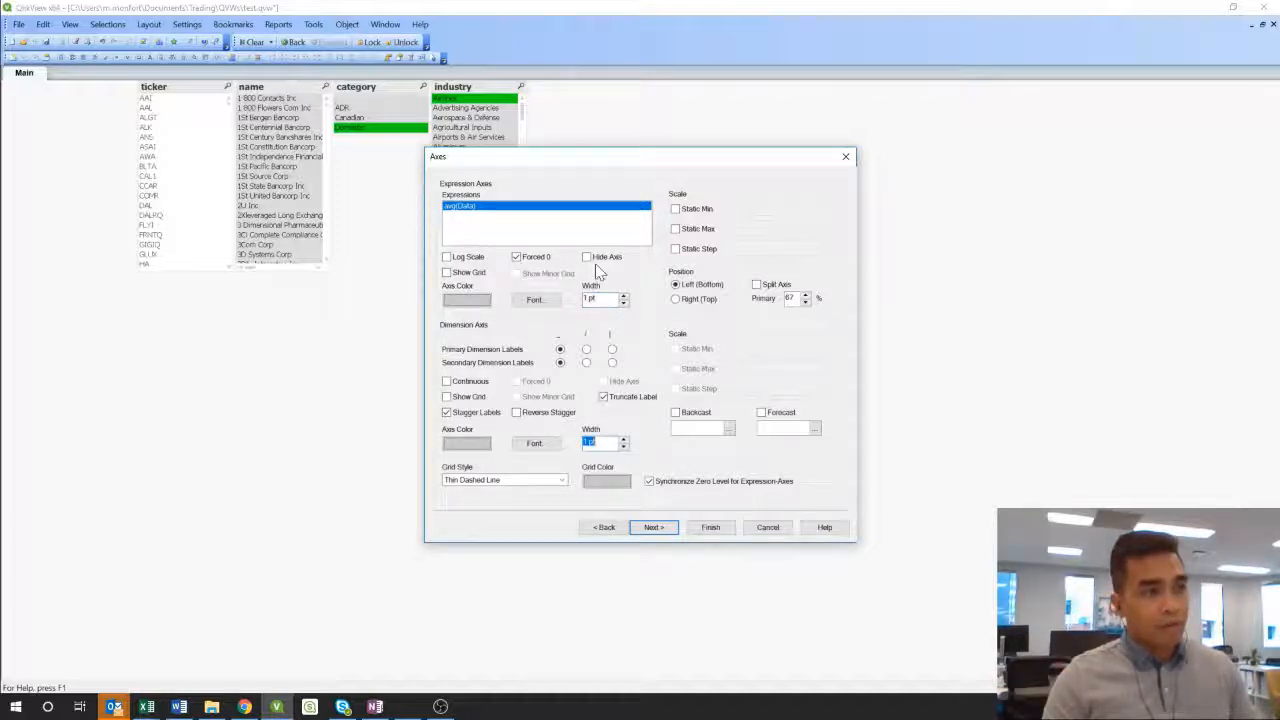
Show grid lines for both the expression and dimension axes, and make the dimension axis continuous
left_click(458, 273)
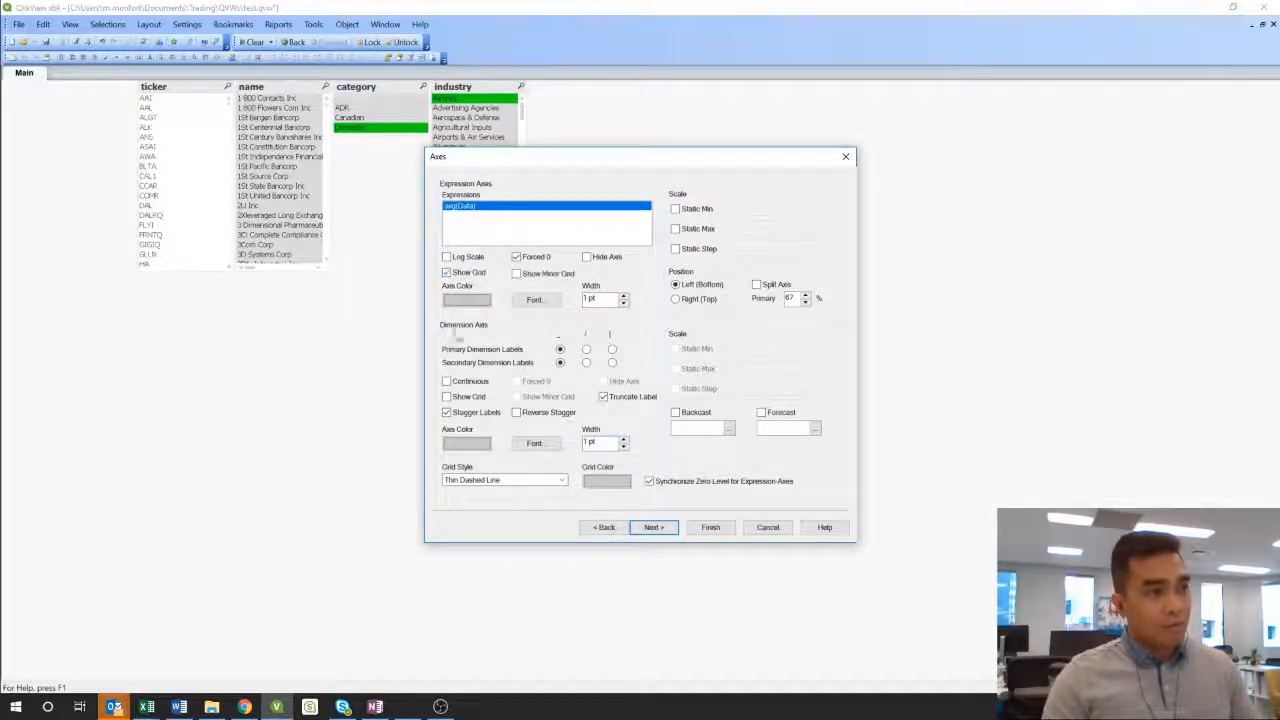
left_click(455, 400)
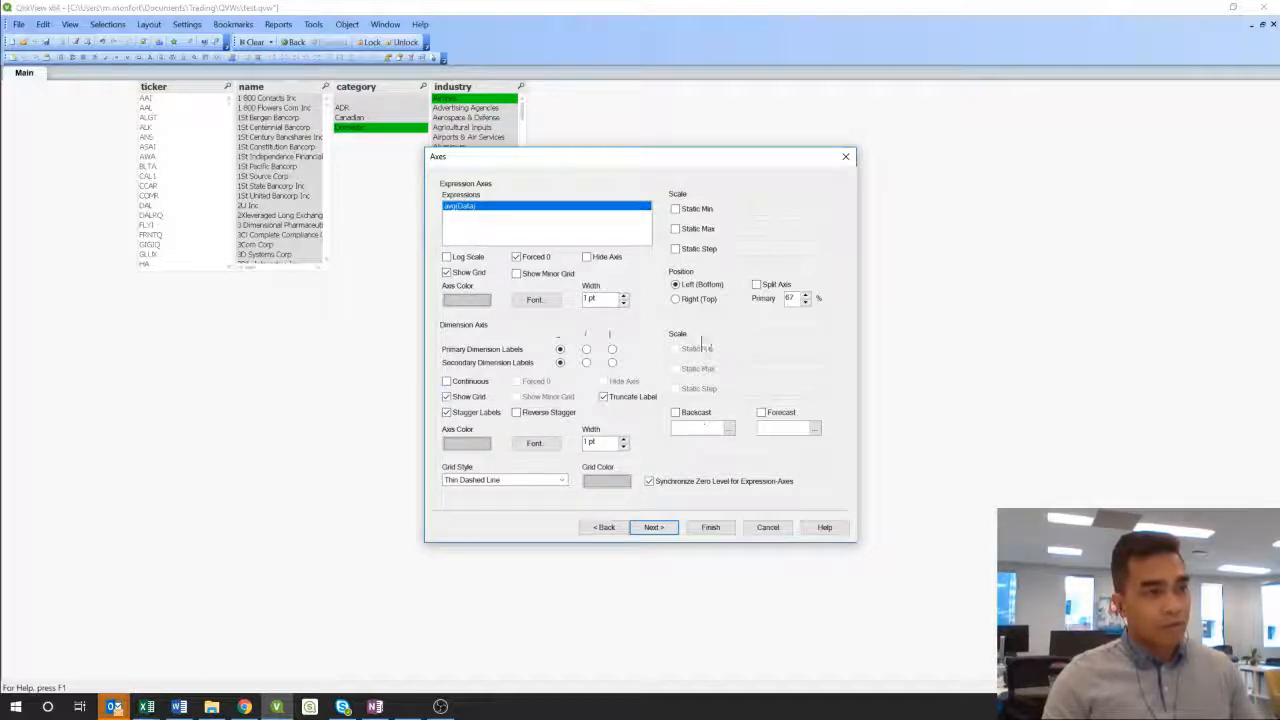
left_click(457, 379)
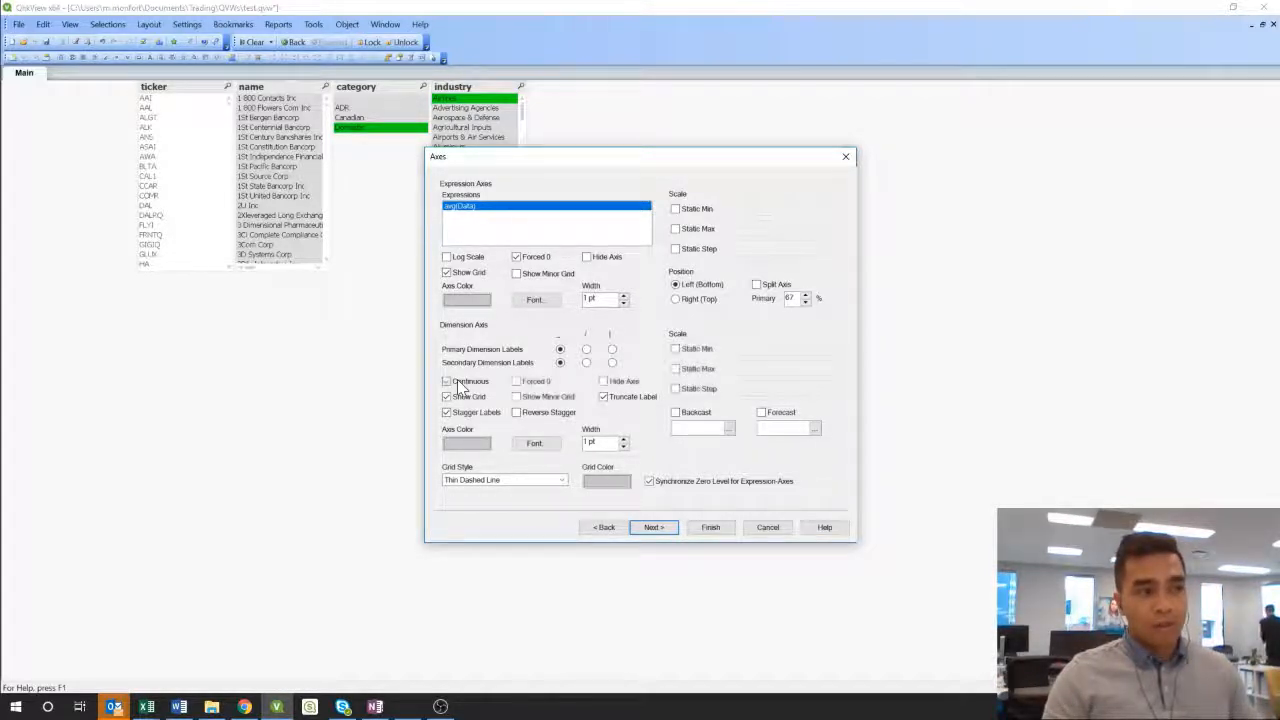
left_click(652, 527)
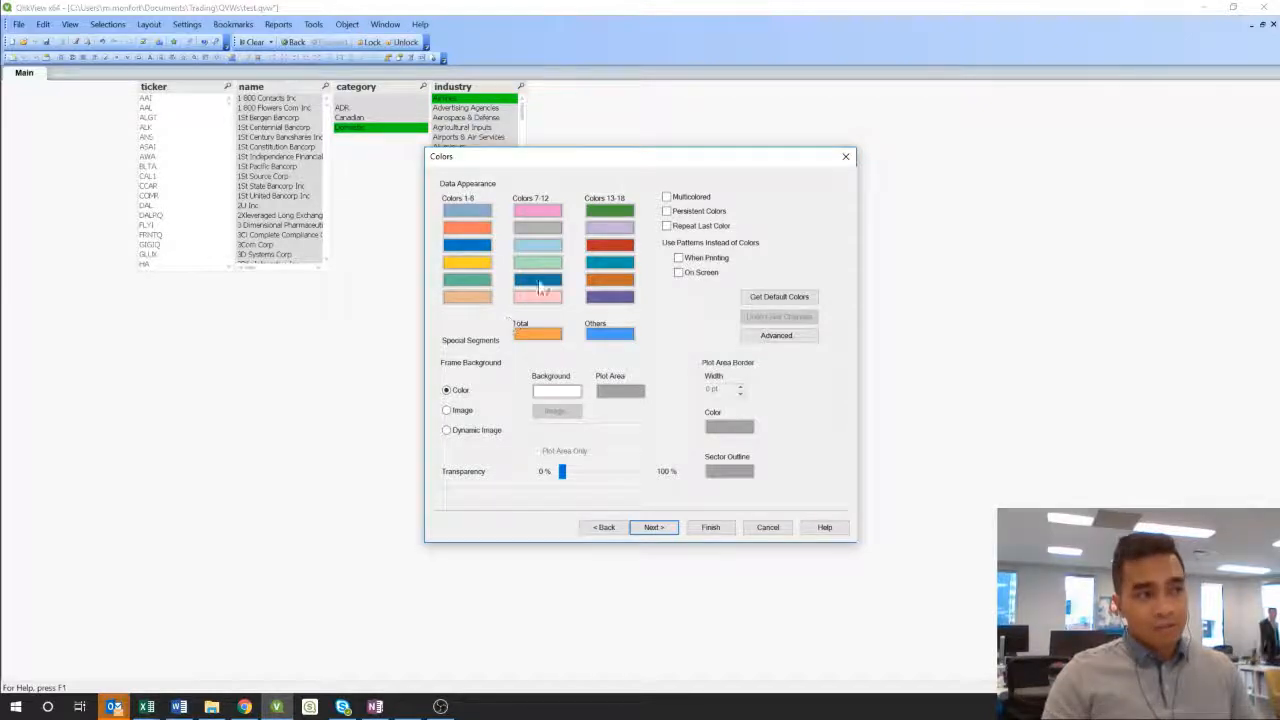
Change the chart's first data colour to the dark blue custom colour and accept the colour settings
left_click(471, 212)
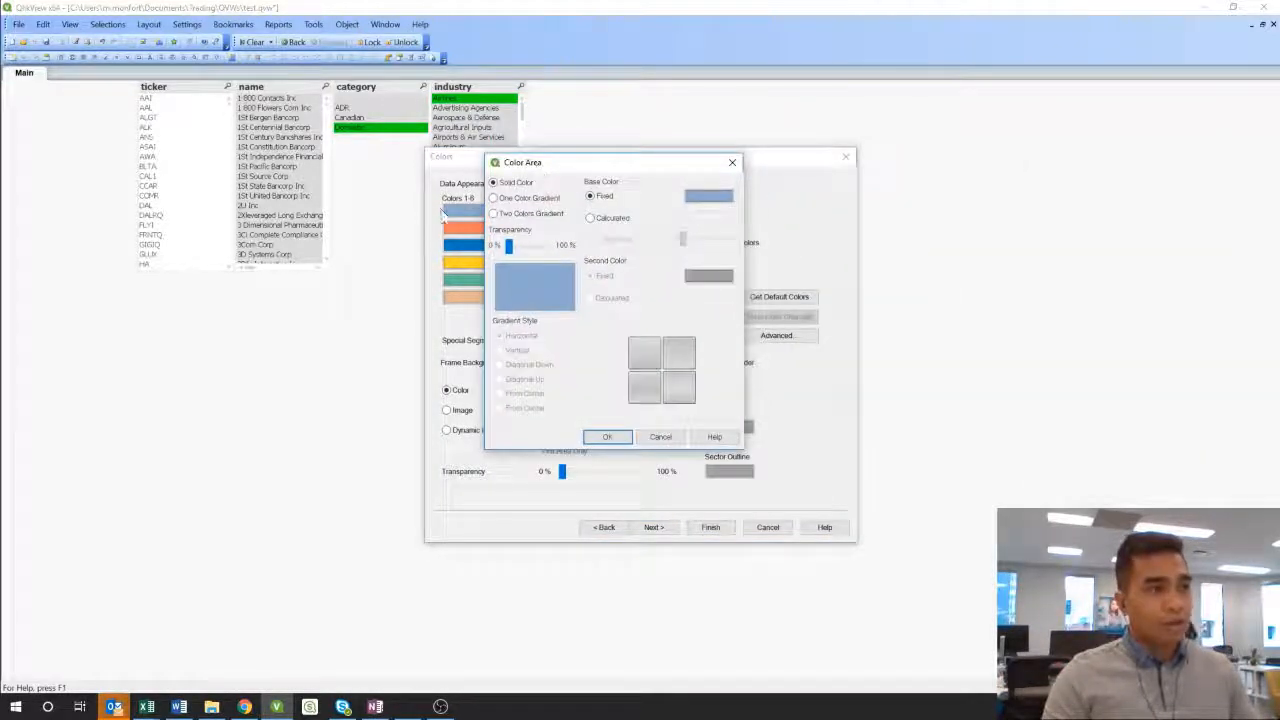
left_click(700, 195)
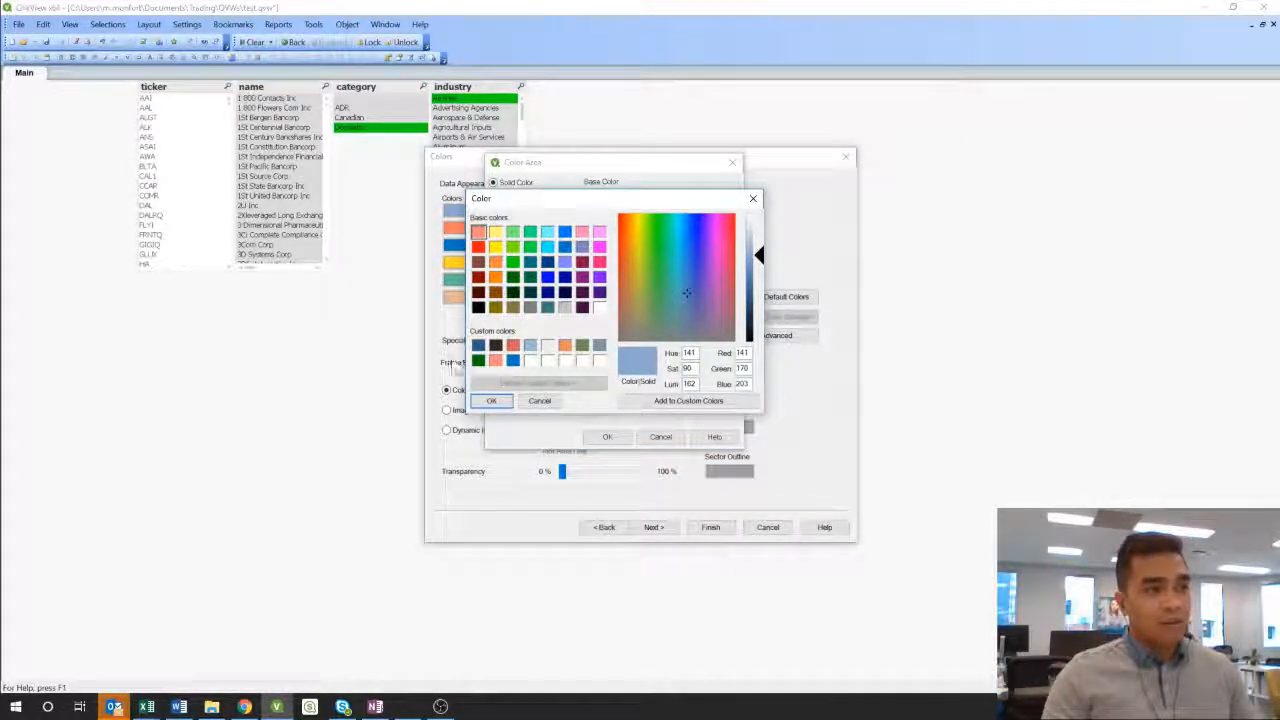
left_click(478, 345)
left_click(495, 345)
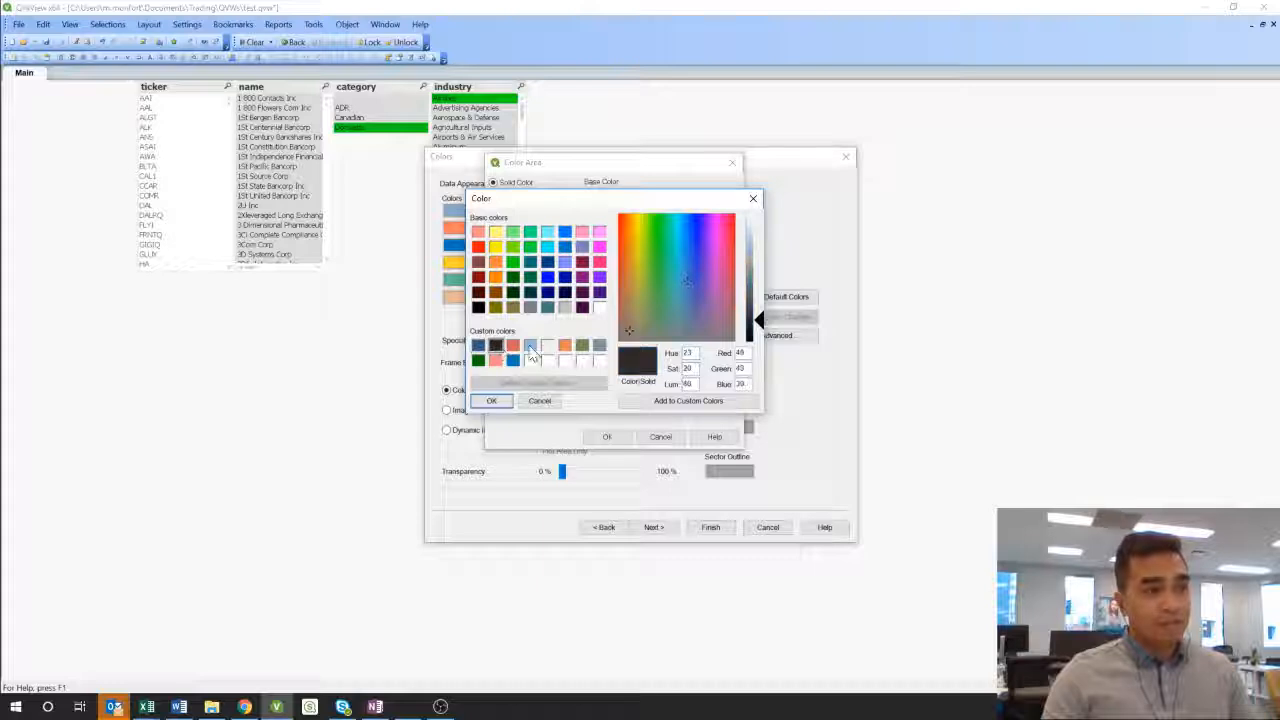
left_click(530, 346)
left_click(547, 345)
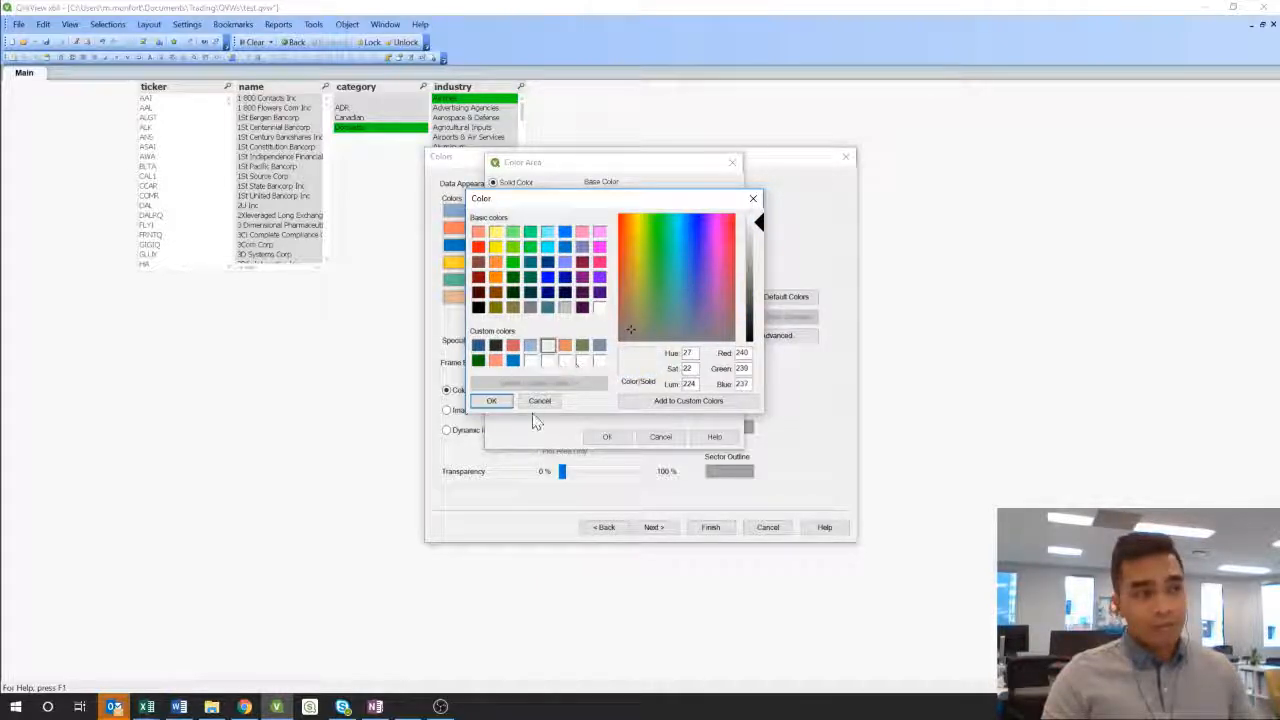
left_click(478, 345)
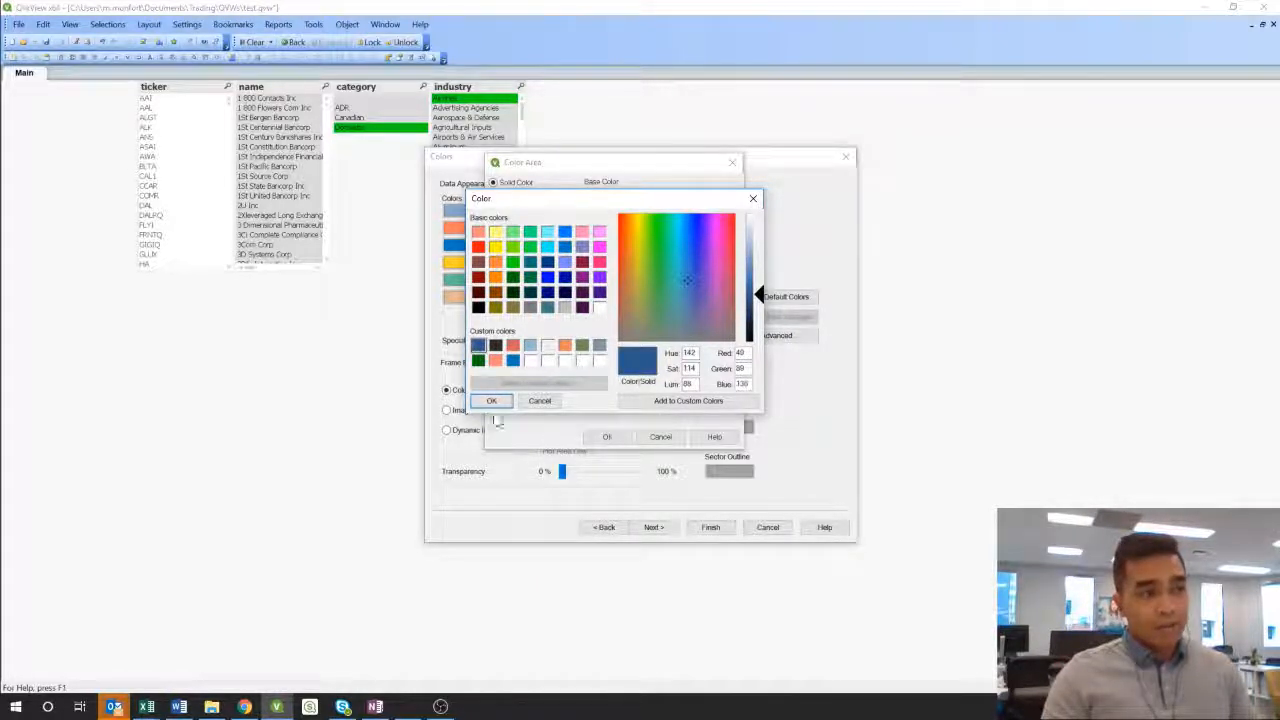
left_click(492, 401)
left_click(607, 437)
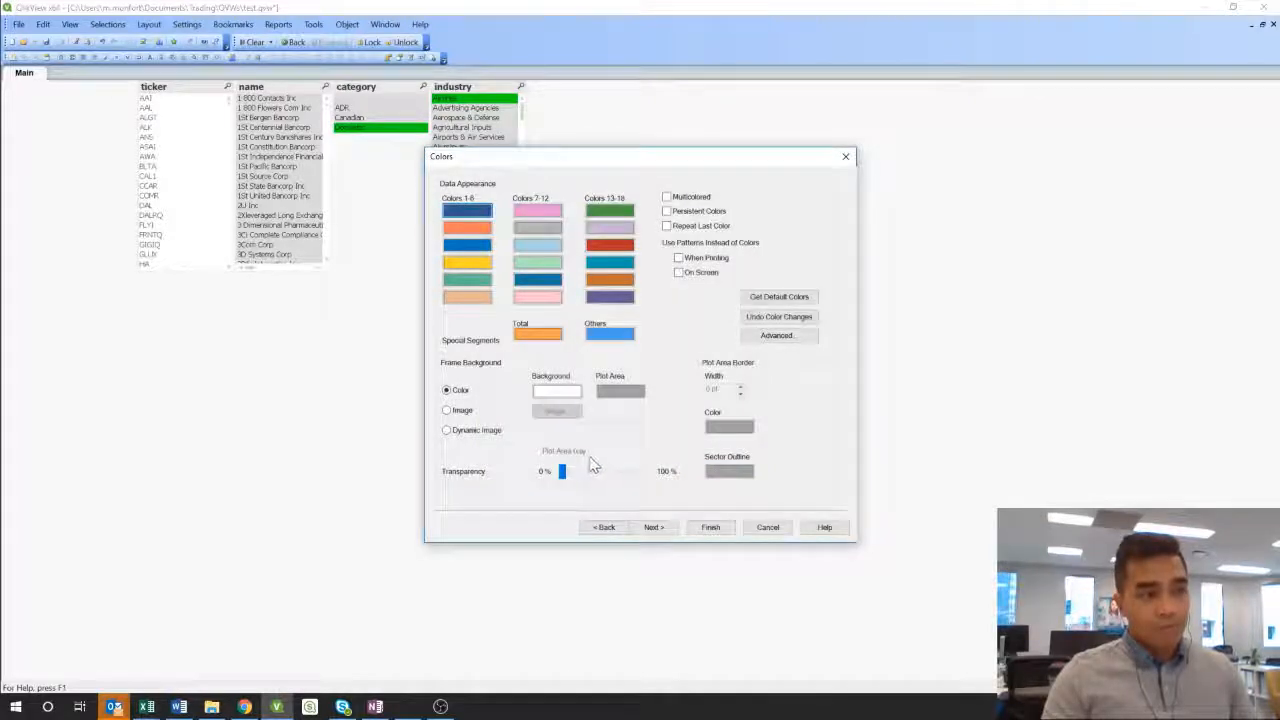
left_click(654, 527)
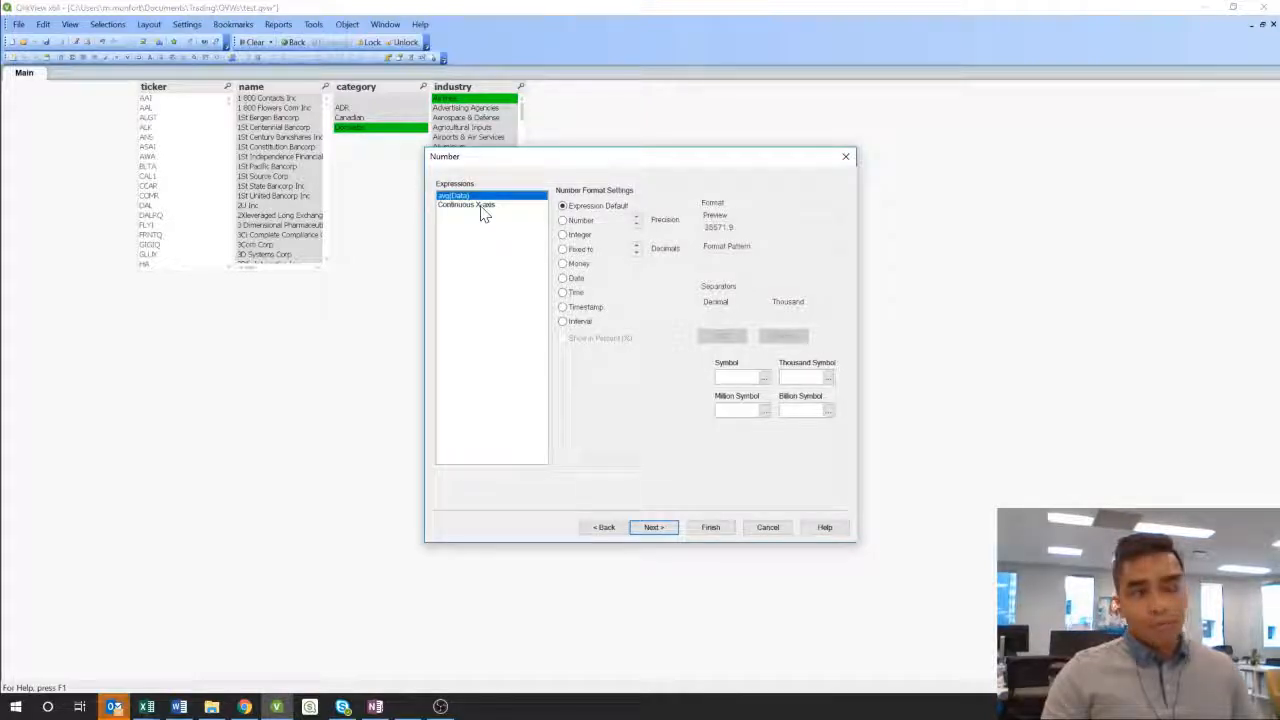
Format the continuous X-axis values as dates with the pattern D/MM/YYYY
left_click(481, 208)
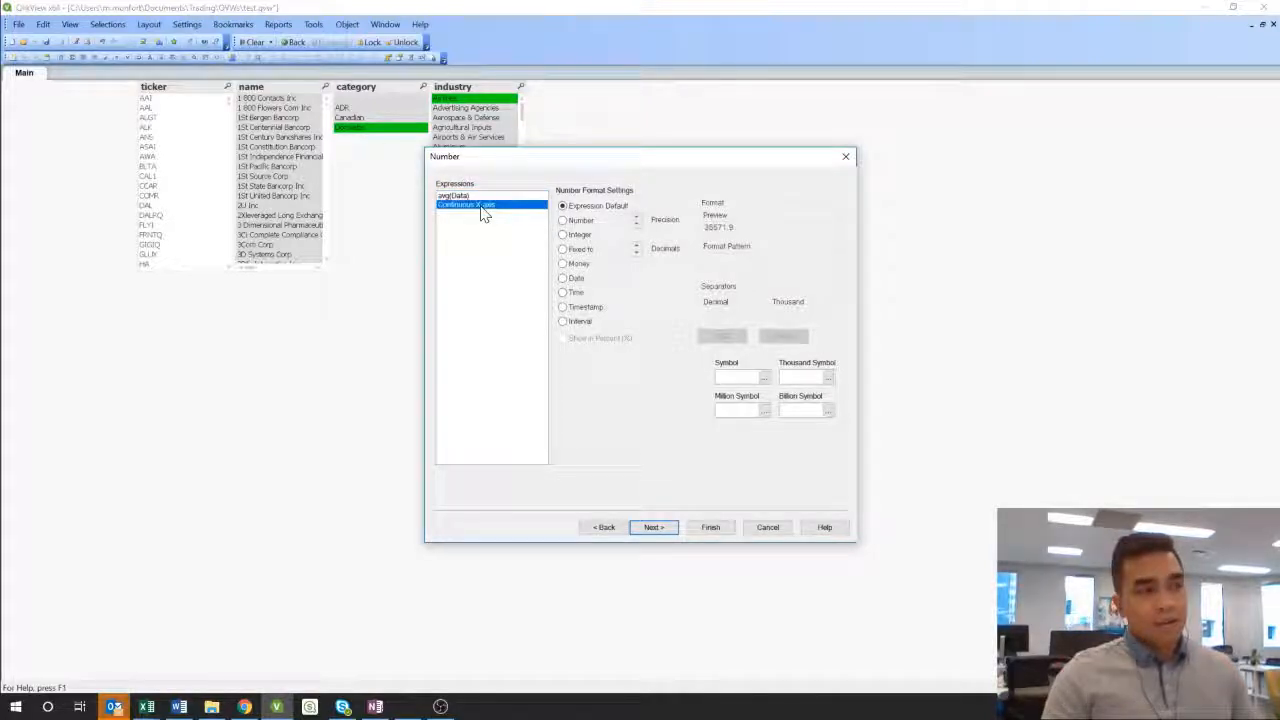
left_click(563, 279)
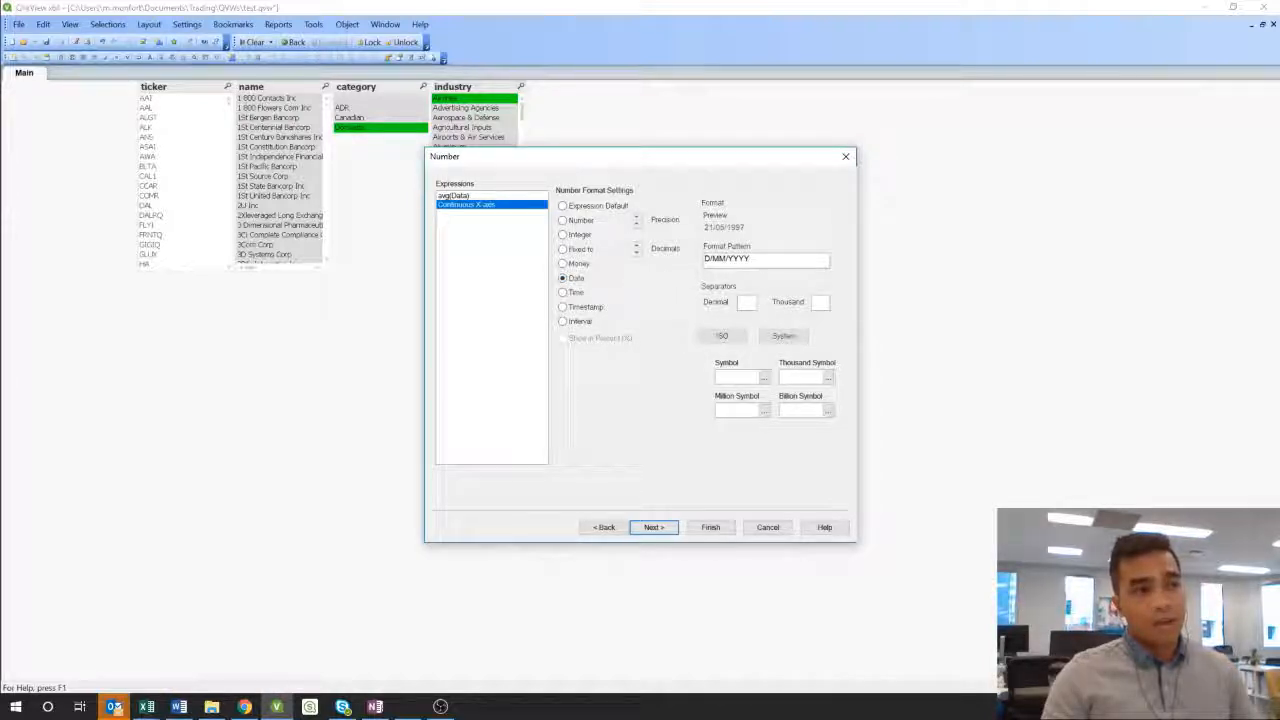
left_click_drag(760, 260, 706, 257)
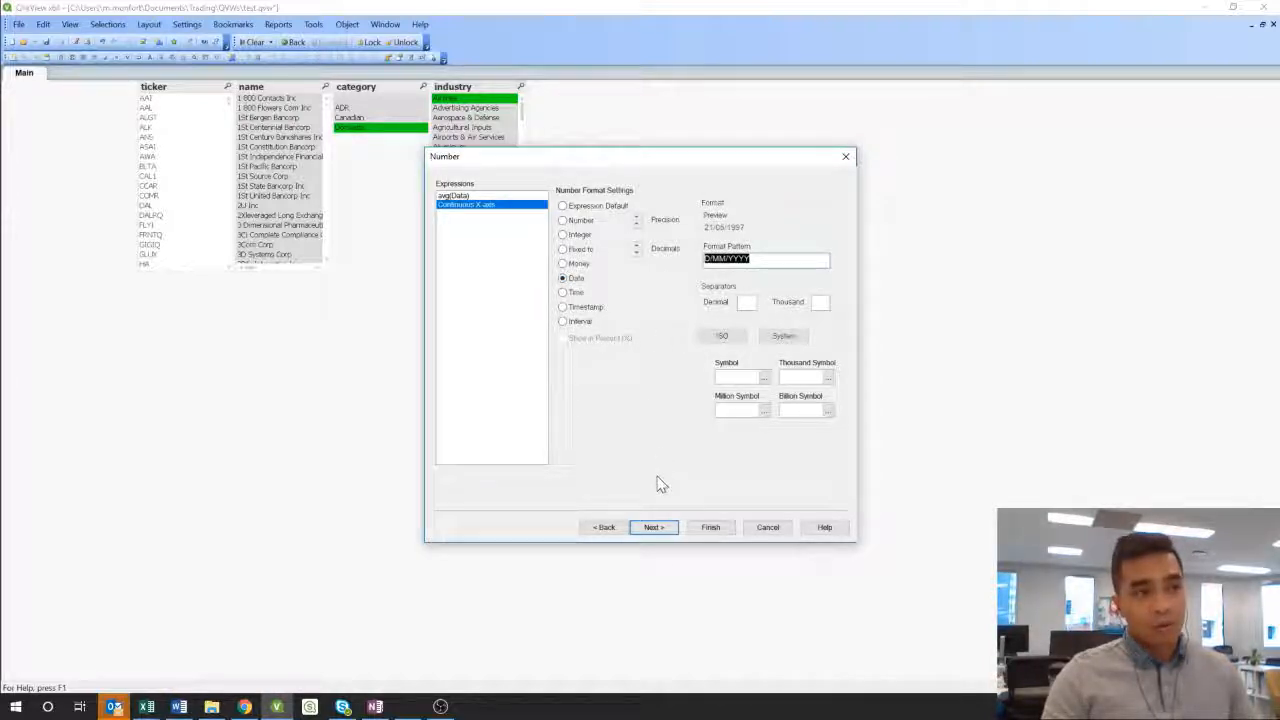
left_click(656, 529)
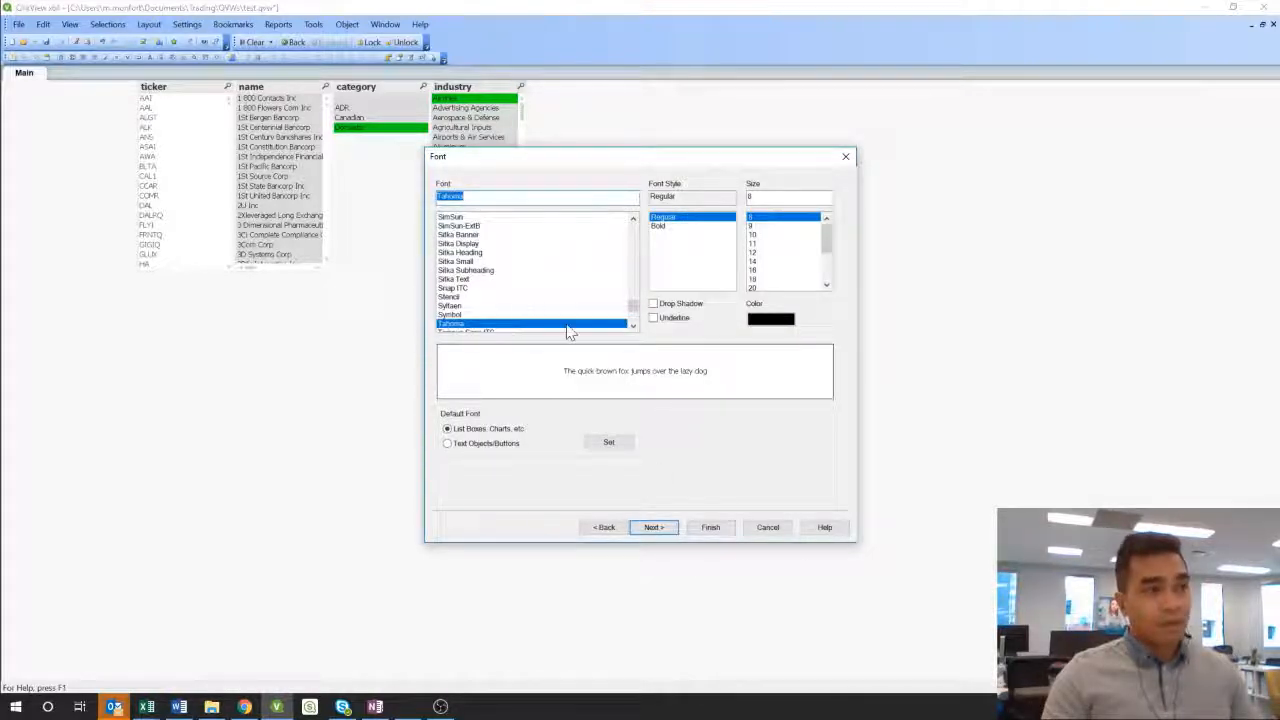
Keep the default font, layout and caption settings and finish creating the bar chart
left_click(657, 529)
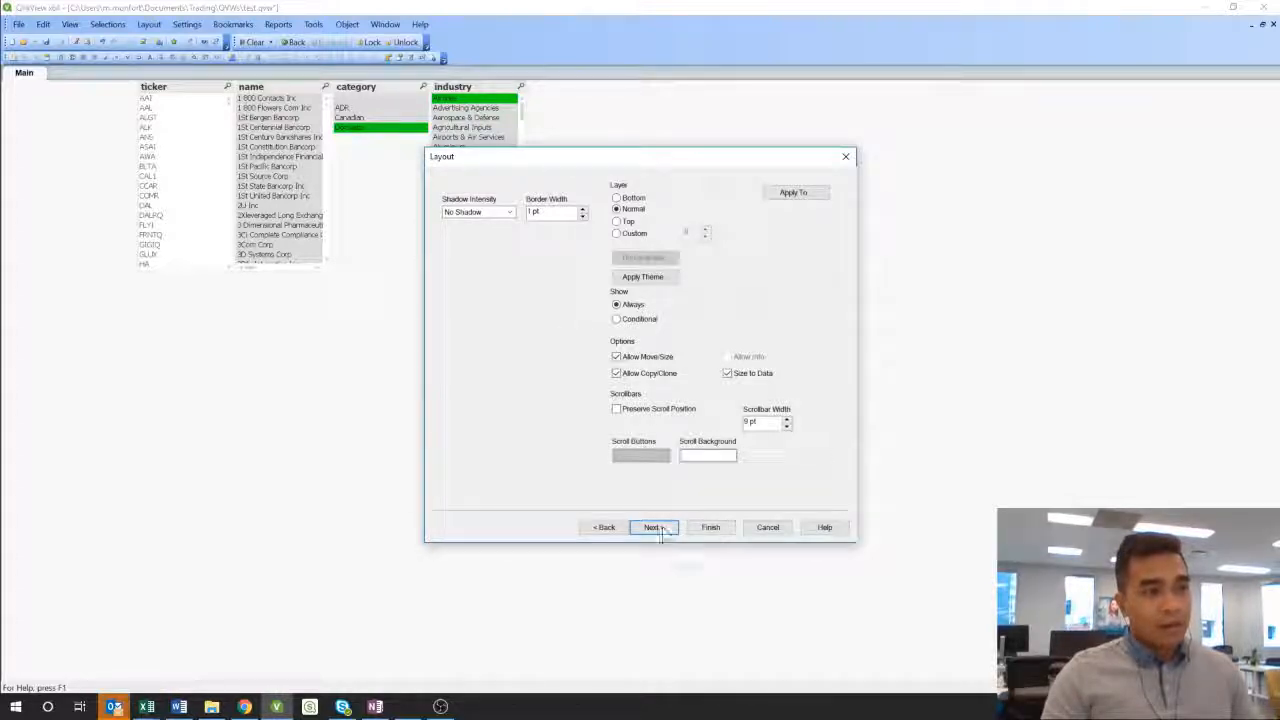
left_click(655, 528)
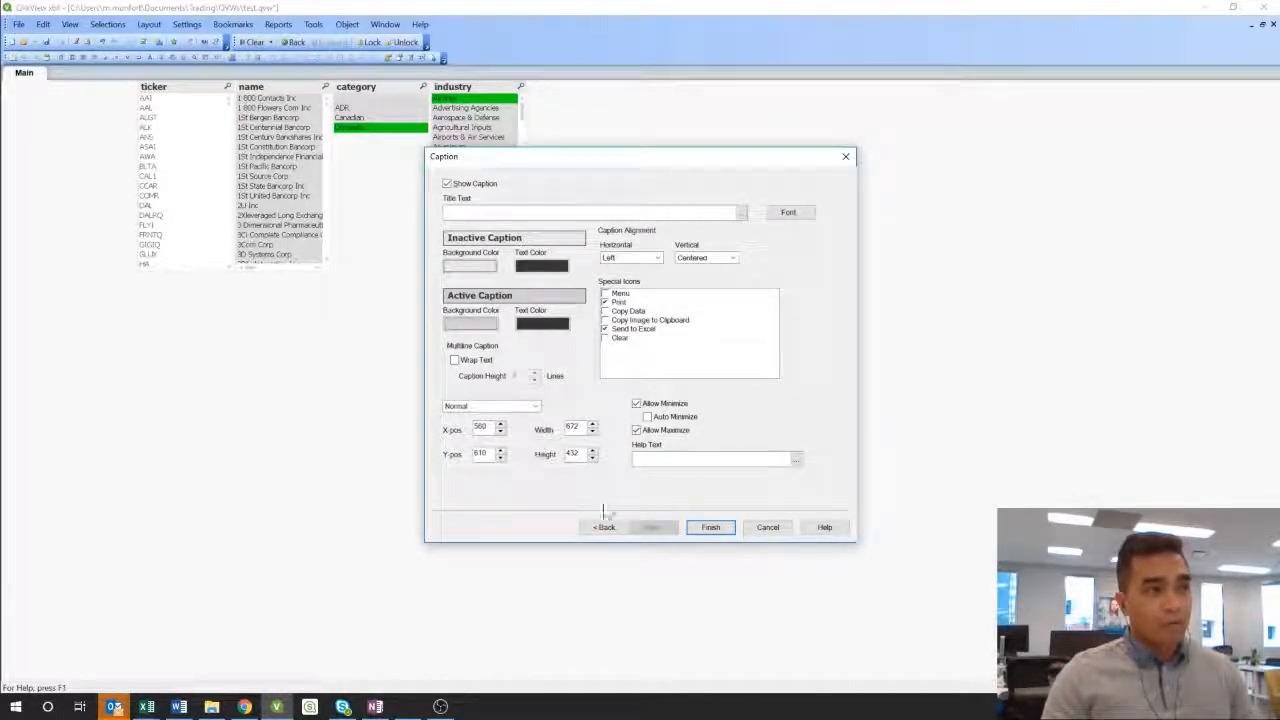
left_click(711, 531)
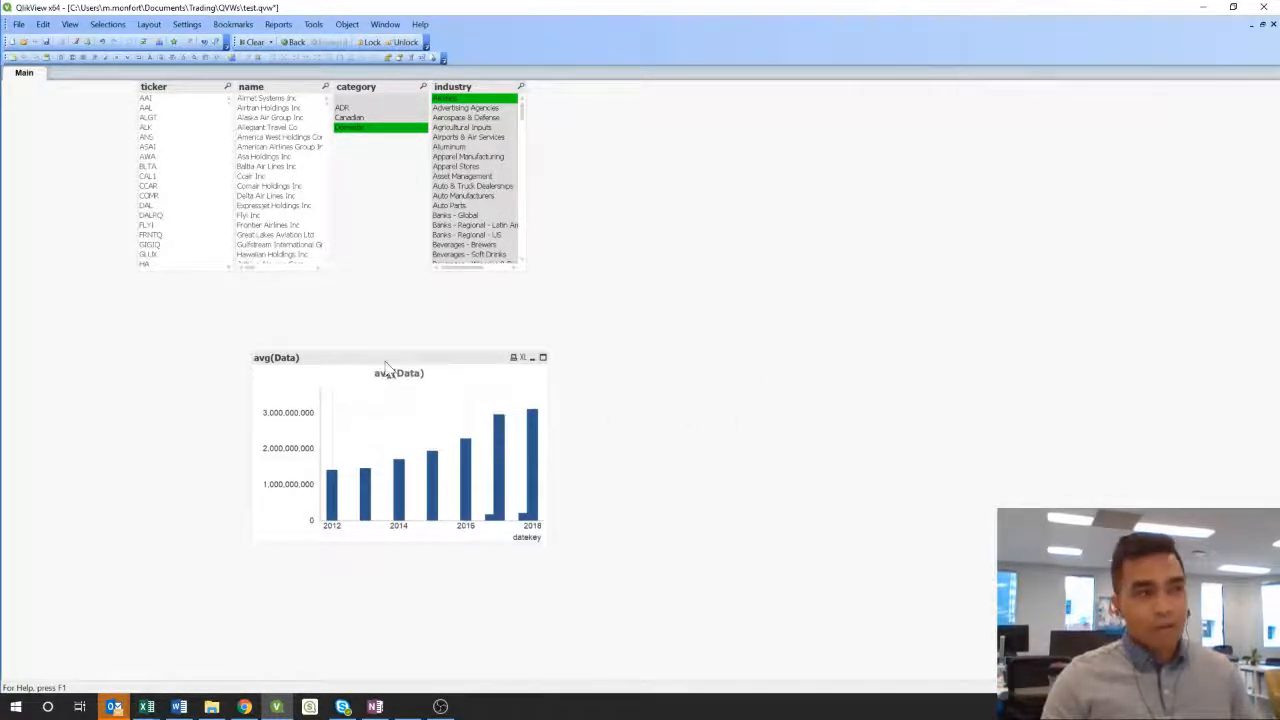
Move the bar chart to the right of the list boxes and filter the names to Delta Air Lines Inc
left_click_drag(382, 360, 770, 266)
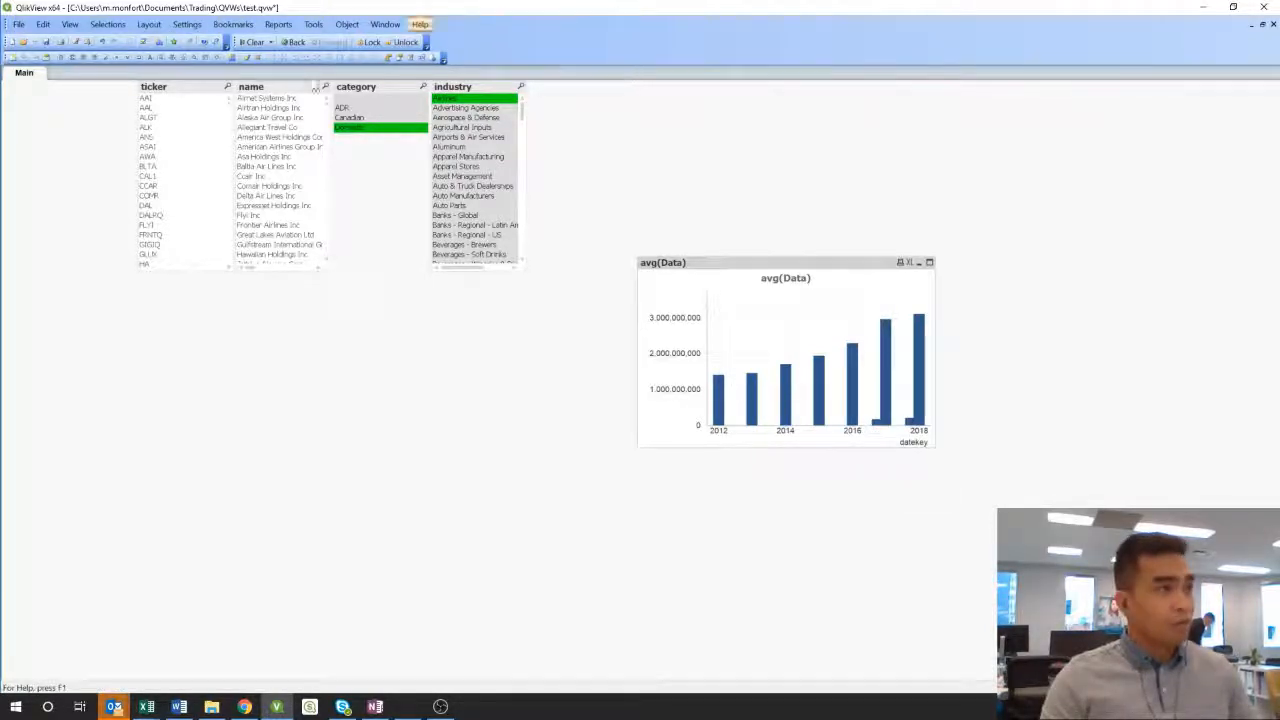
left_click(266, 197)
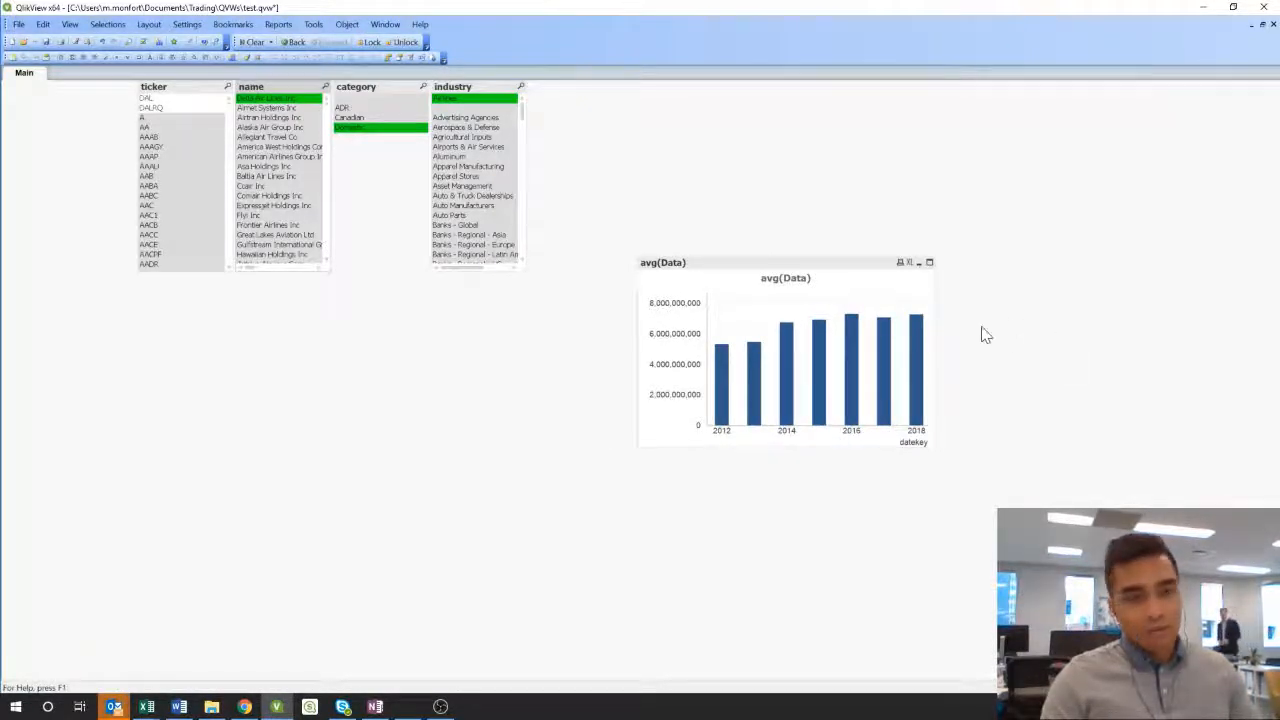
right_click(743, 290)
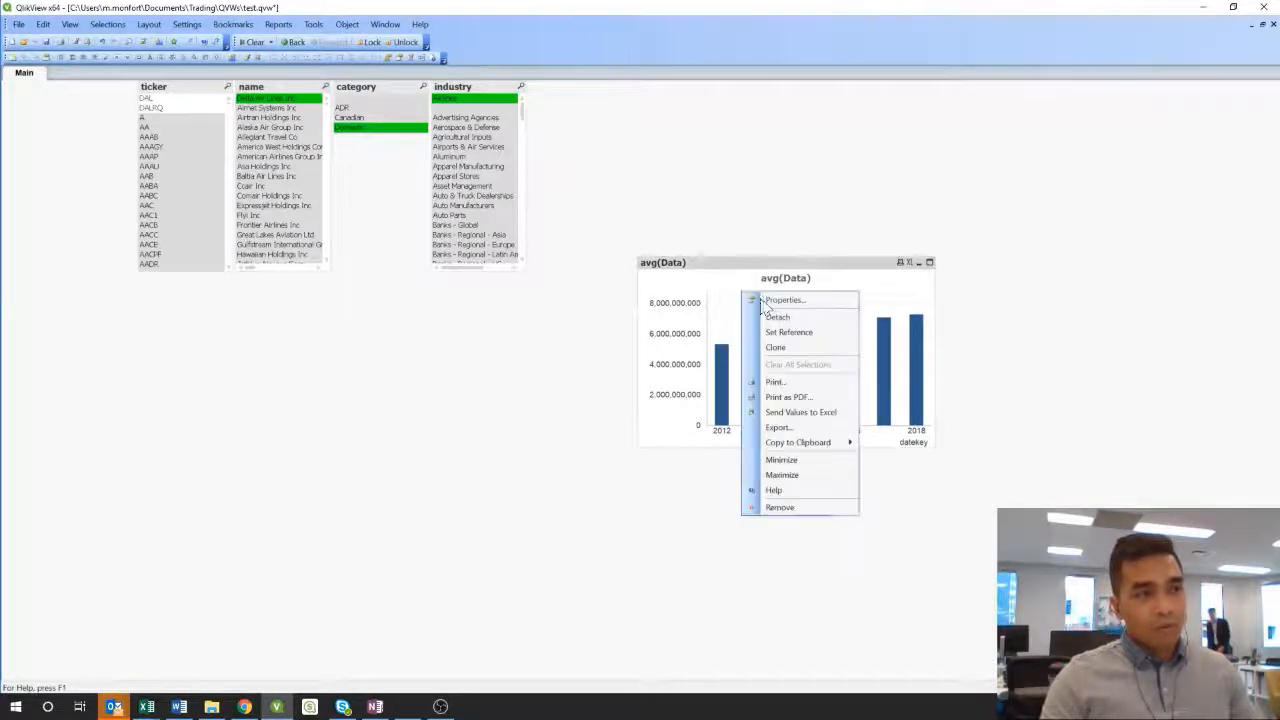
left_click(783, 300)
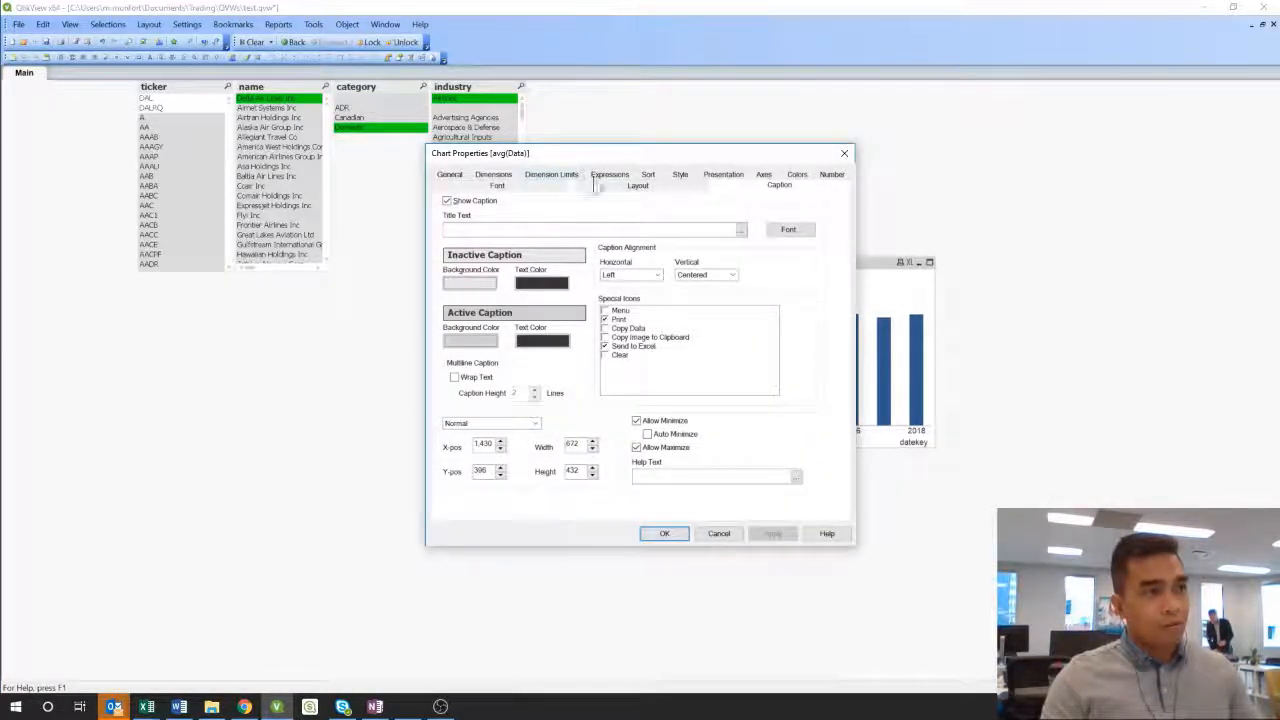
left_click(602, 176)
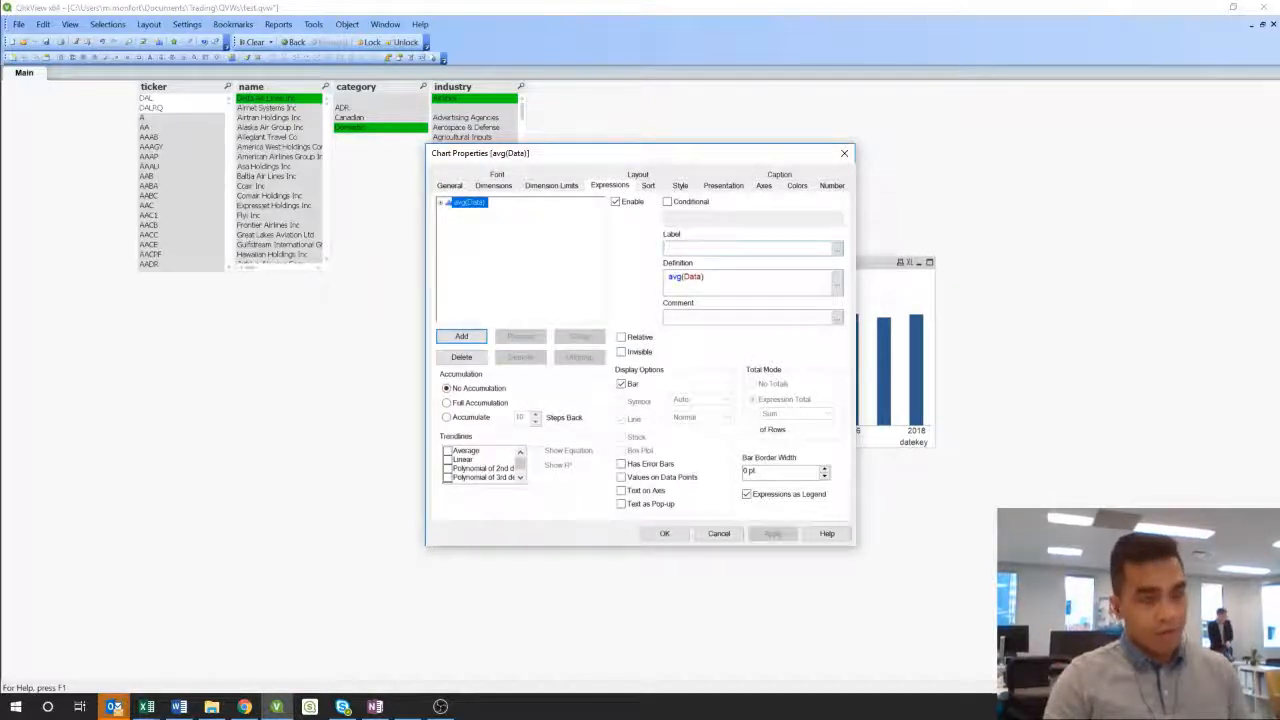
type("Averag")
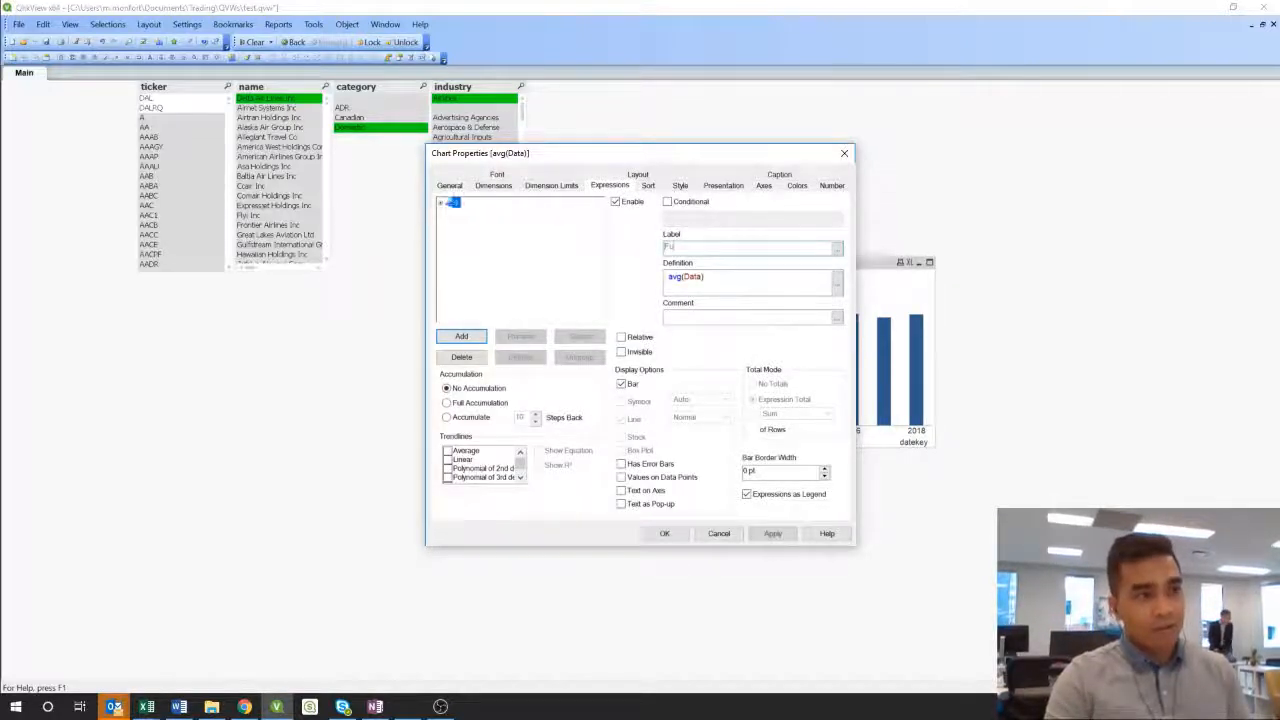
key("BackSpace")
key("BackSpace")
key("BackSpace")
key("BackSpace")
key("BackSpace")
key("BackSpace")
type("=")
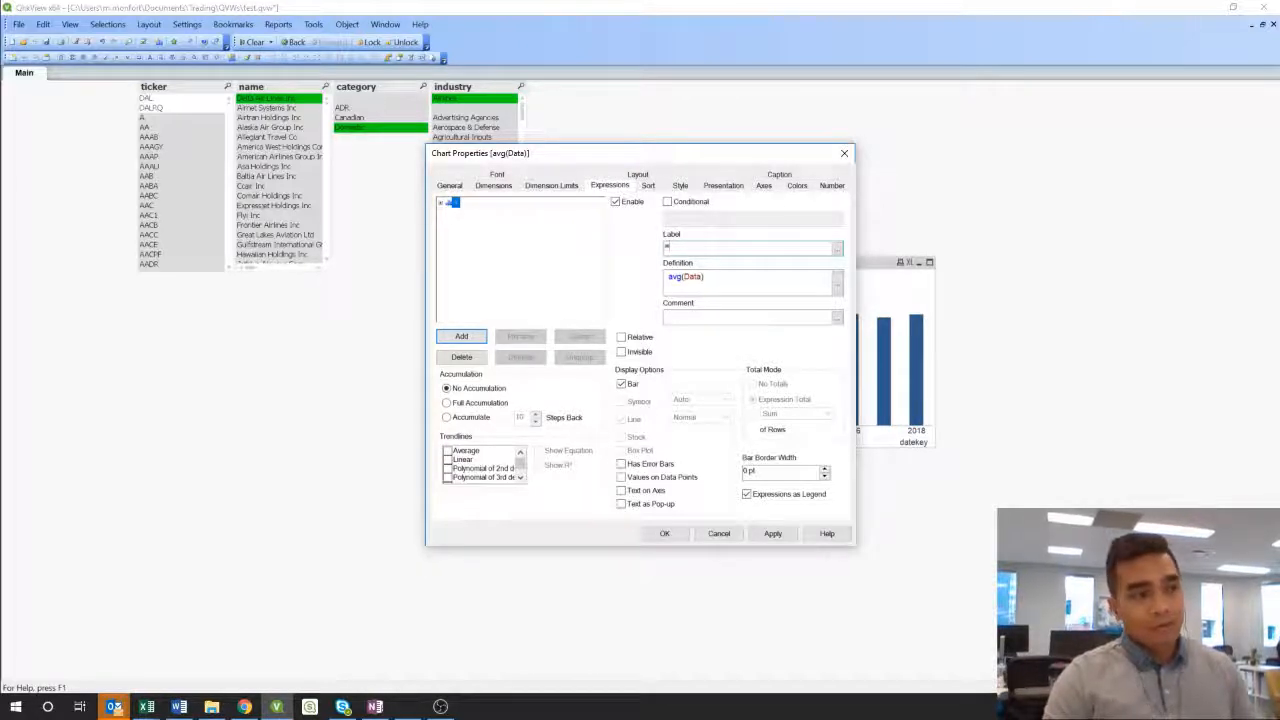
left_click(727, 537)
Add a list box for the indicator field to the sheet and place it below the industry list box
right_click(402, 529)
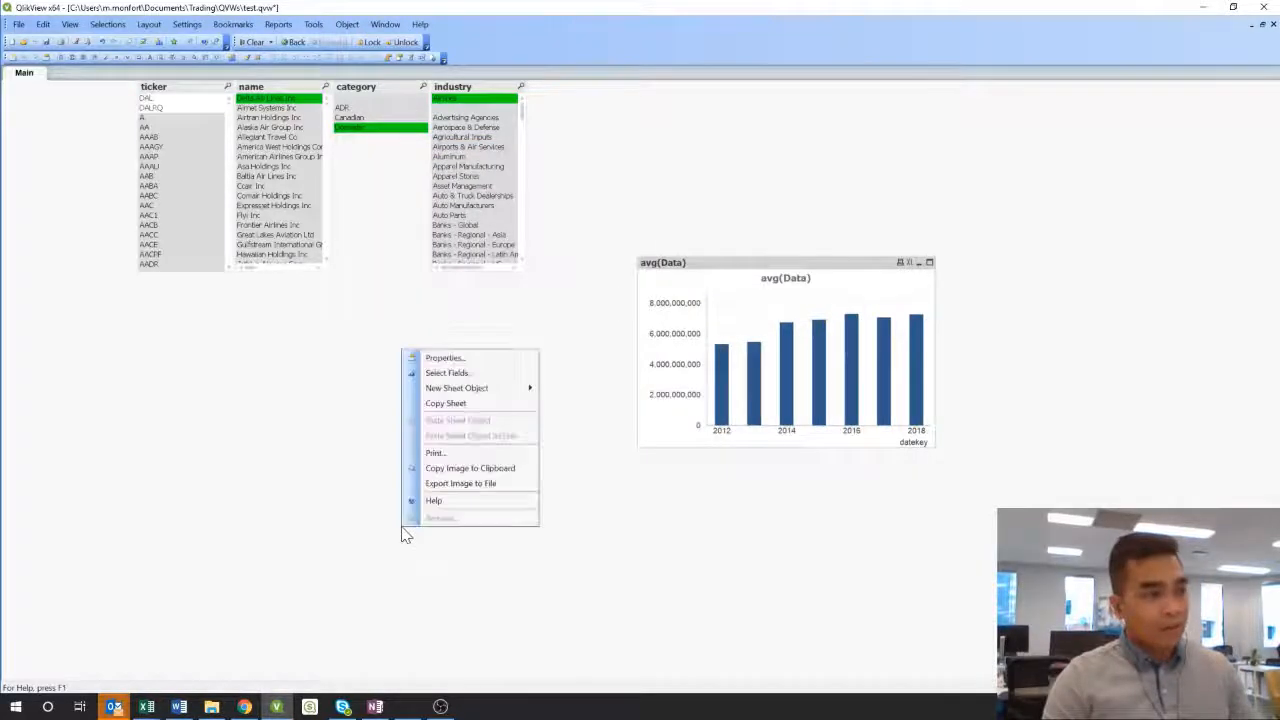
left_click(429, 377)
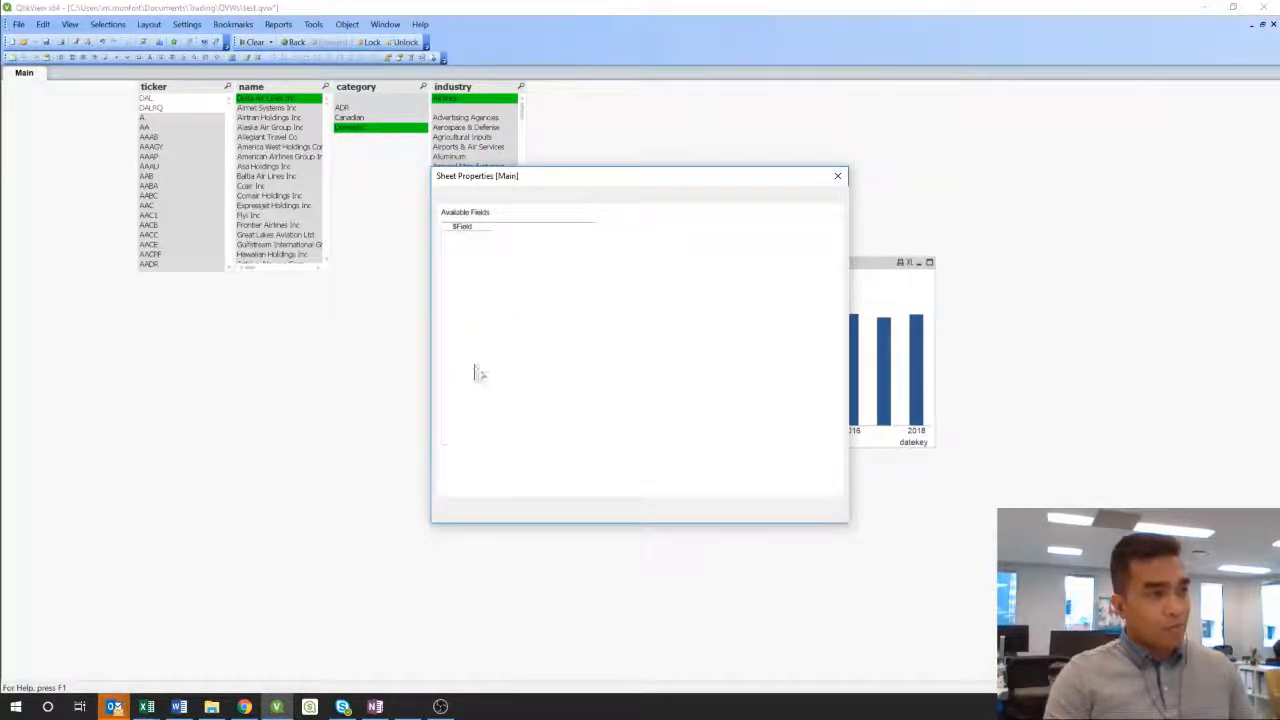
left_click(476, 378)
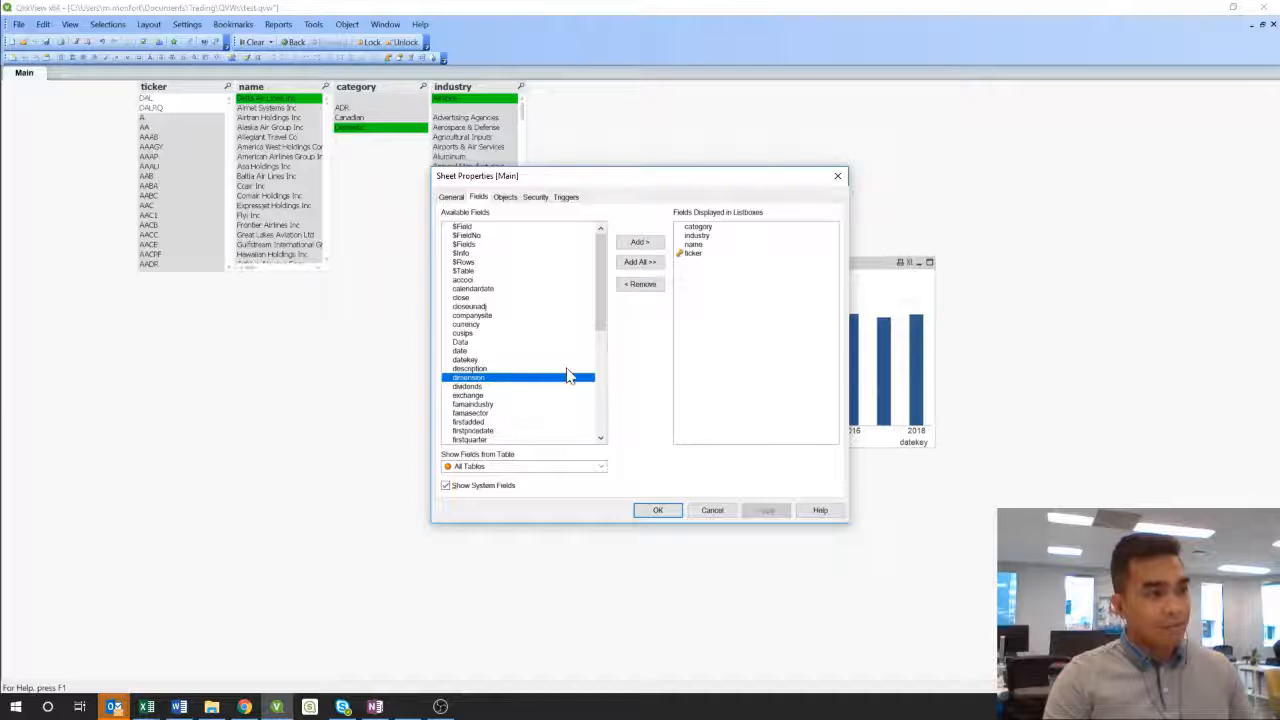
left_click(573, 412)
left_click(600, 352)
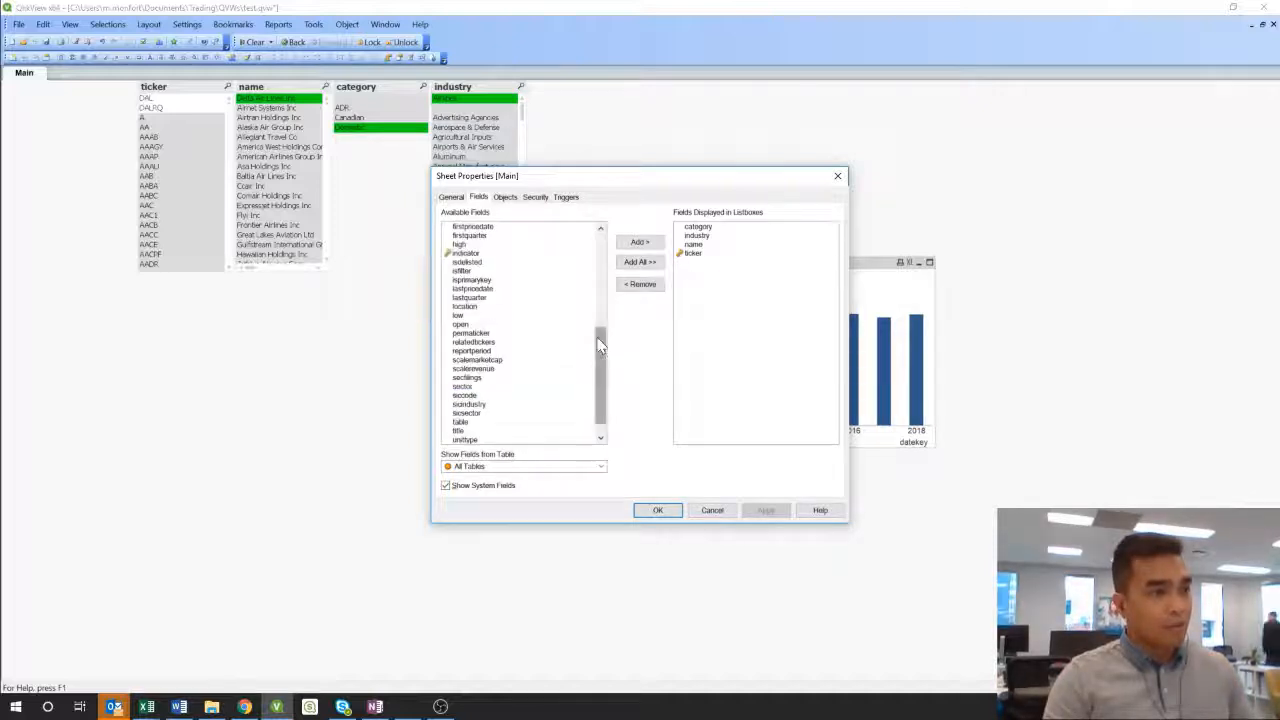
left_click(465, 254)
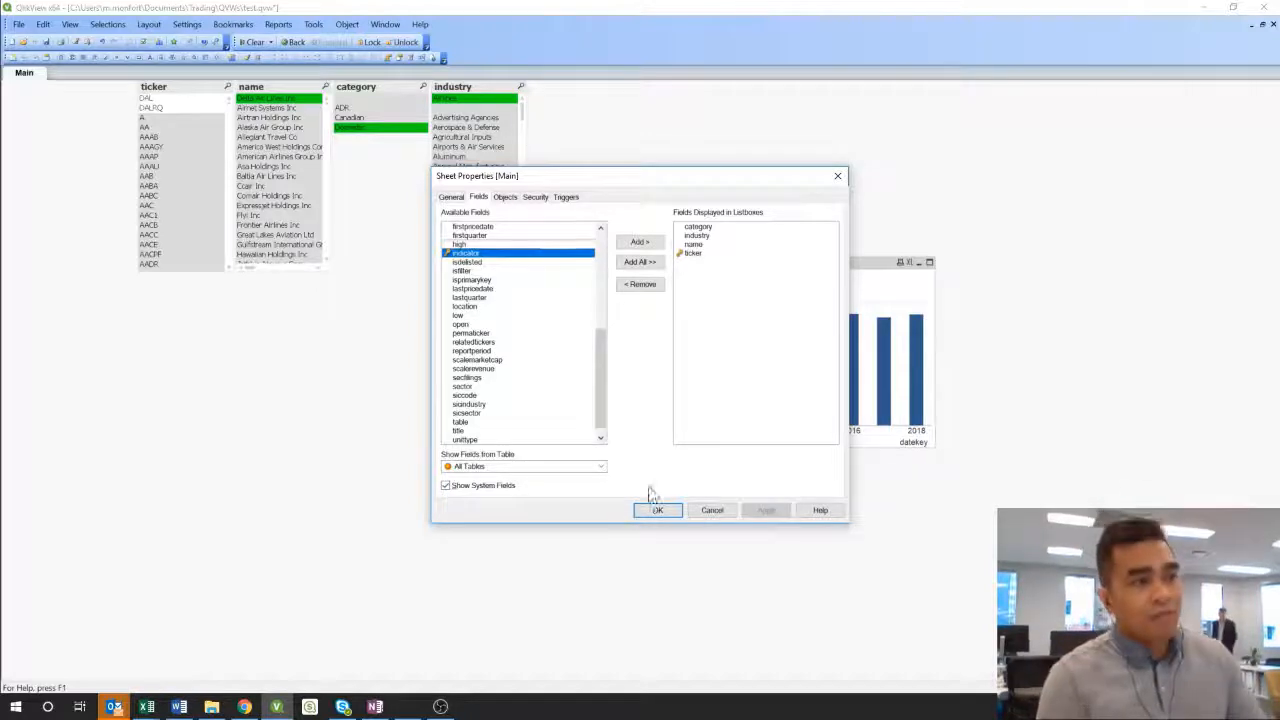
scroll(588, 362, "up", 8)
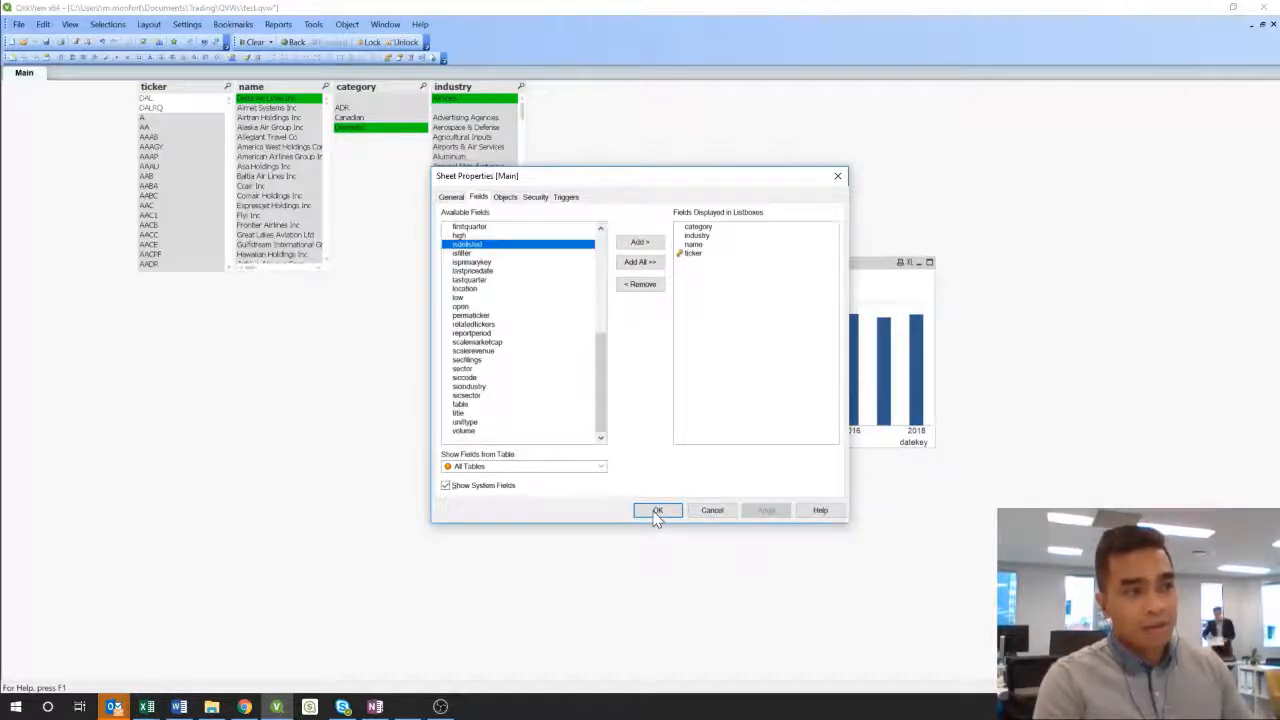
left_click(657, 512)
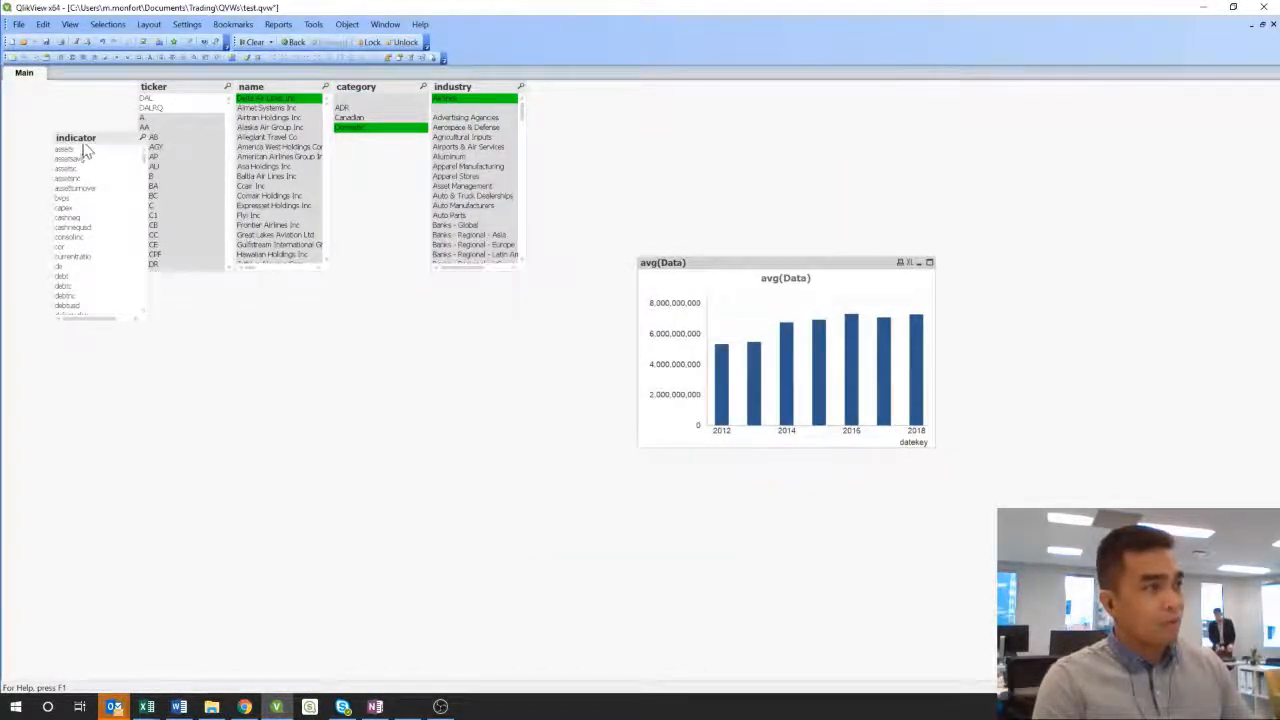
left_click_drag(85, 142, 488, 328)
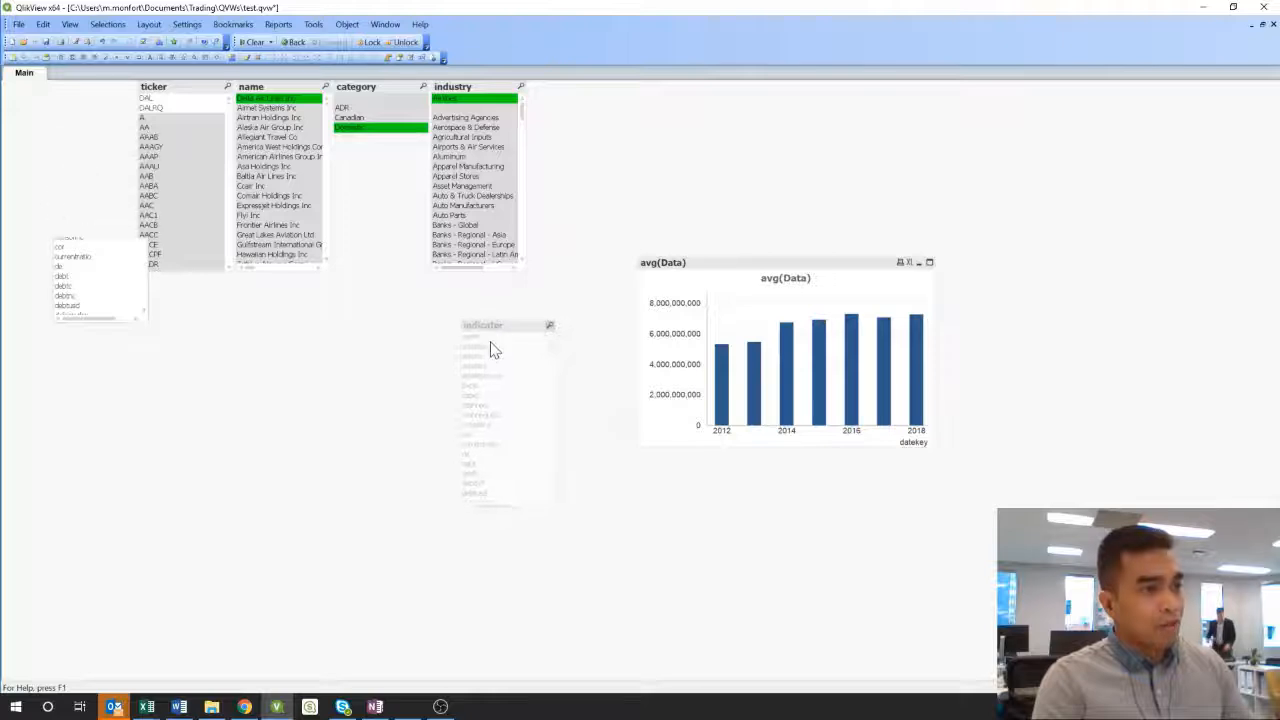
Filter the chart by the assets indicator, and switch the selection to capex
left_click(479, 338)
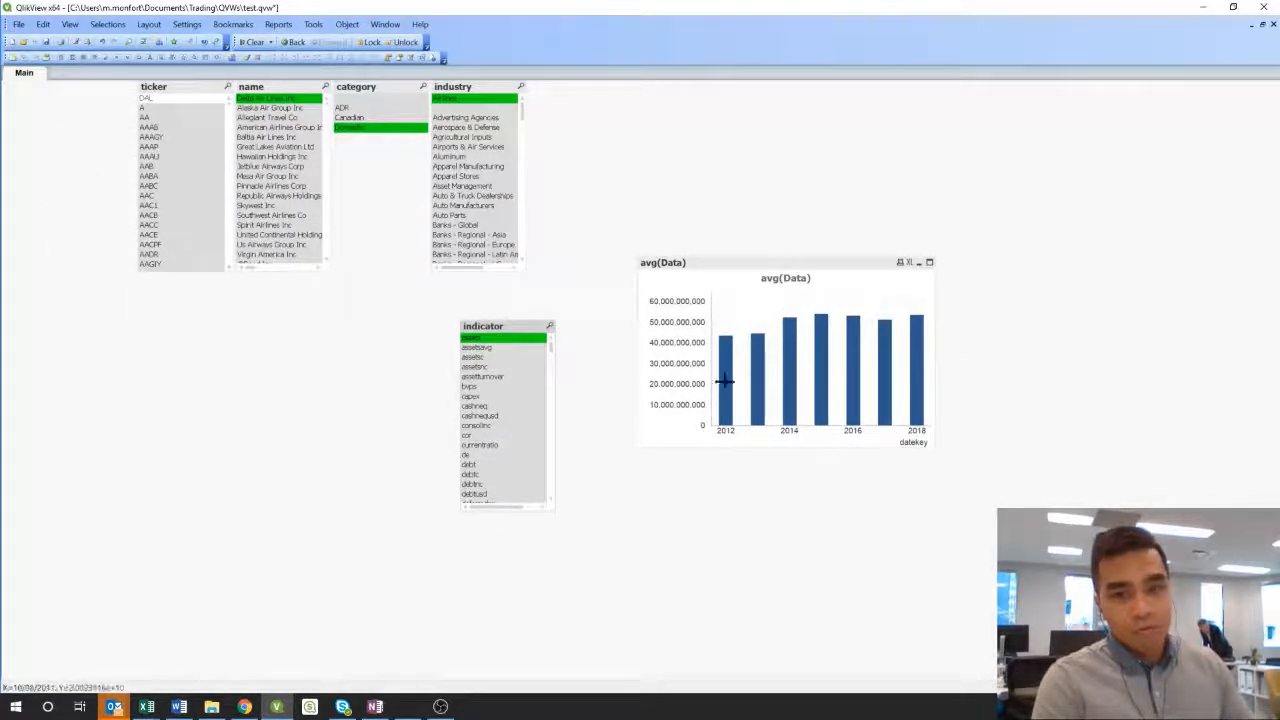
left_click(474, 403)
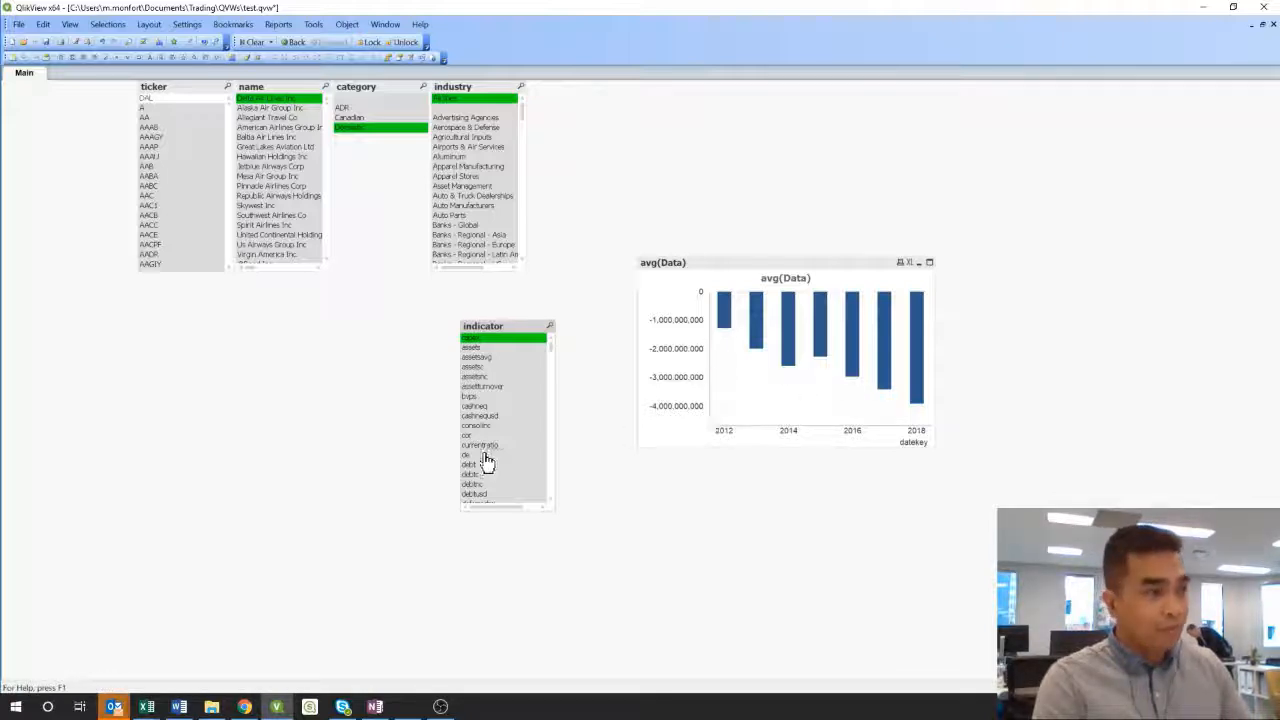
Filter the chart by the debt indicator and set the label of the avg(Data) expression to =indicator
scroll(482, 462, "down", 2)
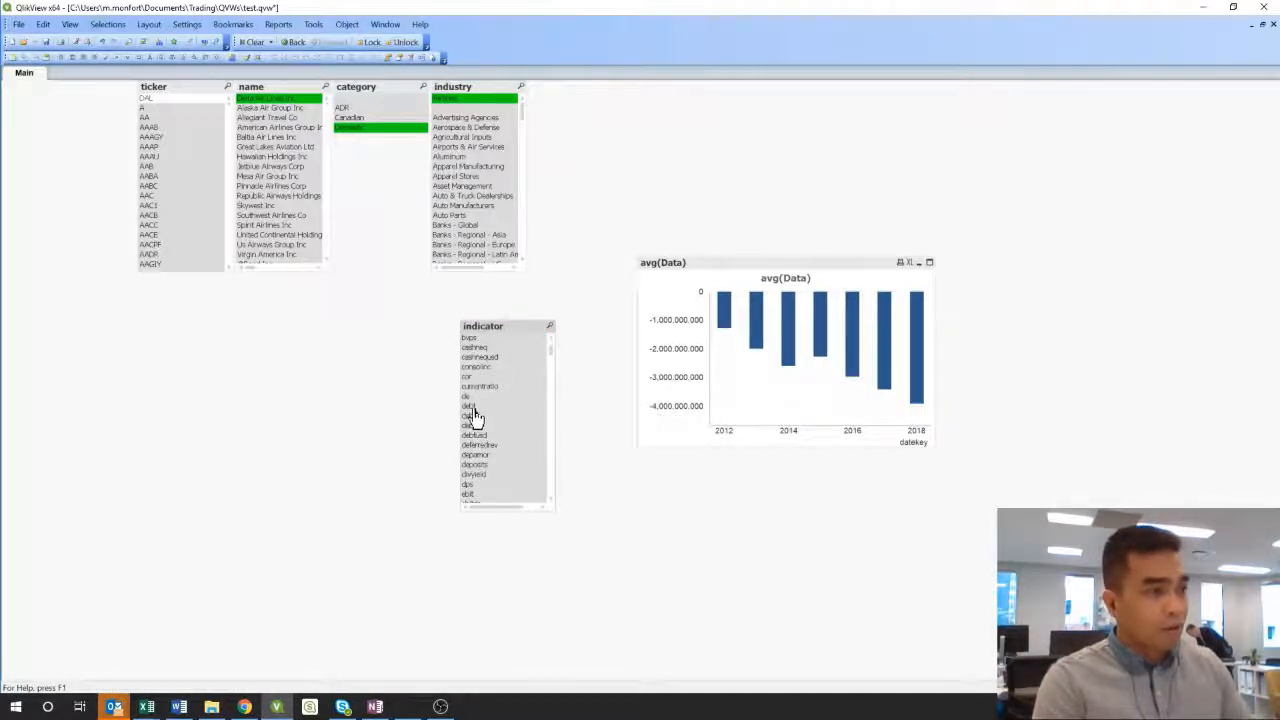
left_click(472, 406)
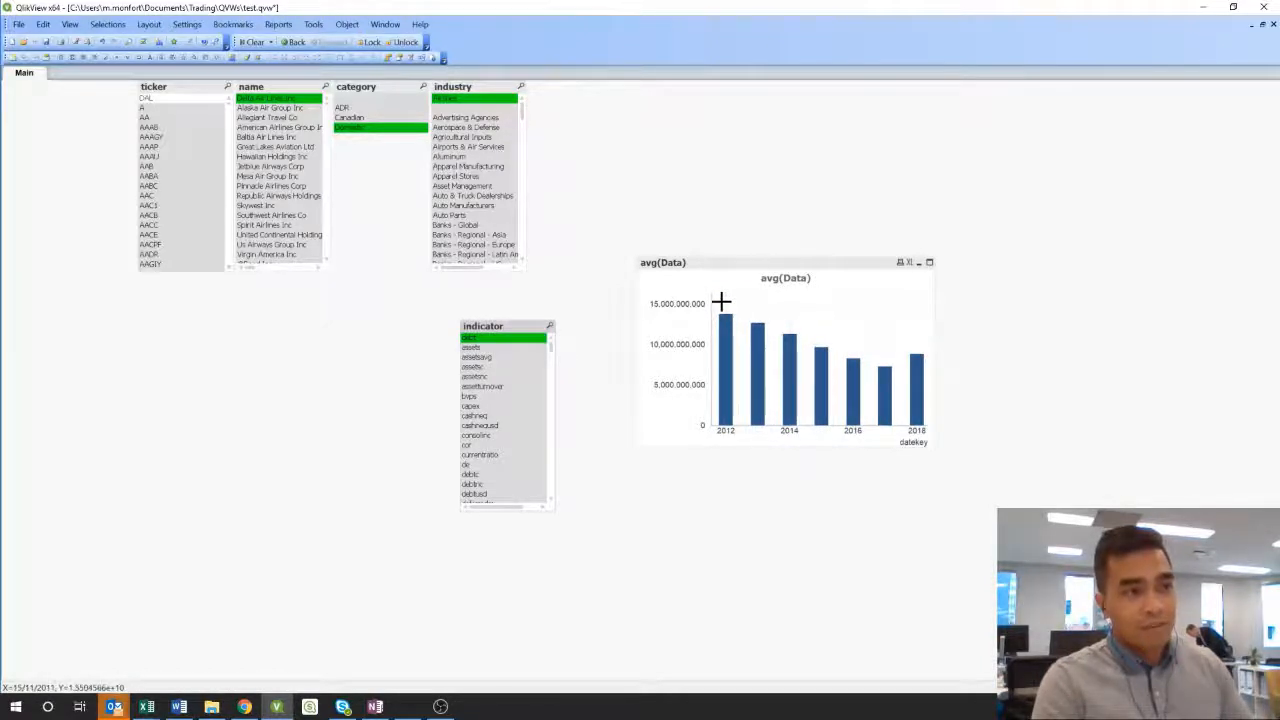
right_click(790, 293)
left_click(801, 301)
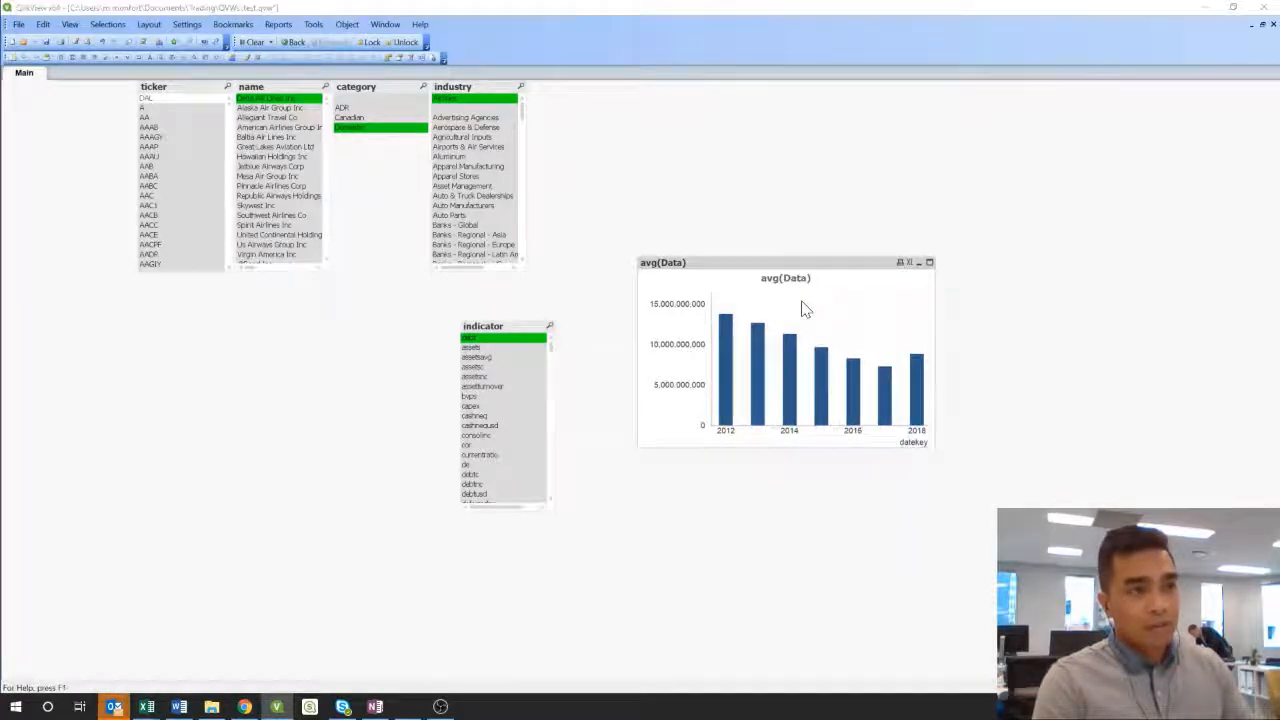
left_click(607, 175)
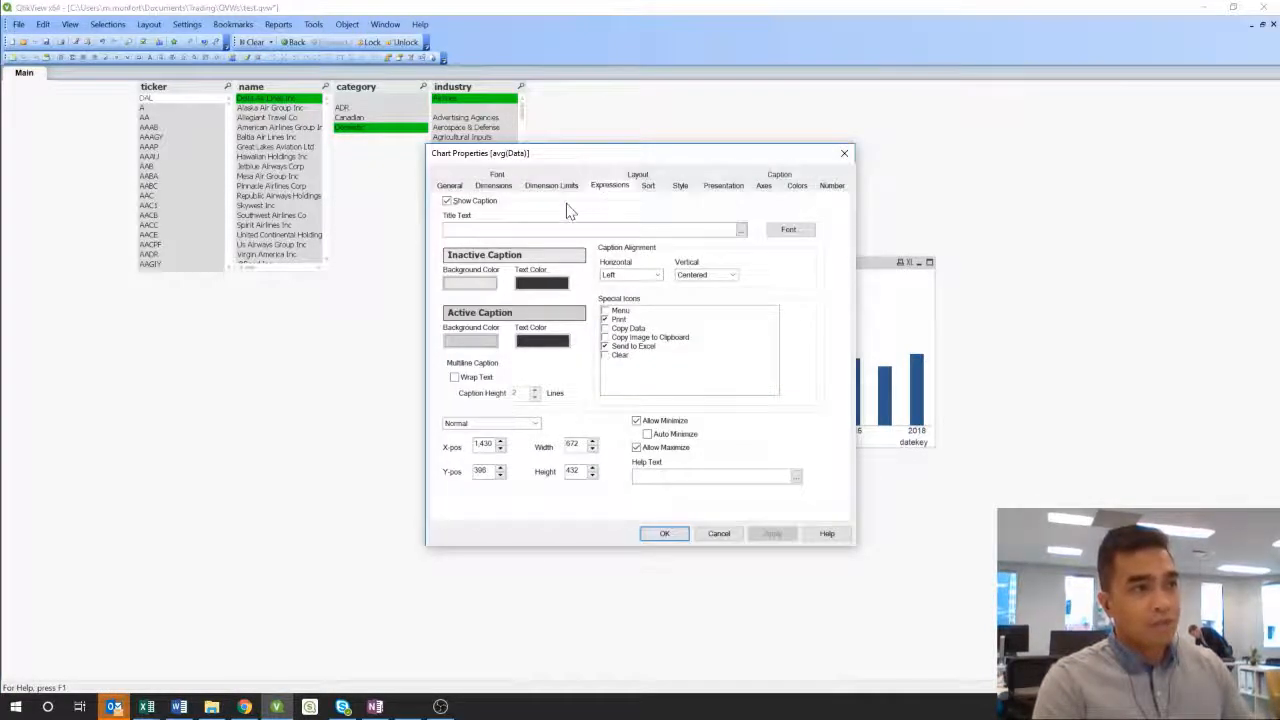
left_click_drag(602, 161, 250, 190)
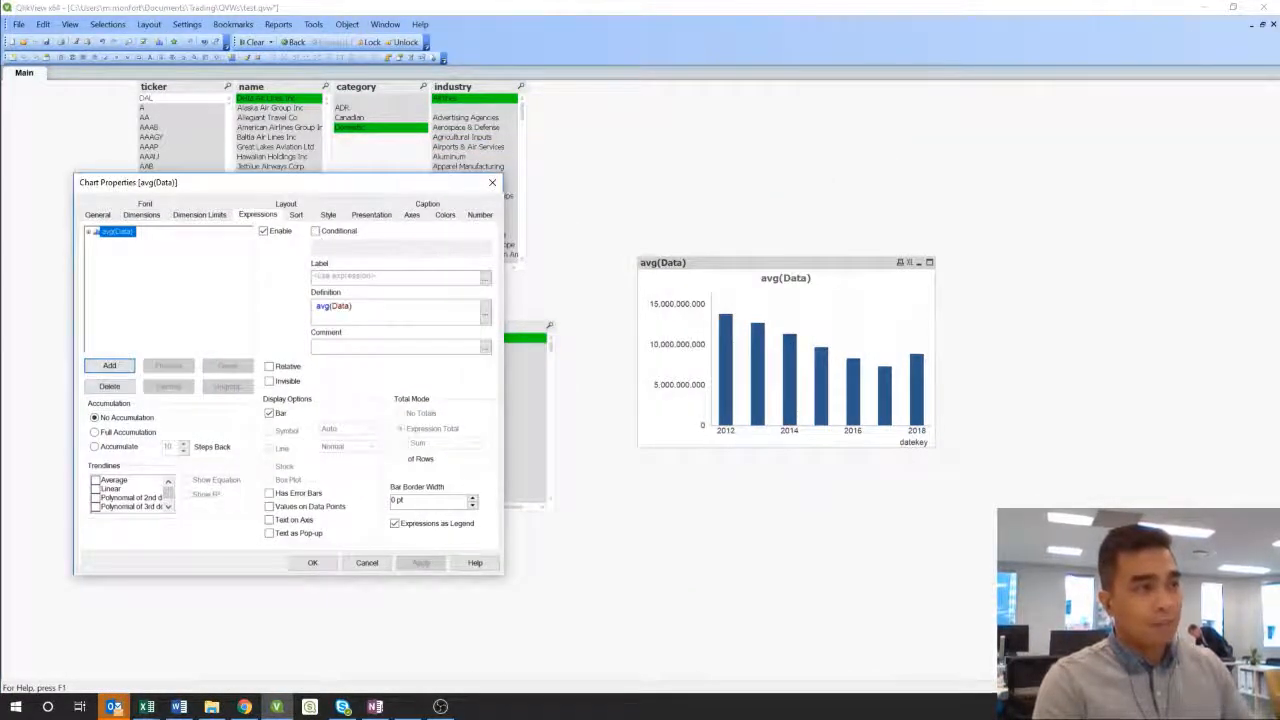
left_click(380, 277)
type("=Indicator")
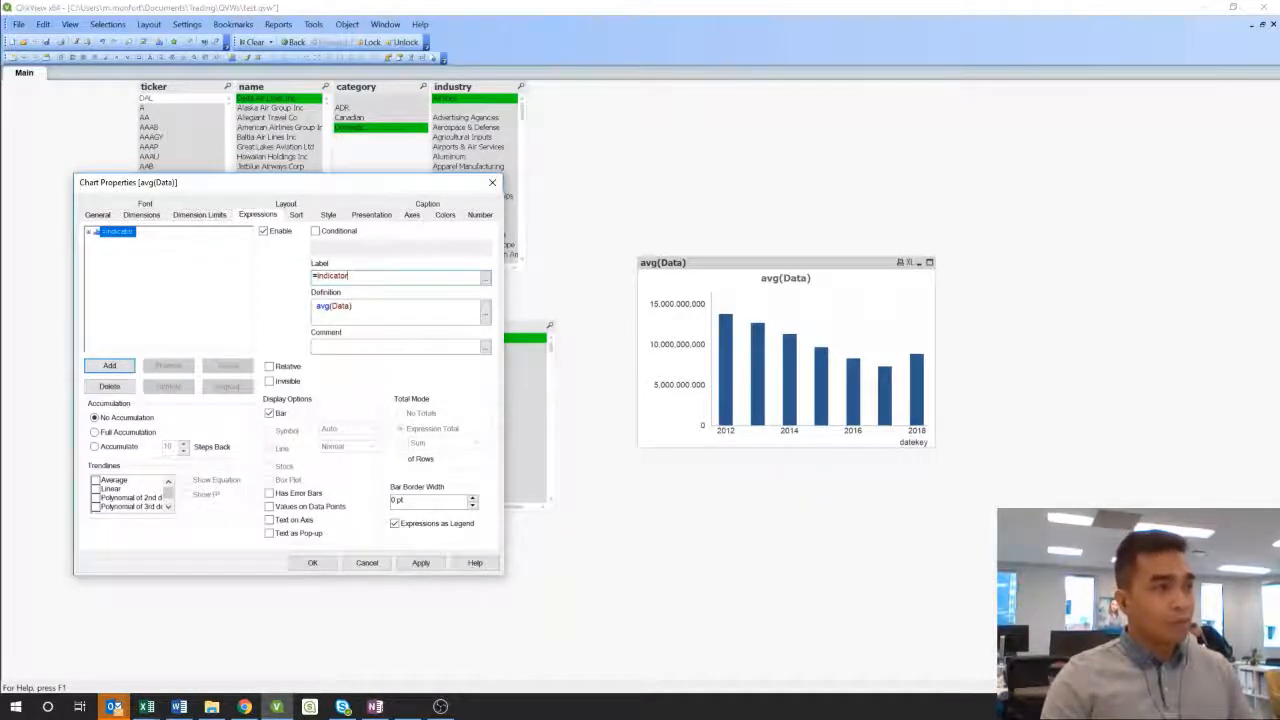
left_click(421, 563)
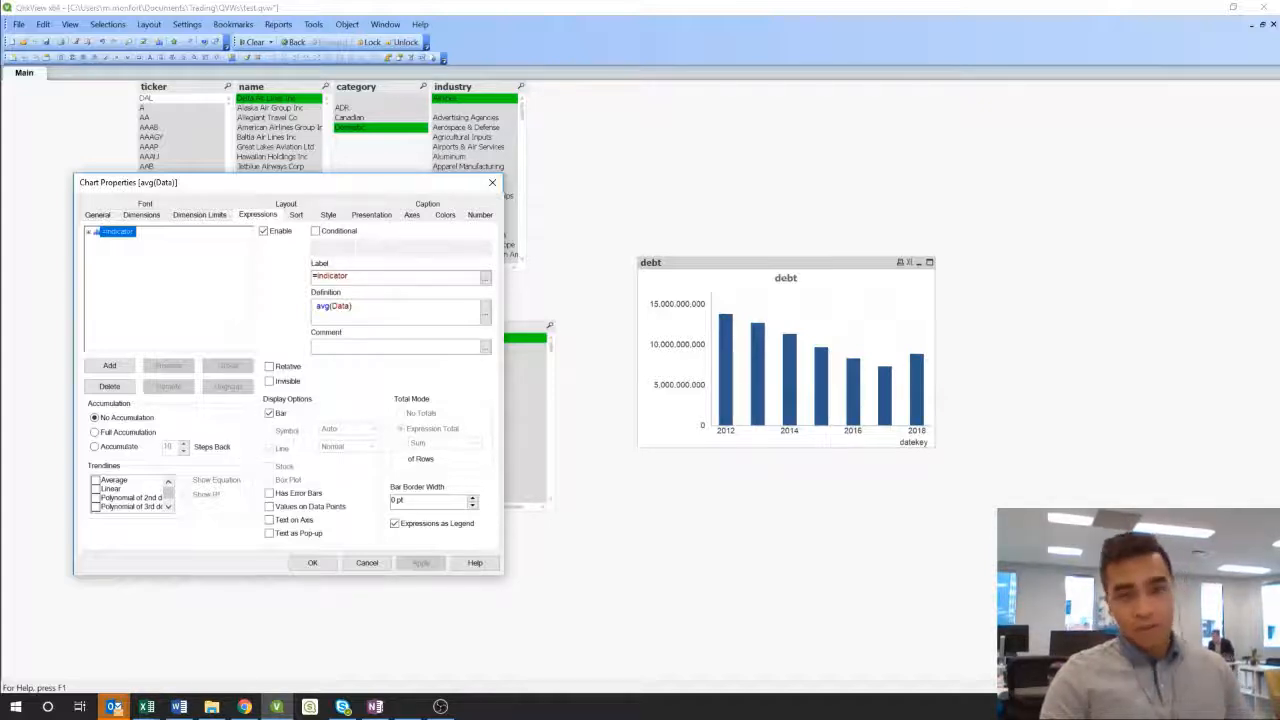
left_click(312, 563)
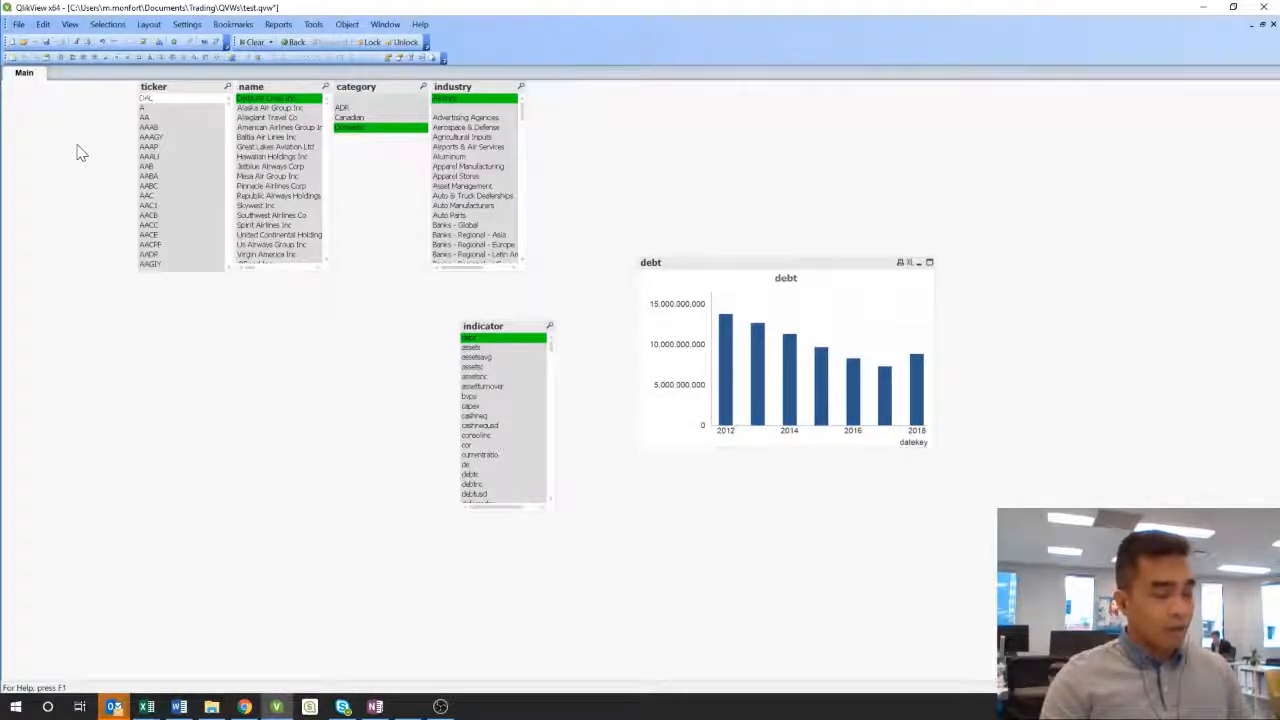
Examine the indicators load script and preview the source file's title column, leaving the script unchanged
left_click(77, 43)
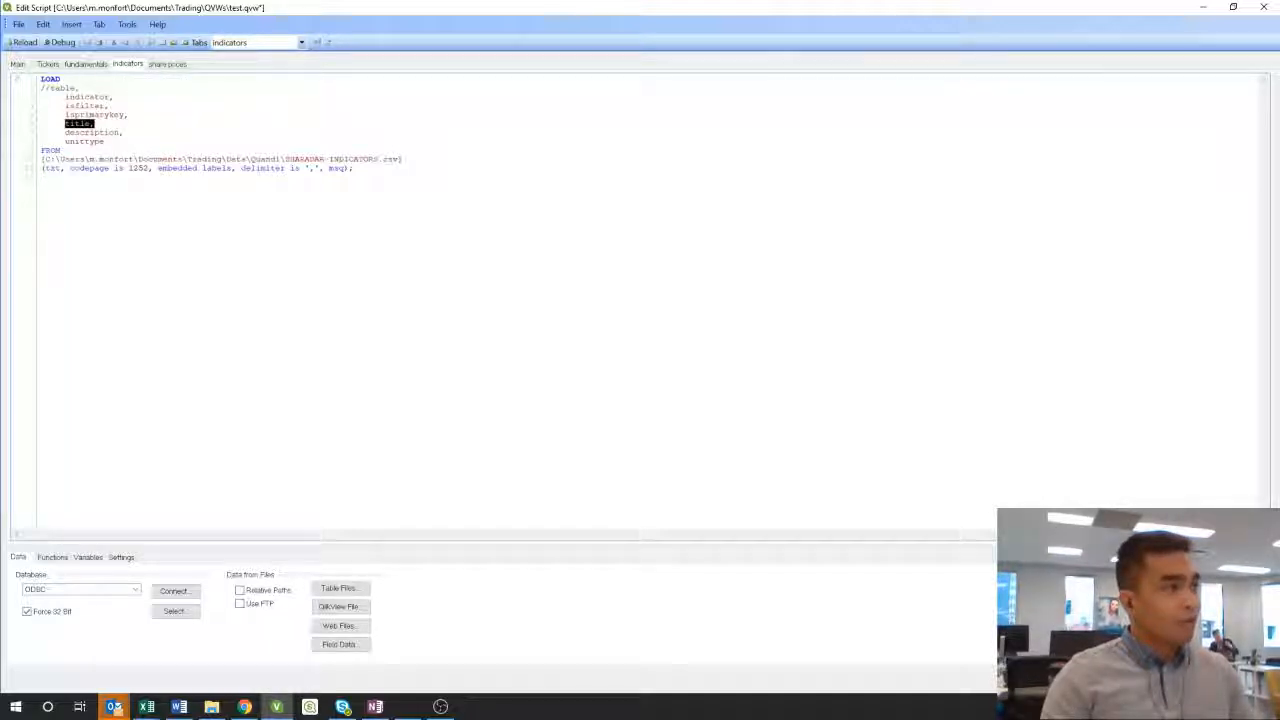
left_click(14, 119)
left_click(20, 81)
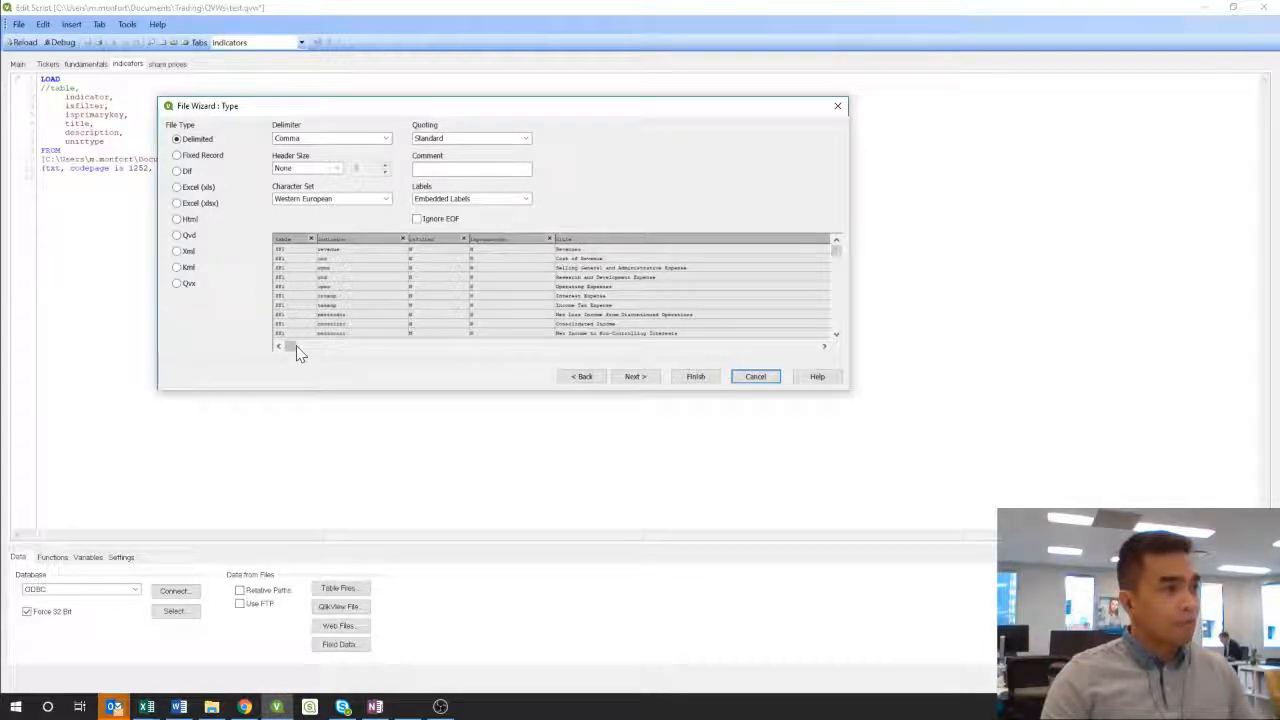
left_click(581, 249)
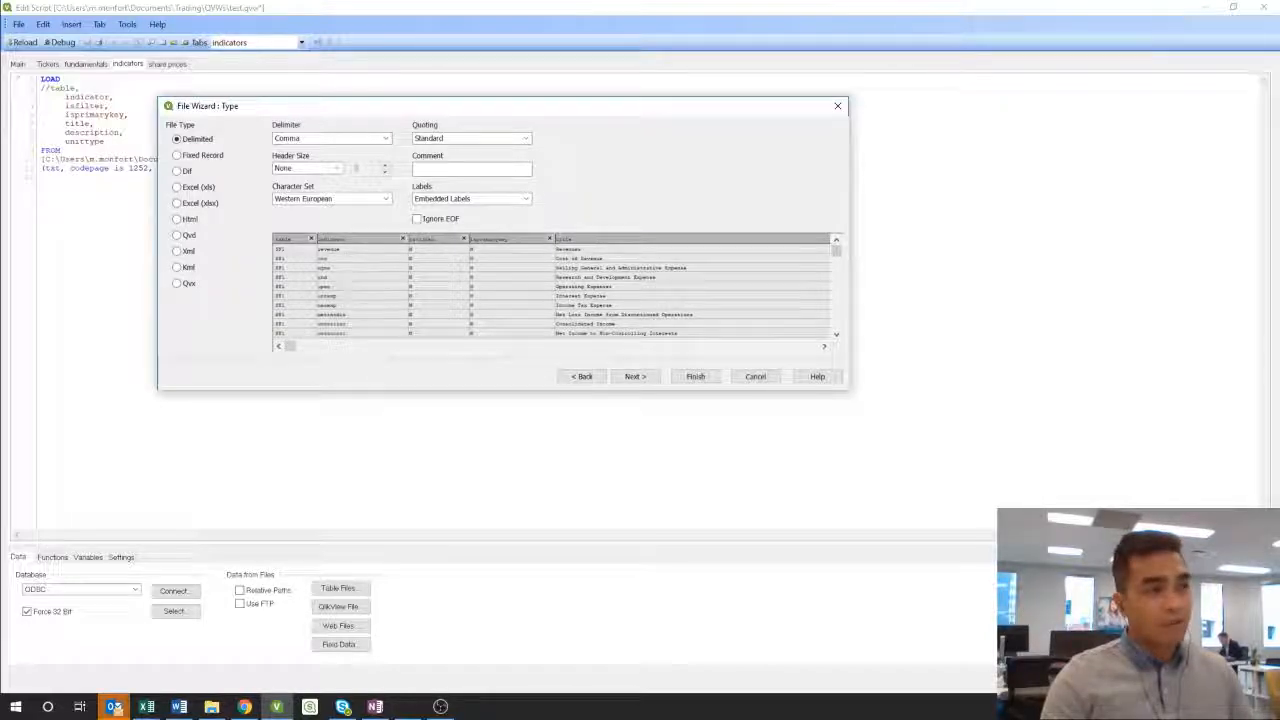
left_click(762, 380)
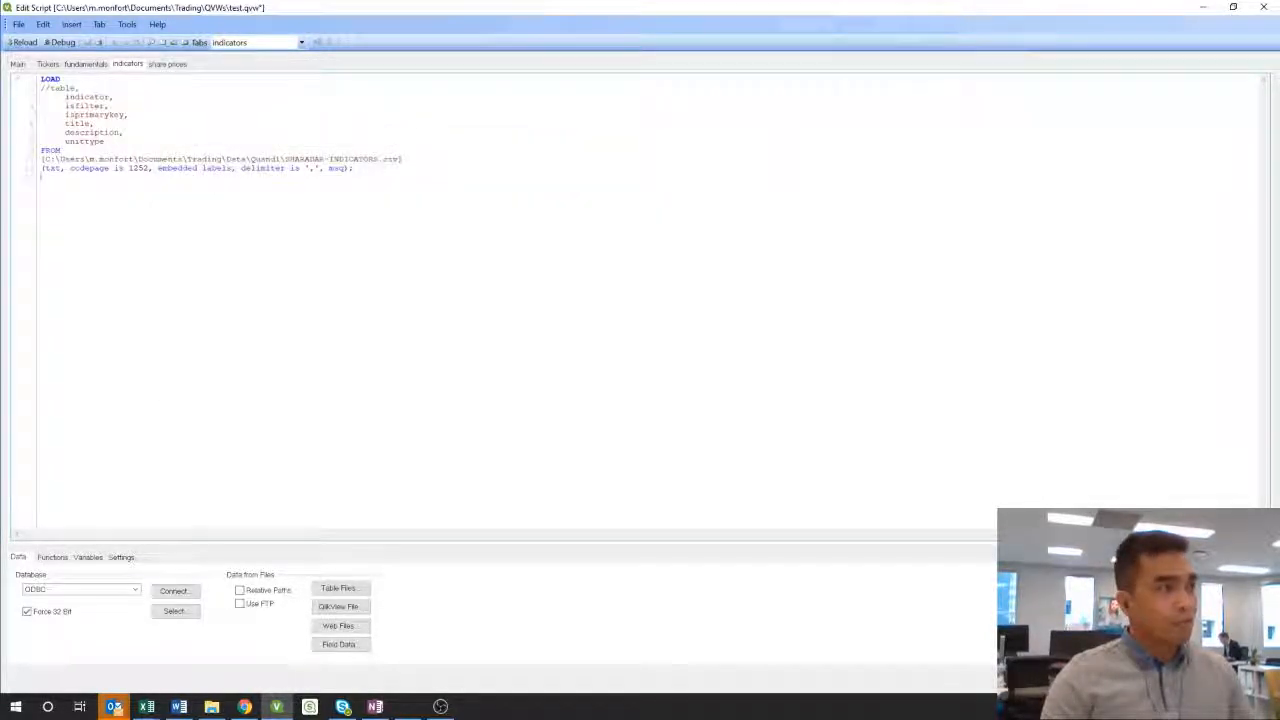
left_click(1136, 678)
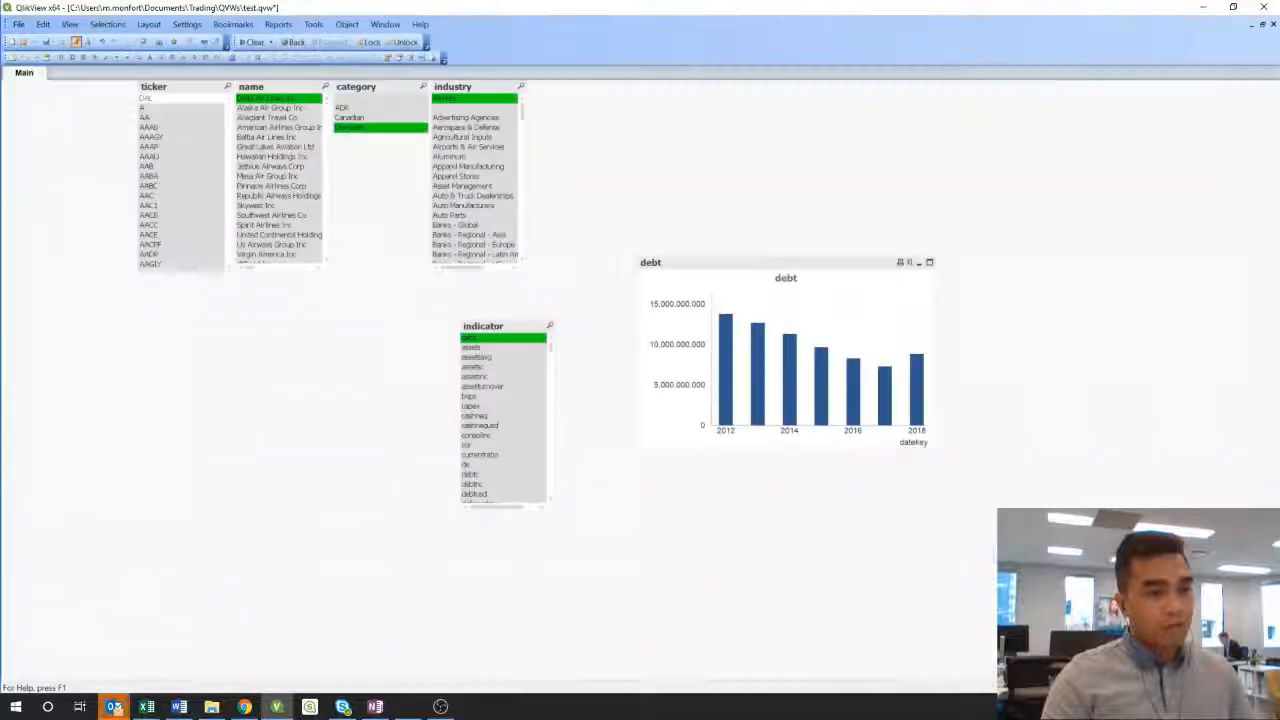
Set the label of the chart's avg(Data) expression to =title and test it with the consolinc and debtc indicators
right_click(791, 306)
left_click(823, 306)
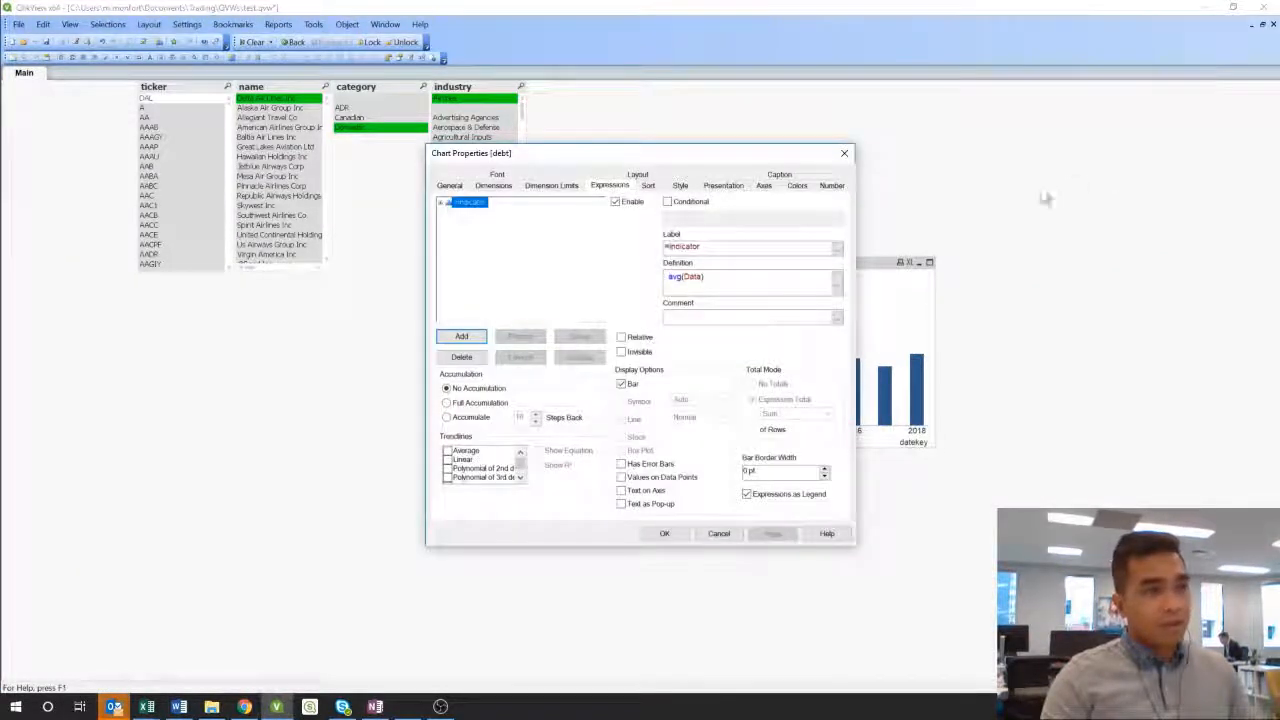
left_click(712, 247)
key("BackSpace")
key("BackSpace")
key("BackSpace")
key("BackSpace")
key("BackSpace")
key("BackSpace")
key("BackSpace")
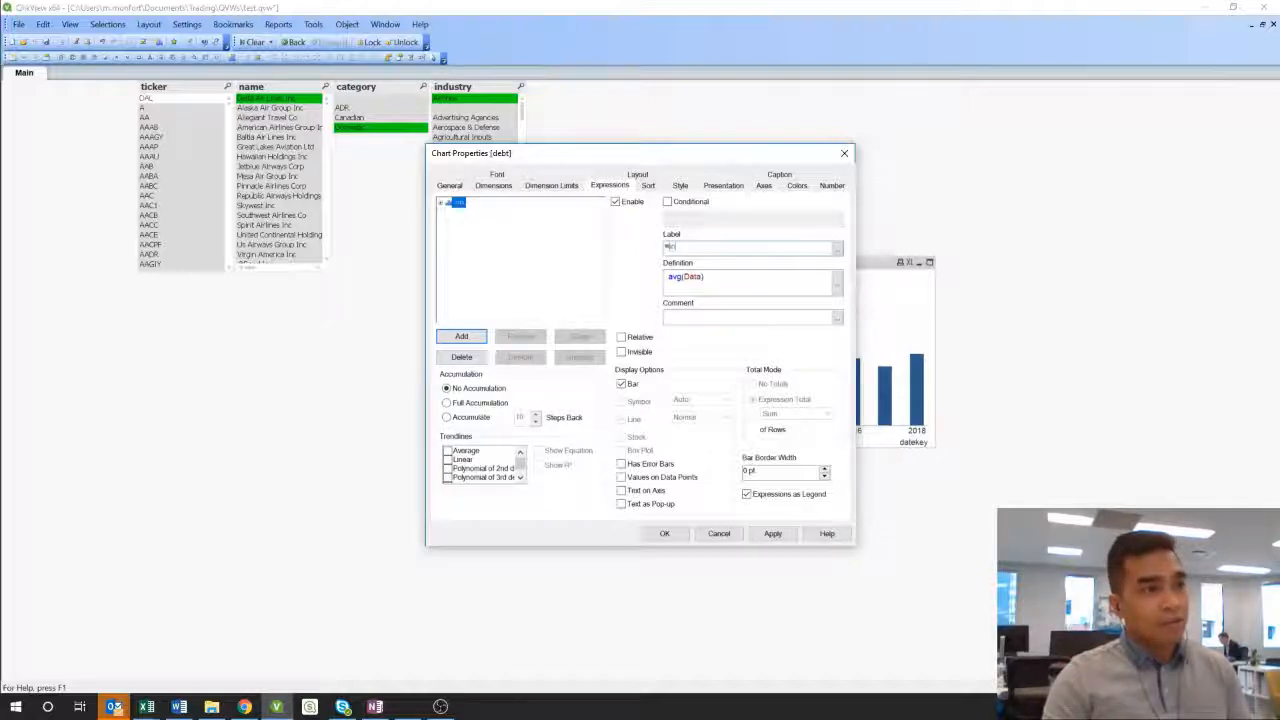
type("title")
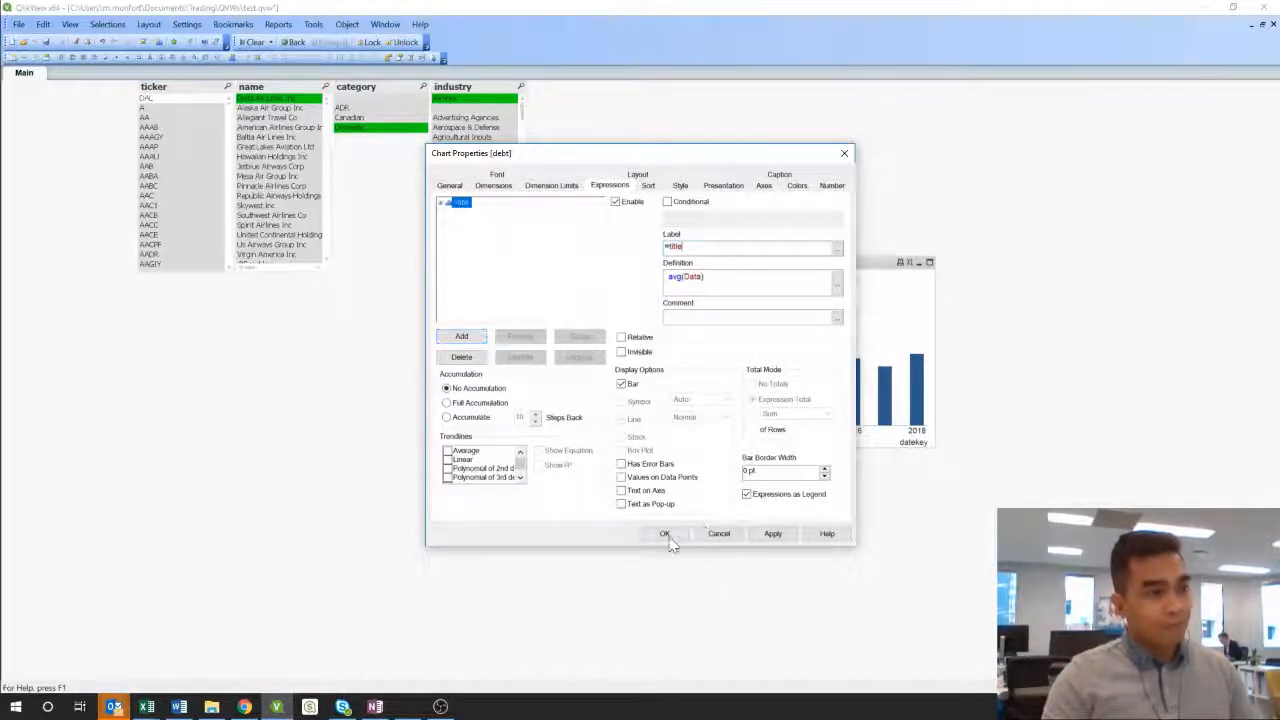
key("Return")
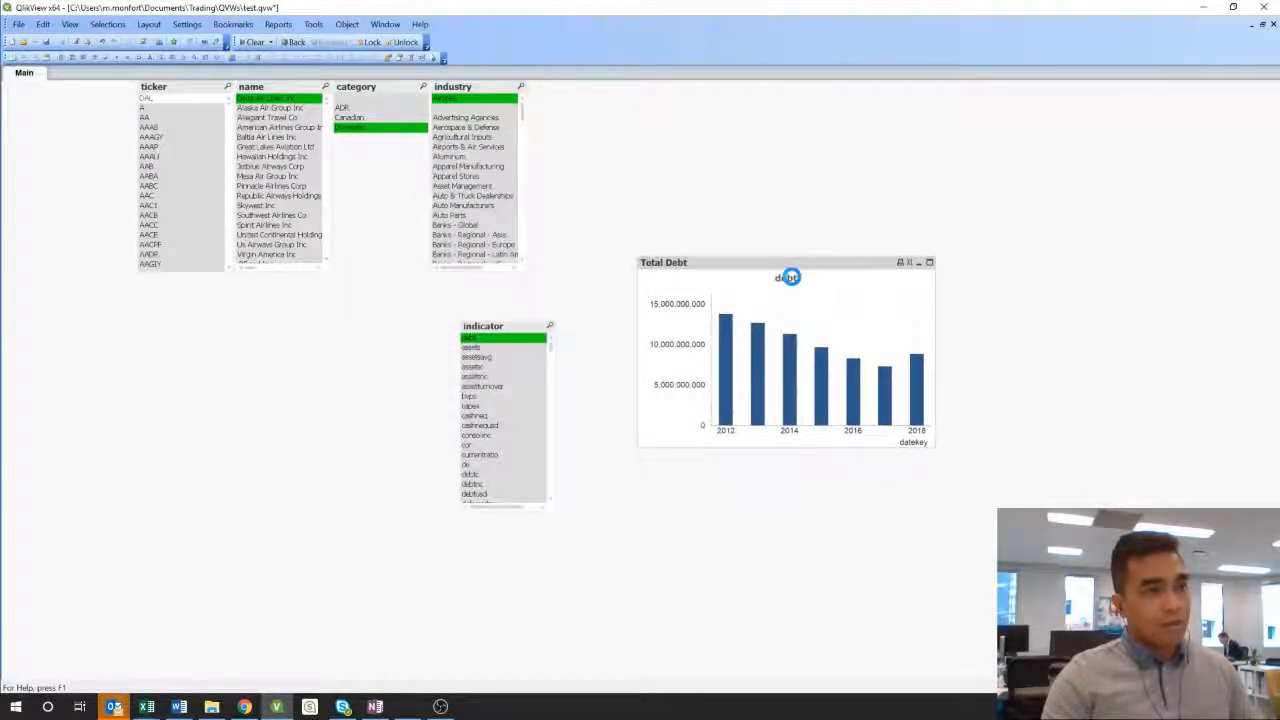
left_click(484, 435)
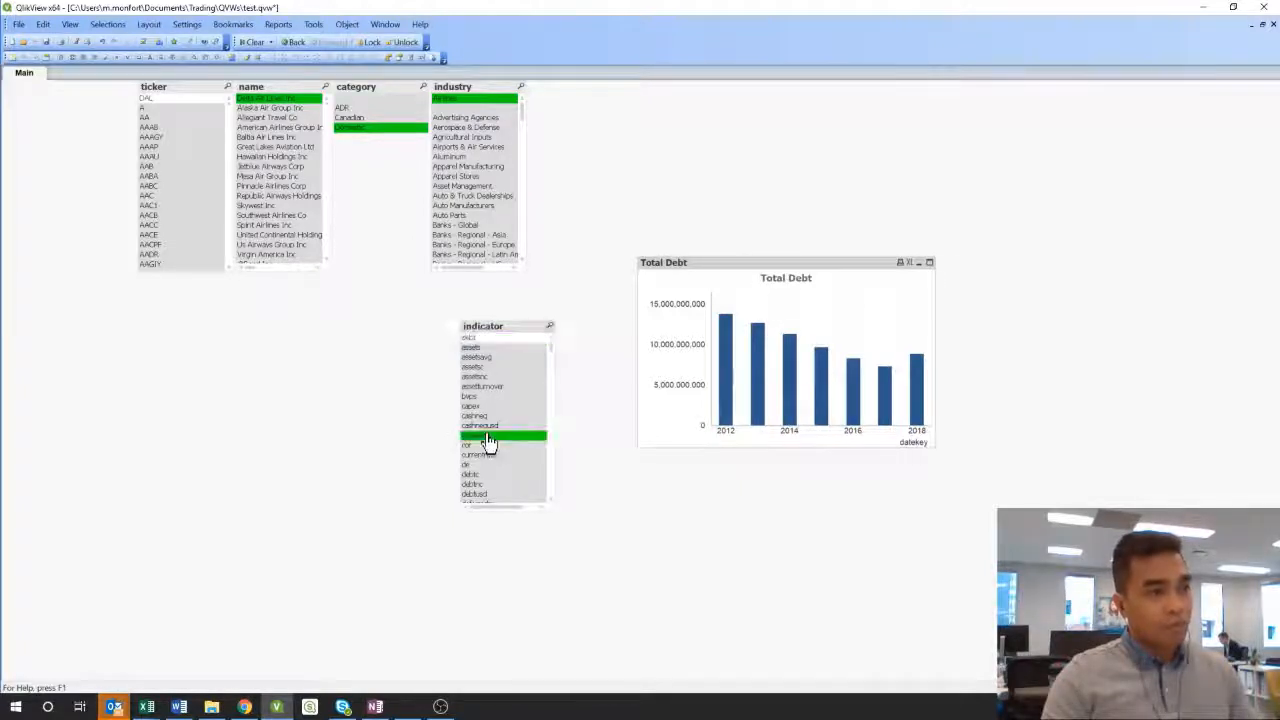
left_click(474, 474)
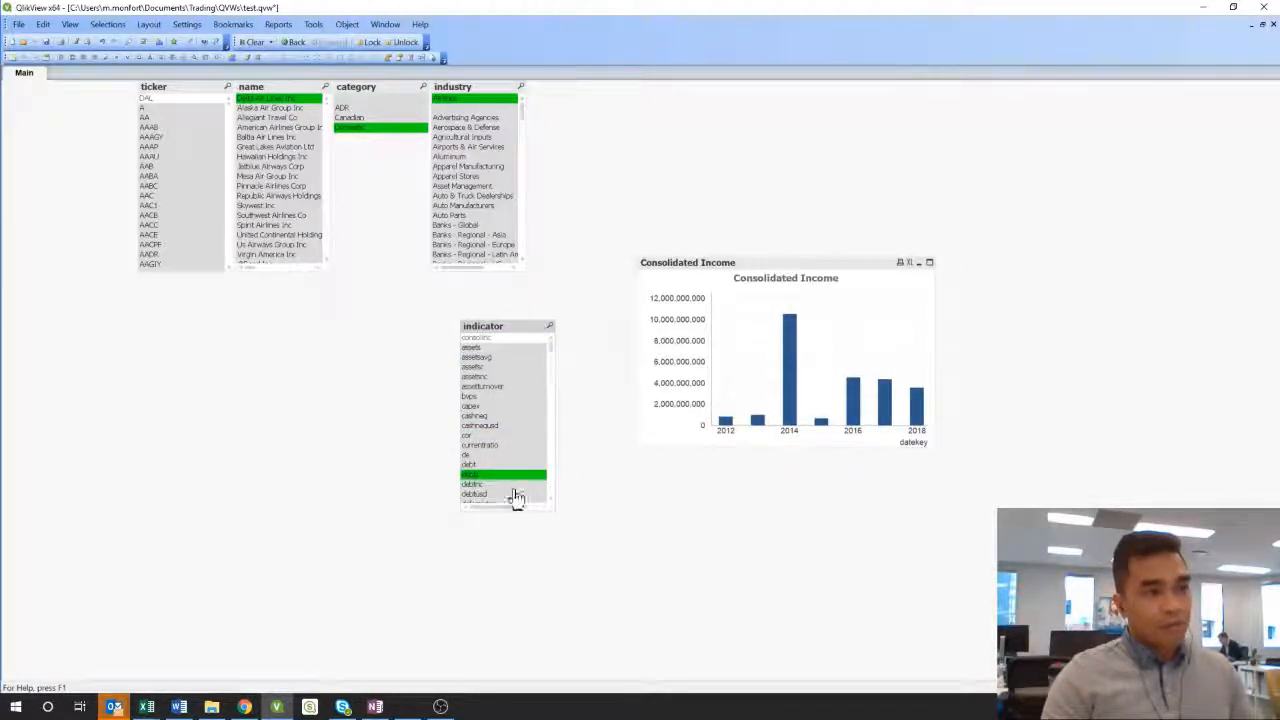
Add a list box for the title field to the sheet and place it directly beside the indicator list box
right_click(366, 349)
left_click(386, 368)
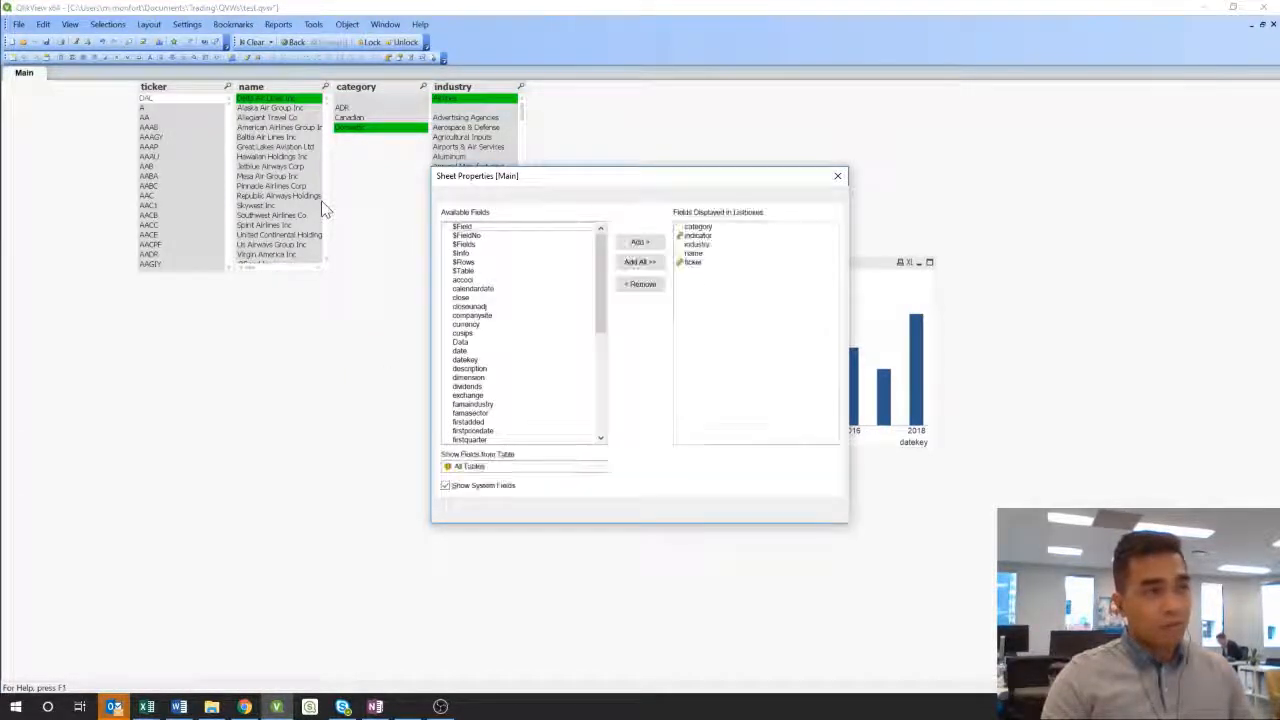
left_click(110, 451)
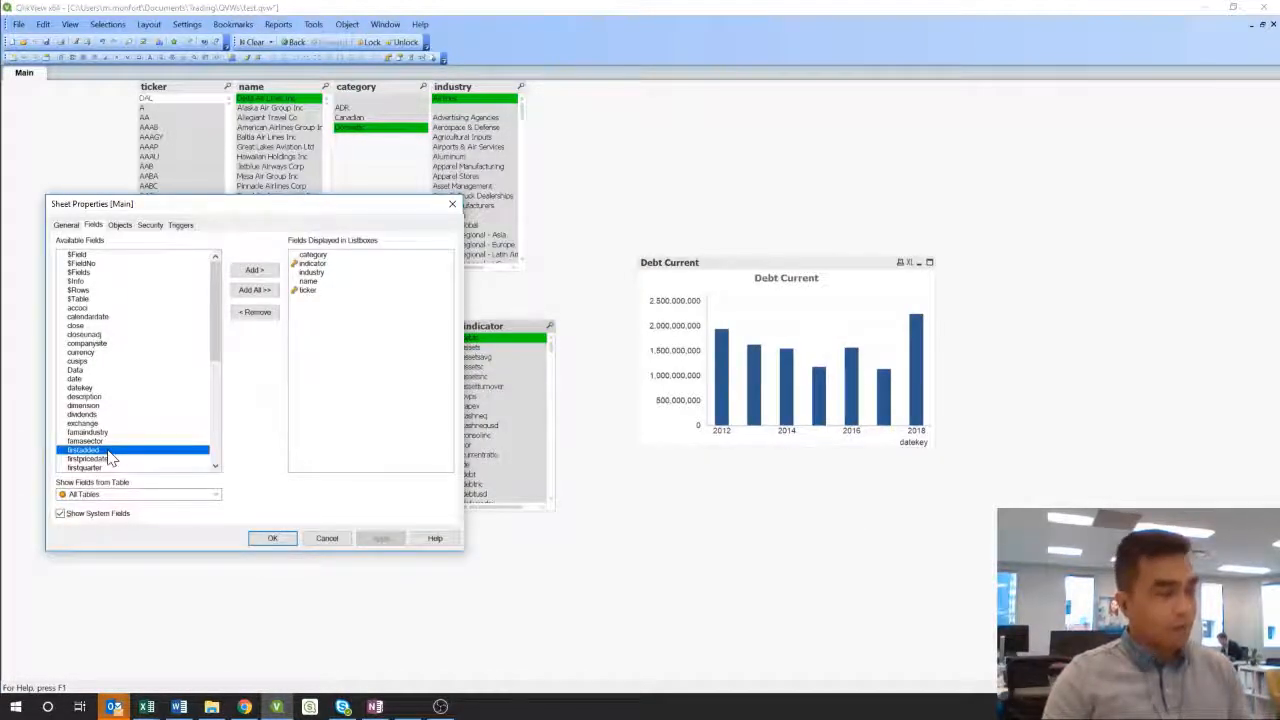
scroll(110, 458, "down", 7)
left_click(106, 457)
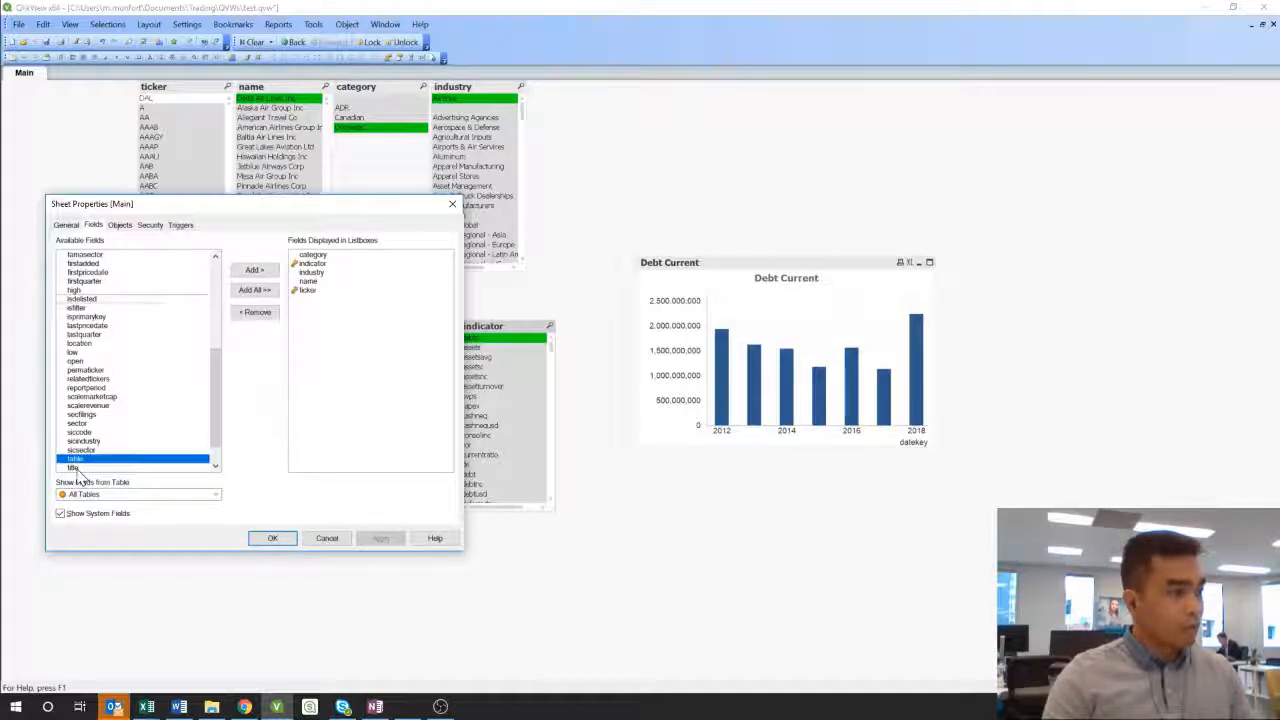
key("i")
key("l")
left_click(78, 469)
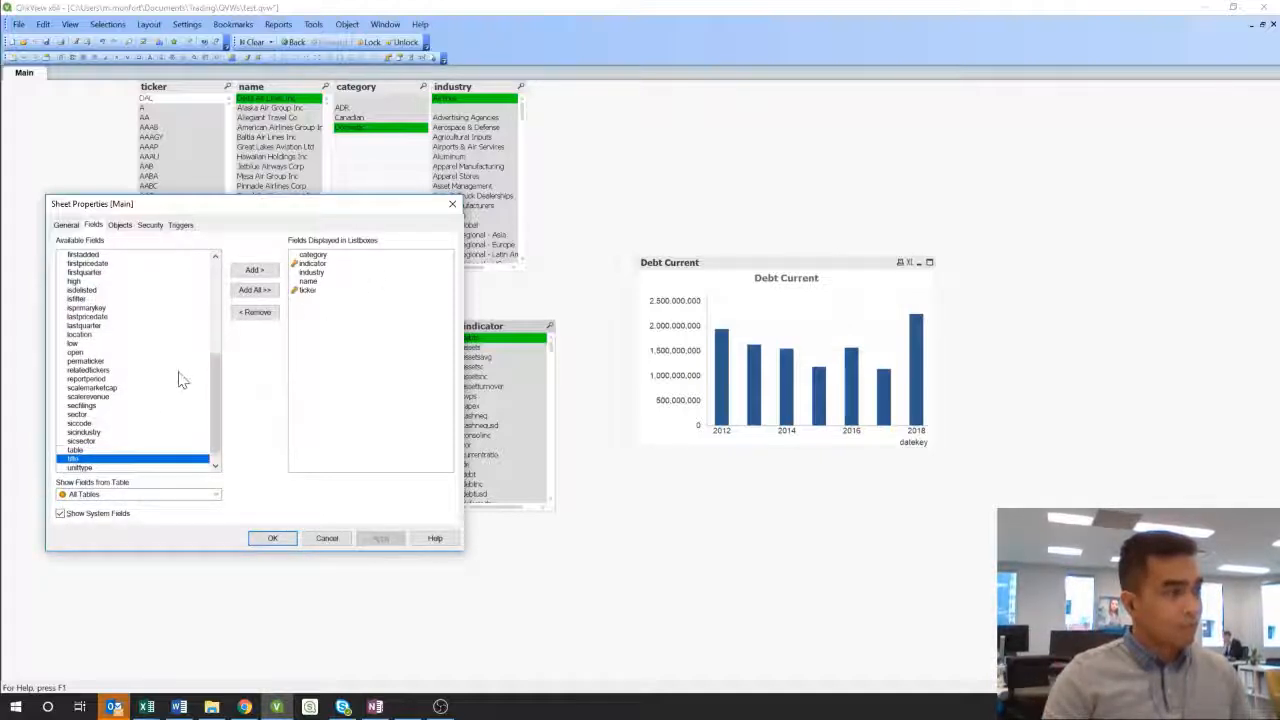
double_click(87, 461)
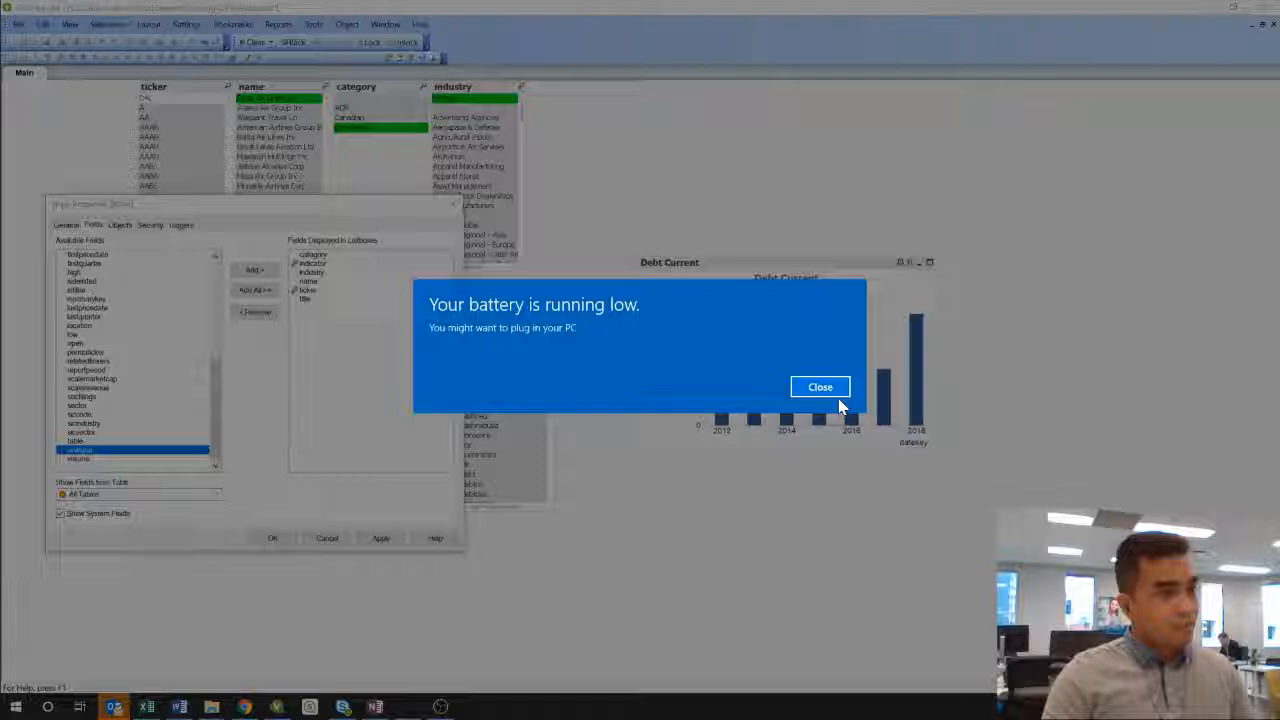
left_click(838, 395)
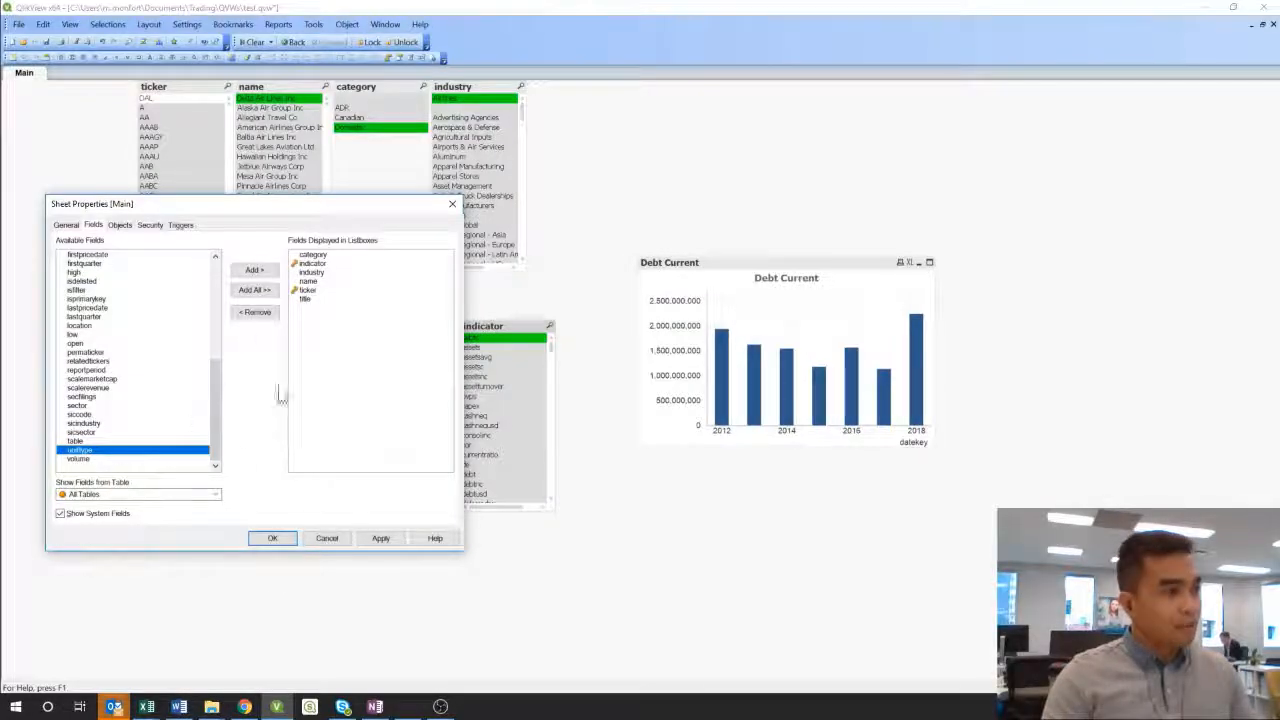
left_click(274, 539)
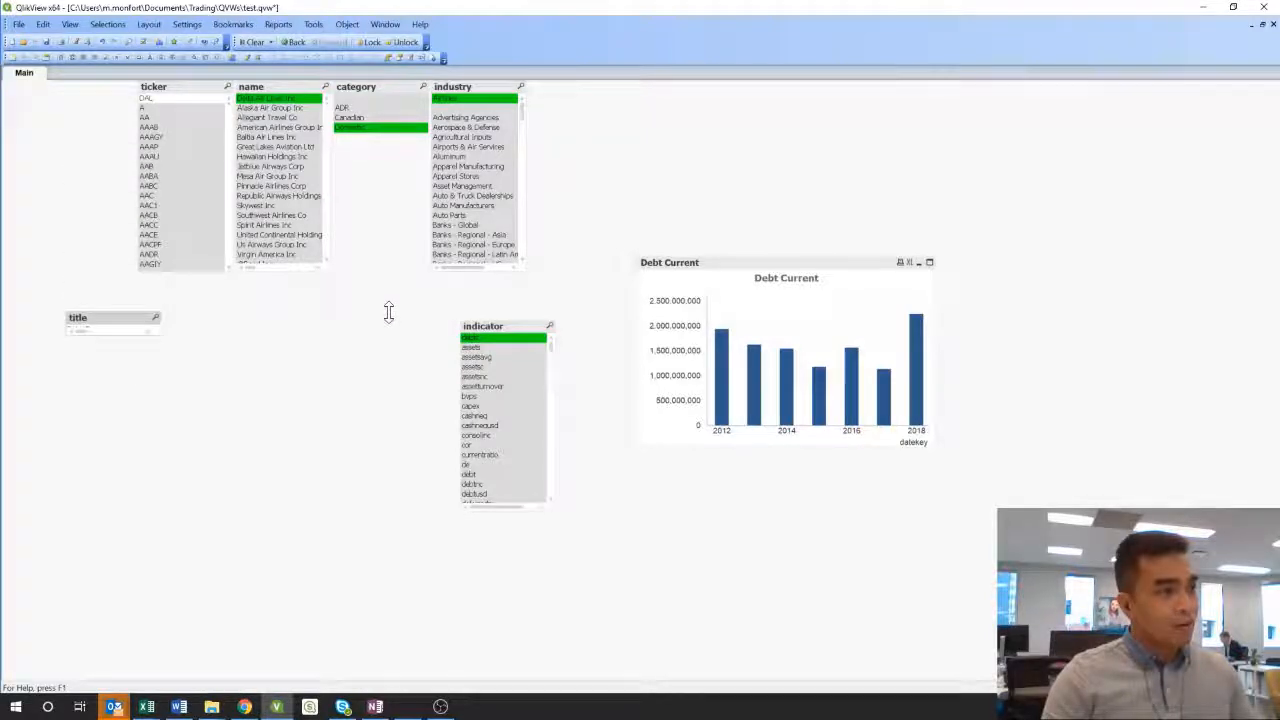
left_click_drag(237, 145, 94, 141)
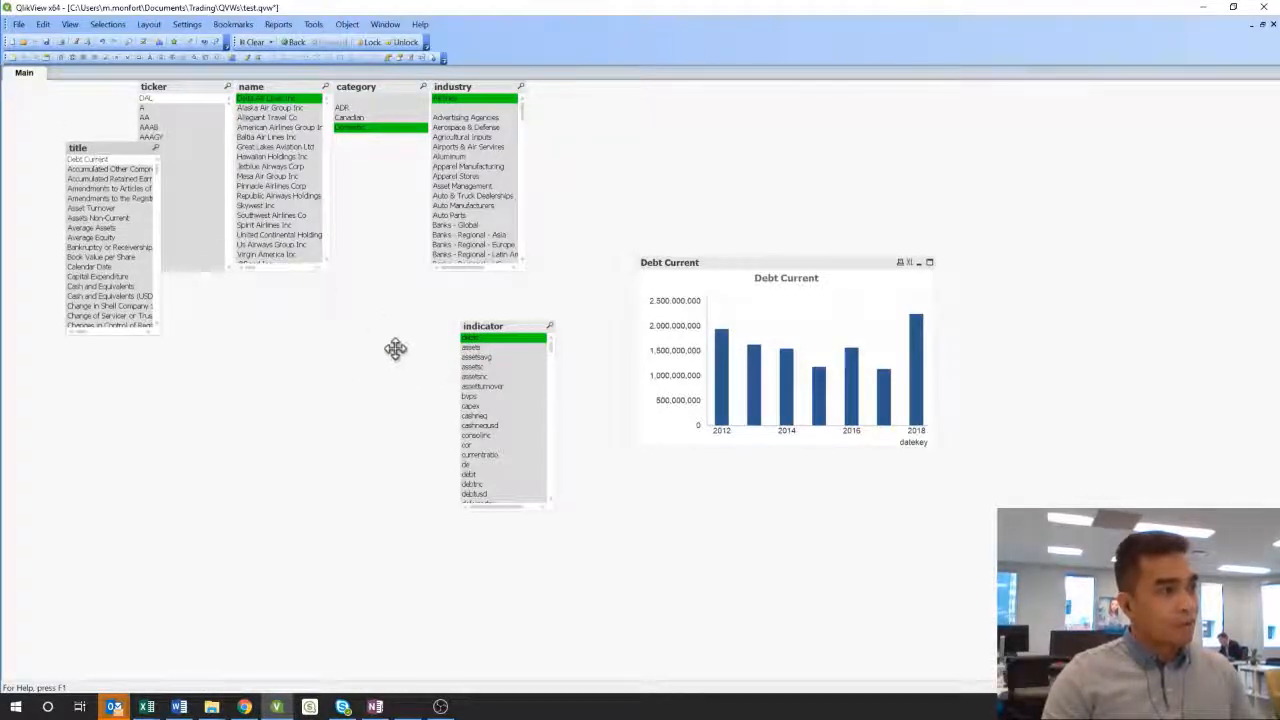
left_click_drag(395, 348, 376, 332)
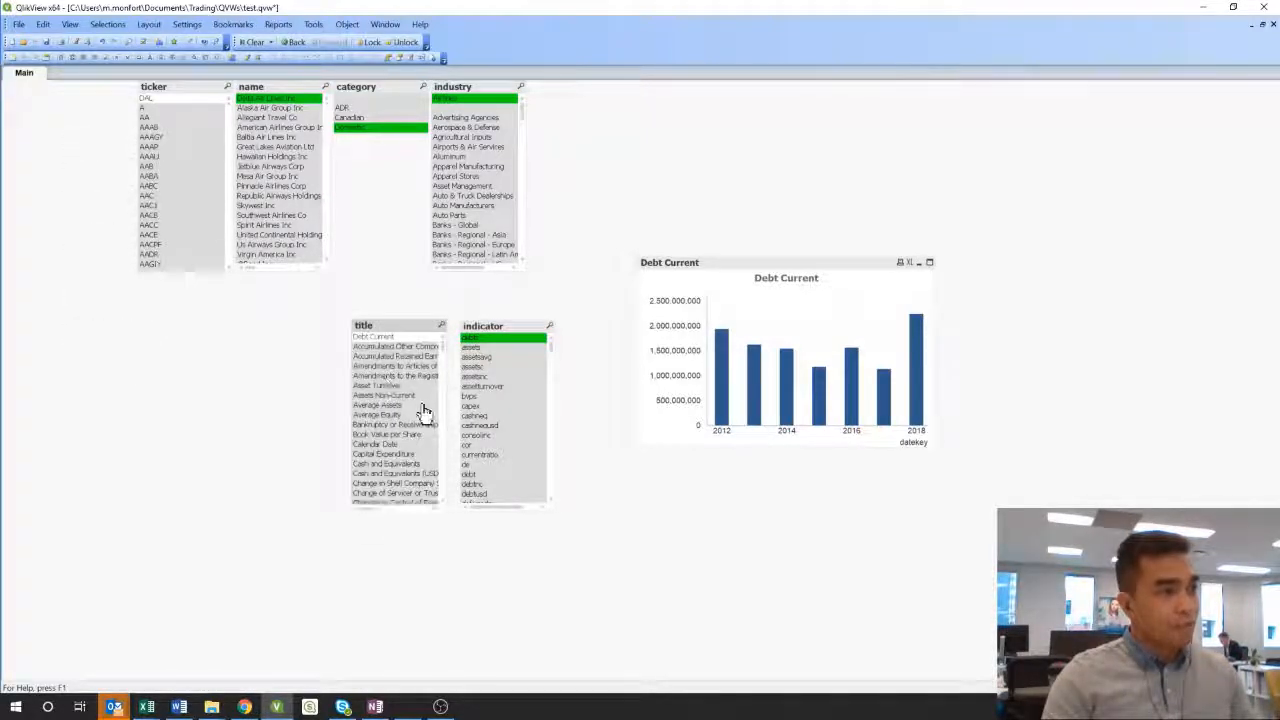
Filter the chart by the Asset Turnover title, the Airlines industry and the company Baltia Air Lines Inc
left_click(384, 387)
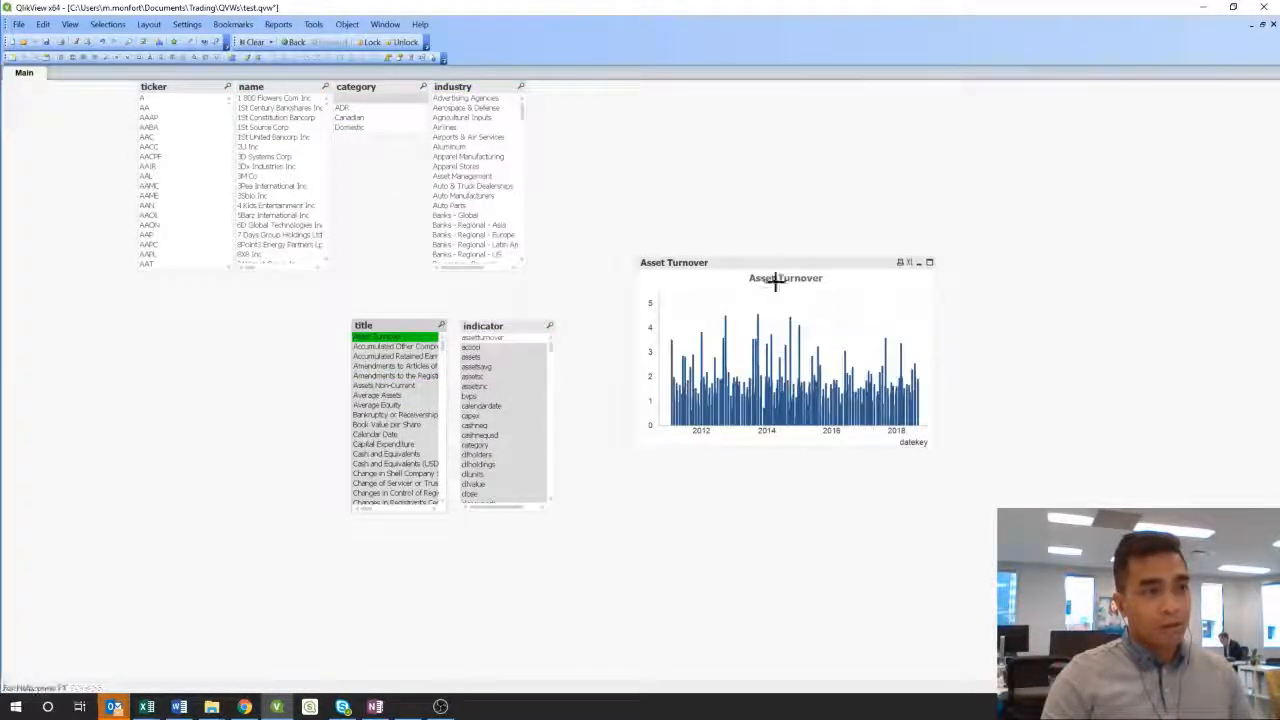
left_click(466, 127)
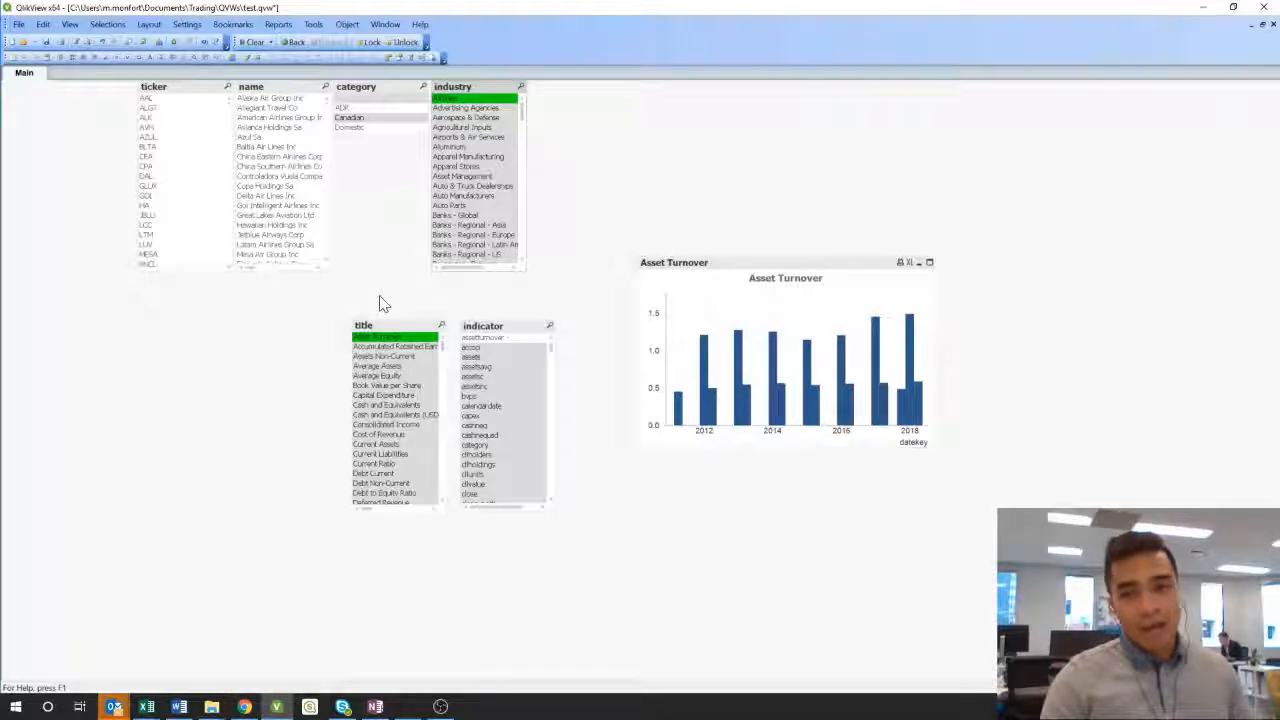
left_click(271, 148)
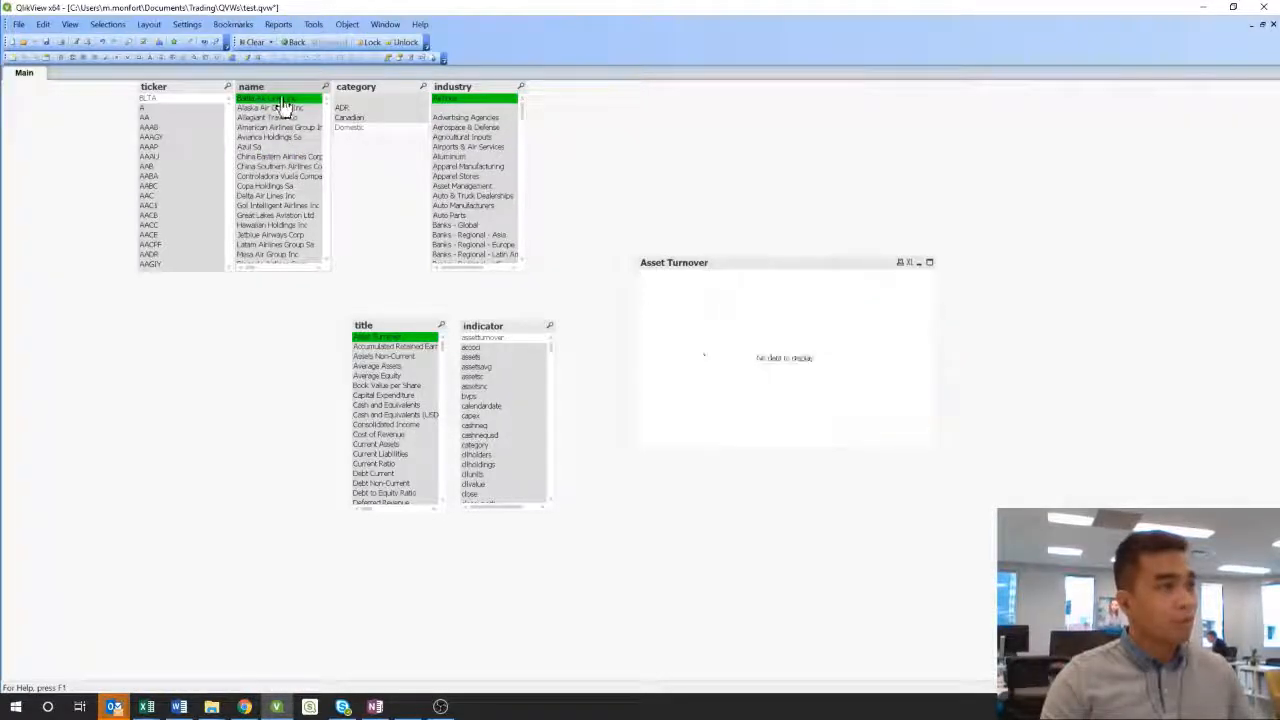